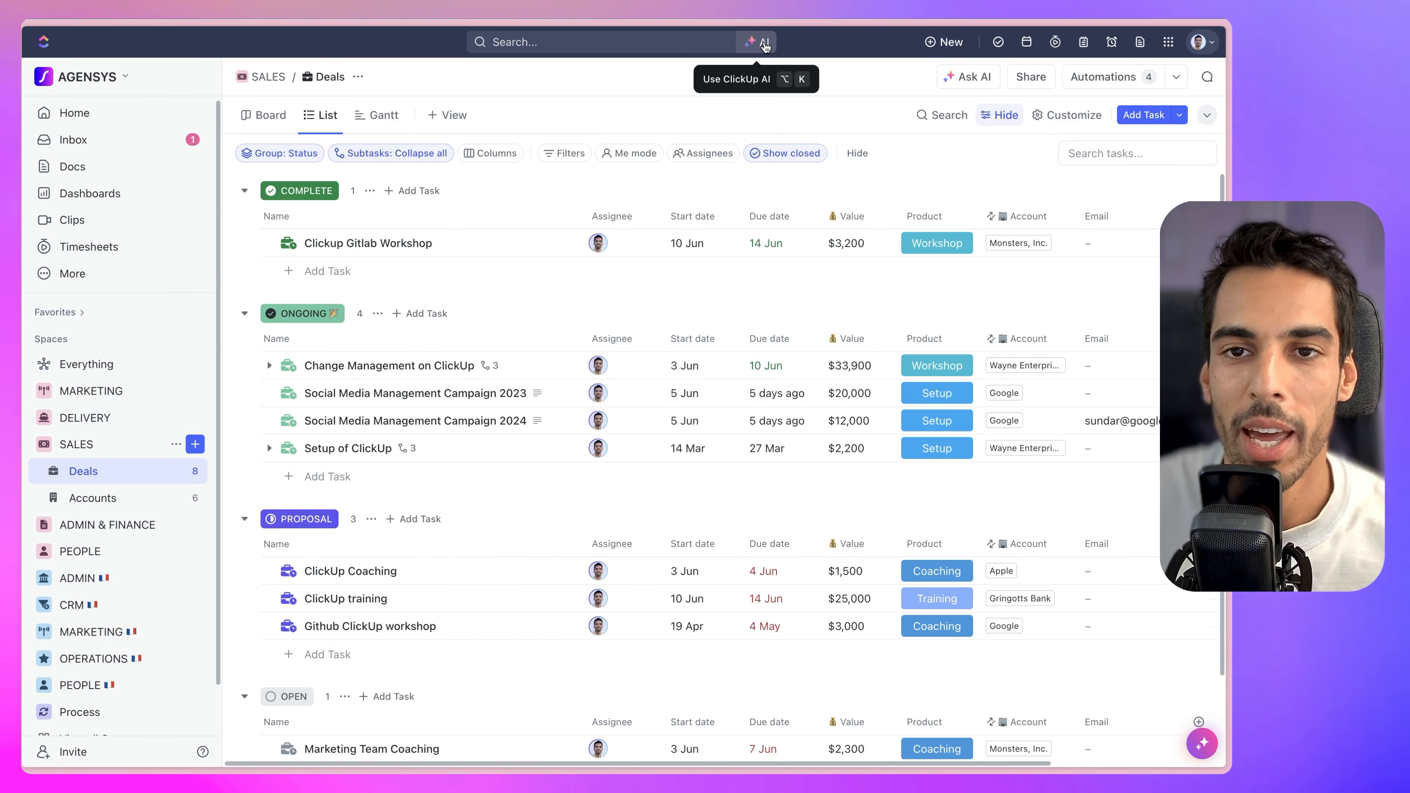
From the AI assistant, open the ClickUp AI mind map and expand its ClickUp AI Pricing branch.
{"action": "left_click", "coordinate": [760, 44]}
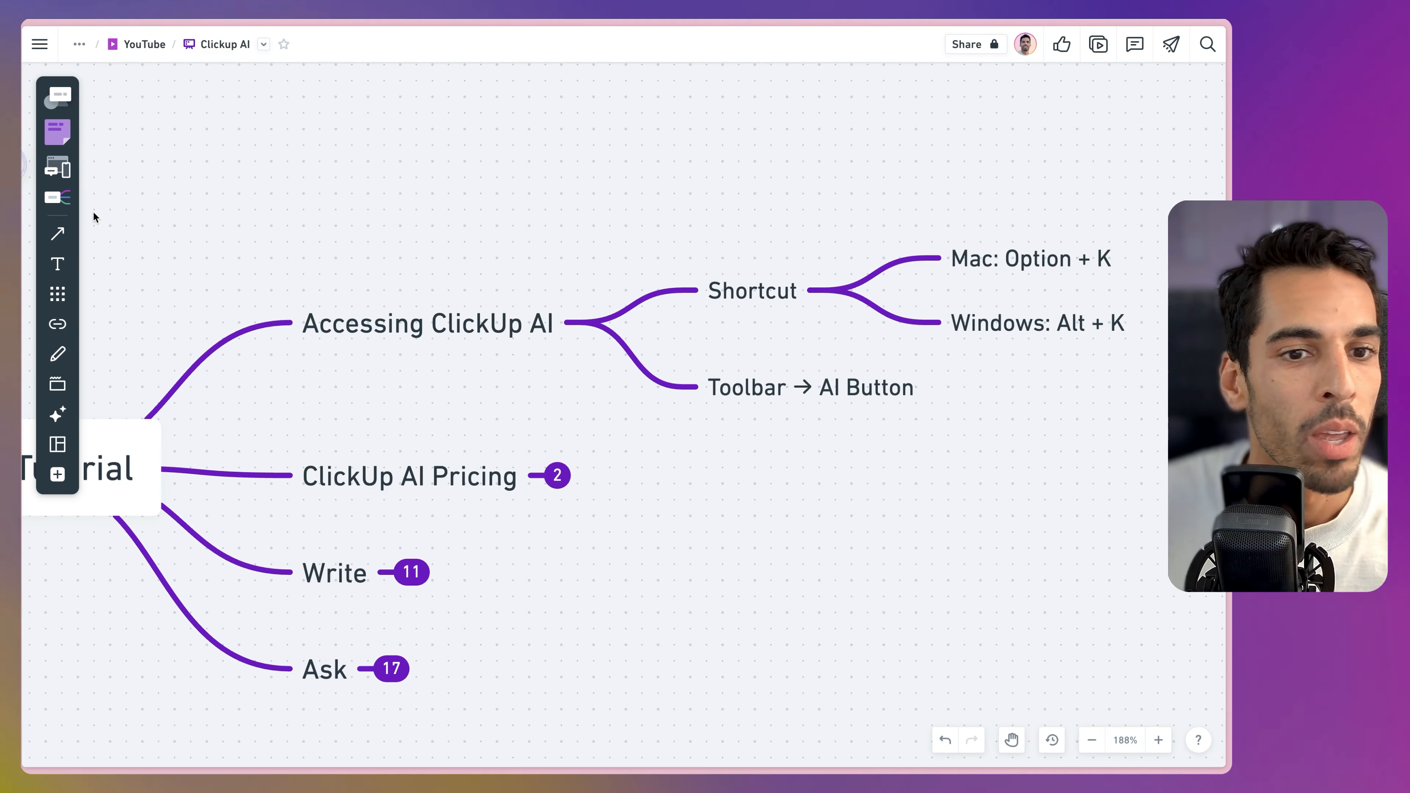
{"action": "left_click", "coordinate": [558, 476]}
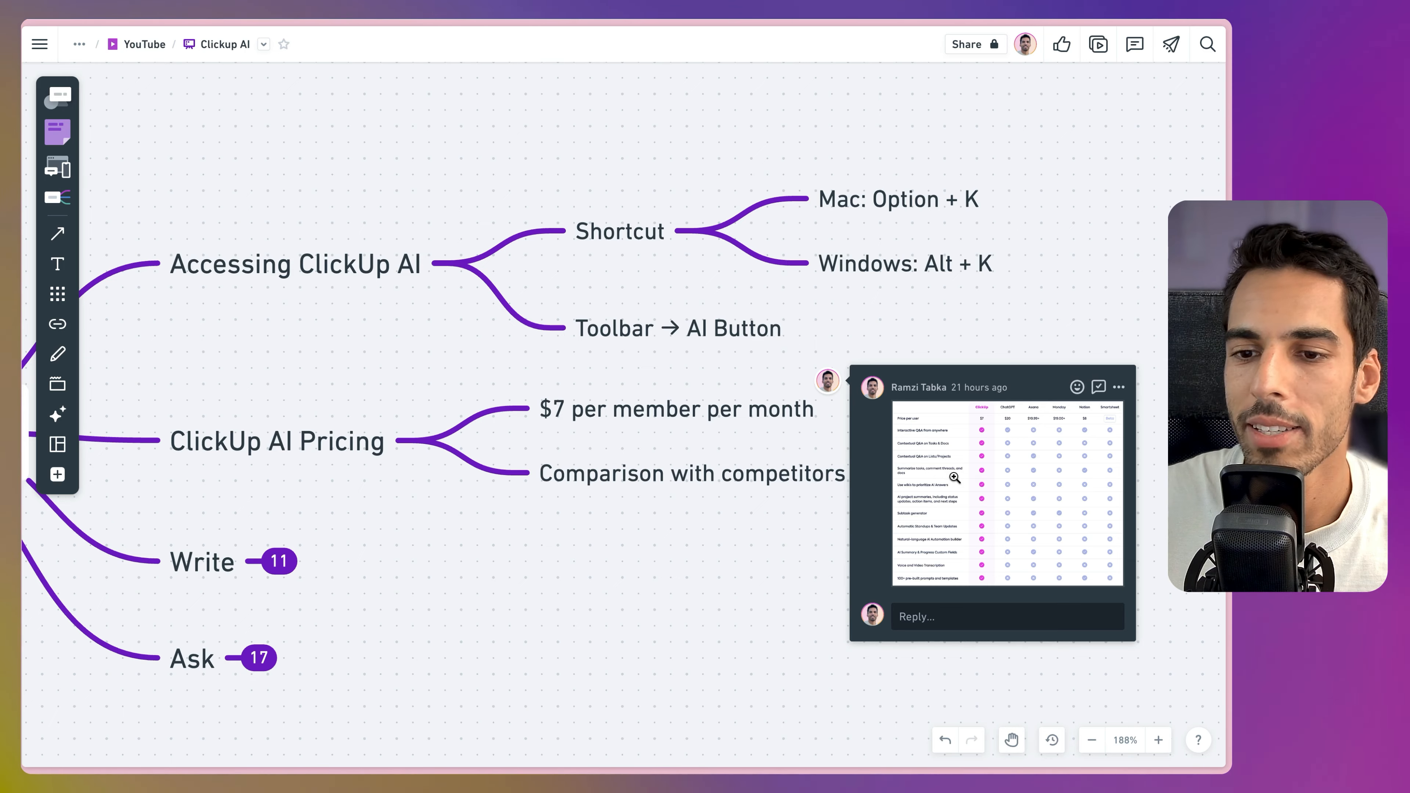
View the commented competitor comparison table full size, then close it.
{"action": "left_click", "coordinate": [954, 478]}
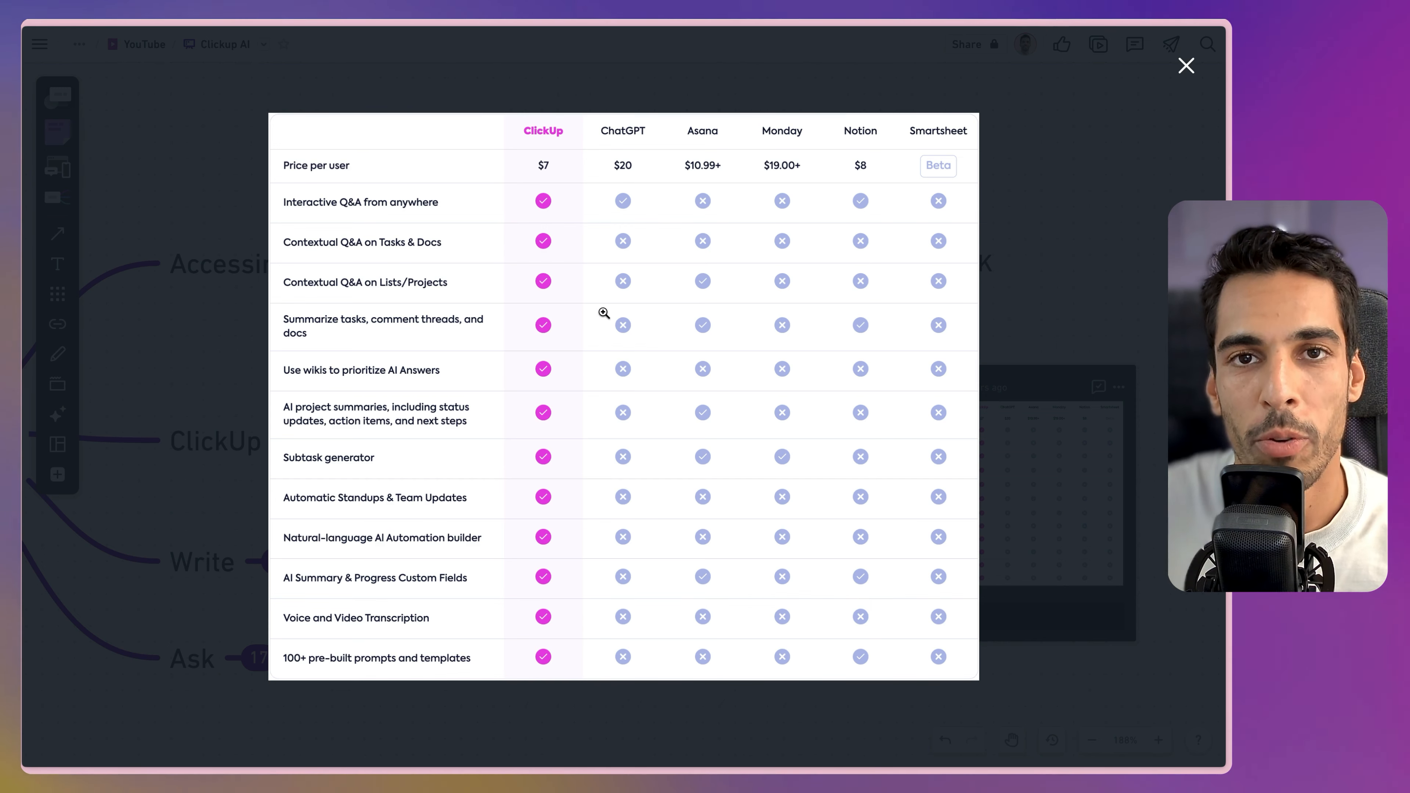
{"action": "left_click", "coordinate": [1187, 66]}
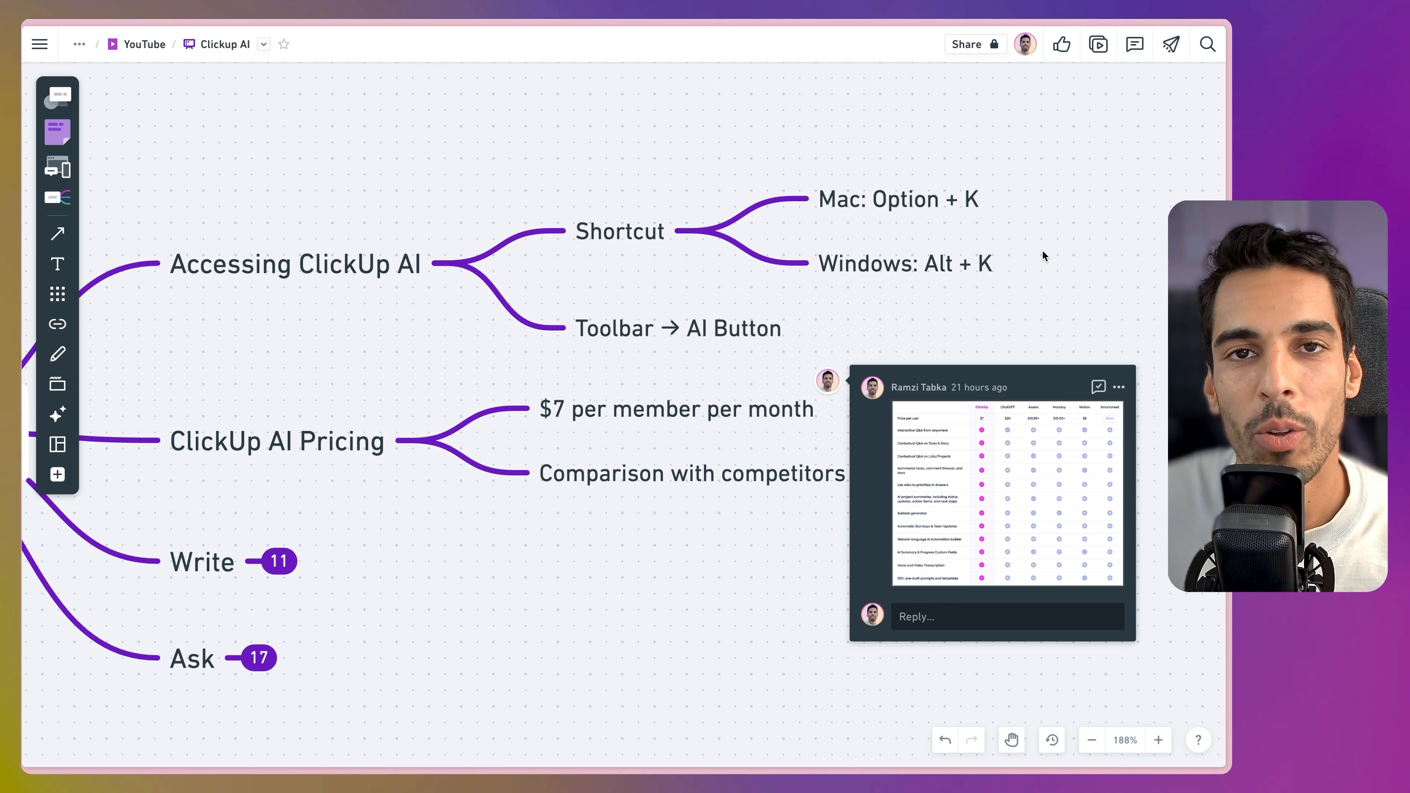
Close the comment, pan across the Write details, and expand the Ask branch.
{"action": "left_click", "coordinate": [829, 383]}
{"action": "key", "text": "space"}
{"action": "left_click_drag", "start_coordinate": [377, 605], "coordinate": [722, 338]}
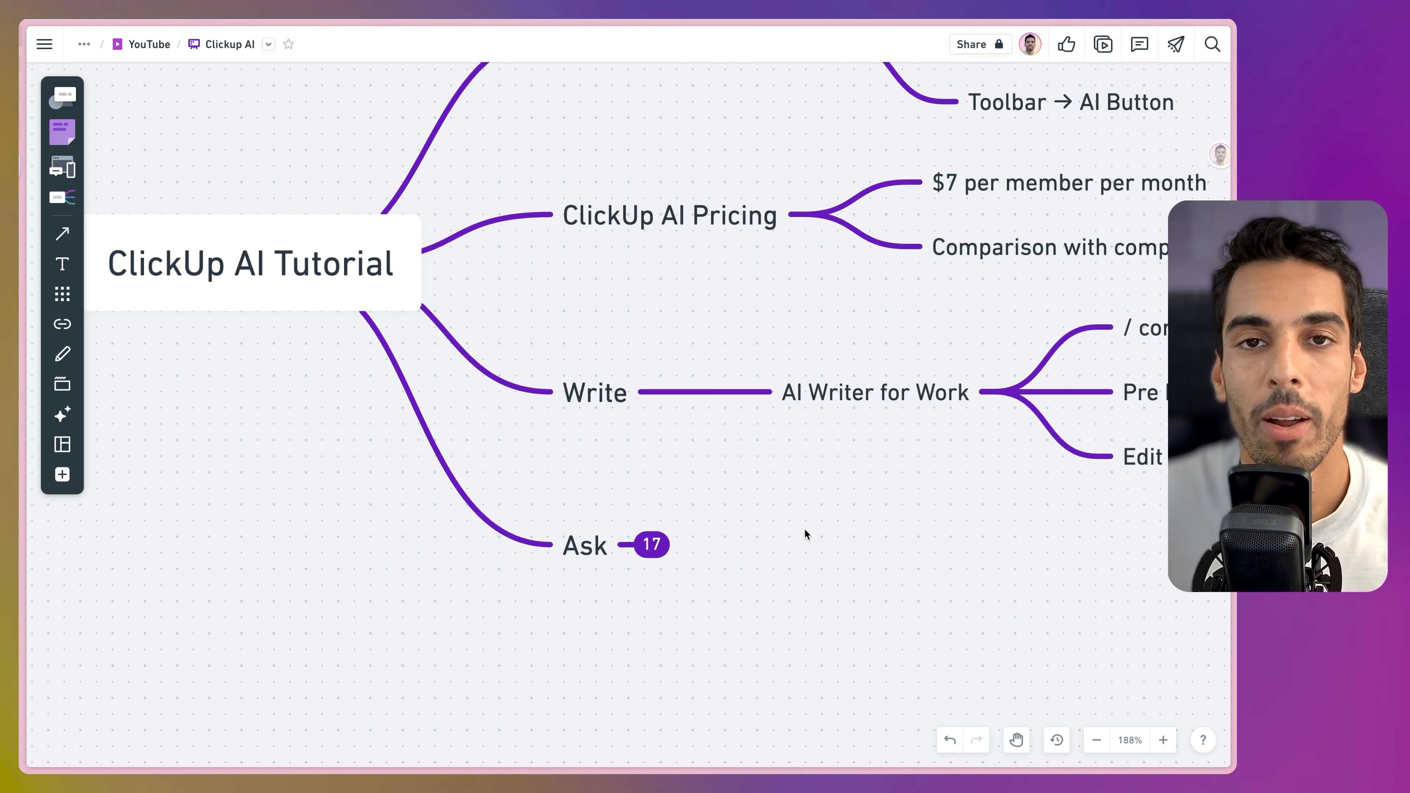
{"action": "left_click_drag", "start_coordinate": [805, 533], "coordinate": [451, 536]}
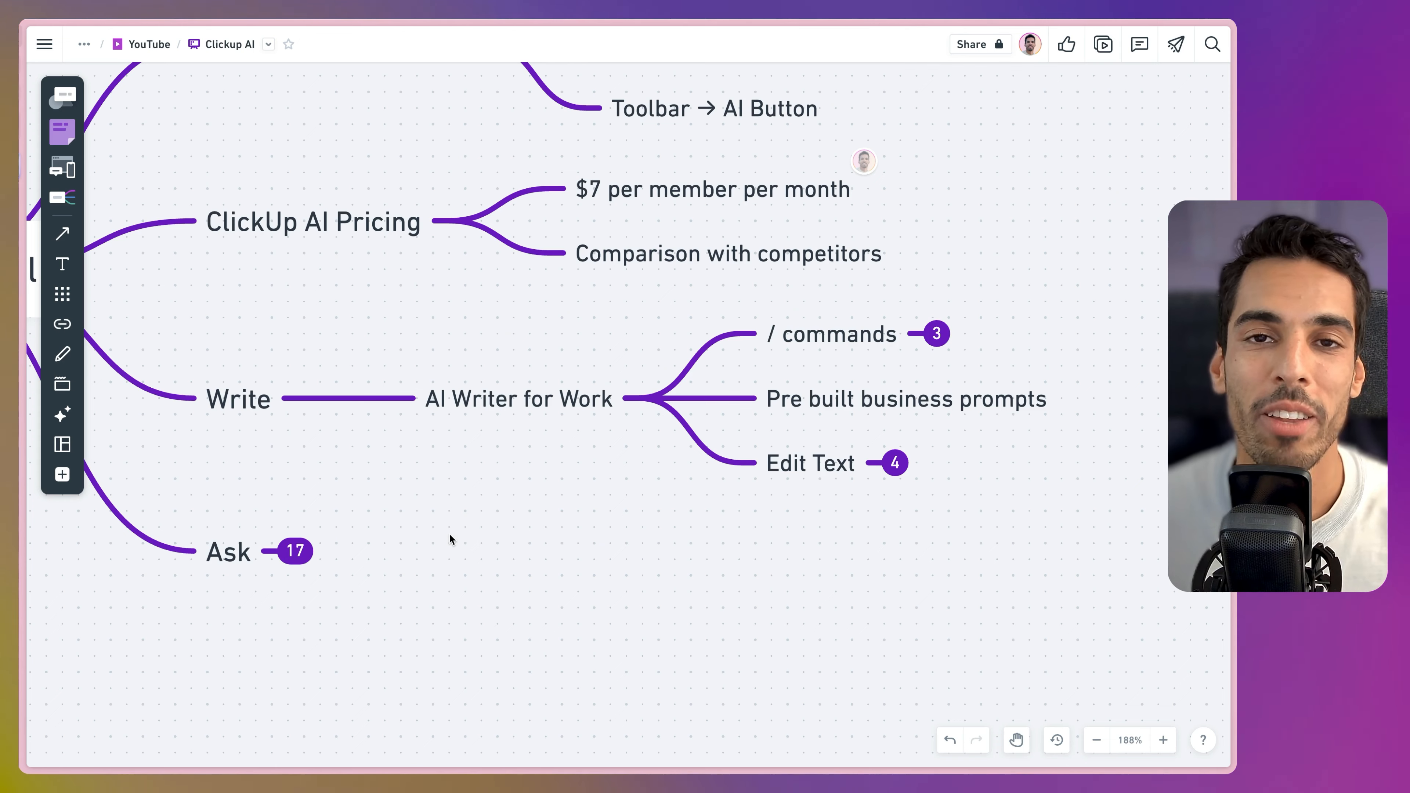
{"action": "left_click_drag", "start_coordinate": [450, 535], "coordinate": [355, 523]}
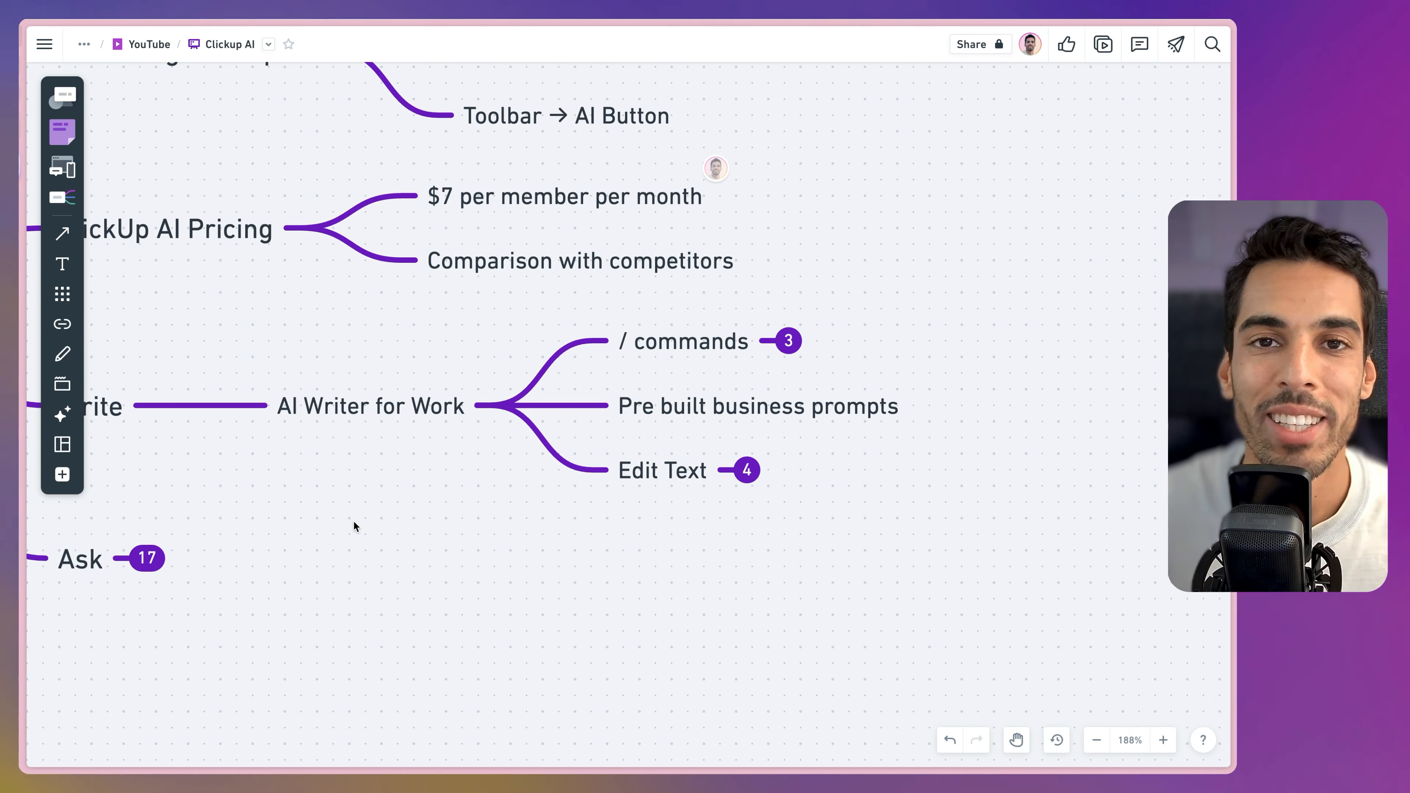
{"action": "left_click_drag", "start_coordinate": [236, 551], "coordinate": [475, 490]}
{"action": "left_click", "coordinate": [387, 499]}
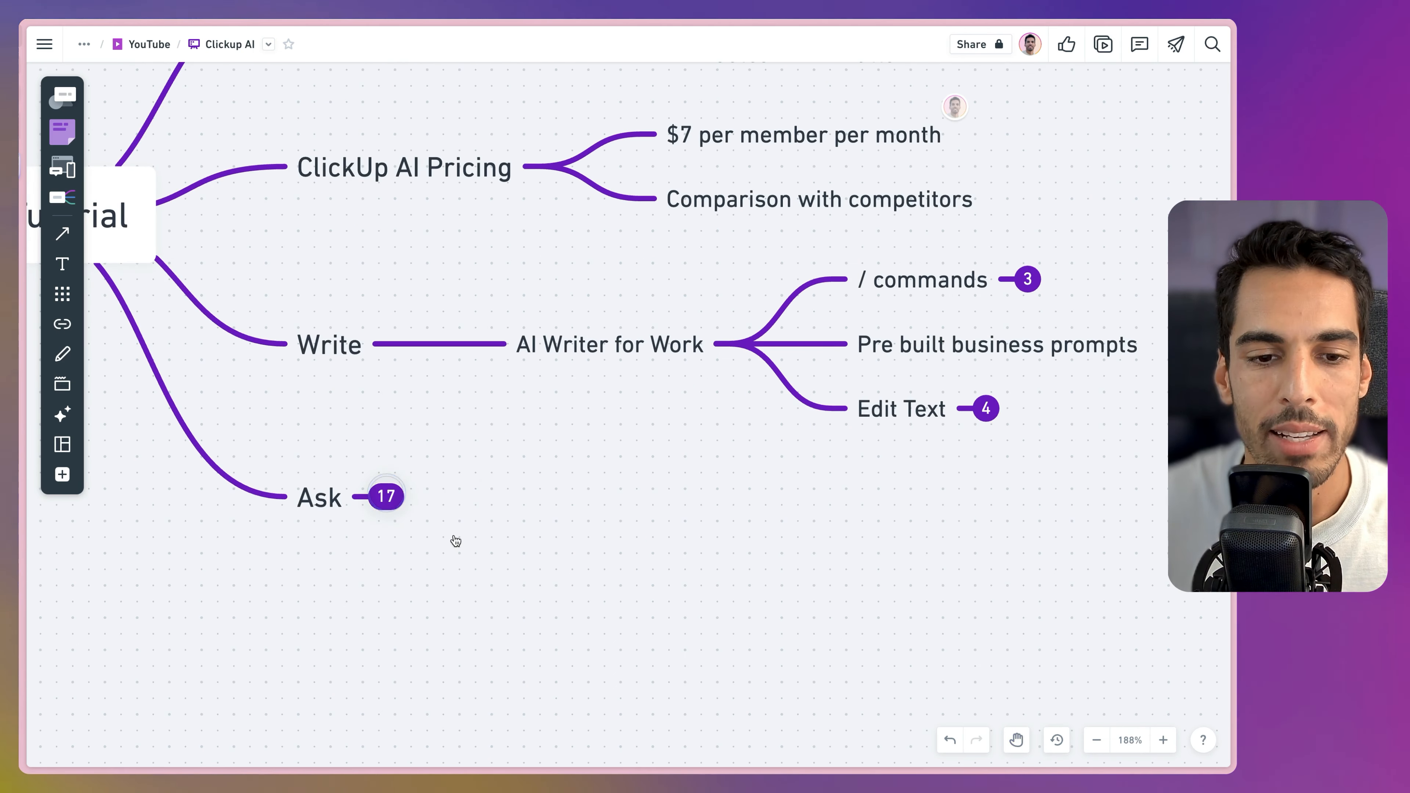
{"action": "left_click_drag", "start_coordinate": [654, 526], "coordinate": [413, 504]}
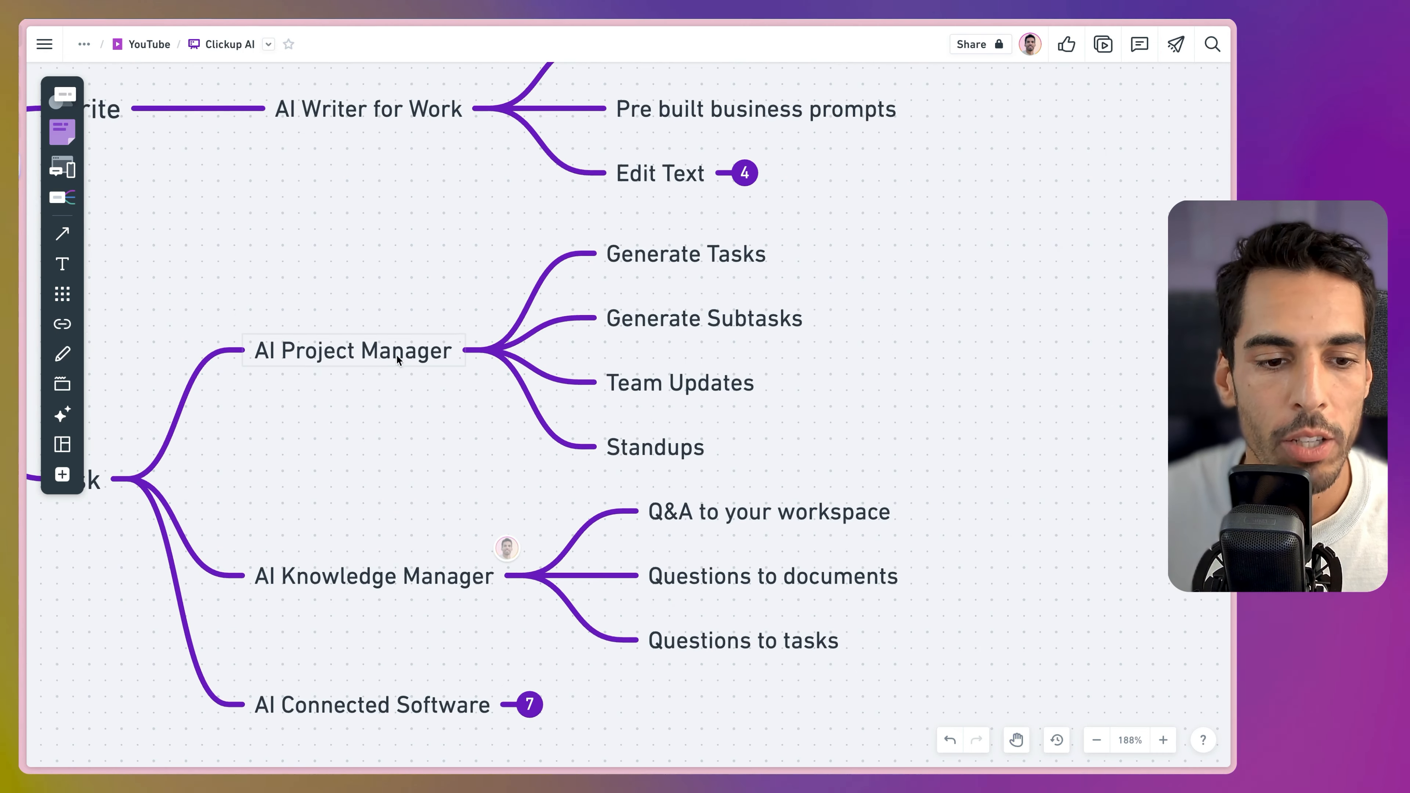
Collapse the AI Project Manager and AI Knowledge Manager sub-branches and expand / commands.
{"action": "left_click", "coordinate": [493, 350]}
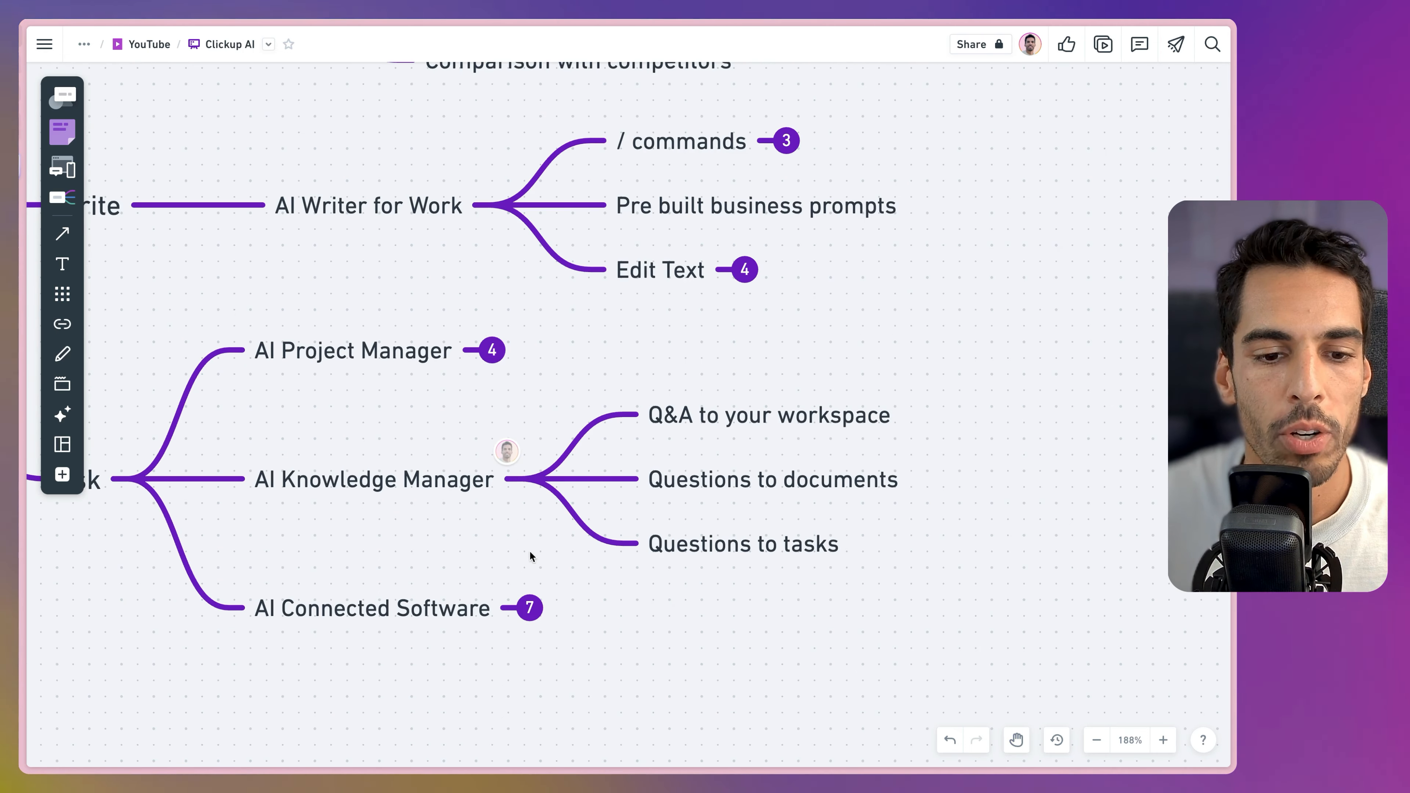
{"action": "left_click", "coordinate": [533, 479]}
{"action": "left_click_drag", "start_coordinate": [622, 387], "coordinate": [513, 463]}
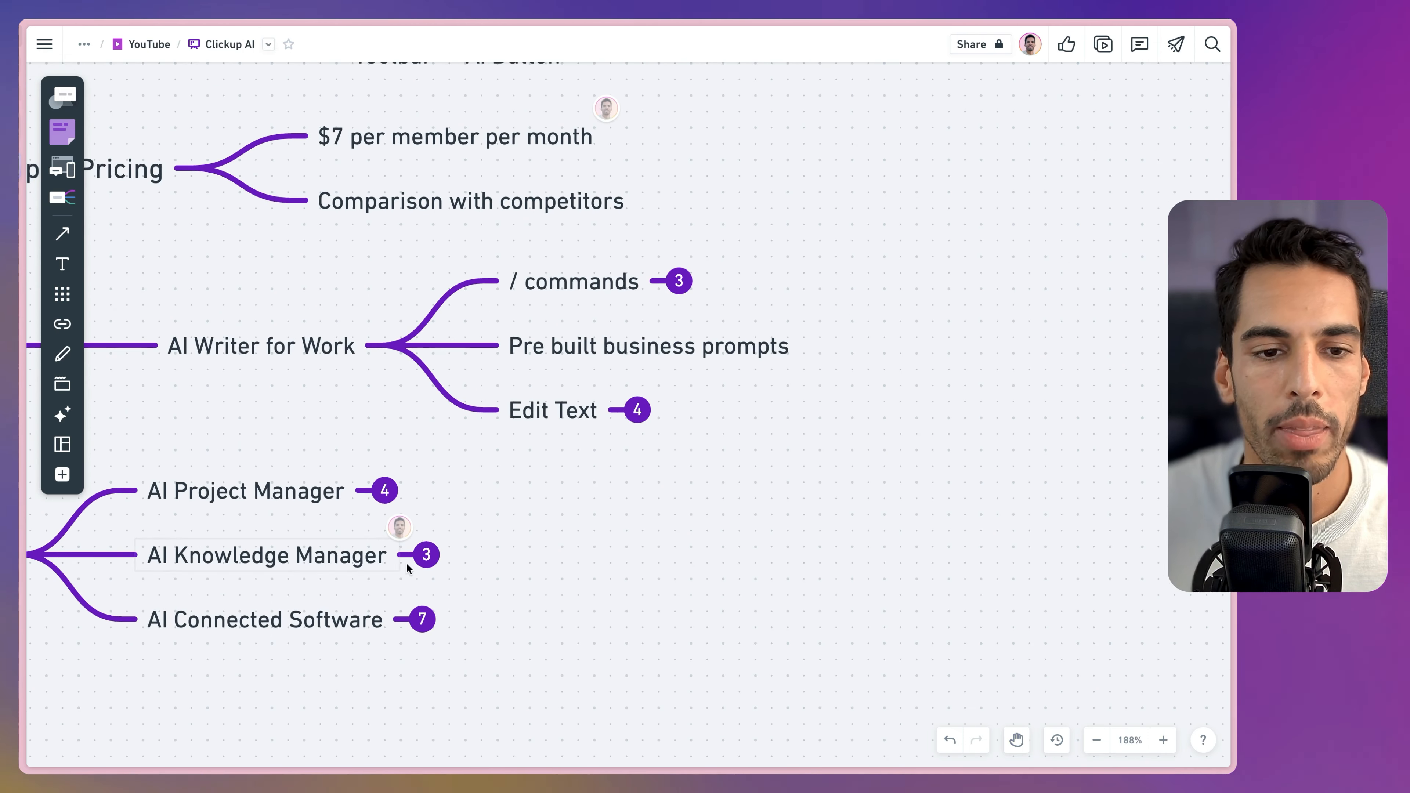
{"action": "scroll", "coordinate": [243, 368], "scroll_direction": "up", "scroll_amount": 5}
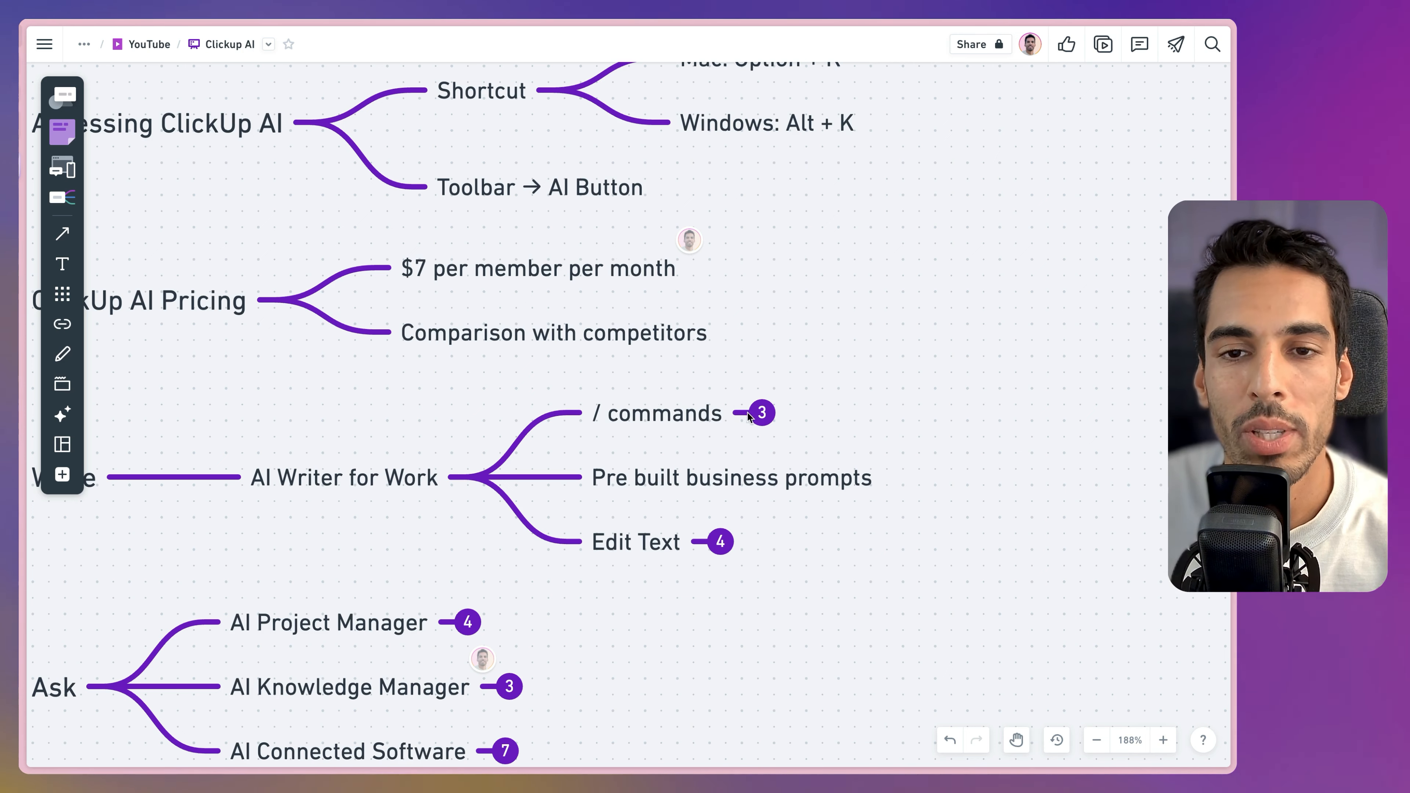
{"action": "left_click", "coordinate": [762, 412]}
{"action": "left_click_drag", "start_coordinate": [779, 476], "coordinate": [599, 470]}
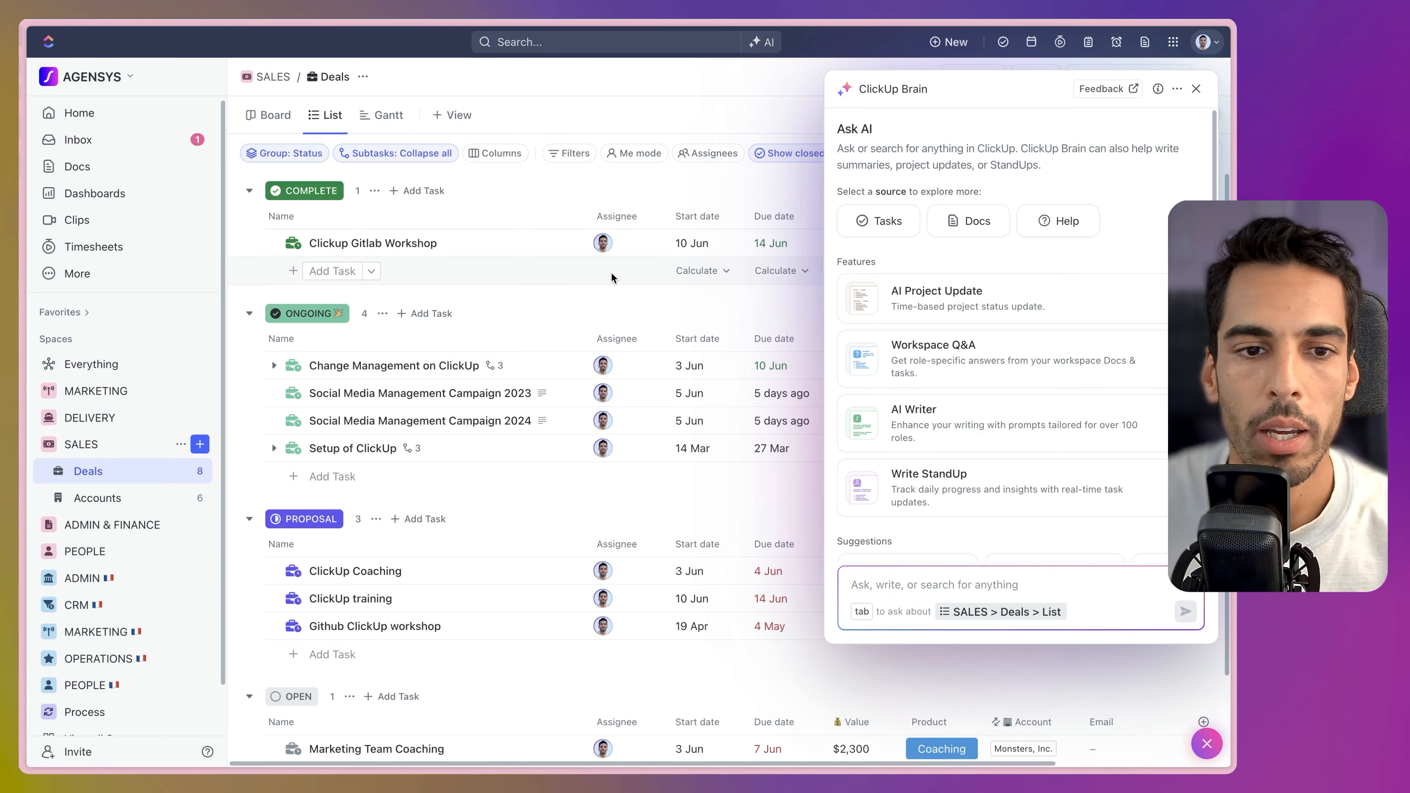
Open the Change Management on ClickUp task and start editing its description.
{"action": "left_click", "coordinate": [402, 367]}
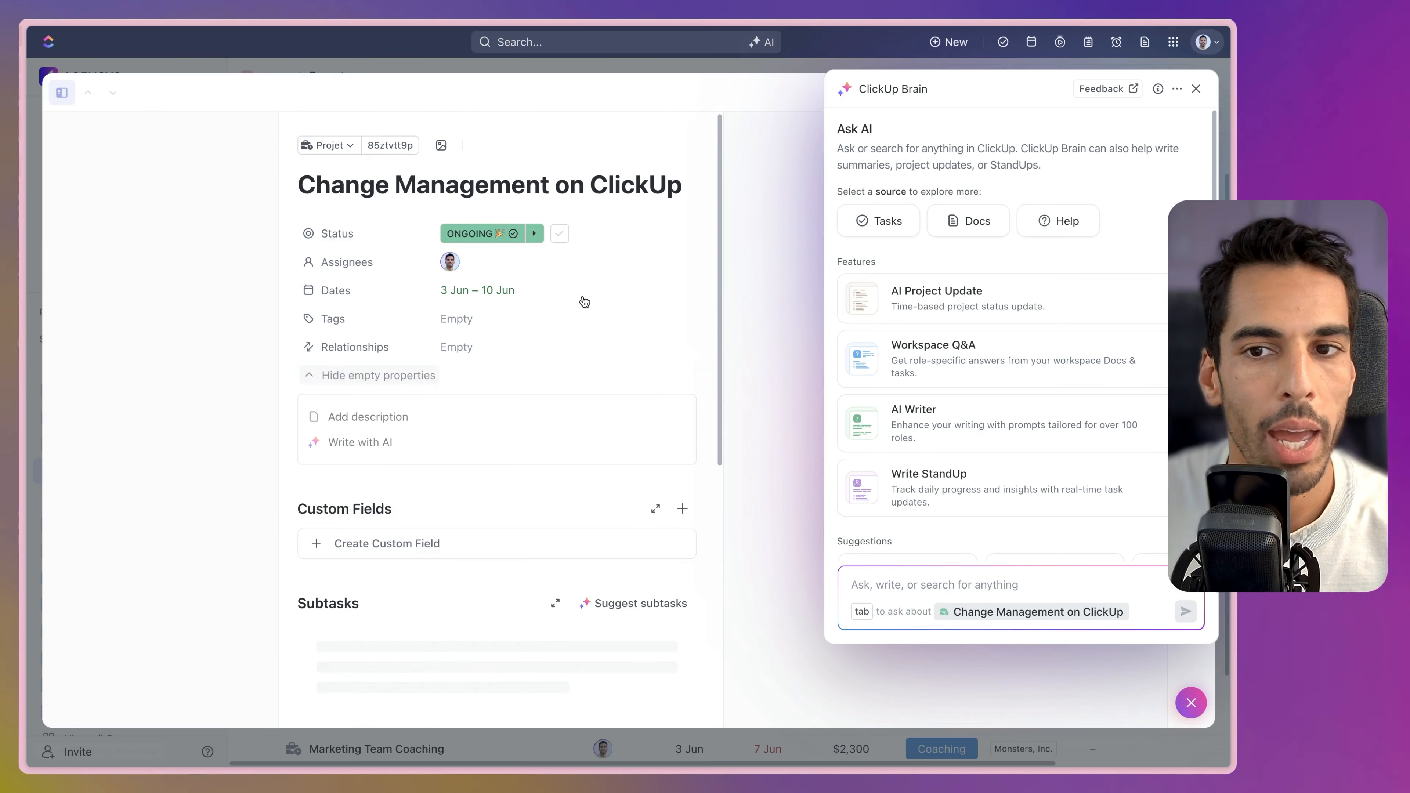
{"action": "left_click", "coordinate": [1197, 90]}
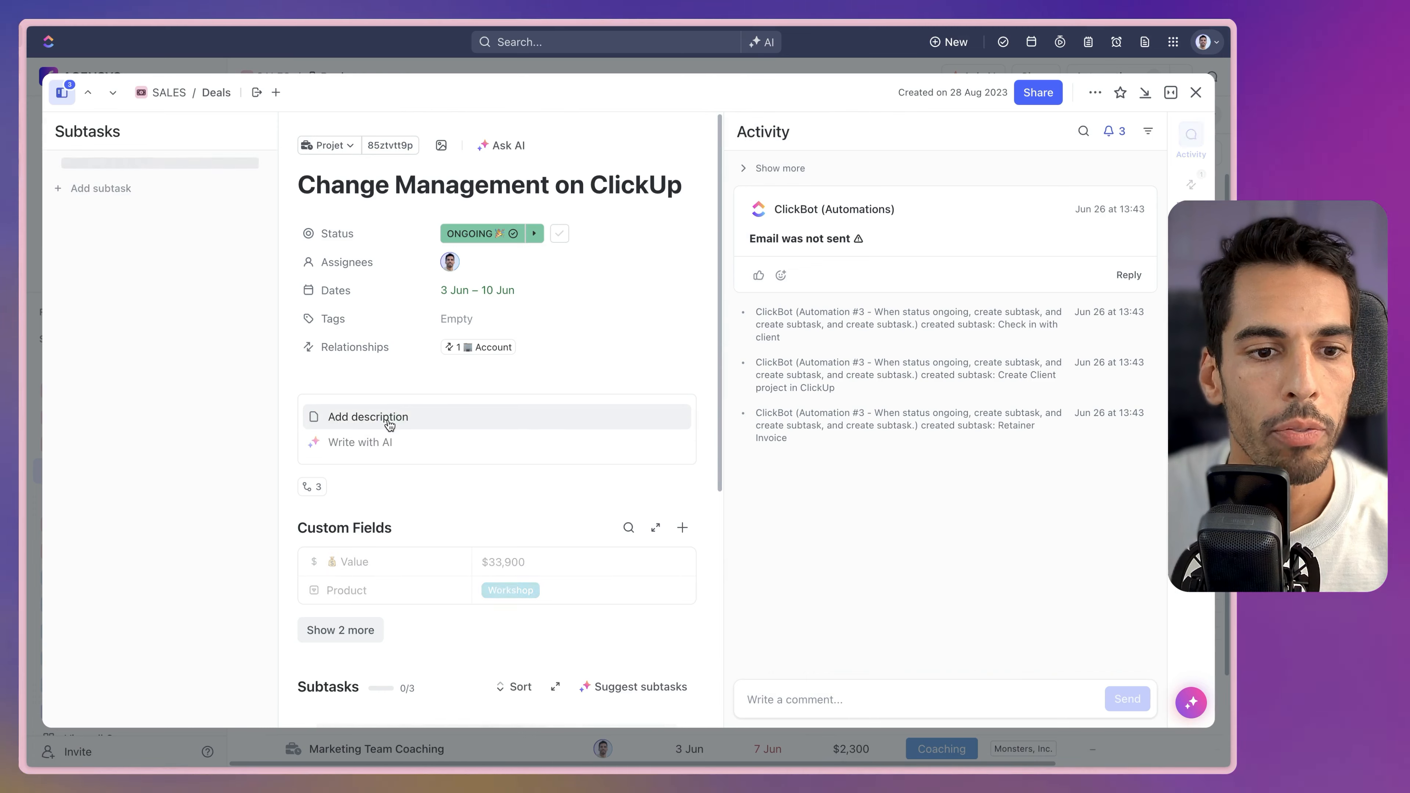
{"action": "left_click", "coordinate": [368, 425]}
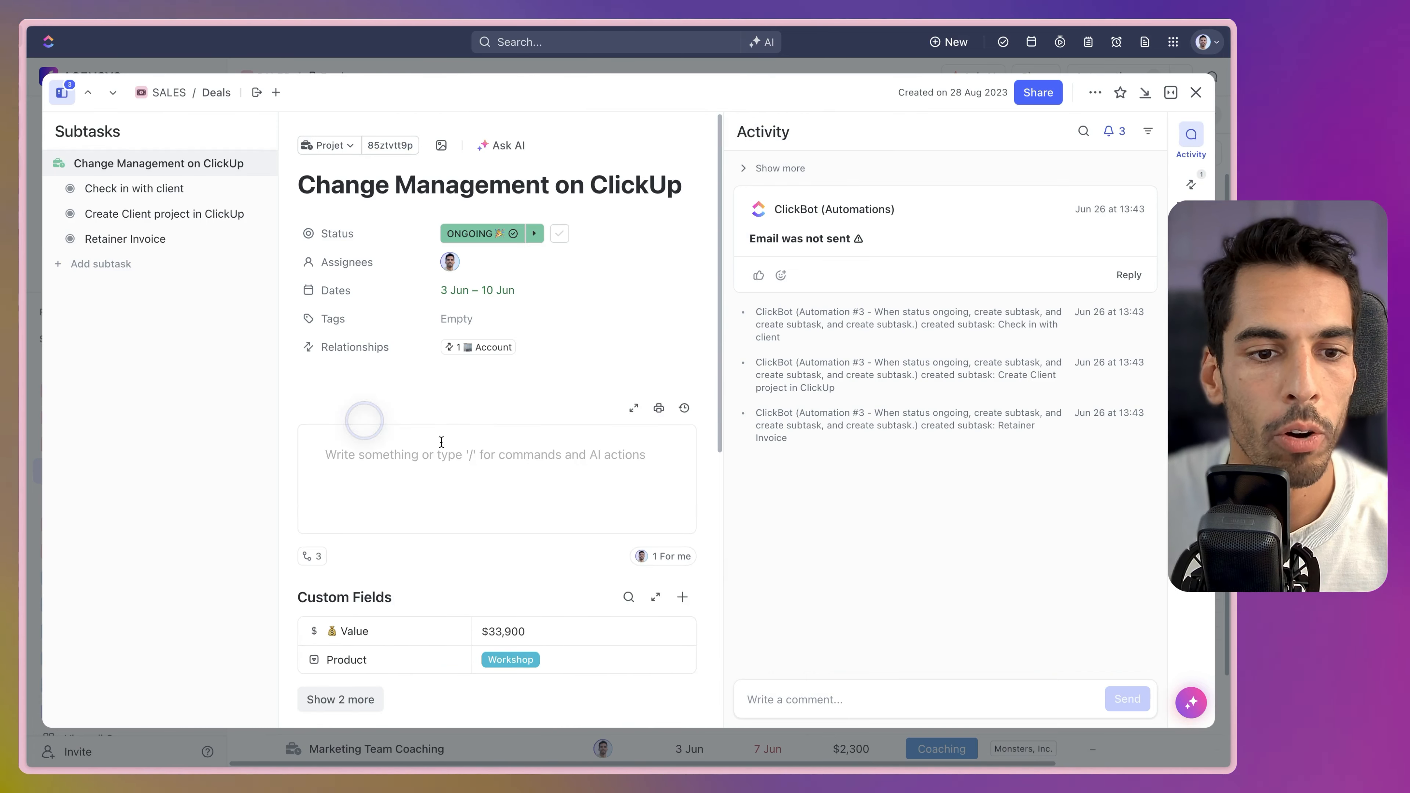
Insert the Write with AI prompt into the description using /write.
{"action": "type", "text": "/ai"}
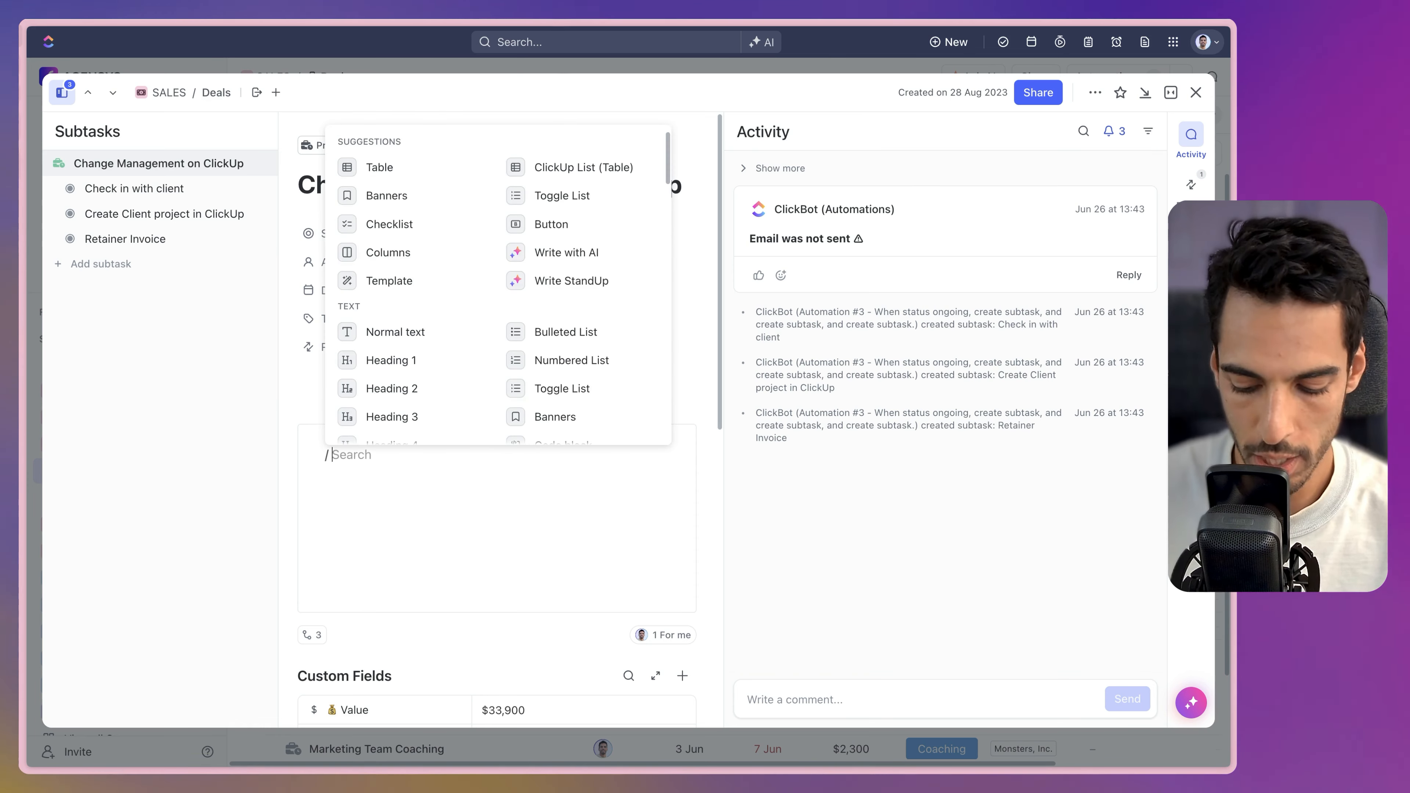
{"action": "key", "text": "BackSpace"}
{"action": "key", "text": "BackSpace"}
{"action": "type", "text": "tool"}
{"action": "key", "text": "BackSpace"}
{"action": "key", "text": "BackSpace"}
{"action": "key", "text": "BackSpace"}
{"action": "key", "text": "BackSpace"}
{"action": "type", "text": "w"}
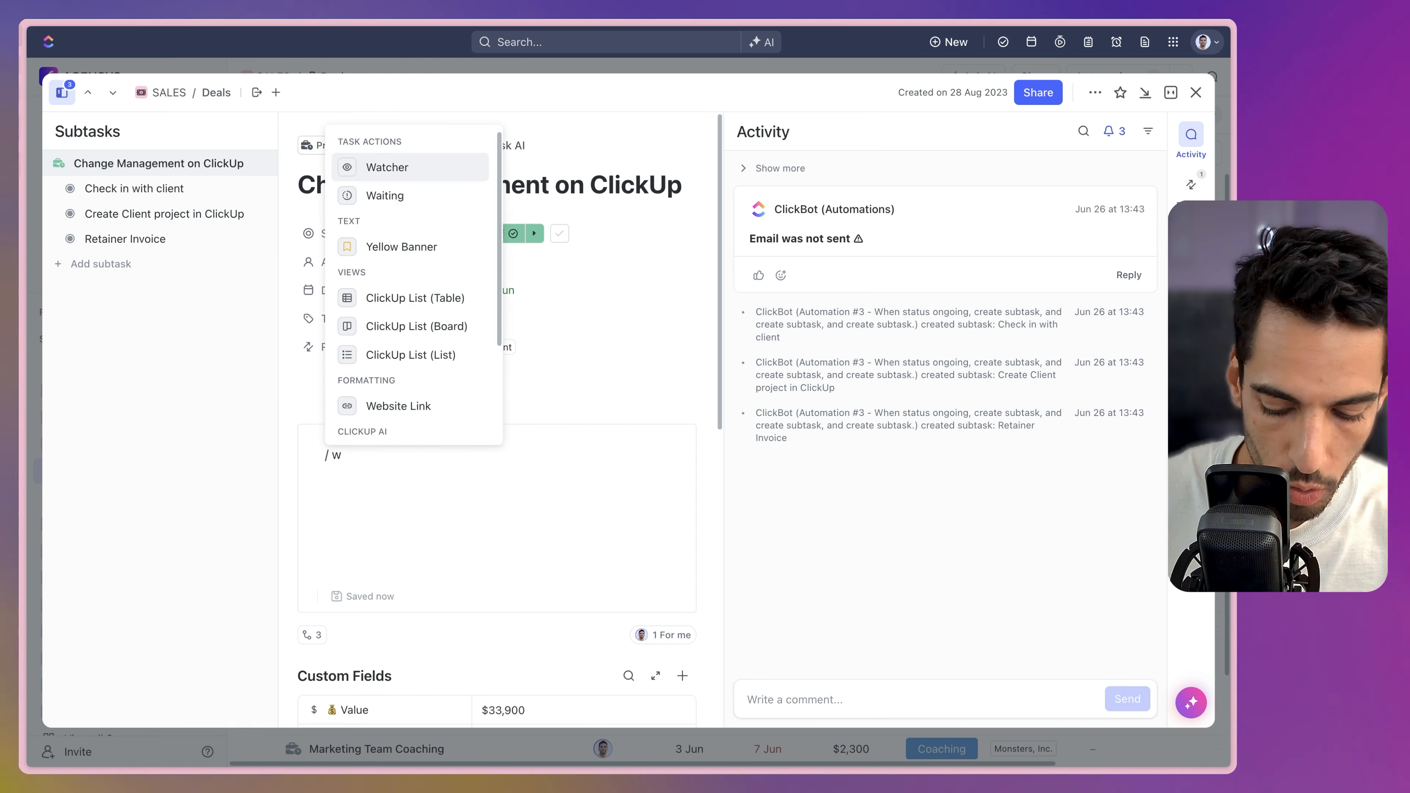
{"action": "type", "text": "ri"}
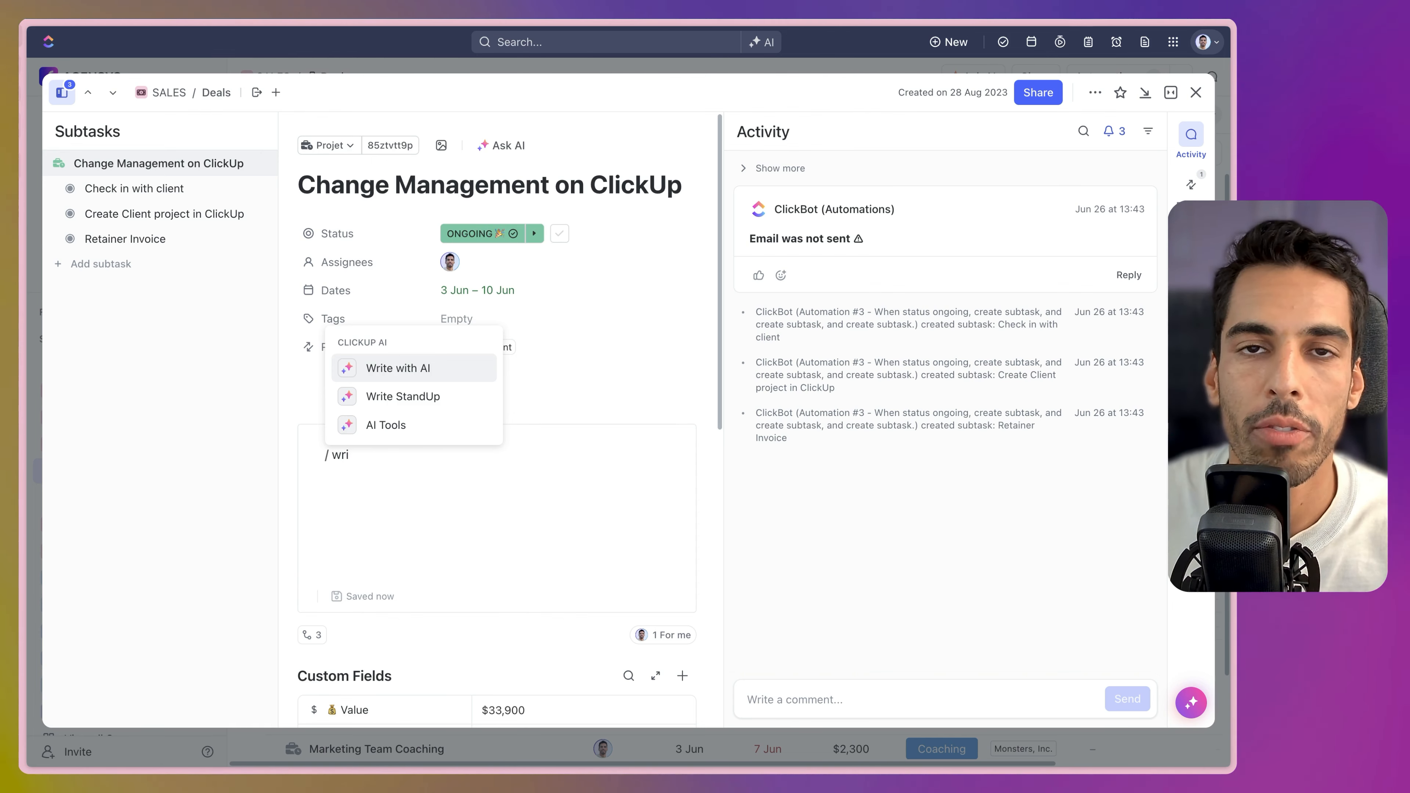
{"action": "key", "text": "BackSpace"}
{"action": "key", "text": "BackSpace"}
{"action": "key", "text": "BackSpace"}
{"action": "key", "text": "BackSpace"}
{"action": "key", "text": "BackSpace"}
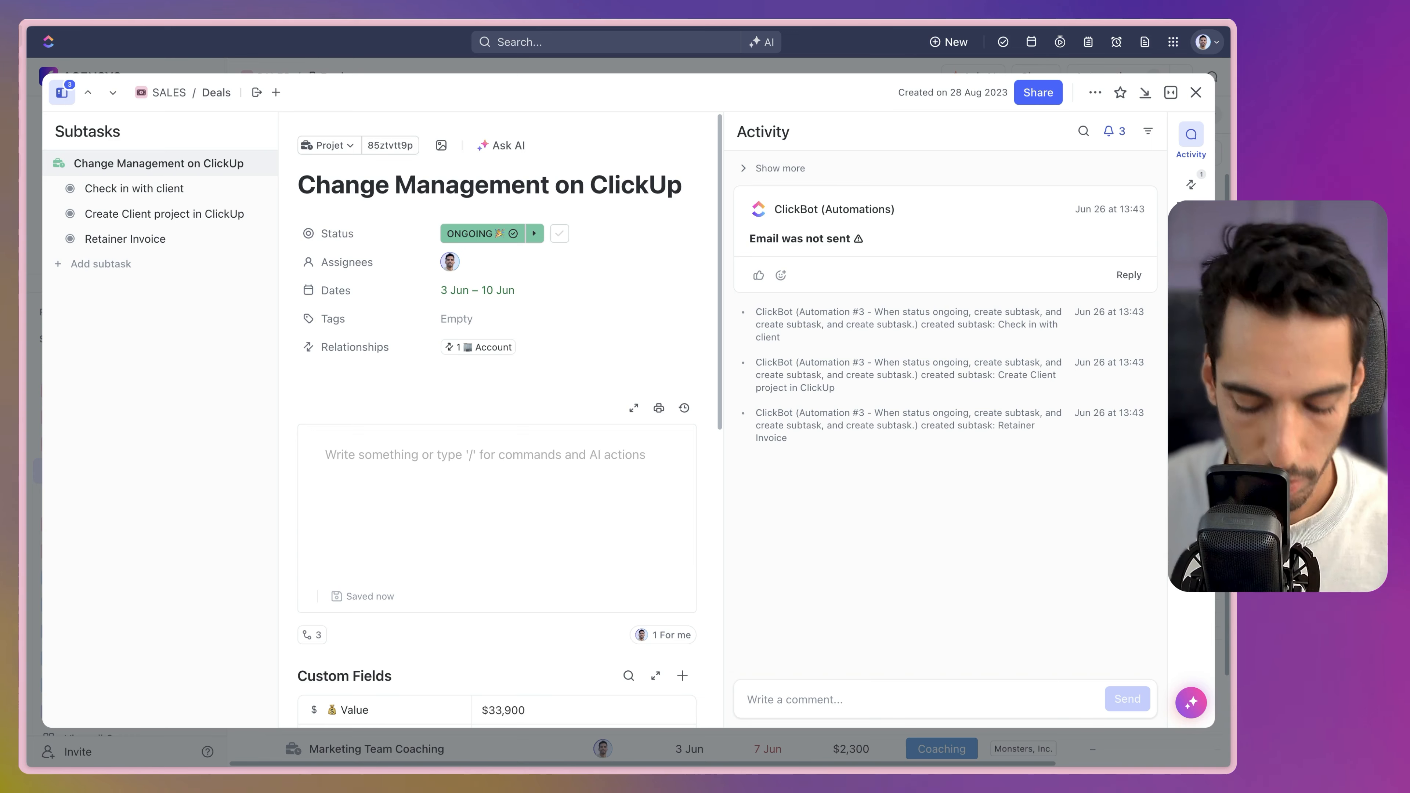
{"action": "type", "text": "/ write"}
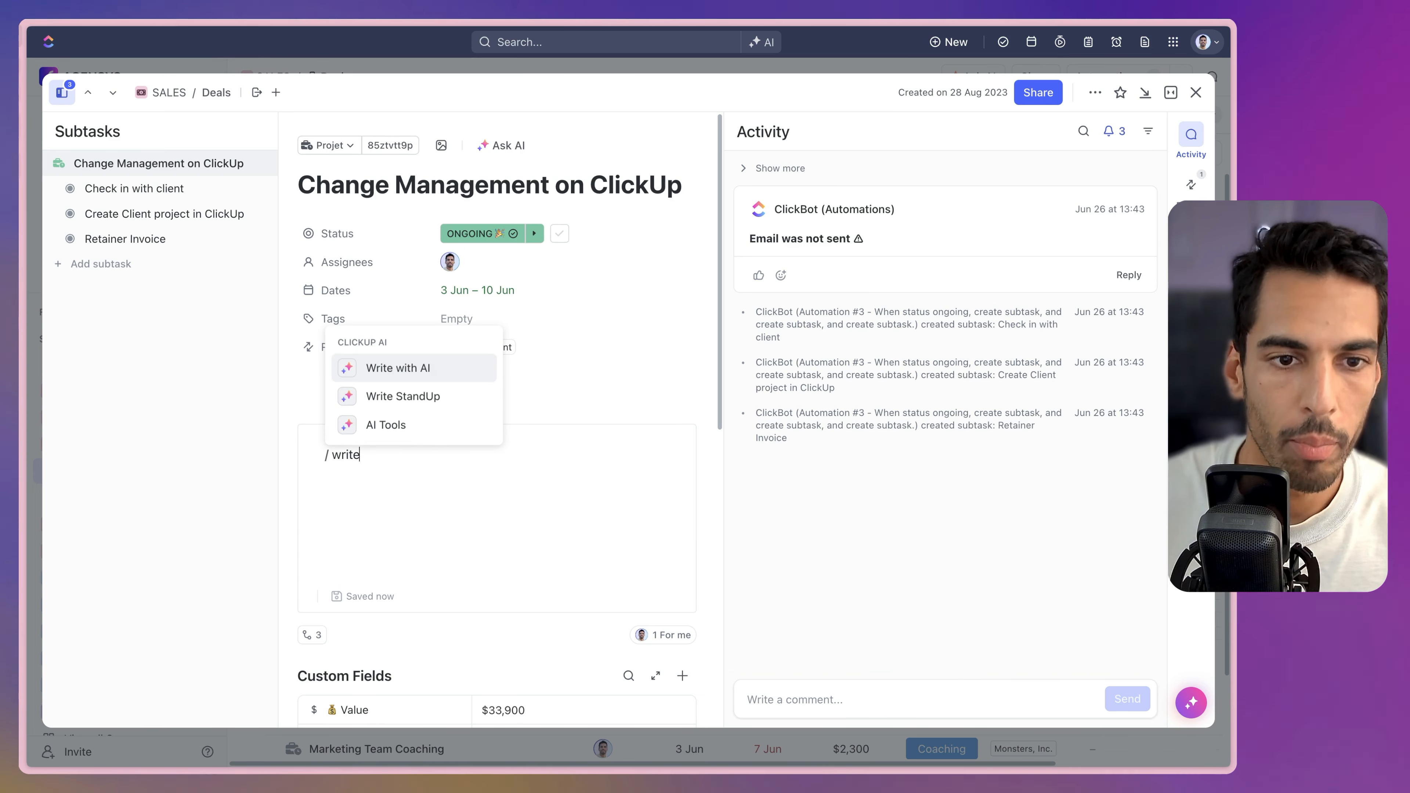
{"action": "key", "text": "Return"}
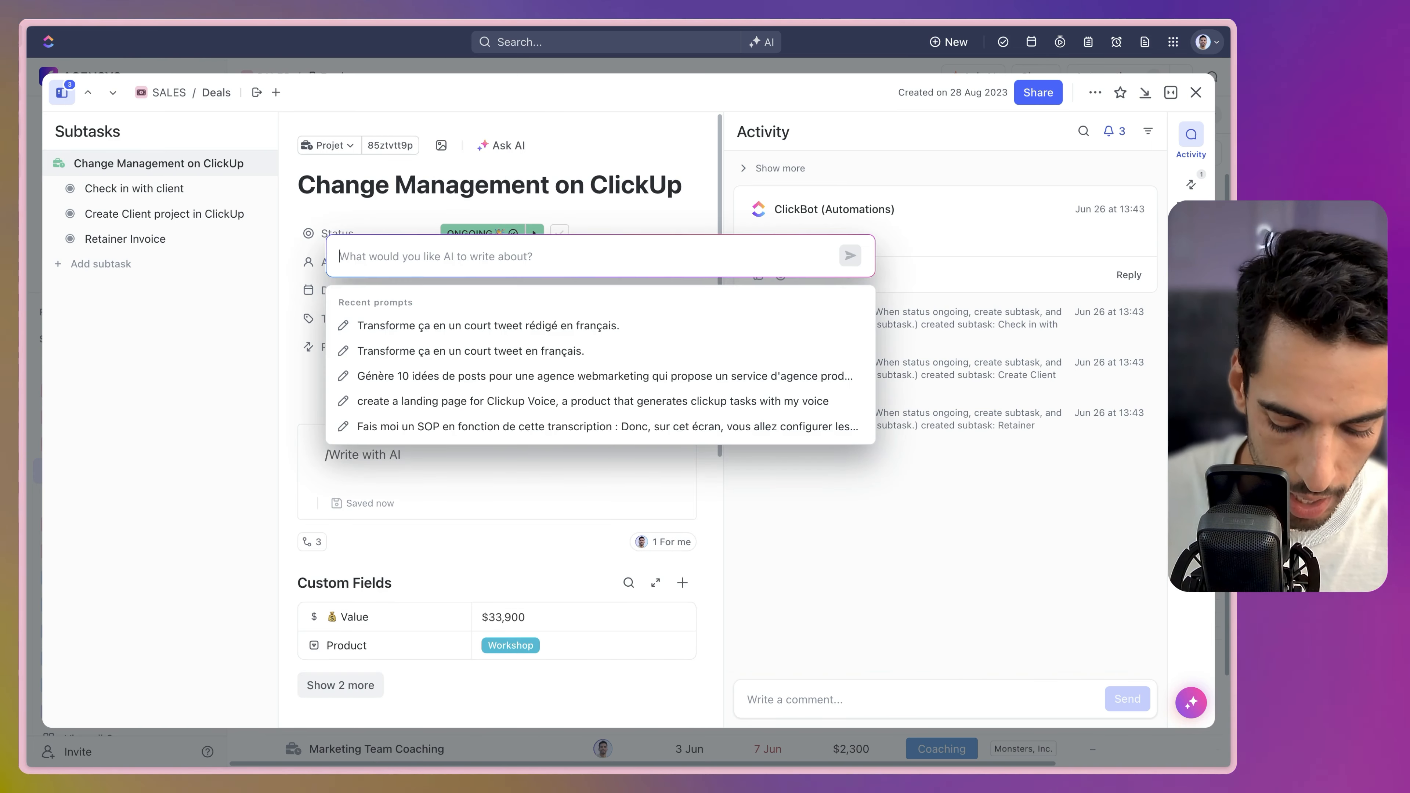
Ask Write with AI for 'Sales proposale on change management project for this client'.
{"action": "type", "text": "Sales pro"}
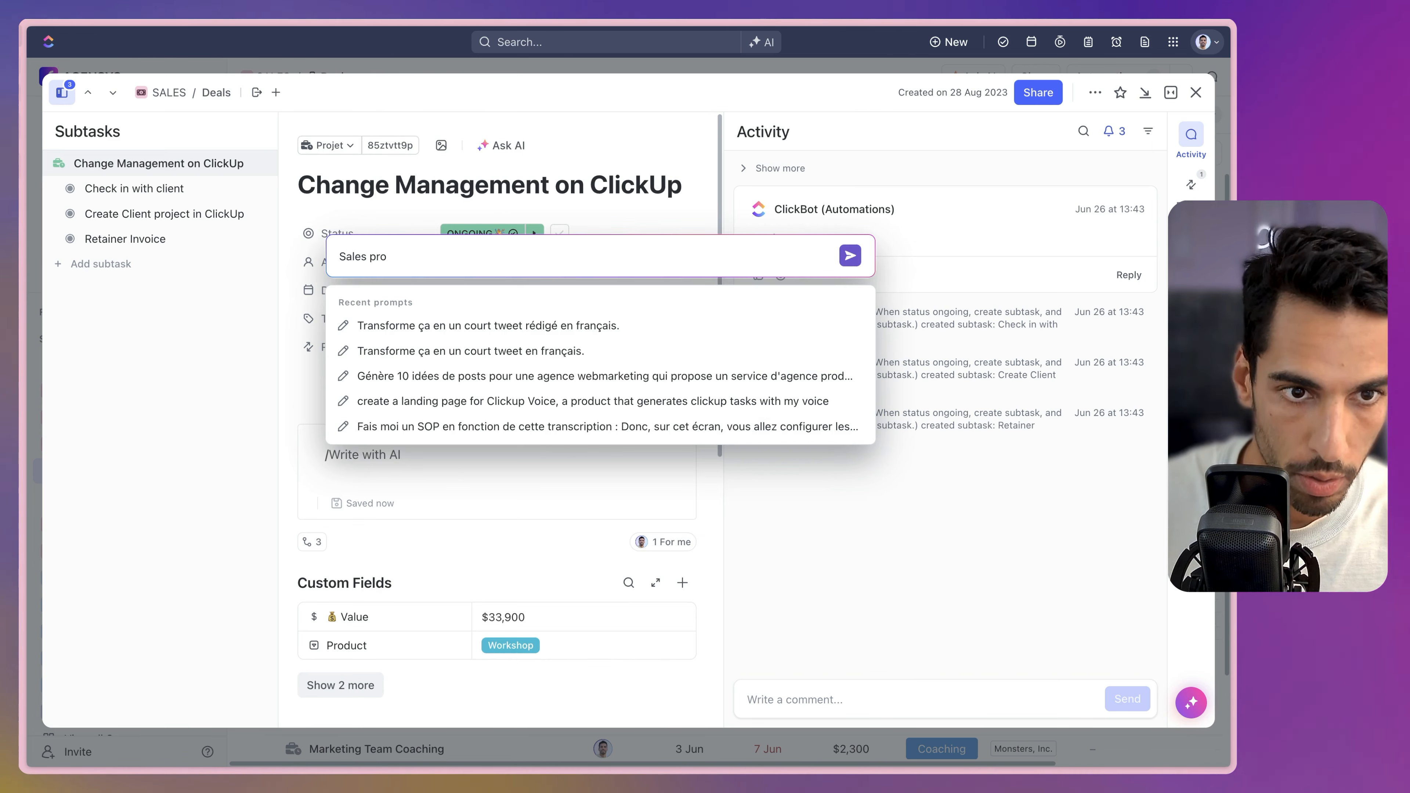
{"action": "type", "text": "posale on change man"}
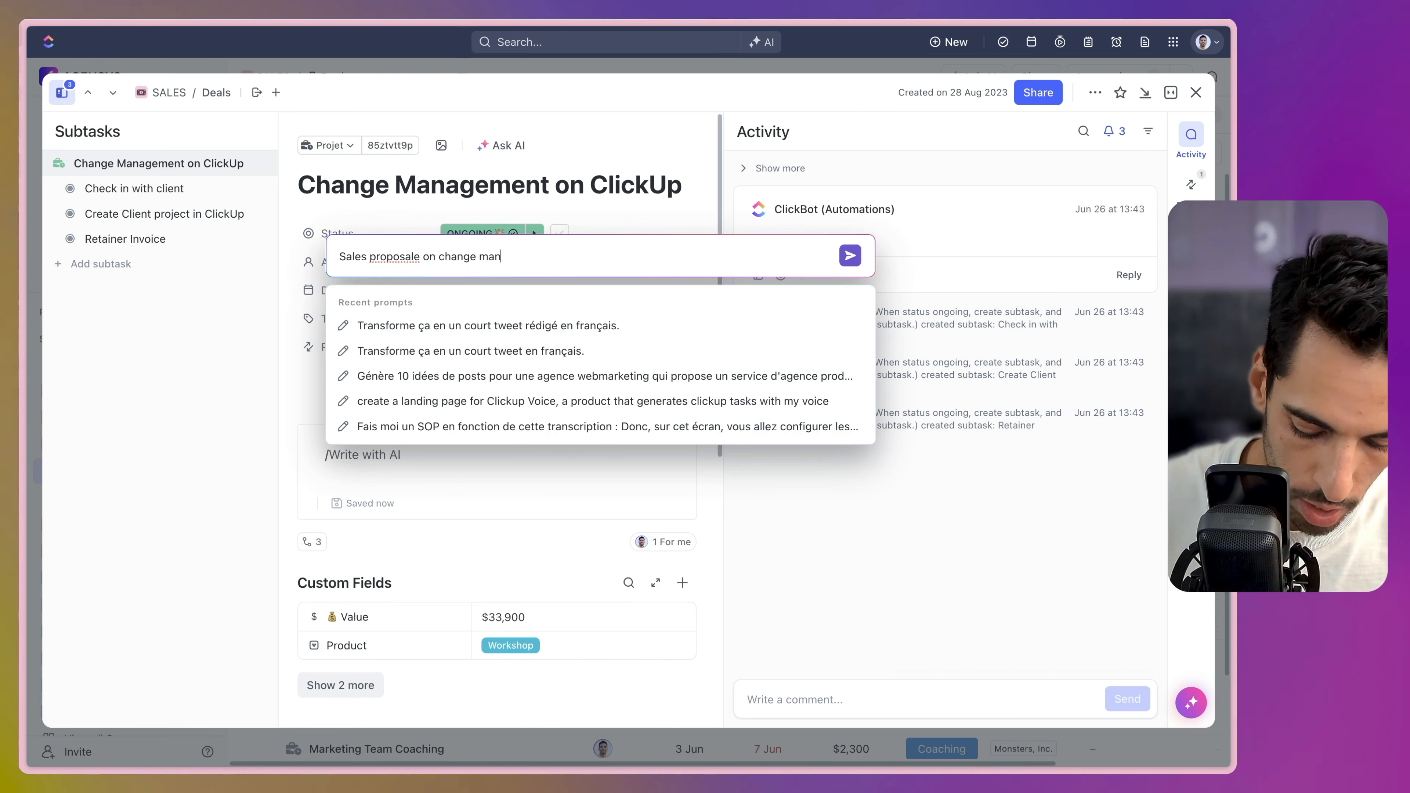
{"action": "type", "text": "agement project f"}
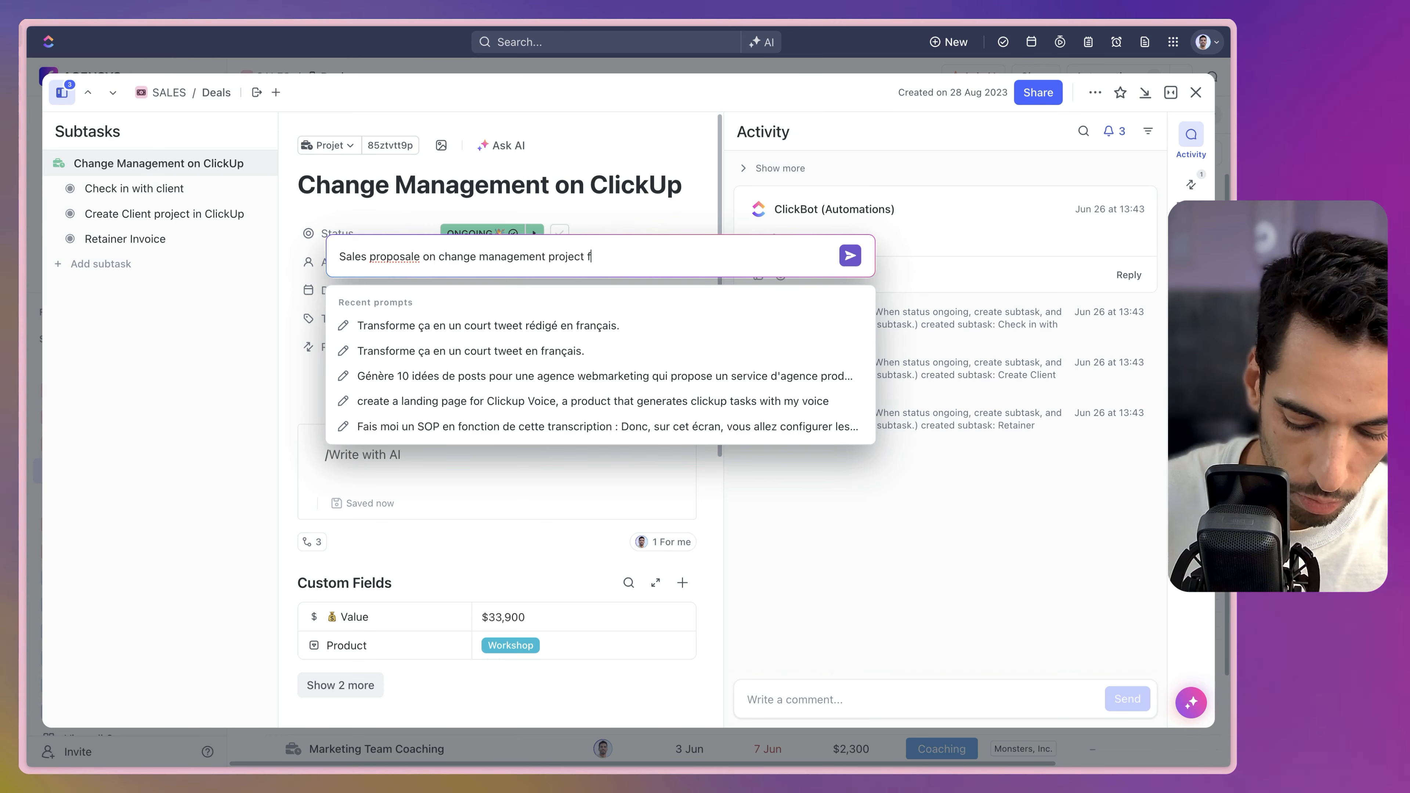
{"action": "type", "text": "or this client"}
{"action": "key", "text": "Return"}
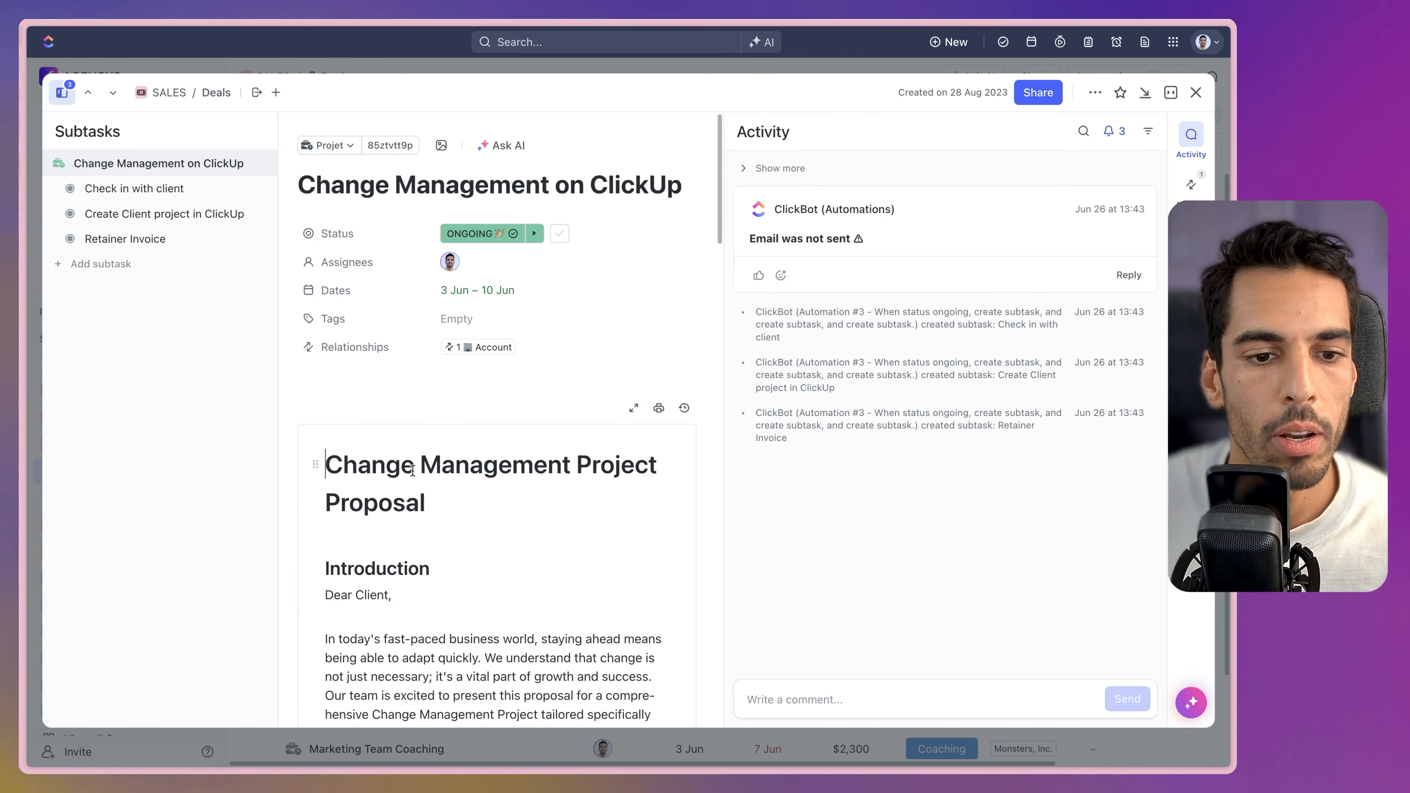
Review the generated proposal in the task description, then close the task.
{"action": "scroll", "coordinate": [425, 457], "scroll_direction": "down", "scroll_amount": 5}
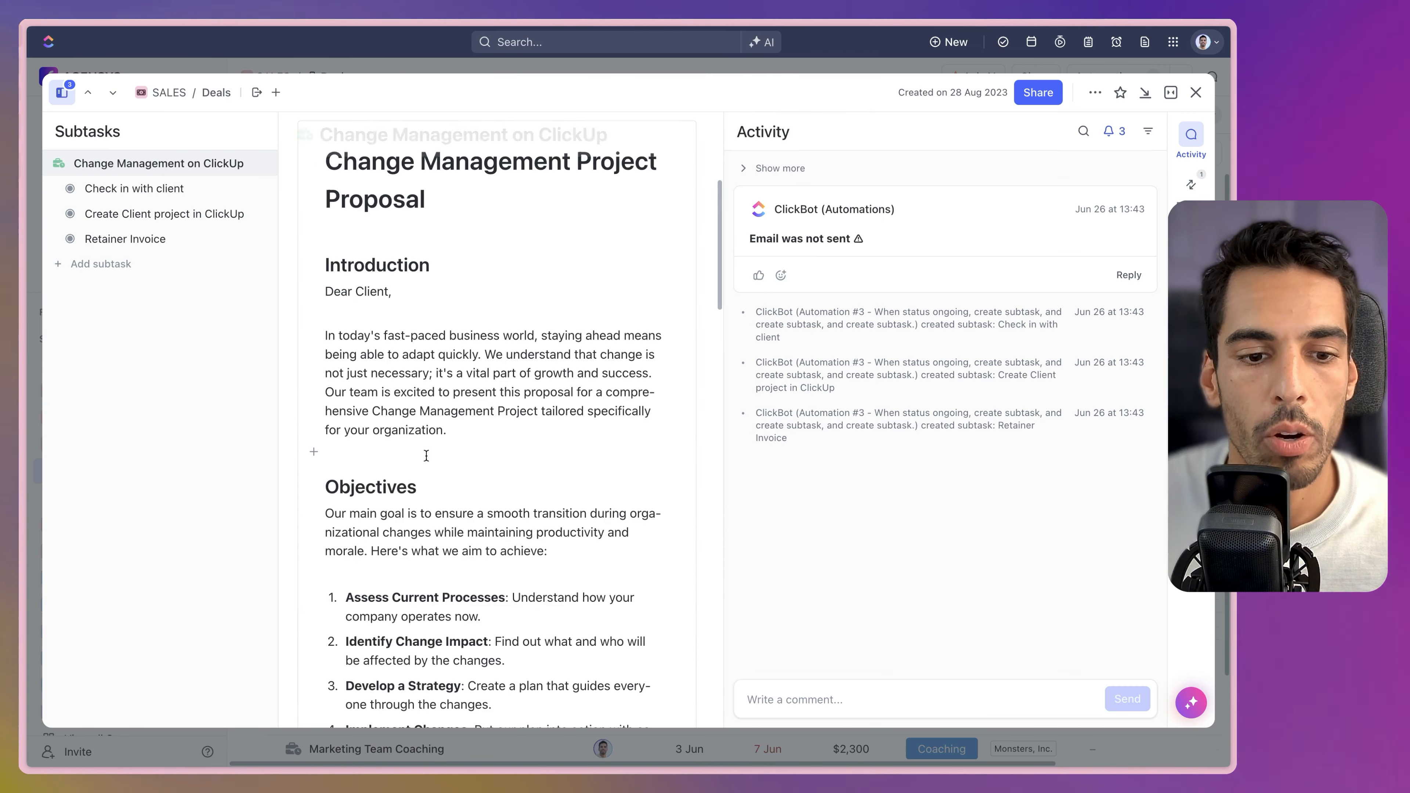
{"action": "scroll", "coordinate": [426, 455], "scroll_direction": "down", "scroll_amount": 10}
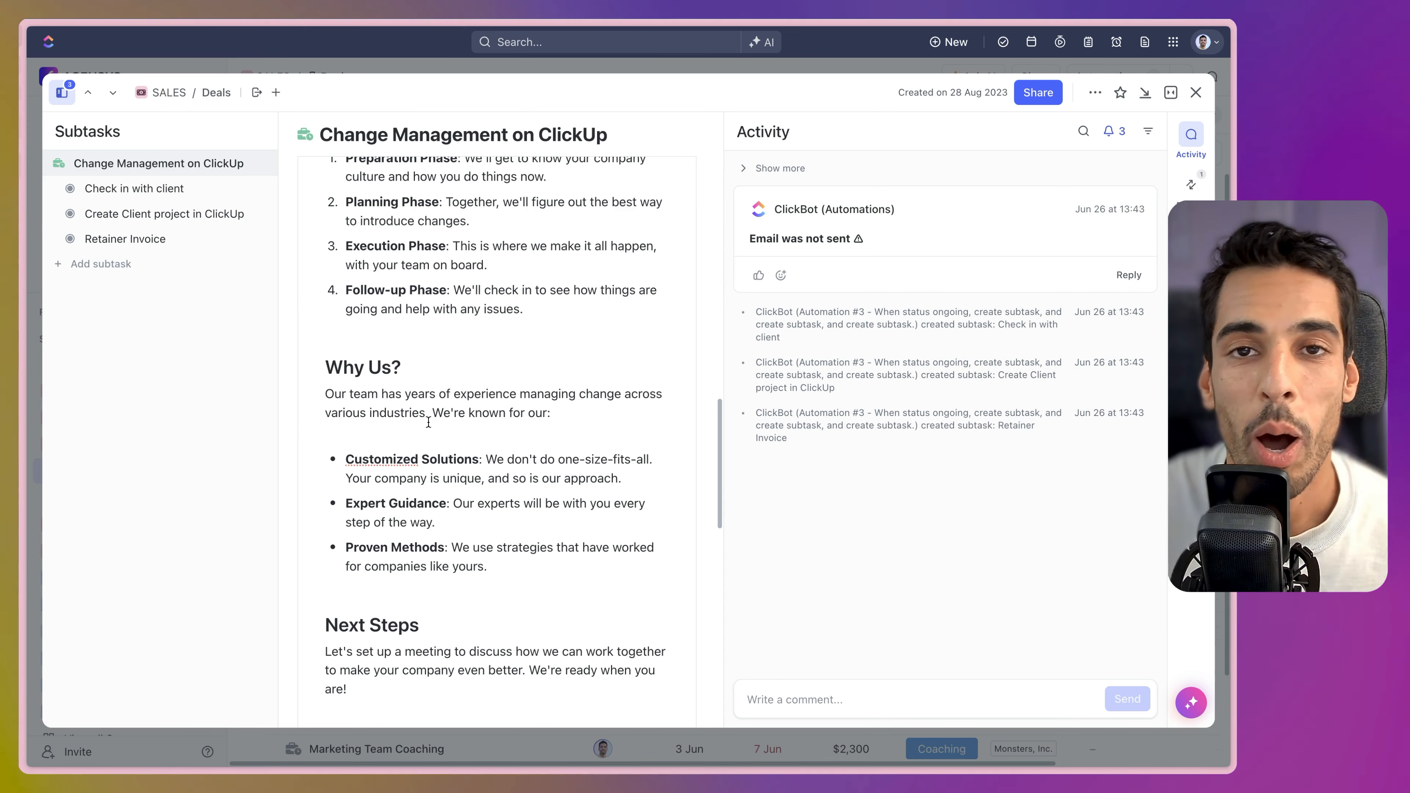
{"action": "scroll", "coordinate": [428, 422], "scroll_direction": "up", "scroll_amount": 5}
{"action": "scroll", "coordinate": [428, 423], "scroll_direction": "down", "scroll_amount": 3}
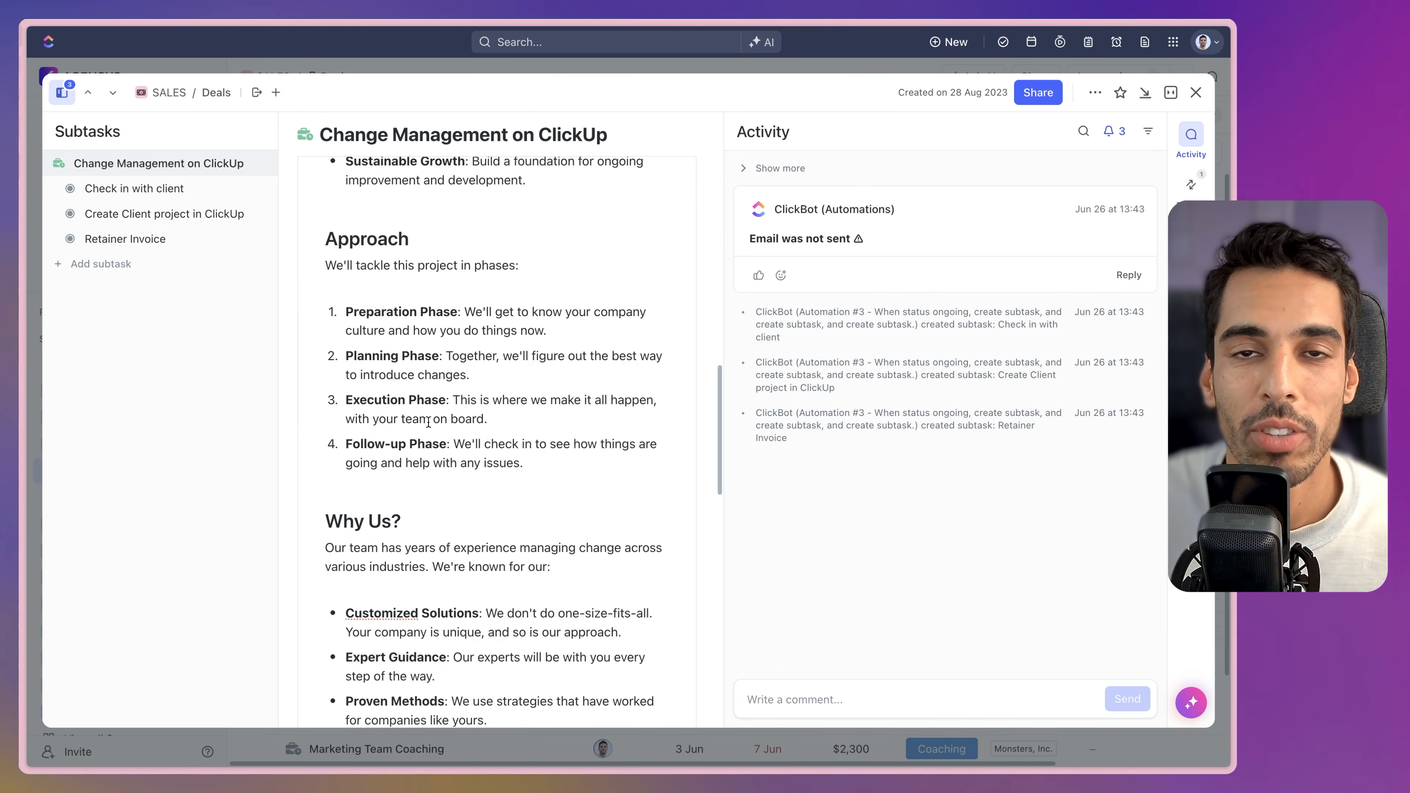
{"action": "scroll", "coordinate": [428, 423], "scroll_direction": "down", "scroll_amount": 2}
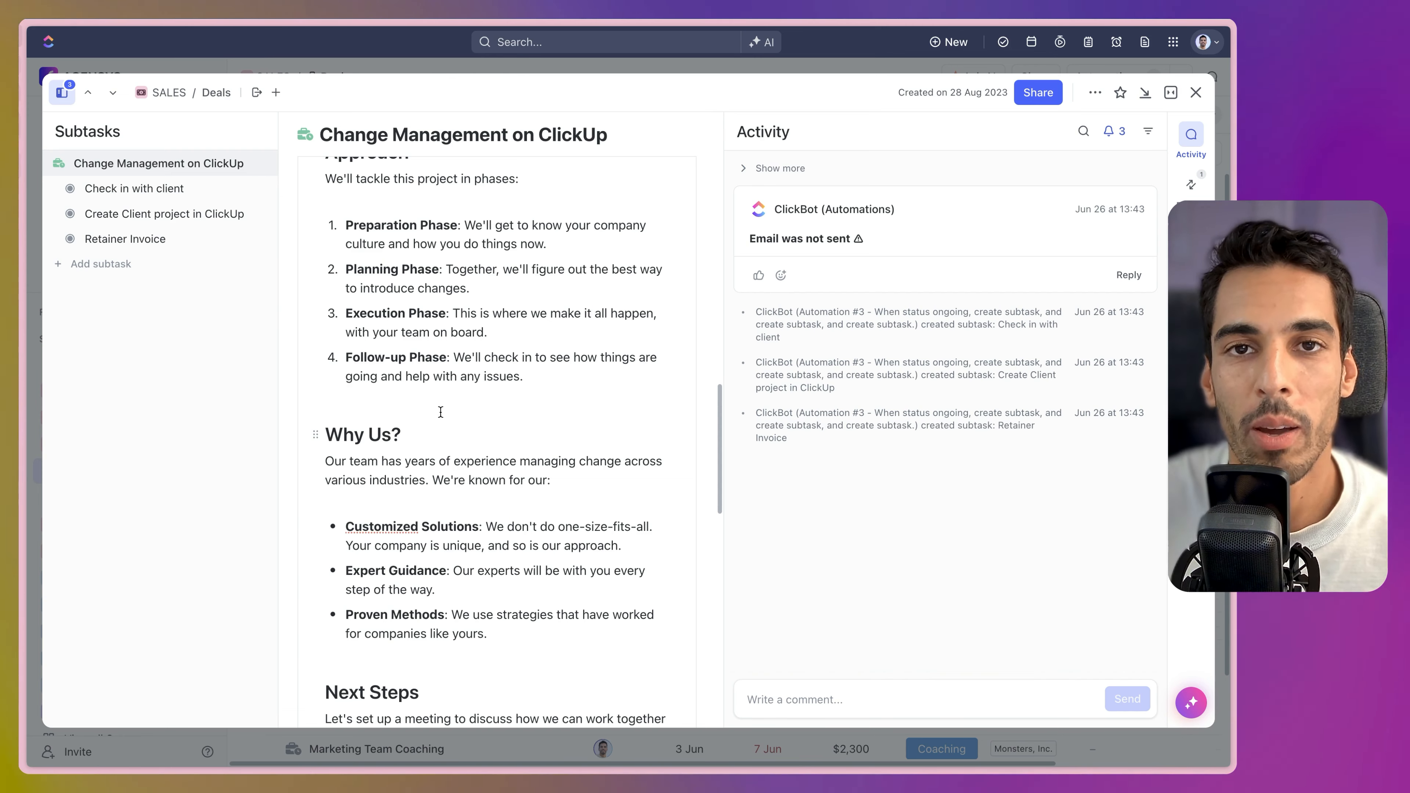
{"action": "scroll", "coordinate": [440, 412], "scroll_direction": "up", "scroll_amount": 8}
{"action": "scroll", "coordinate": [463, 359], "scroll_direction": "down", "scroll_amount": 3}
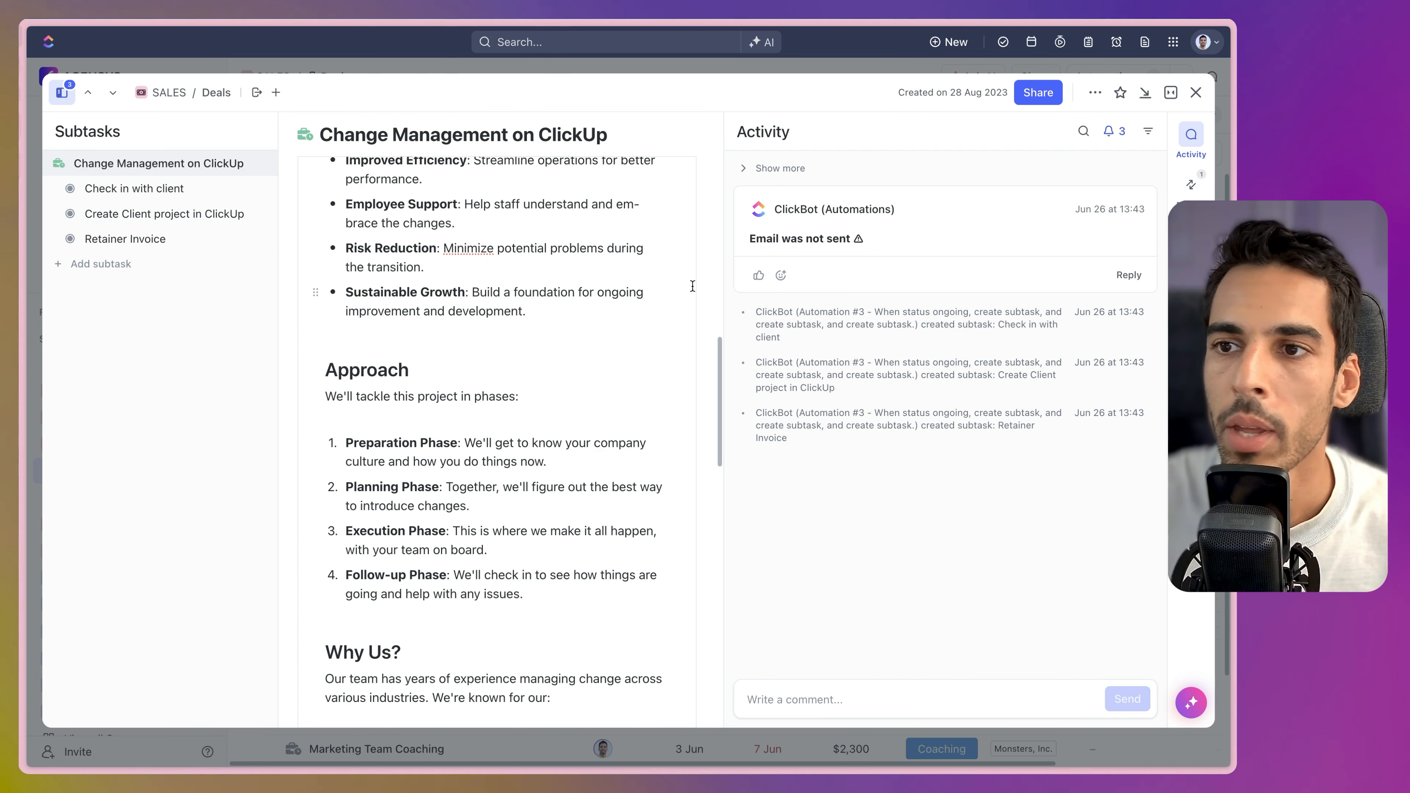
{"action": "left_click", "coordinate": [1196, 92]}
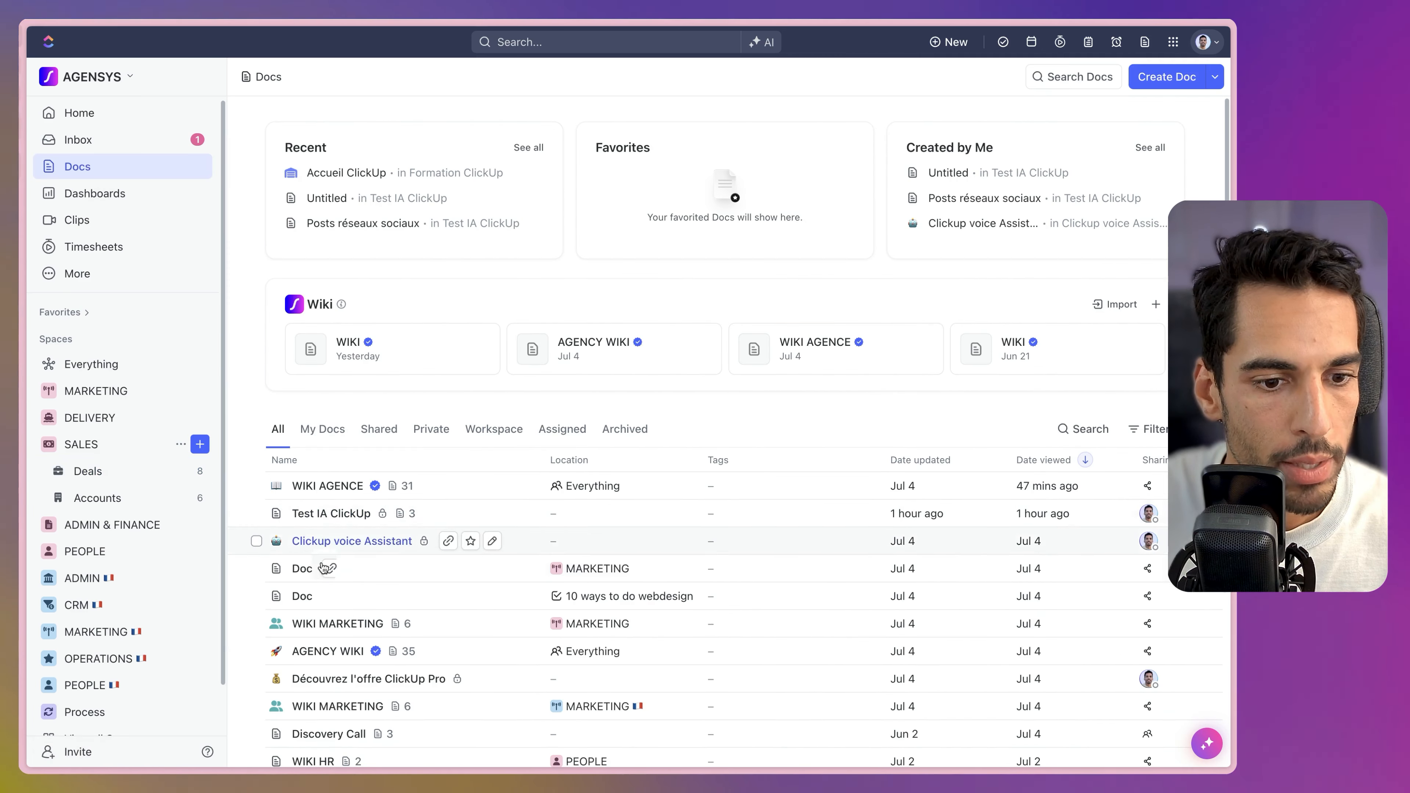
Open the Marketing doc full screen and add a blank page titled 'AI Generated Campaign'.
{"action": "left_click", "coordinate": [305, 570]}
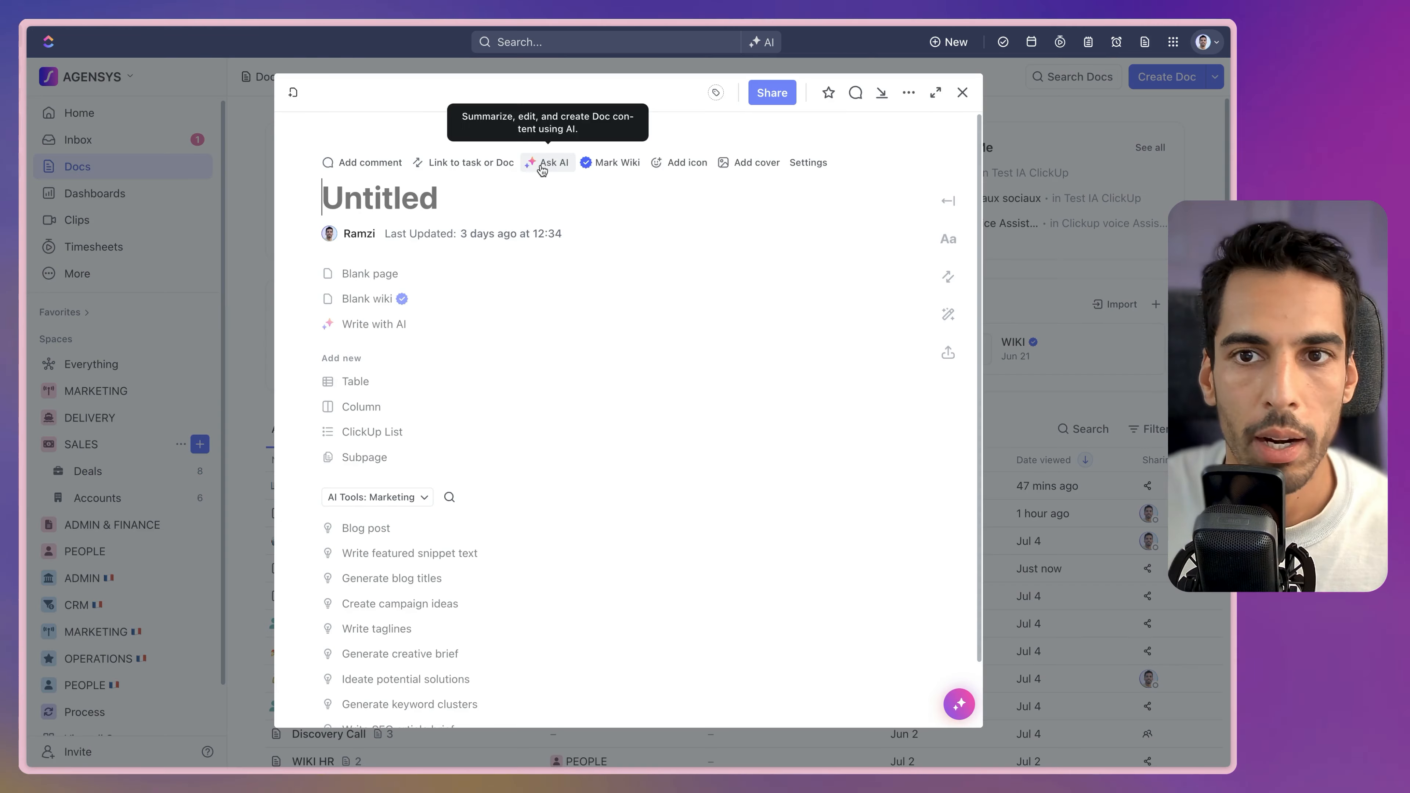
{"action": "left_click", "coordinate": [935, 93]}
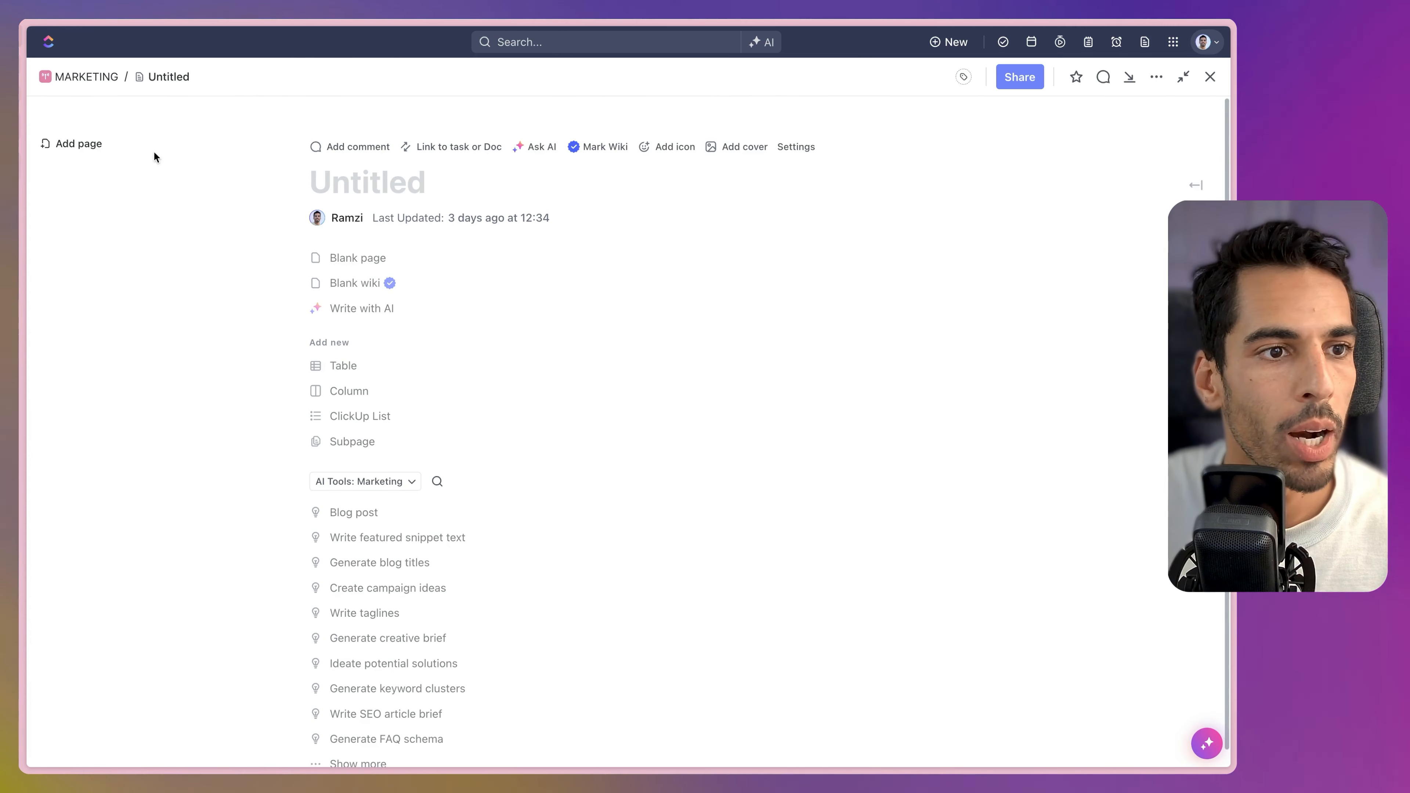
{"action": "left_click", "coordinate": [79, 143]}
{"action": "left_click", "coordinate": [497, 185]}
{"action": "type", "text": "AI"}
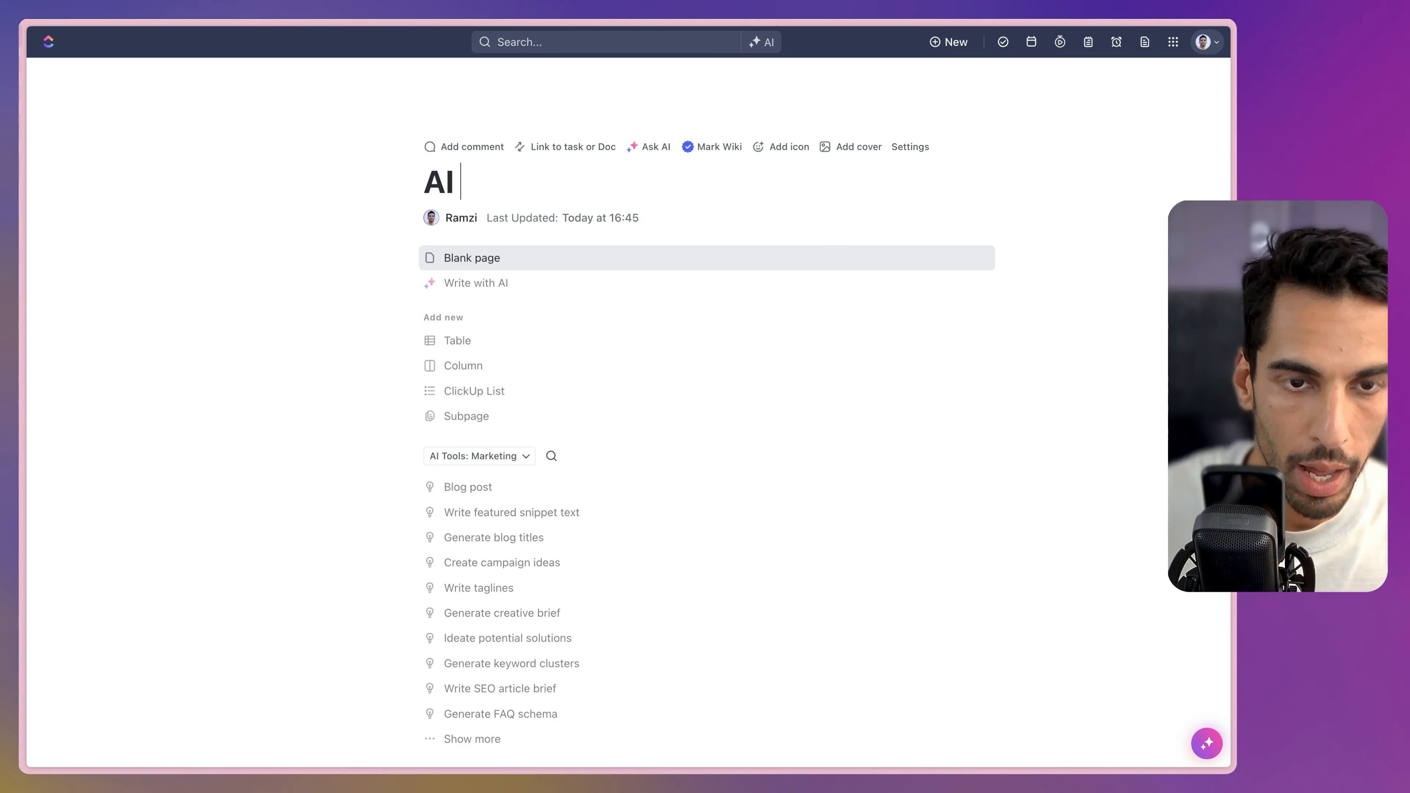
{"action": "type", "text": " Generated Campaign"}
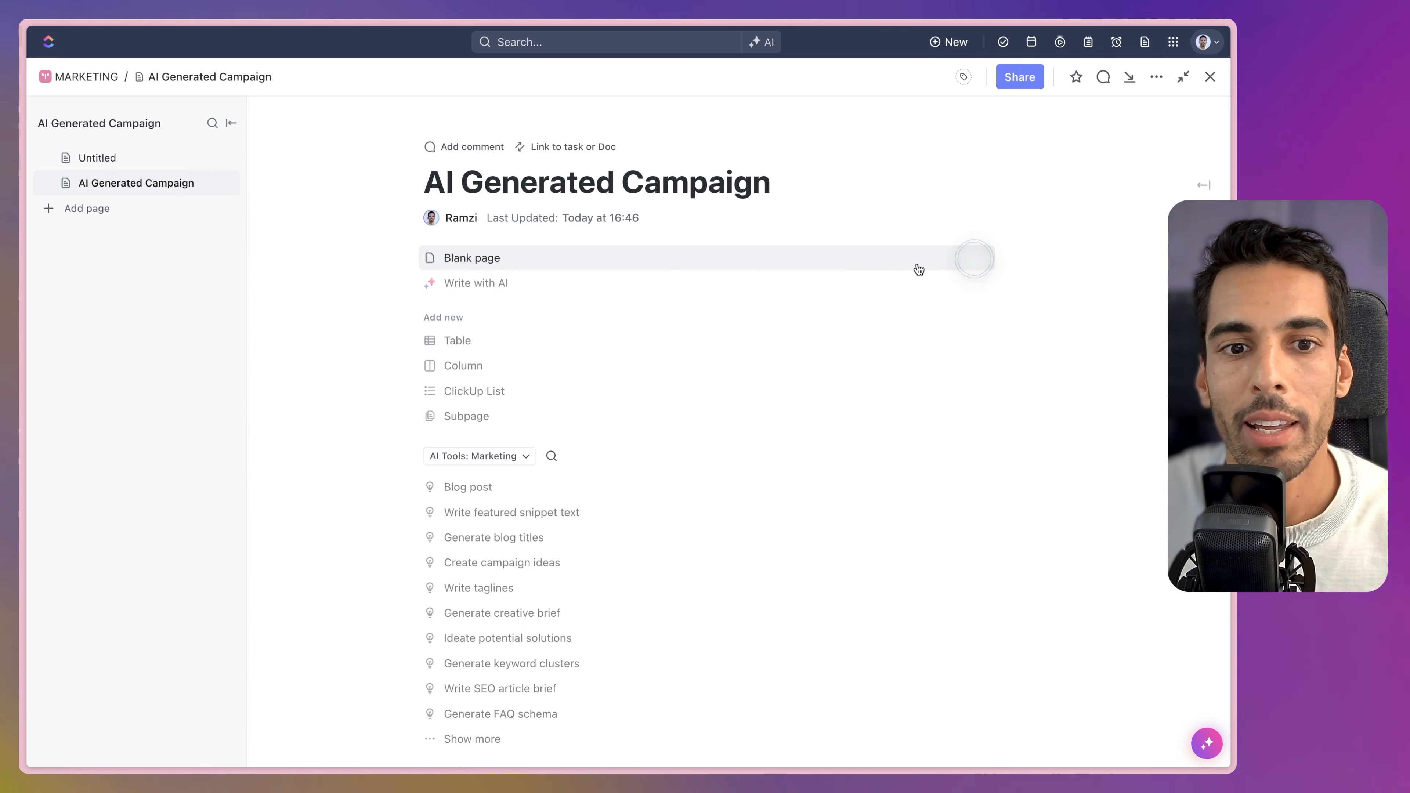
{"action": "left_click", "coordinate": [475, 266]}
Insert the AI Tools writer via /tool, compare HR and other departments' prompts, then pick Marketing.
{"action": "type", "text": "/ "}
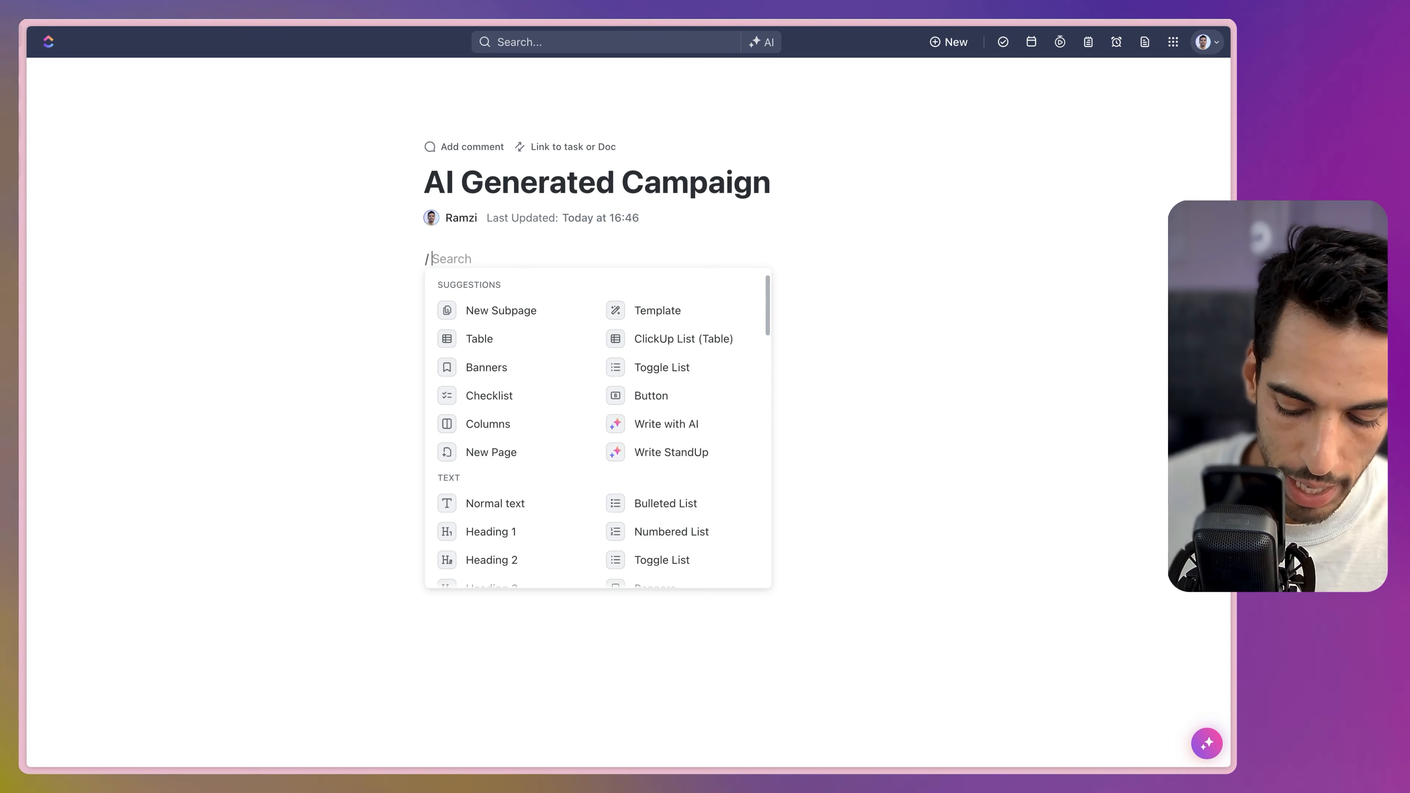
{"action": "type", "text": "tool"}
{"action": "left_click", "coordinate": [473, 315]}
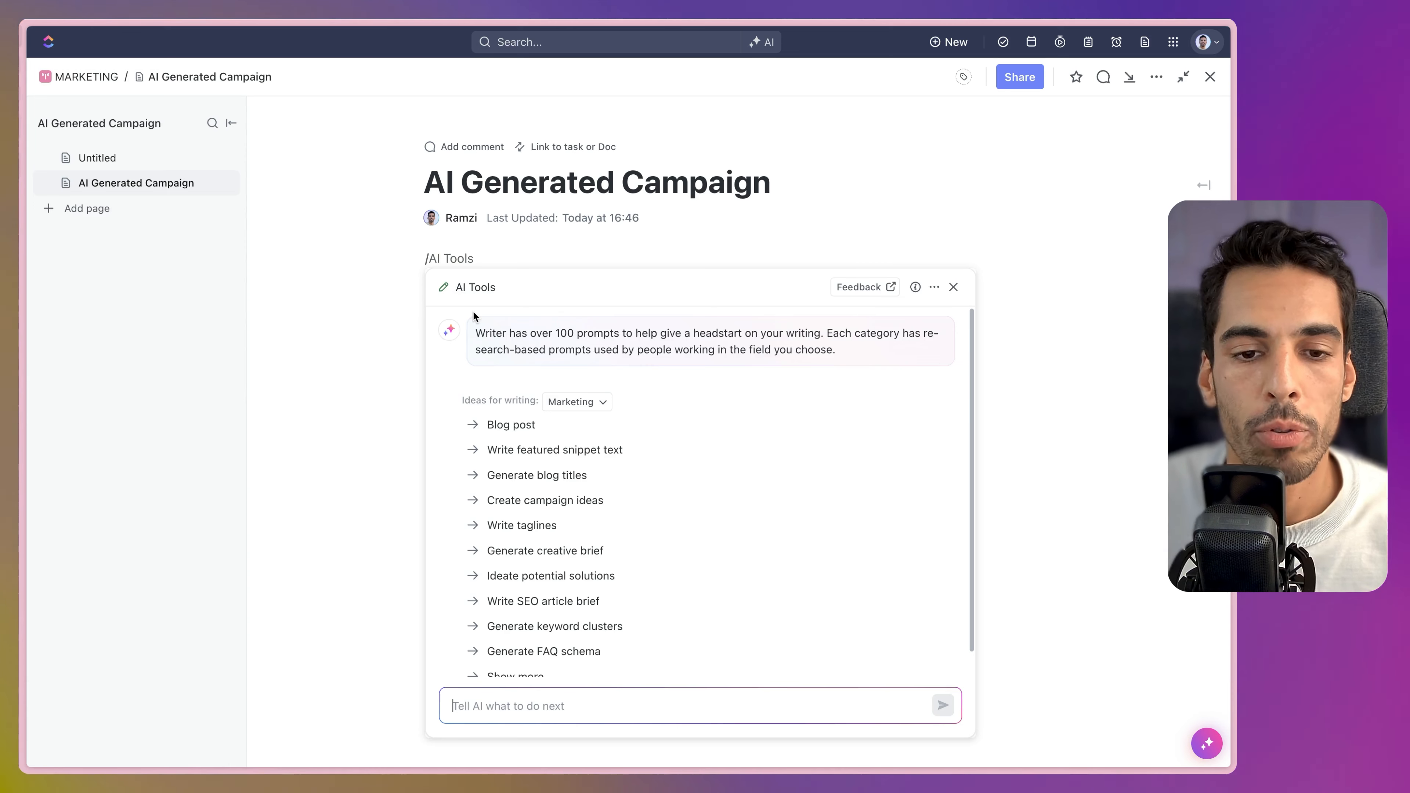
{"action": "left_click", "coordinate": [583, 401]}
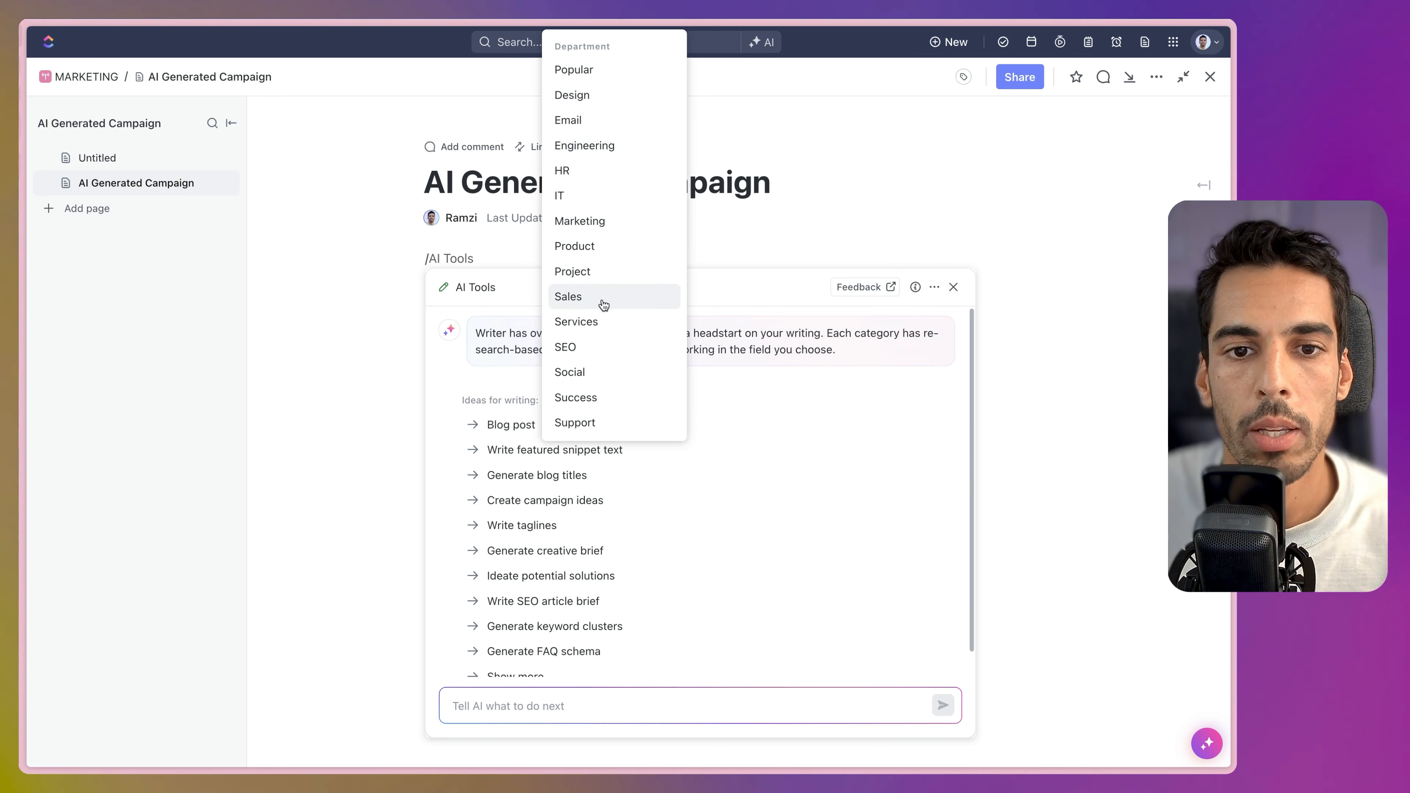
{"action": "left_click", "coordinate": [575, 273]}
{"action": "left_click", "coordinate": [555, 402]}
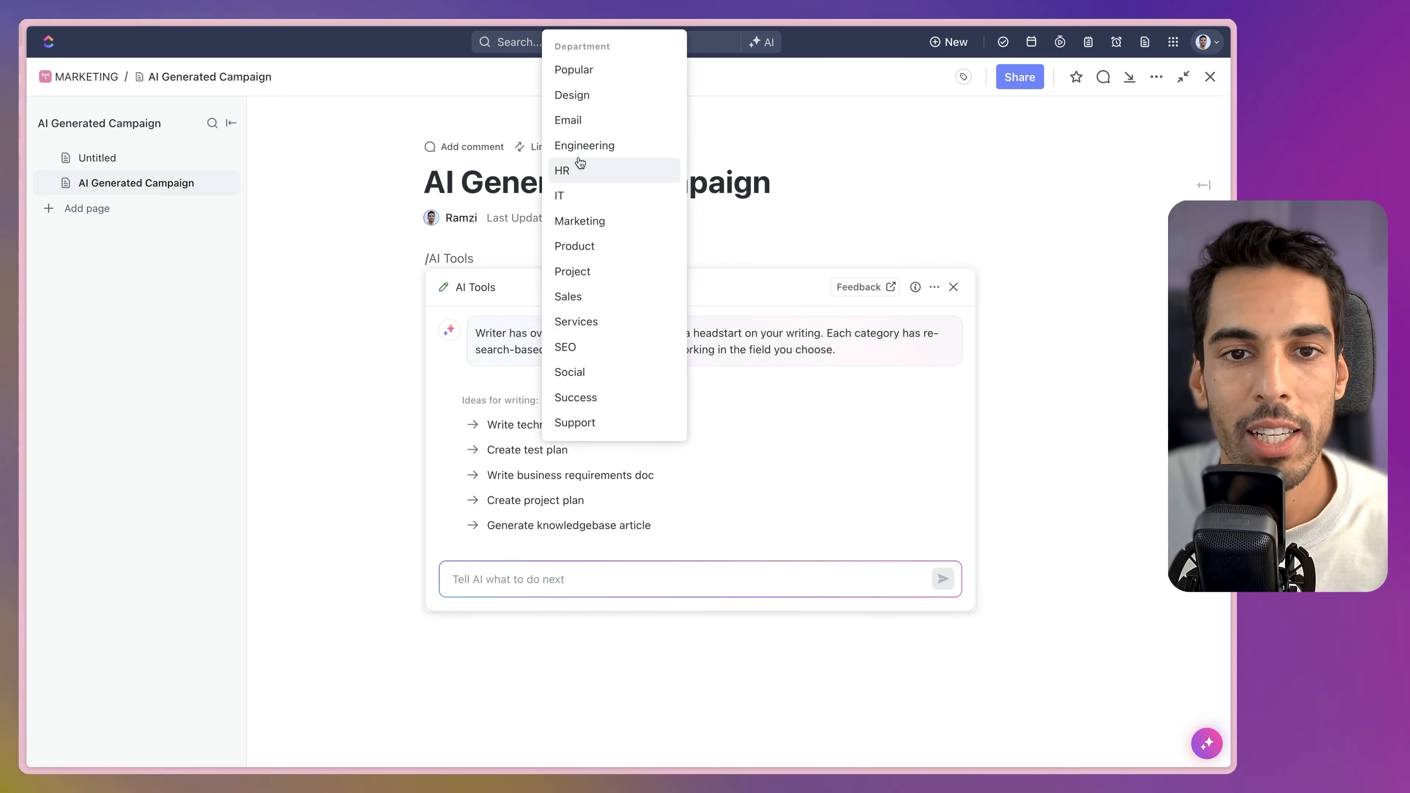
{"action": "left_click", "coordinate": [578, 170]}
{"action": "left_click", "coordinate": [558, 403]}
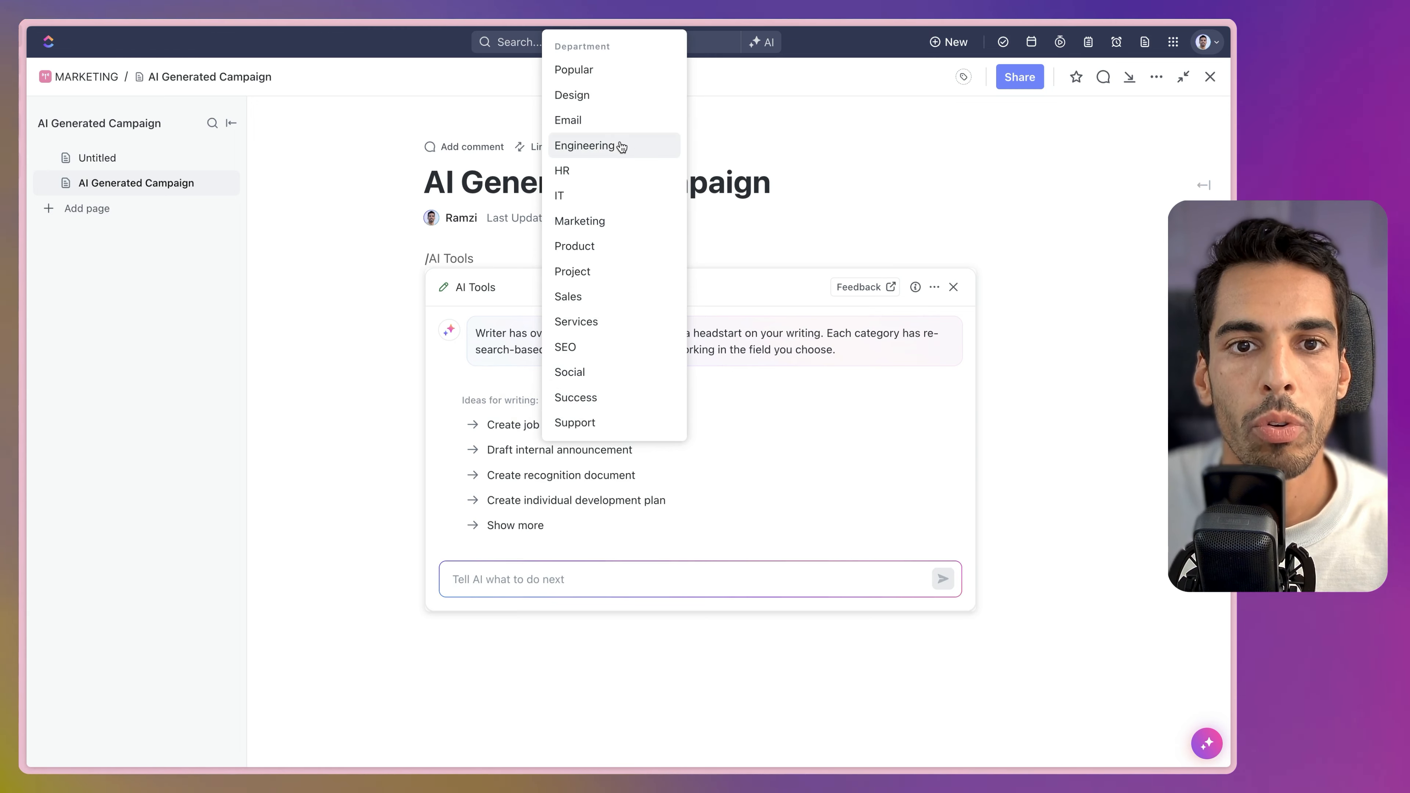
{"action": "left_click", "coordinate": [578, 221]}
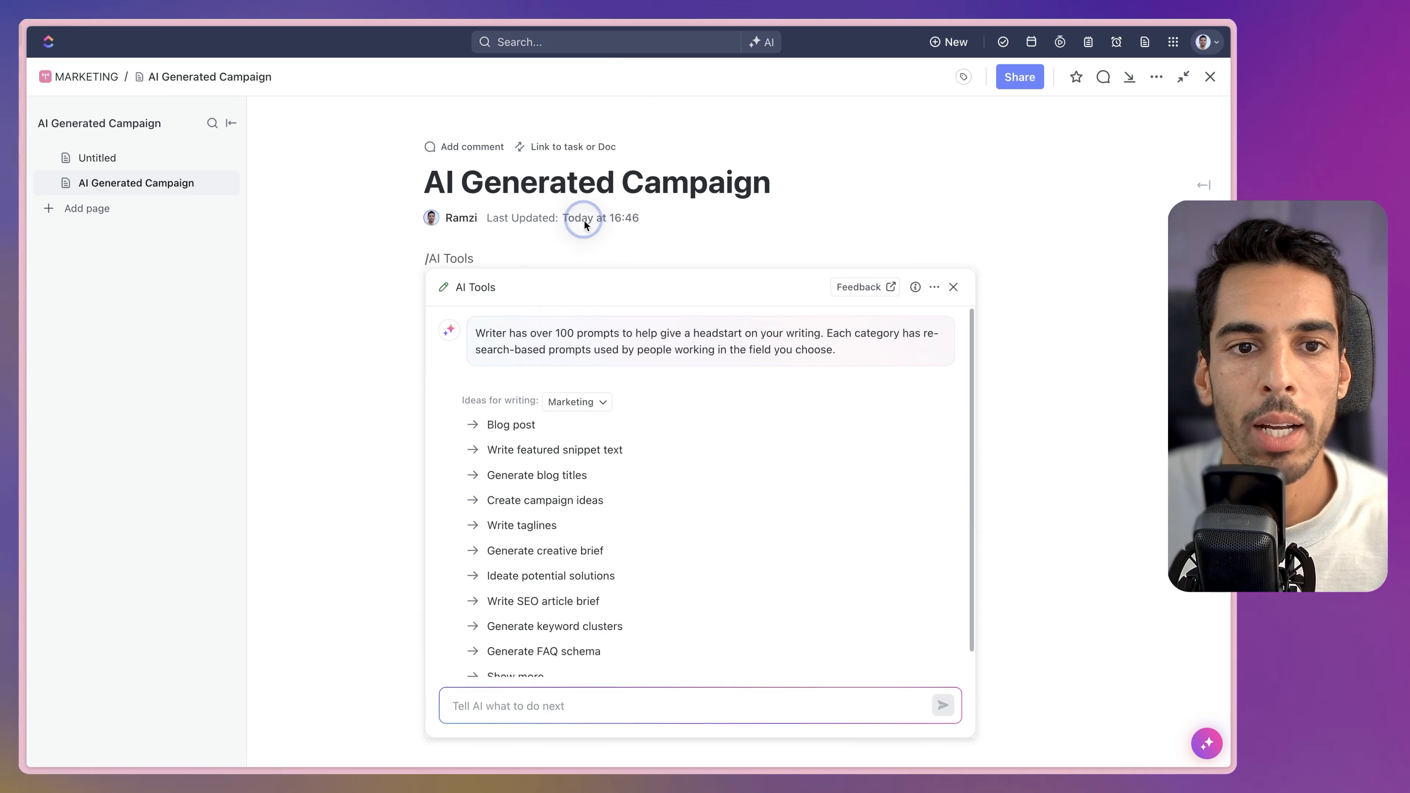
{"action": "scroll", "coordinate": [545, 562], "scroll_direction": "down", "scroll_amount": 1}
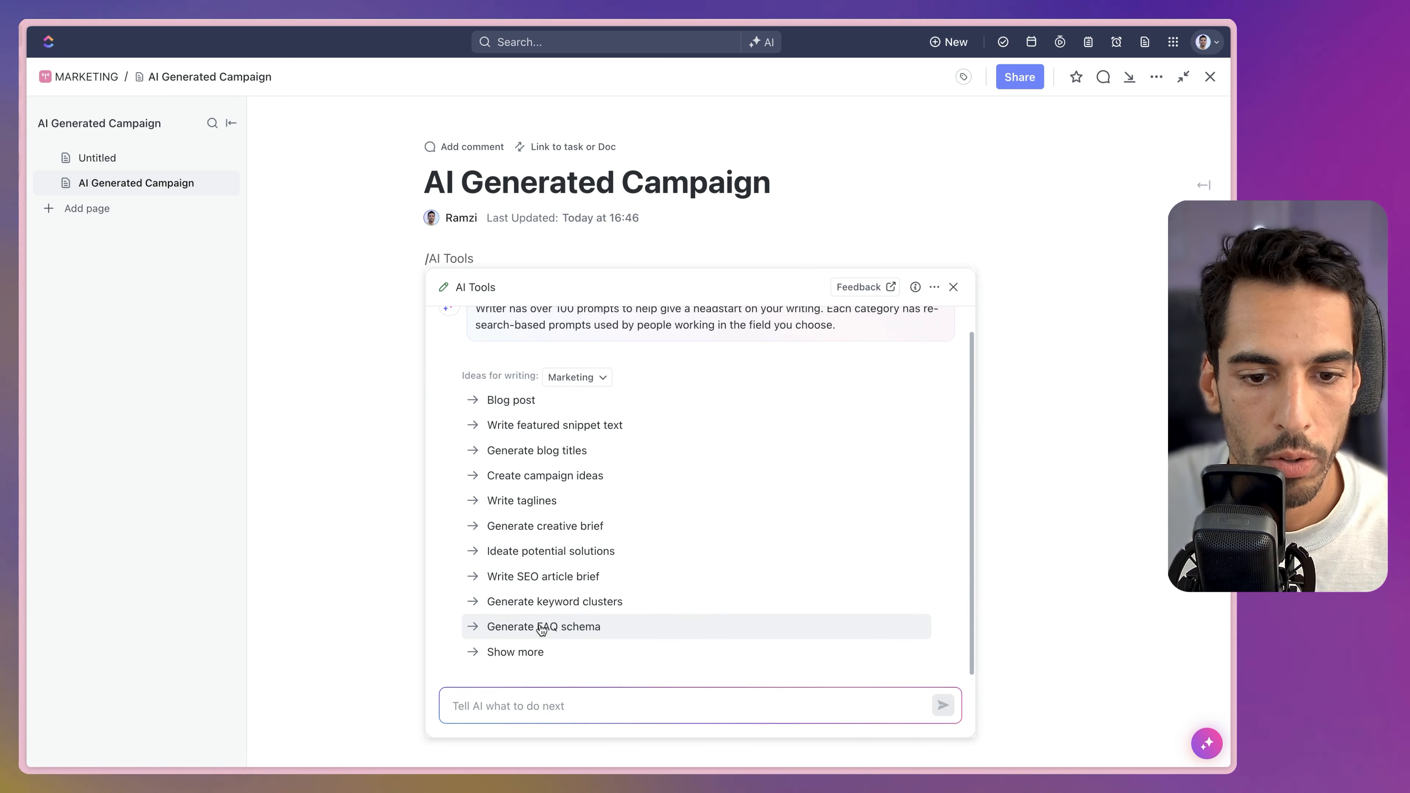
Choose Create campaign ideas, paste the agency's service, and target Founders and CMOs of beauty ecommerce brands.
{"action": "left_click", "coordinate": [582, 476]}
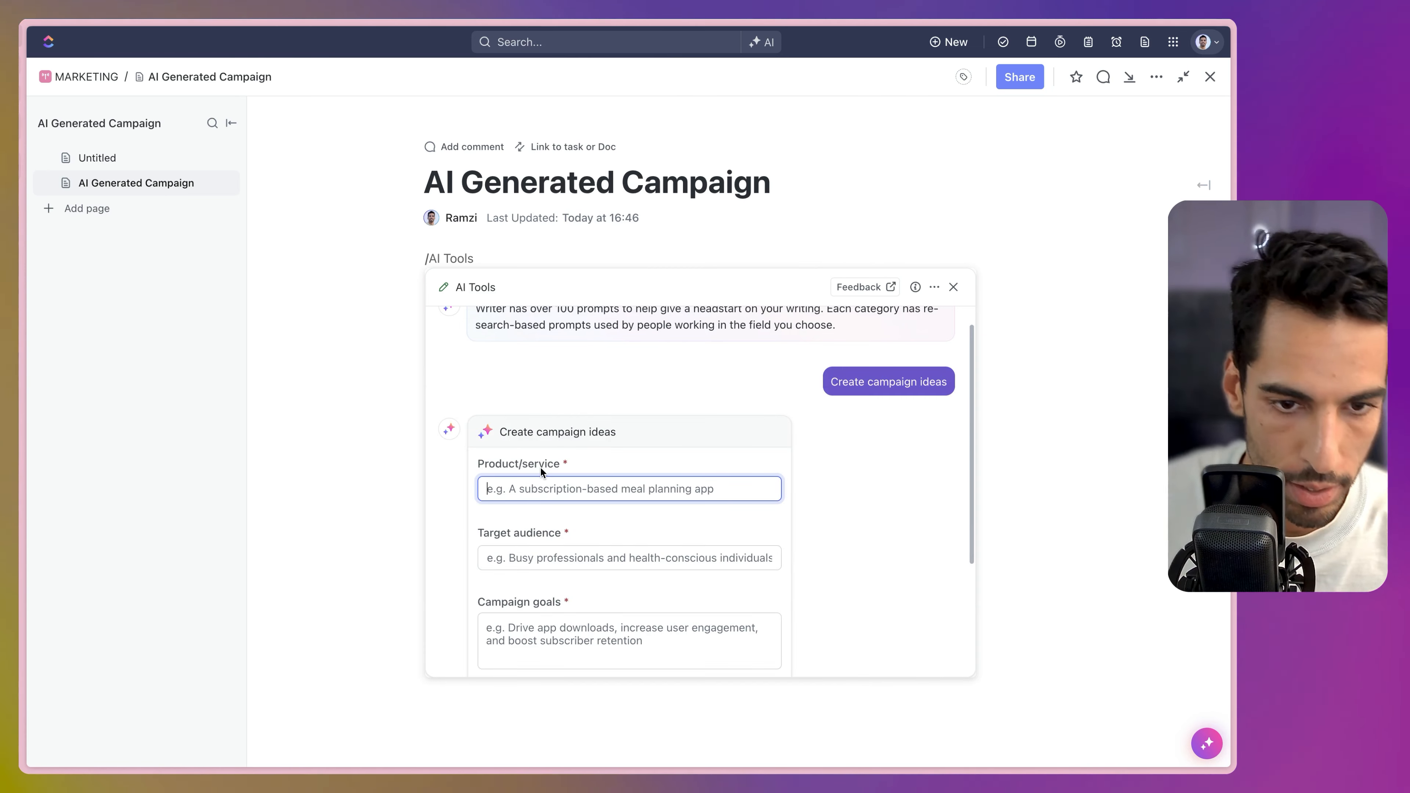
{"action": "scroll", "coordinate": [535, 470], "scroll_direction": "down", "scroll_amount": 5}
{"action": "scroll", "coordinate": [585, 404], "scroll_direction": "up", "scroll_amount": 1}
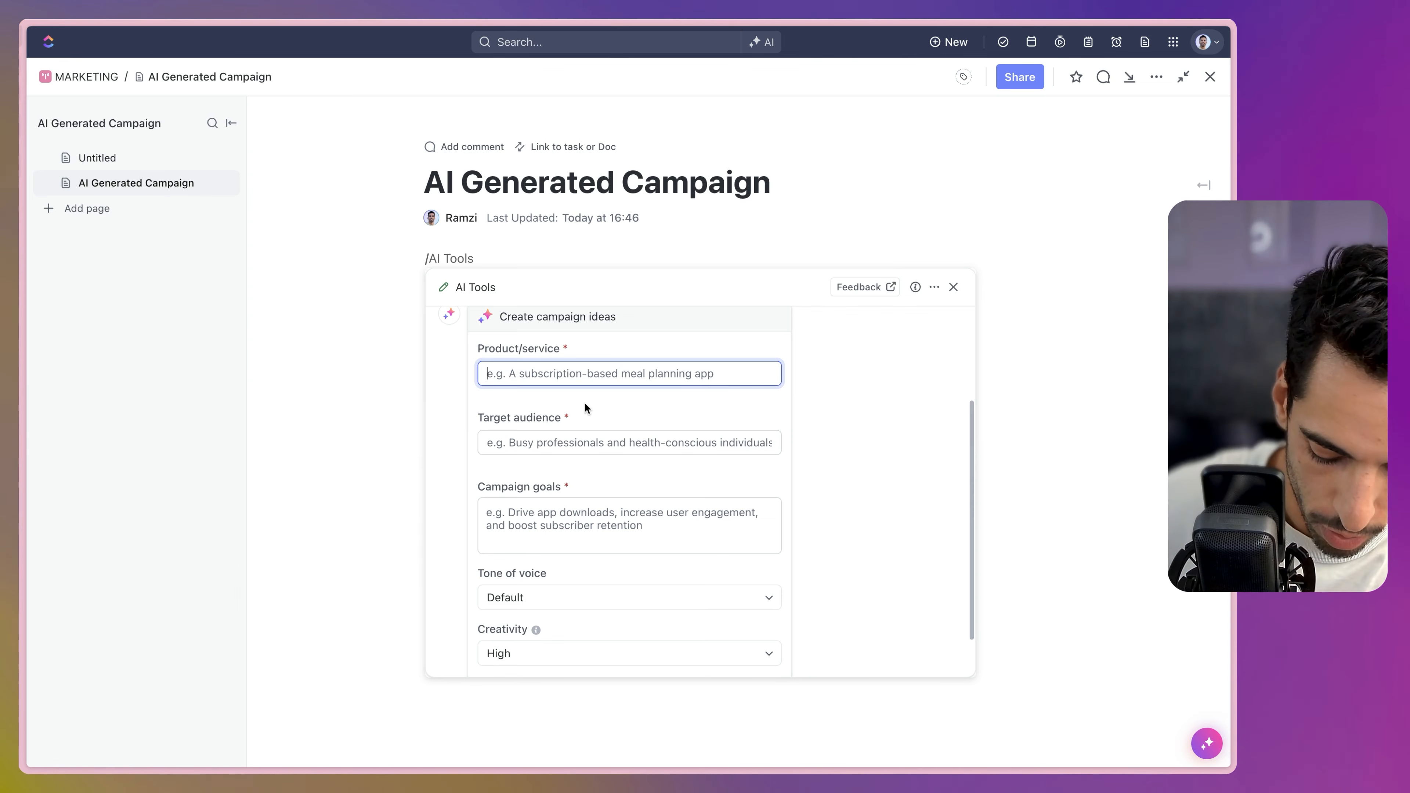
{"action": "type", "text": "social media management for beauty ecommerce brands"}
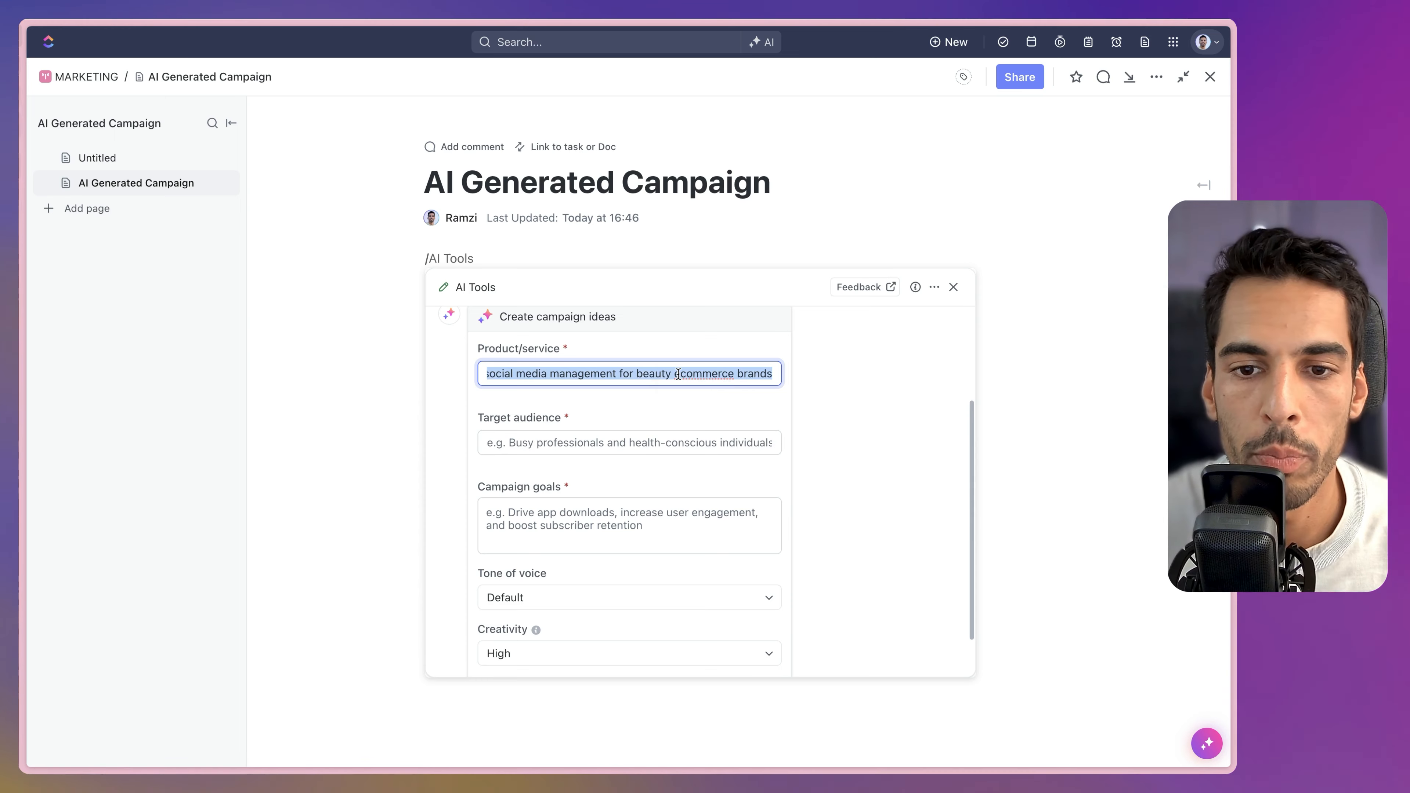
{"action": "left_click", "coordinate": [574, 442]}
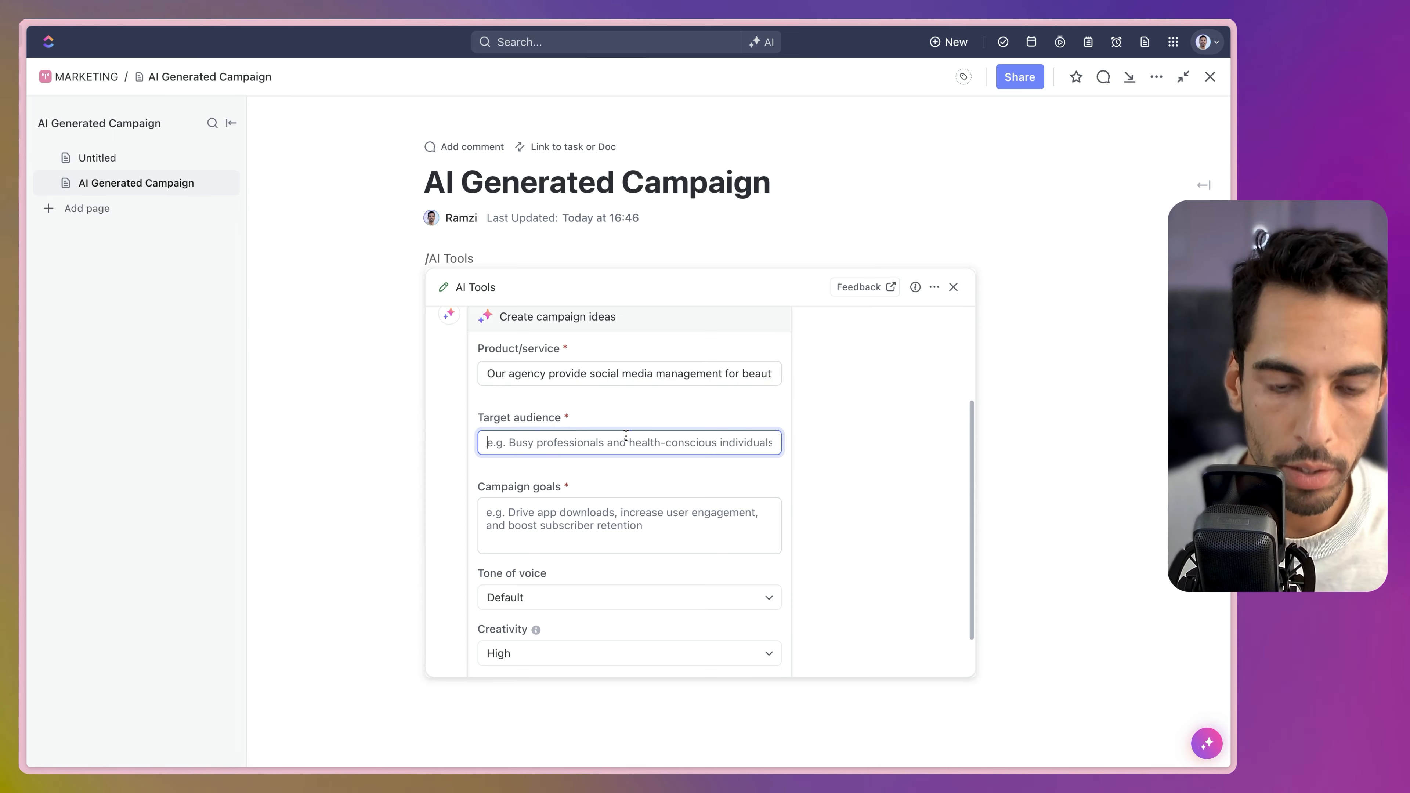
{"action": "type", "text": "Founde"}
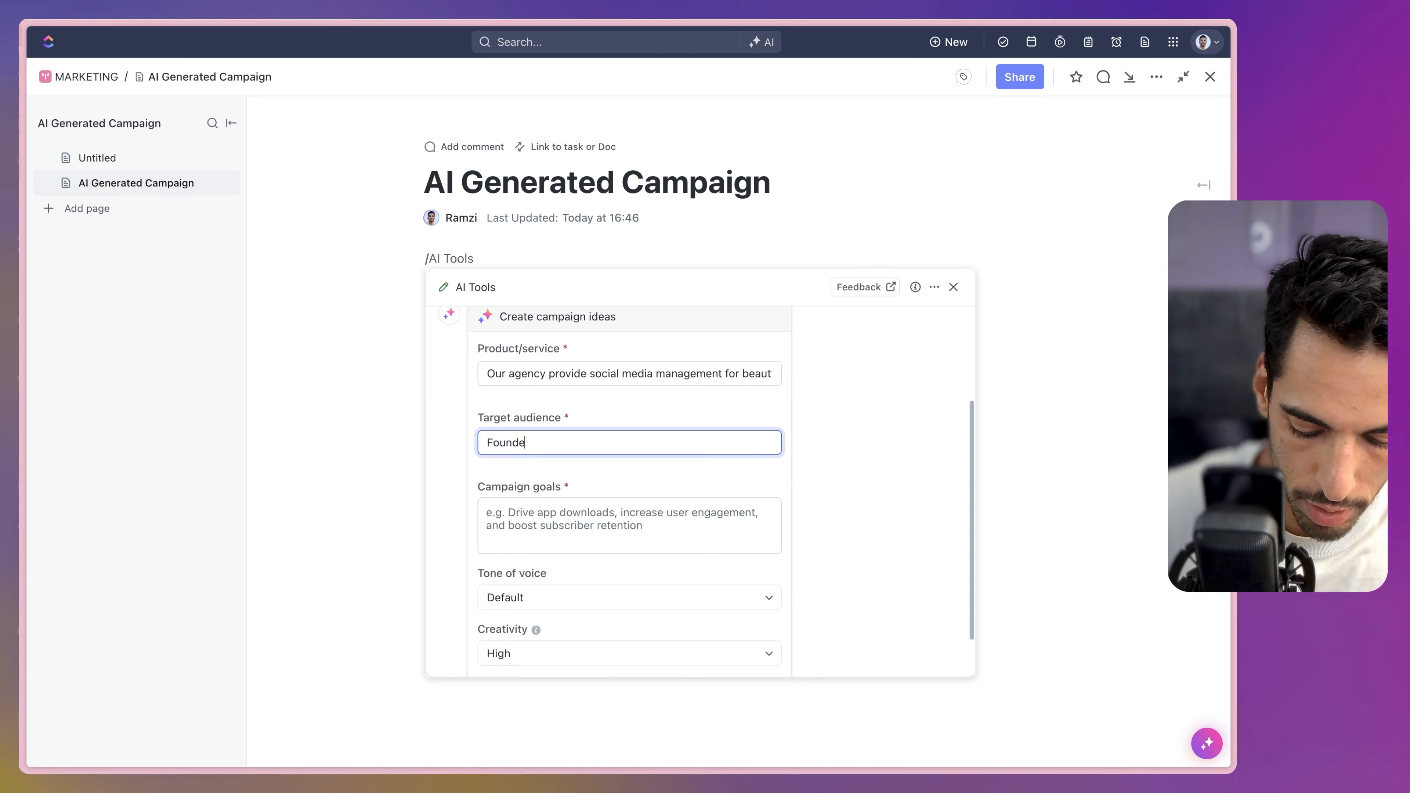
{"action": "type", "text": "rs and CMOs of beauty e"}
{"action": "type", "text": "commerce brands"}
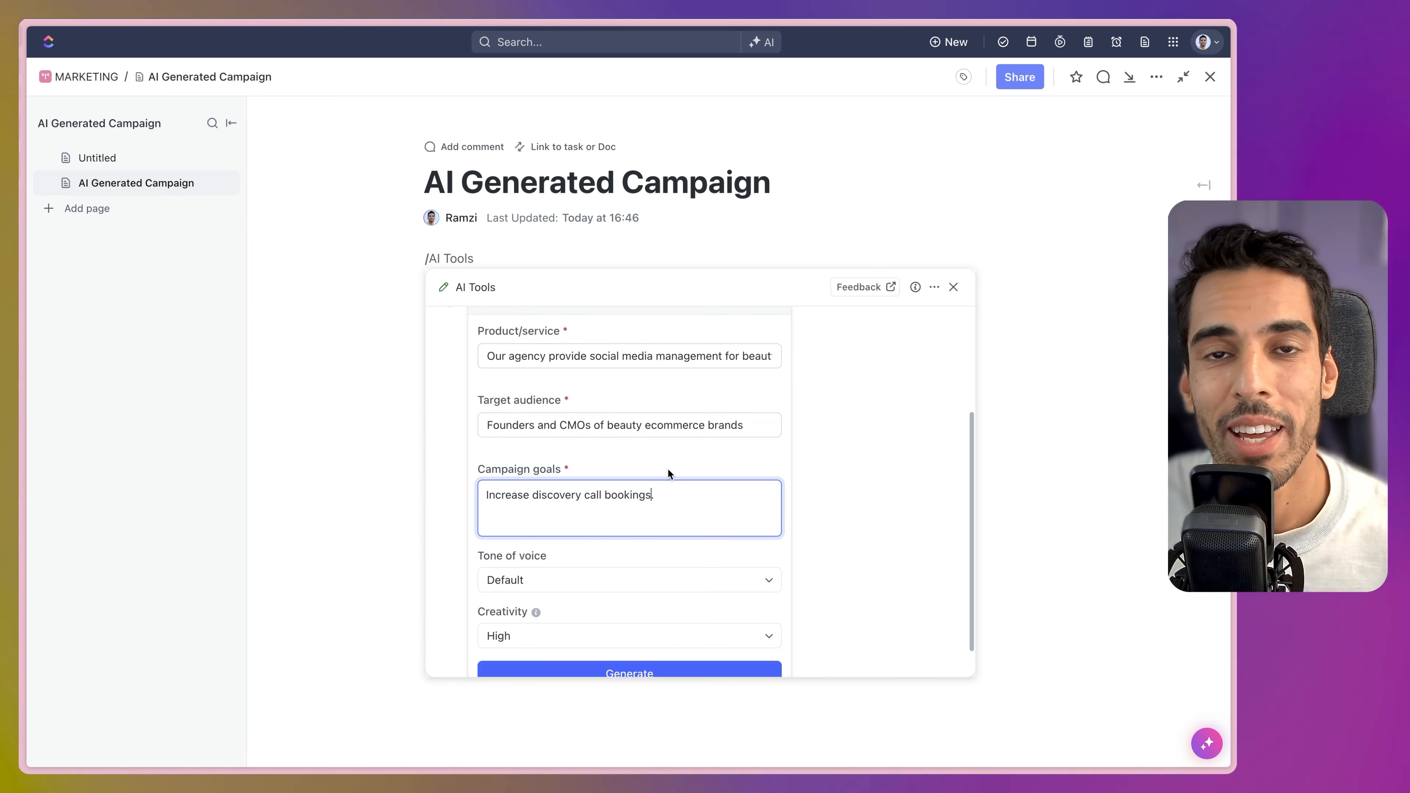
{"action": "scroll", "coordinate": [669, 465], "scroll_direction": "up", "scroll_amount": 1}
{"action": "scroll", "coordinate": [669, 465], "scroll_direction": "down", "scroll_amount": 1}
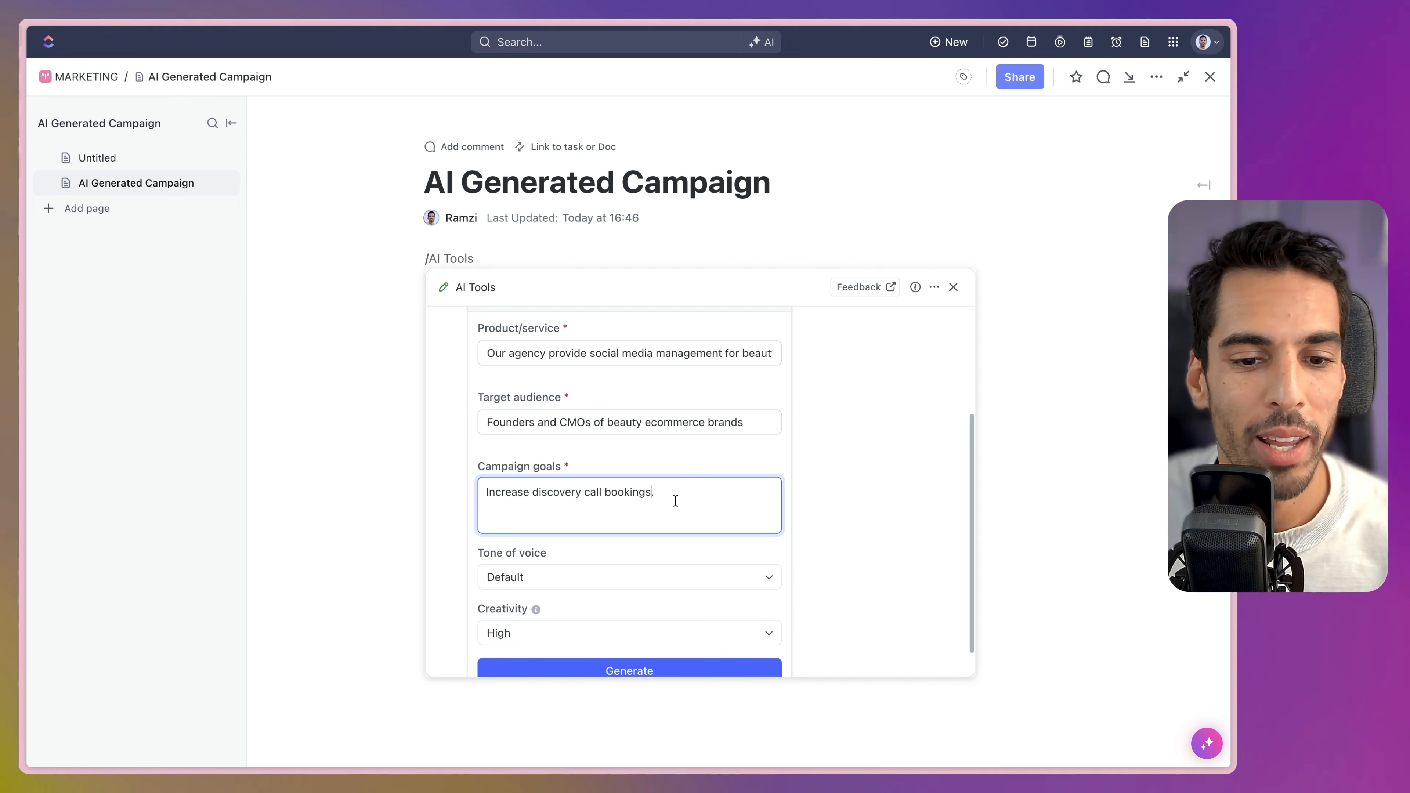
{"action": "scroll", "coordinate": [672, 500], "scroll_direction": "down", "scroll_amount": 1}
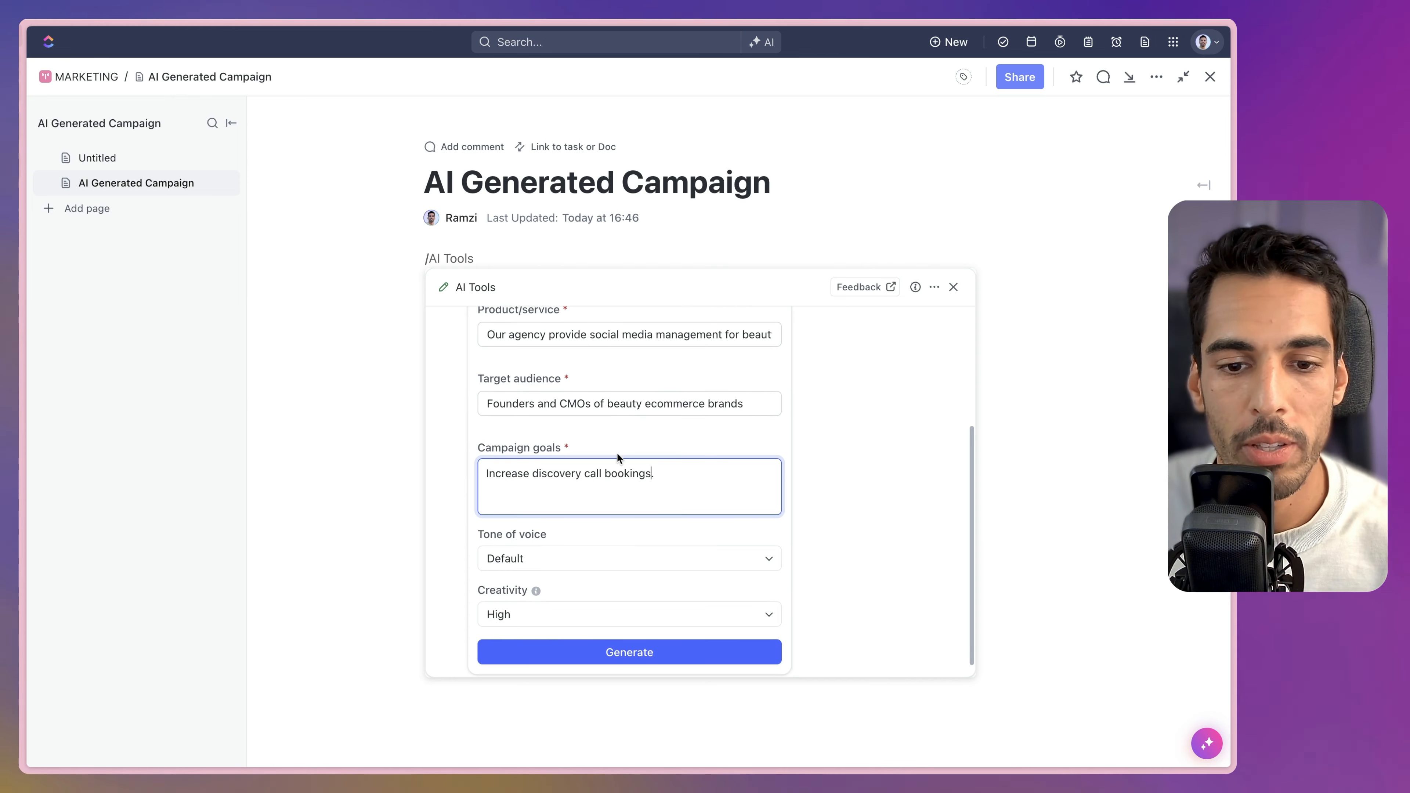
{"action": "scroll", "coordinate": [661, 660], "scroll_direction": "down", "scroll_amount": 1}
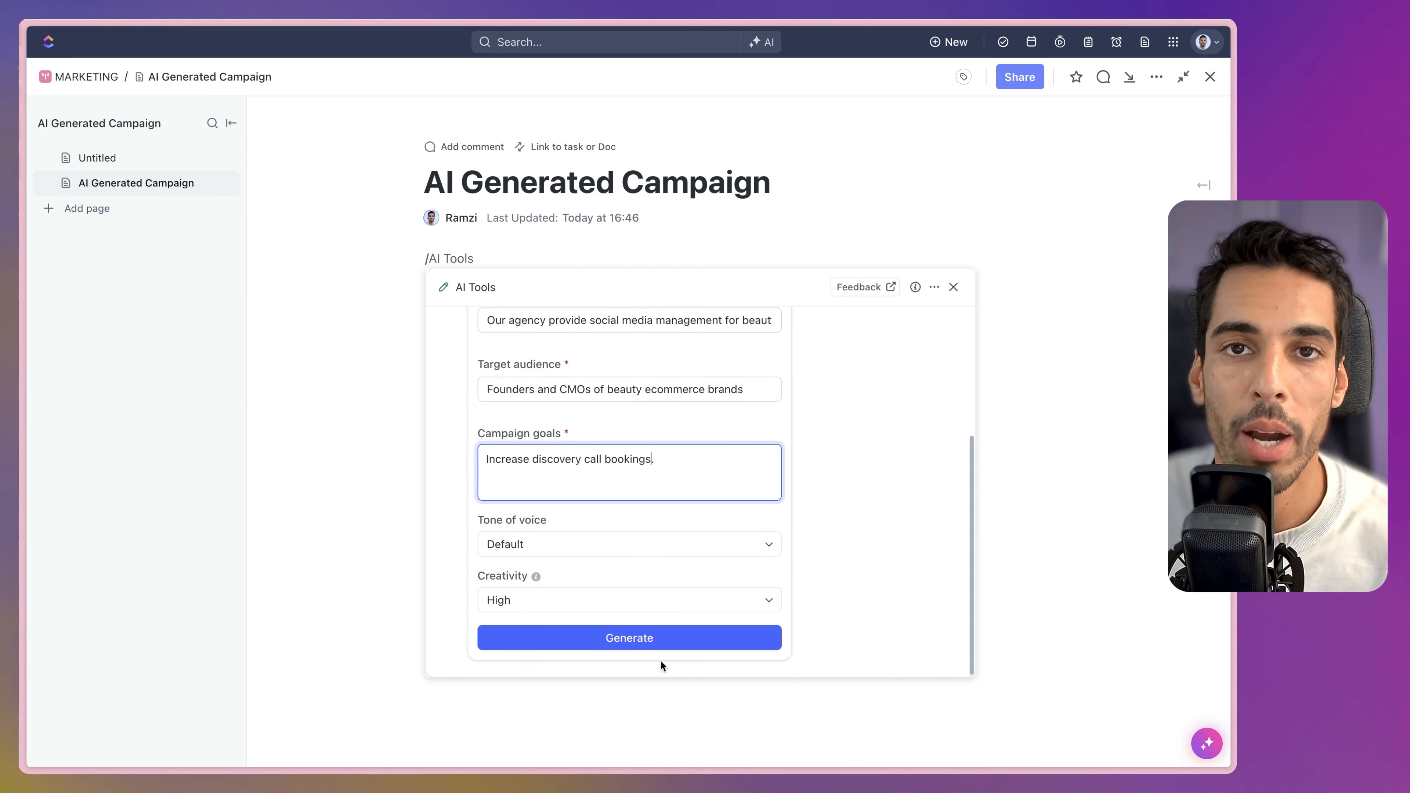
Generate the campaign ideas and insert all five into the page.
{"action": "left_click", "coordinate": [654, 640]}
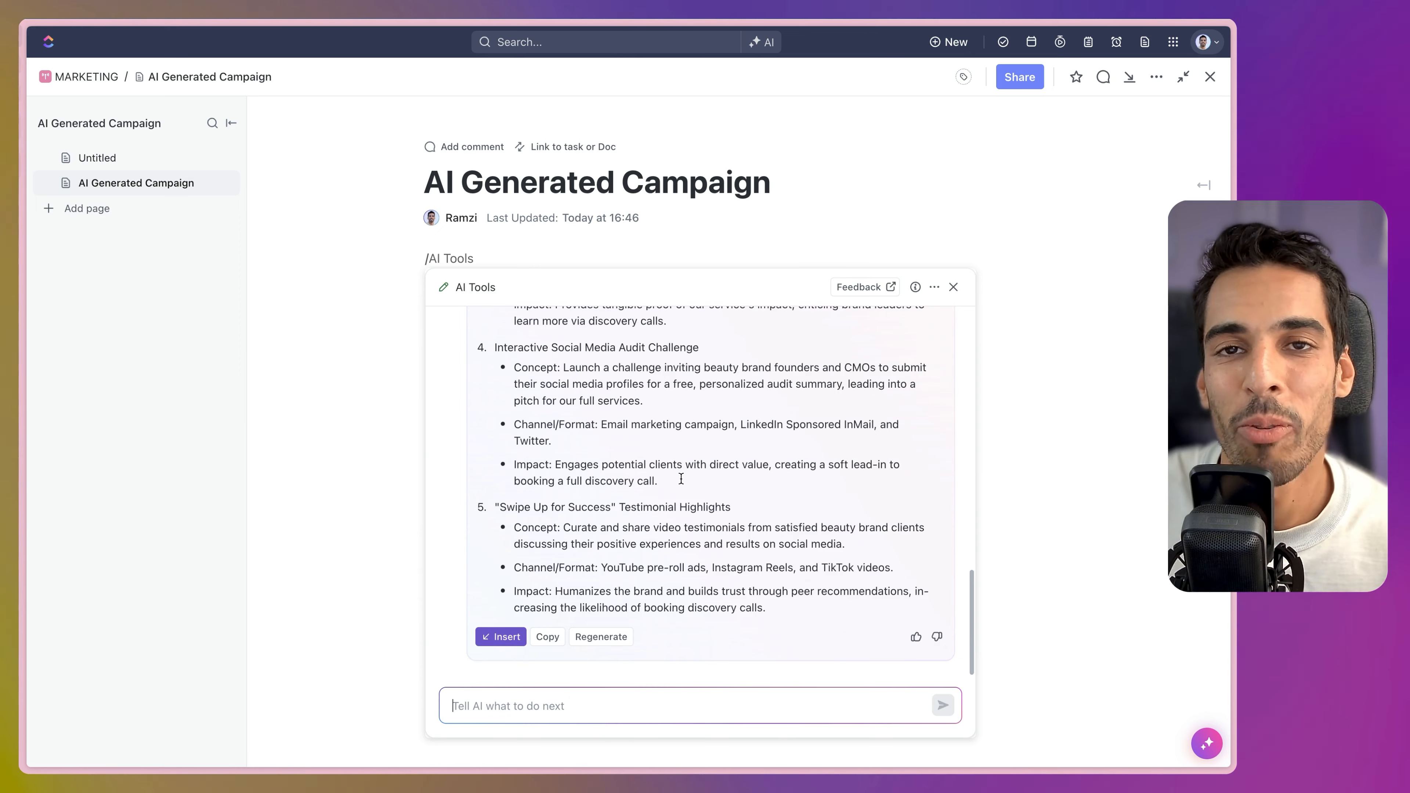
{"action": "scroll", "coordinate": [536, 593], "scroll_direction": "up", "scroll_amount": 5}
{"action": "scroll", "coordinate": [536, 593], "scroll_direction": "down", "scroll_amount": 5}
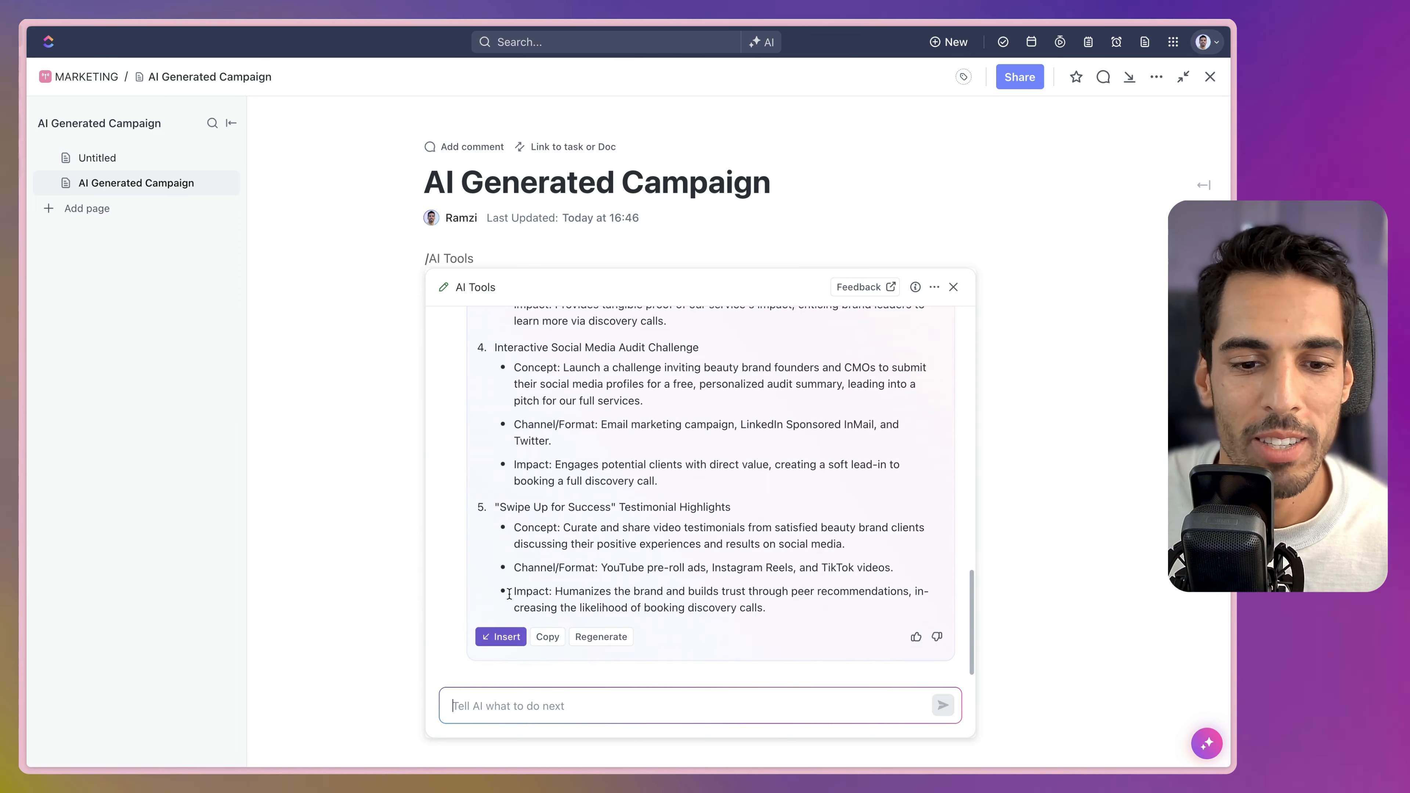
{"action": "left_click", "coordinate": [501, 636]}
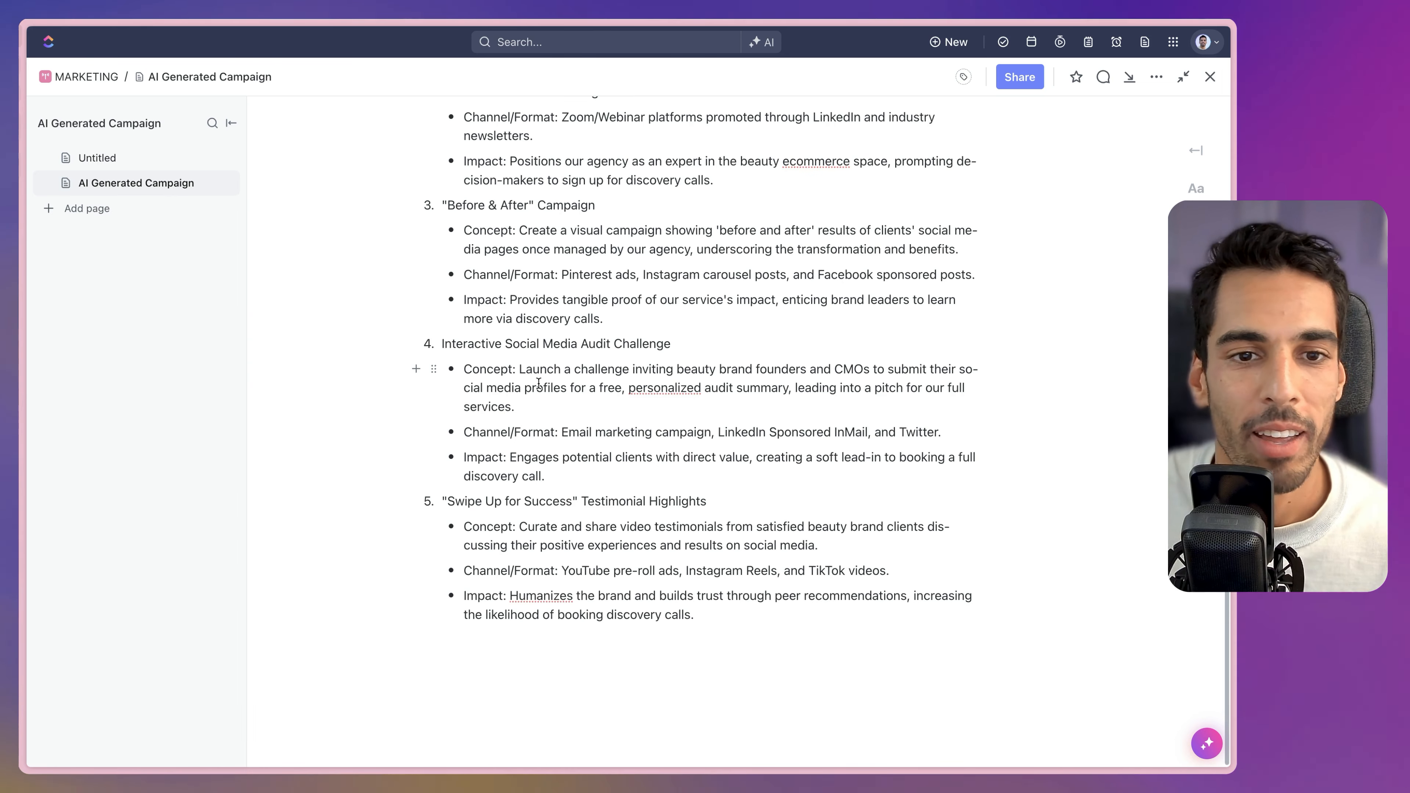
{"action": "scroll", "coordinate": [555, 333], "scroll_direction": "up", "scroll_amount": 2}
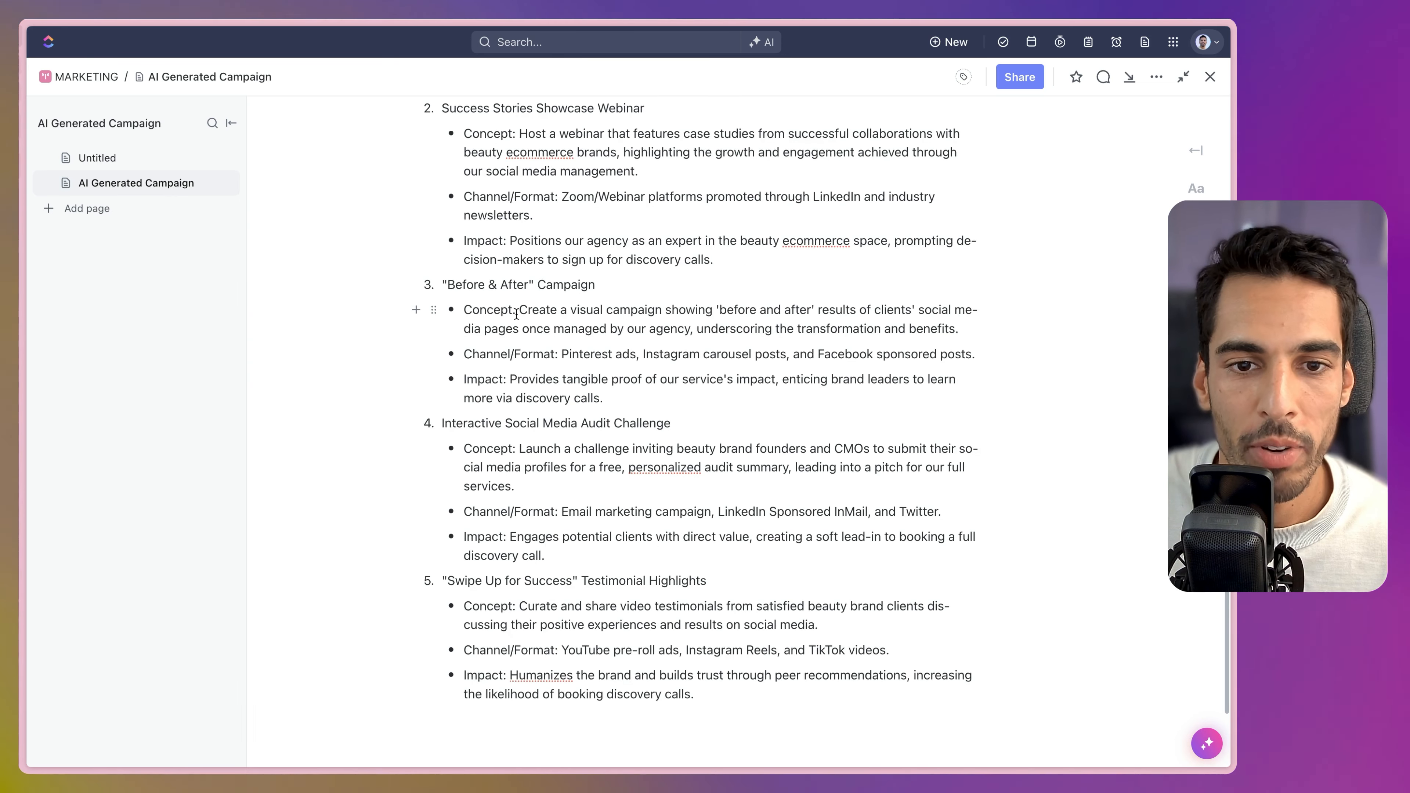
{"action": "left_click_drag", "start_coordinate": [518, 311], "coordinate": [484, 332]}
{"action": "left_click", "coordinate": [803, 314]}
{"action": "left_click", "coordinate": [498, 328]}
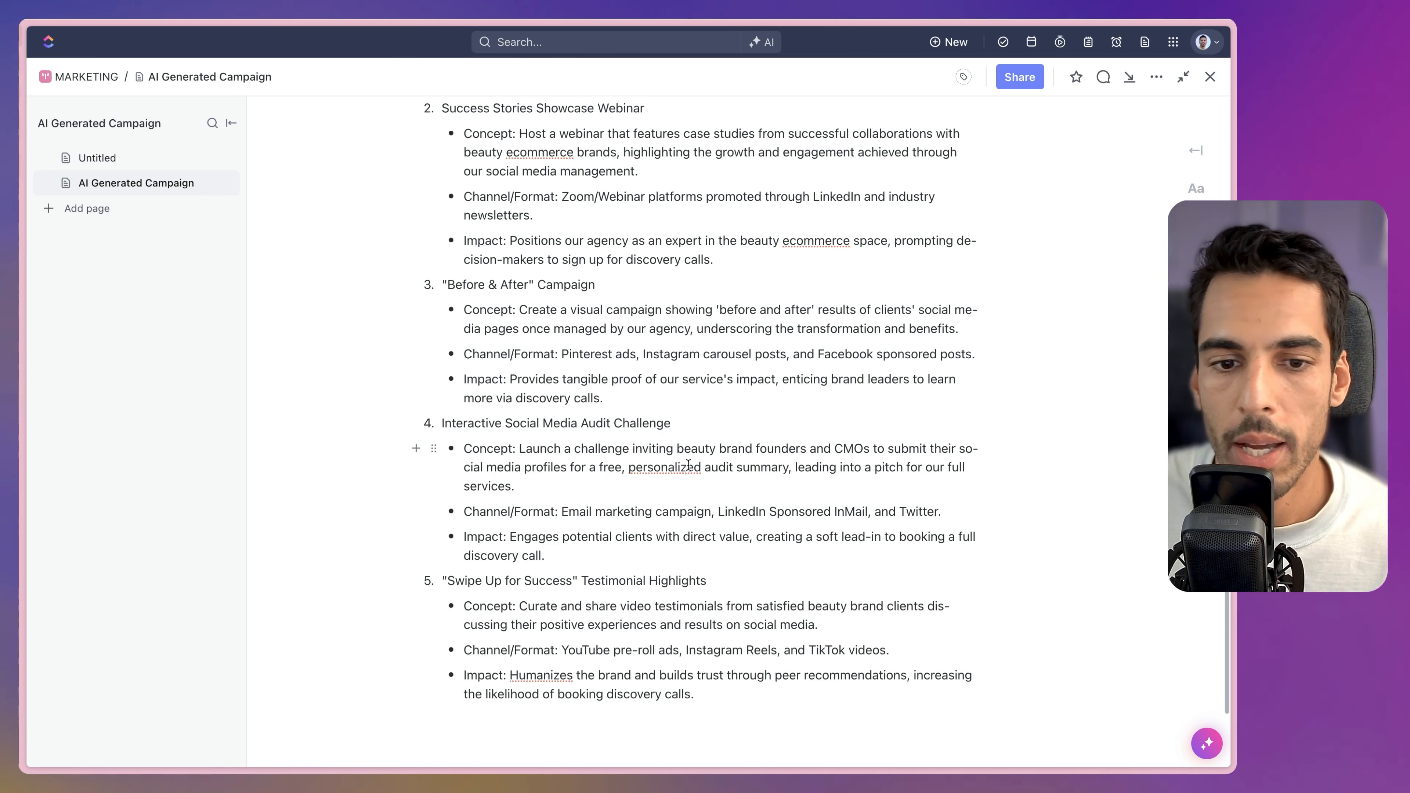
{"action": "scroll", "coordinate": [563, 474], "scroll_direction": "down", "scroll_amount": 1}
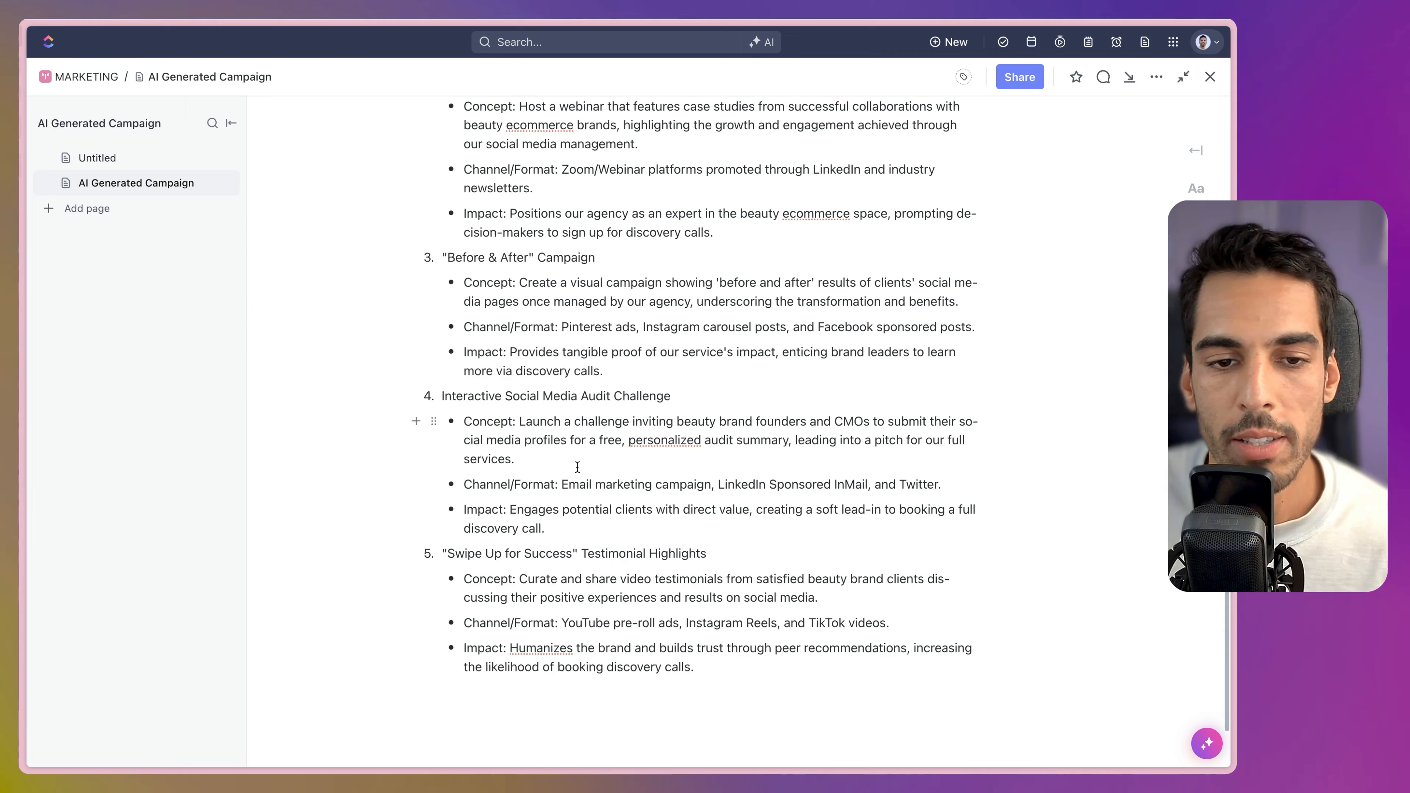
{"action": "scroll", "coordinate": [578, 444], "scroll_direction": "up", "scroll_amount": 5}
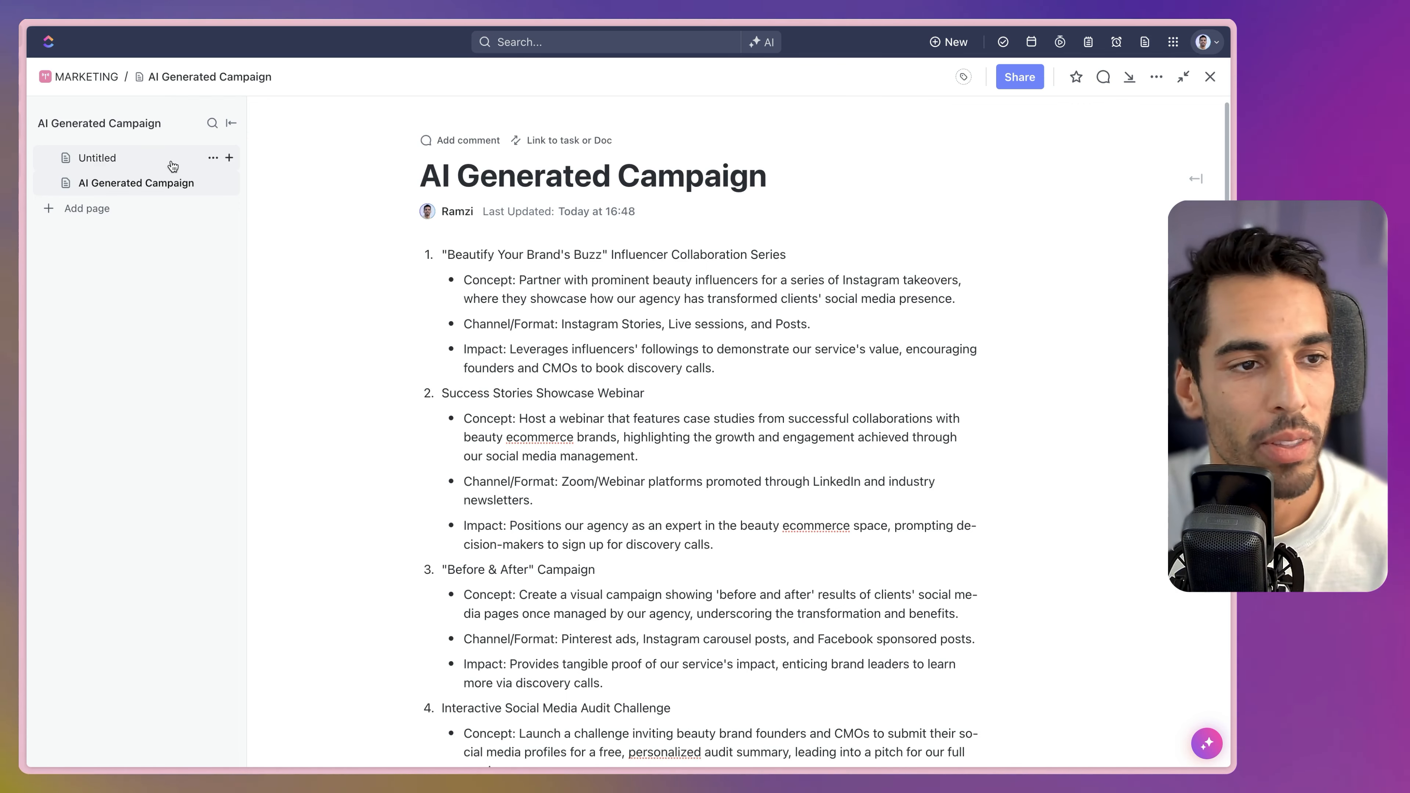
Title the empty page 'Job offer AI' and bring up AI Tools with /ai on its first line.
{"action": "left_click", "coordinate": [131, 159]}
{"action": "left_click", "coordinate": [216, 181]}
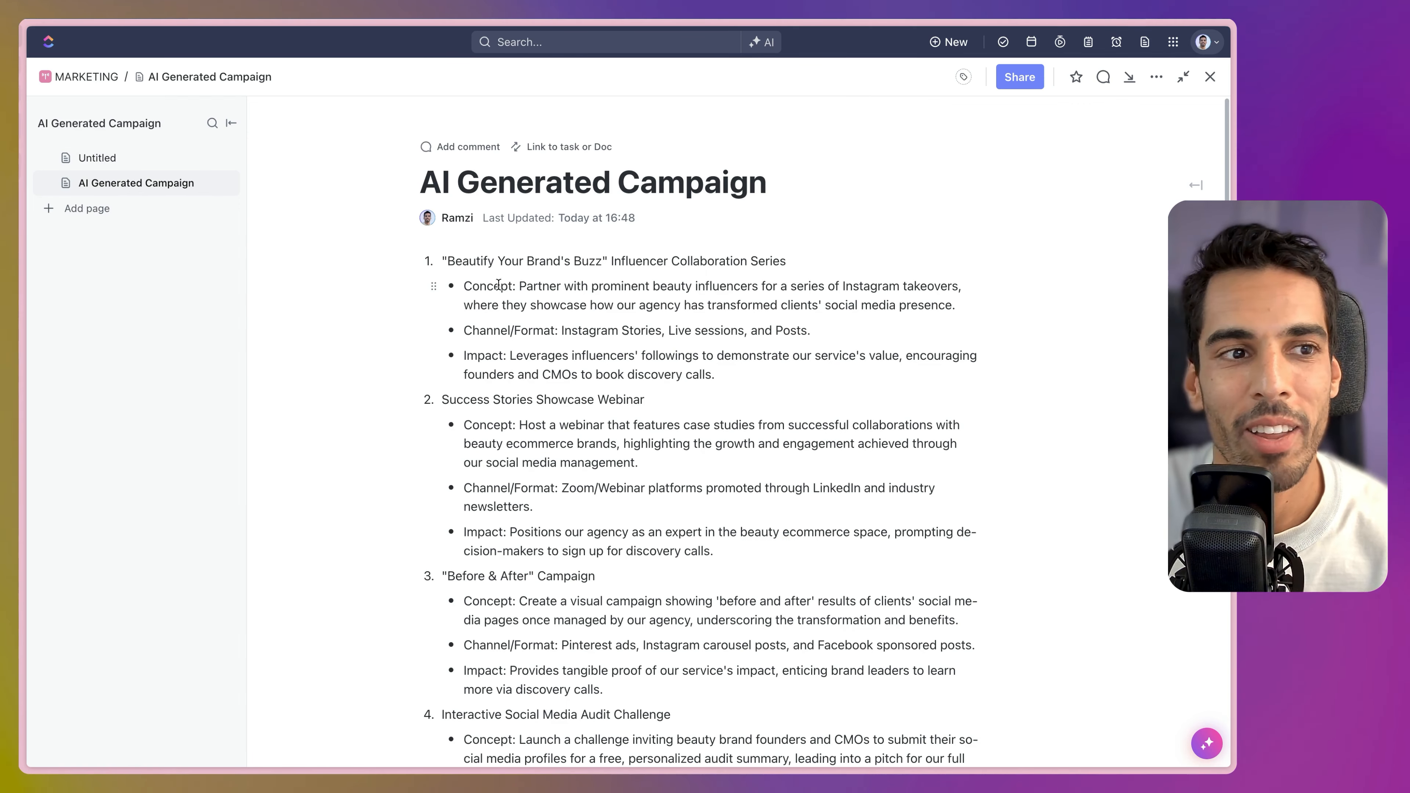
{"action": "left_click", "coordinate": [125, 160]}
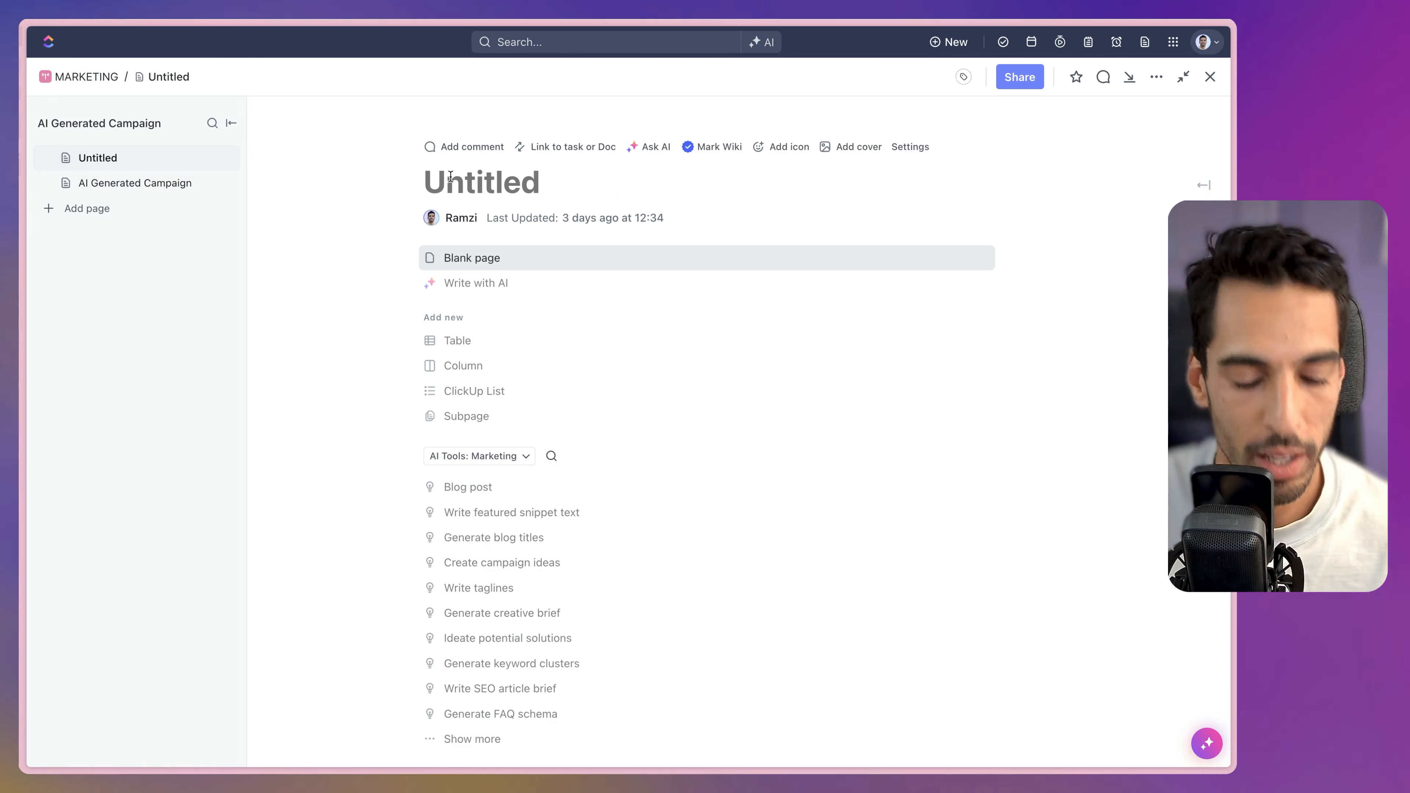
{"action": "type", "text": "Job offer AI"}
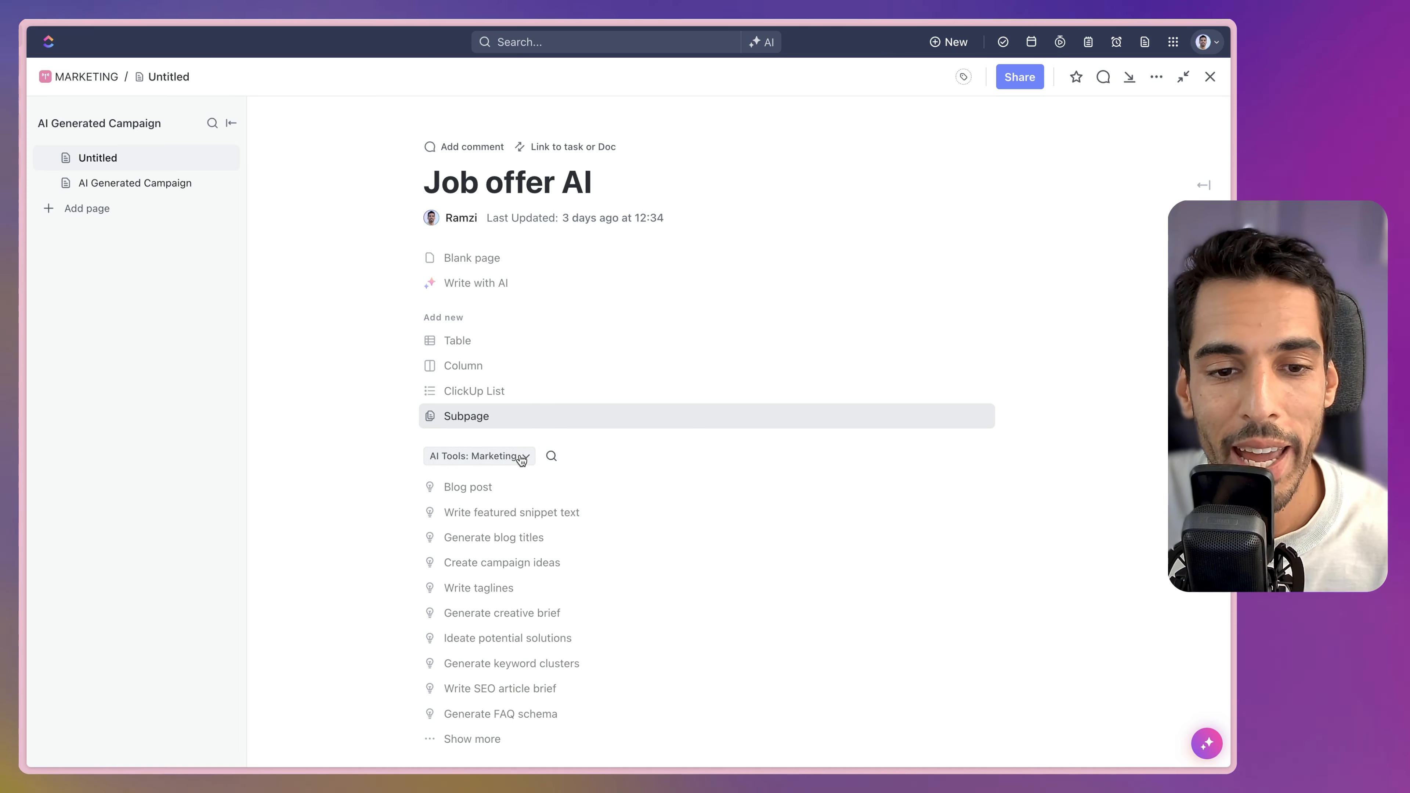
{"action": "key", "text": "Return"}
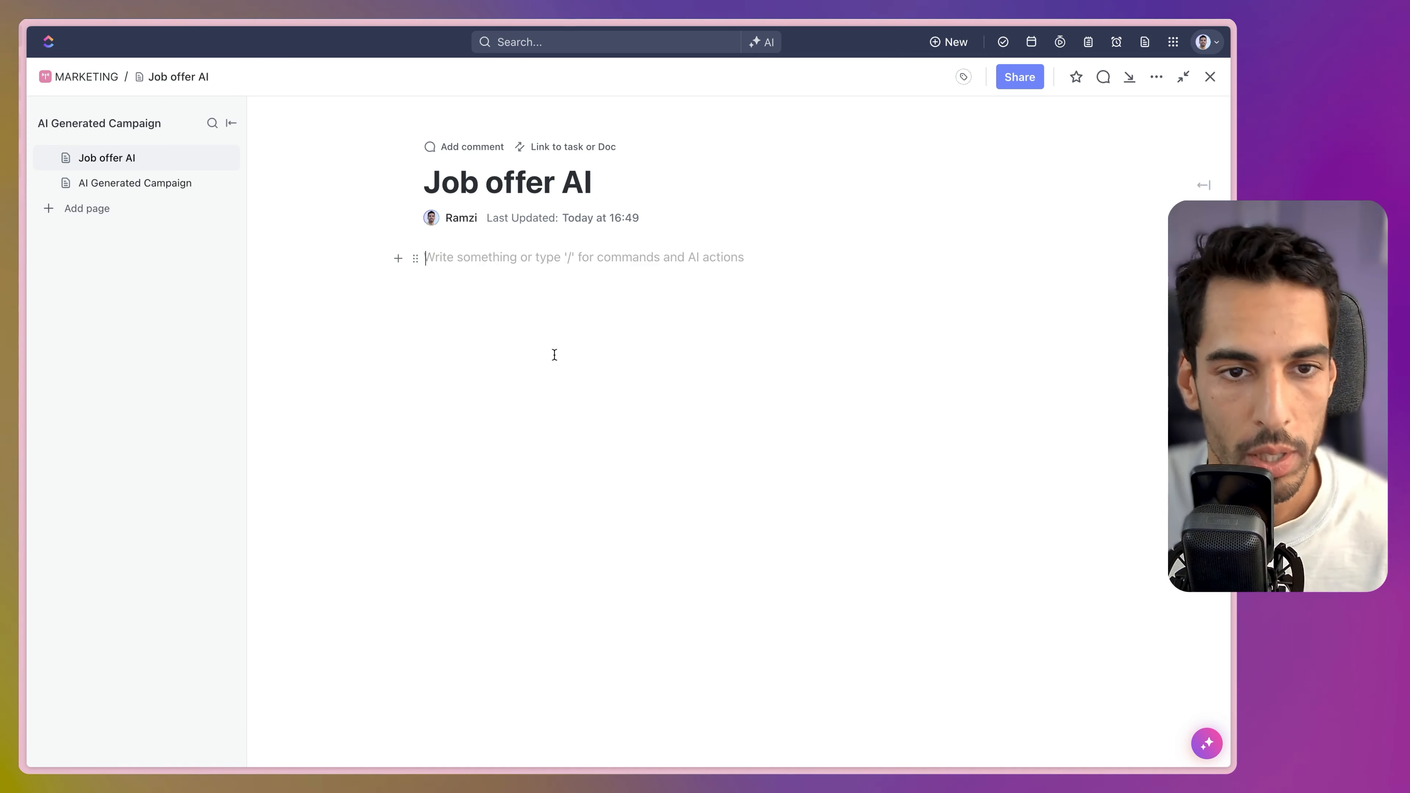
{"action": "type", "text": "/ ai"}
{"action": "left_click", "coordinate": [478, 352]}
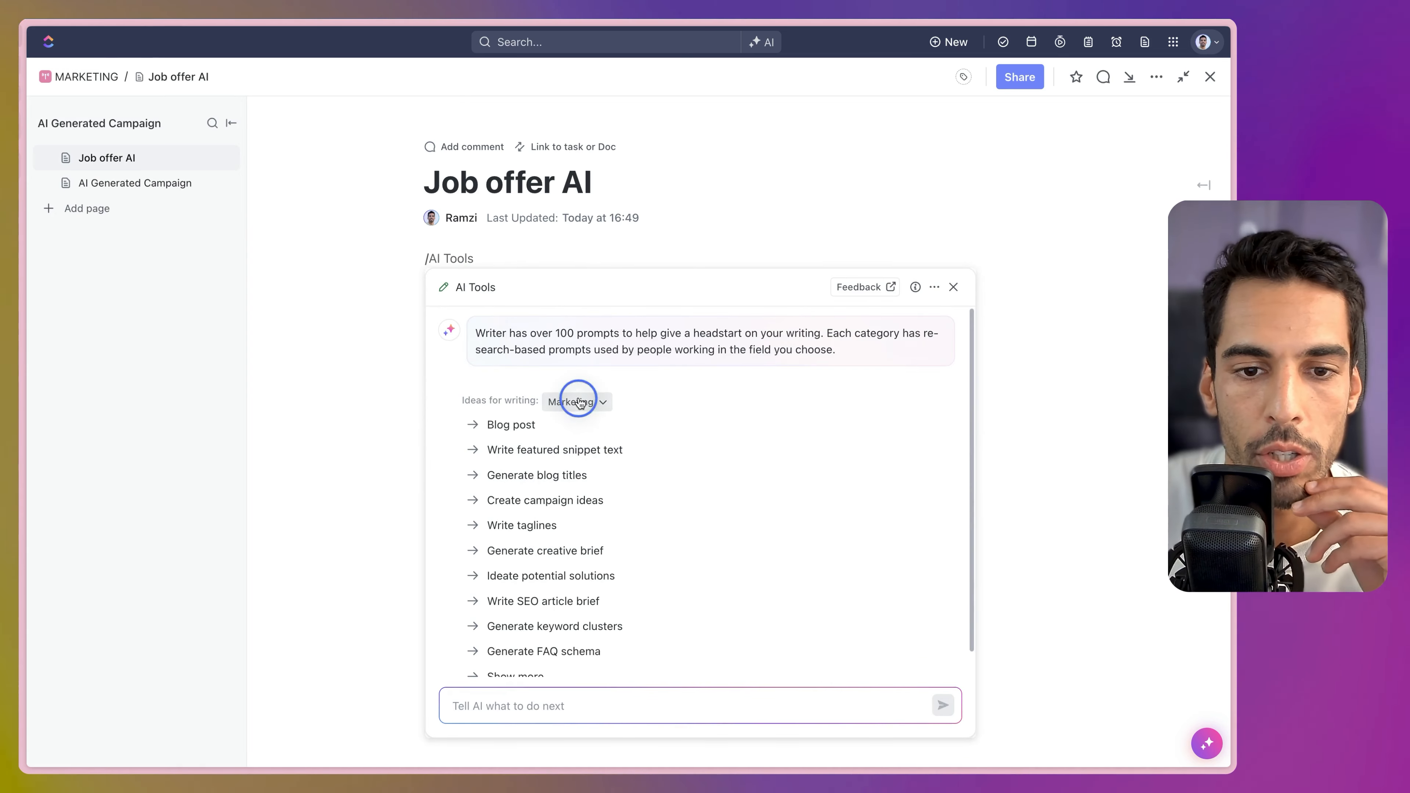
Switch prompt ideas to HR, start Create job listing, and enter the TikTok beauty ecommerce social media manager title.
{"action": "left_click", "coordinate": [572, 400]}
{"action": "left_click", "coordinate": [569, 171]}
{"action": "left_click", "coordinate": [526, 425]}
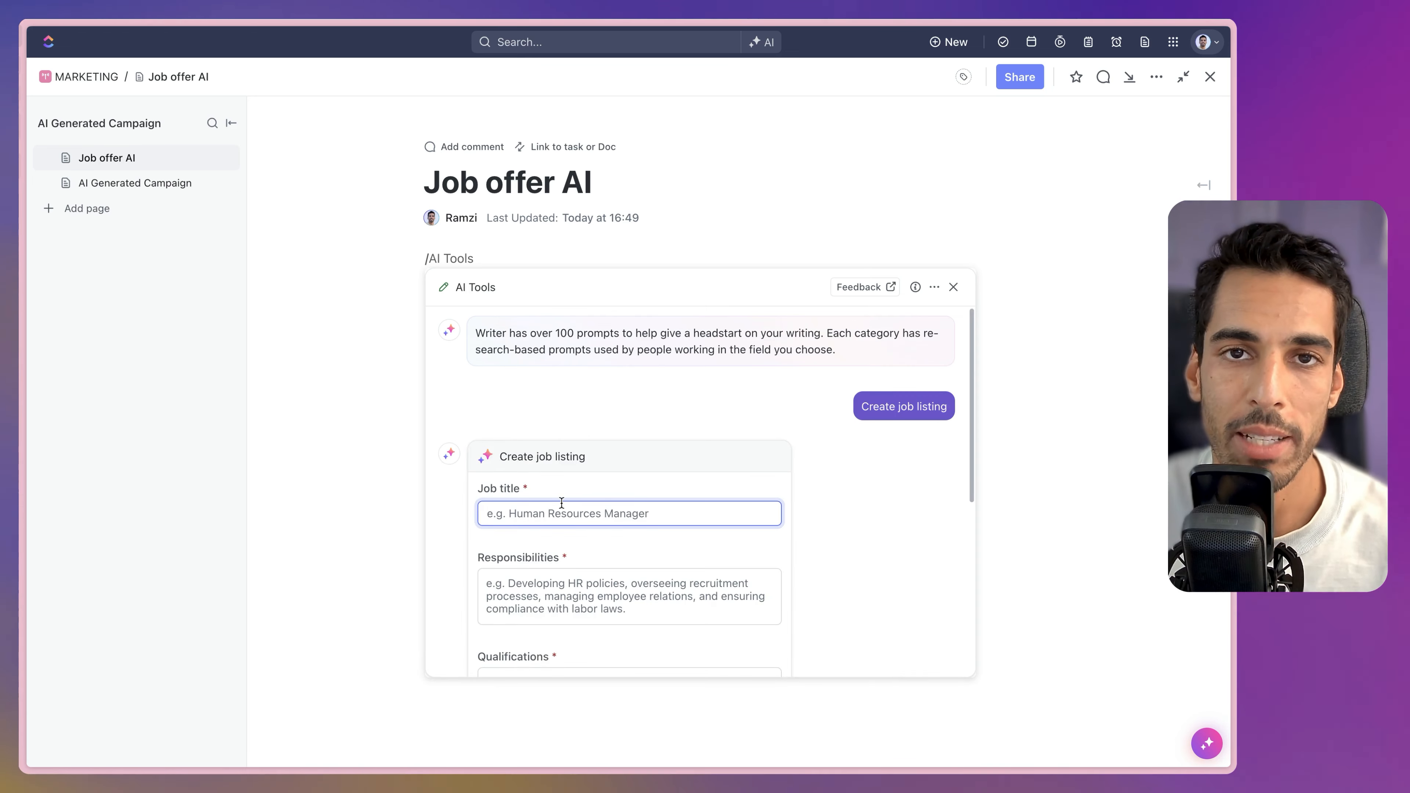
{"action": "type", "text": "Soci"}
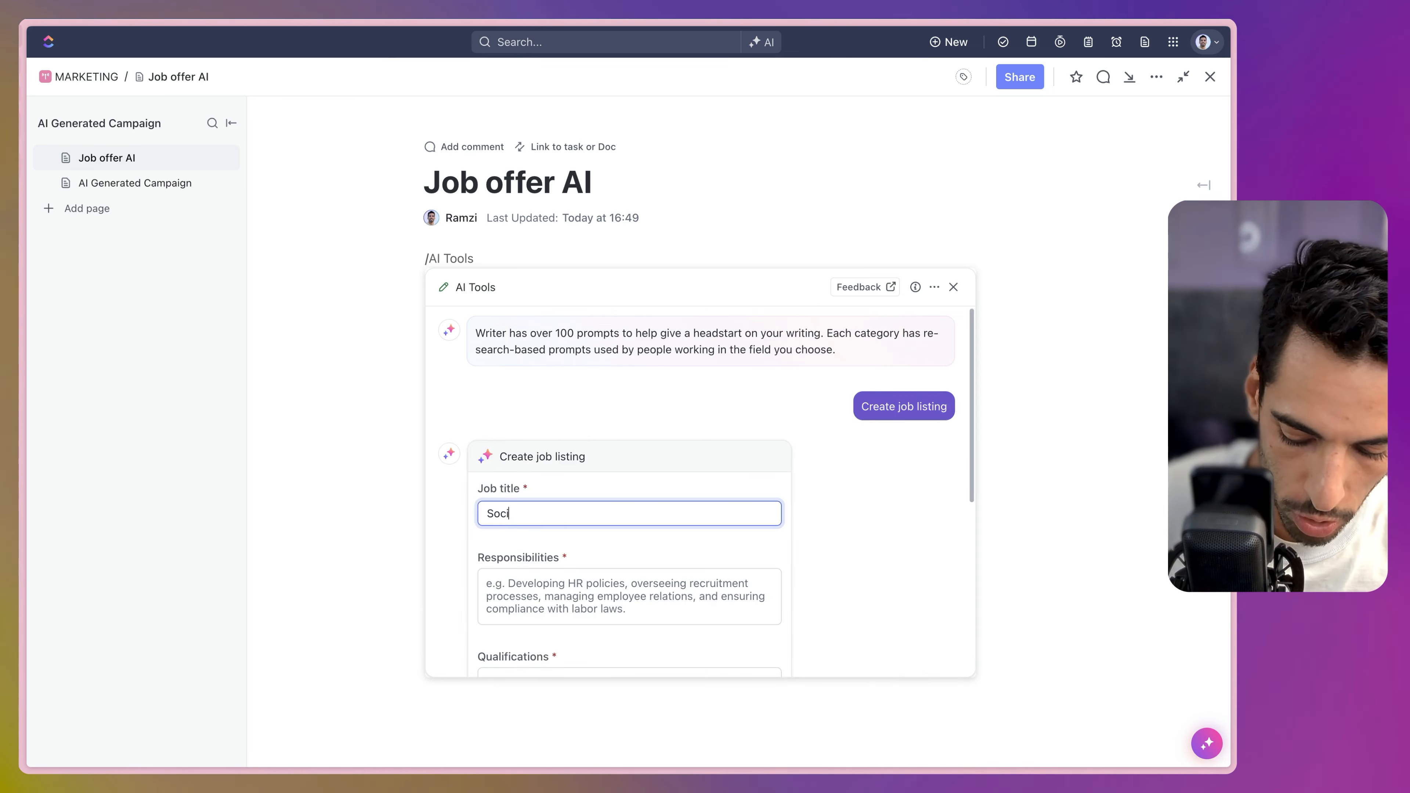
{"action": "type", "text": "al media manage"}
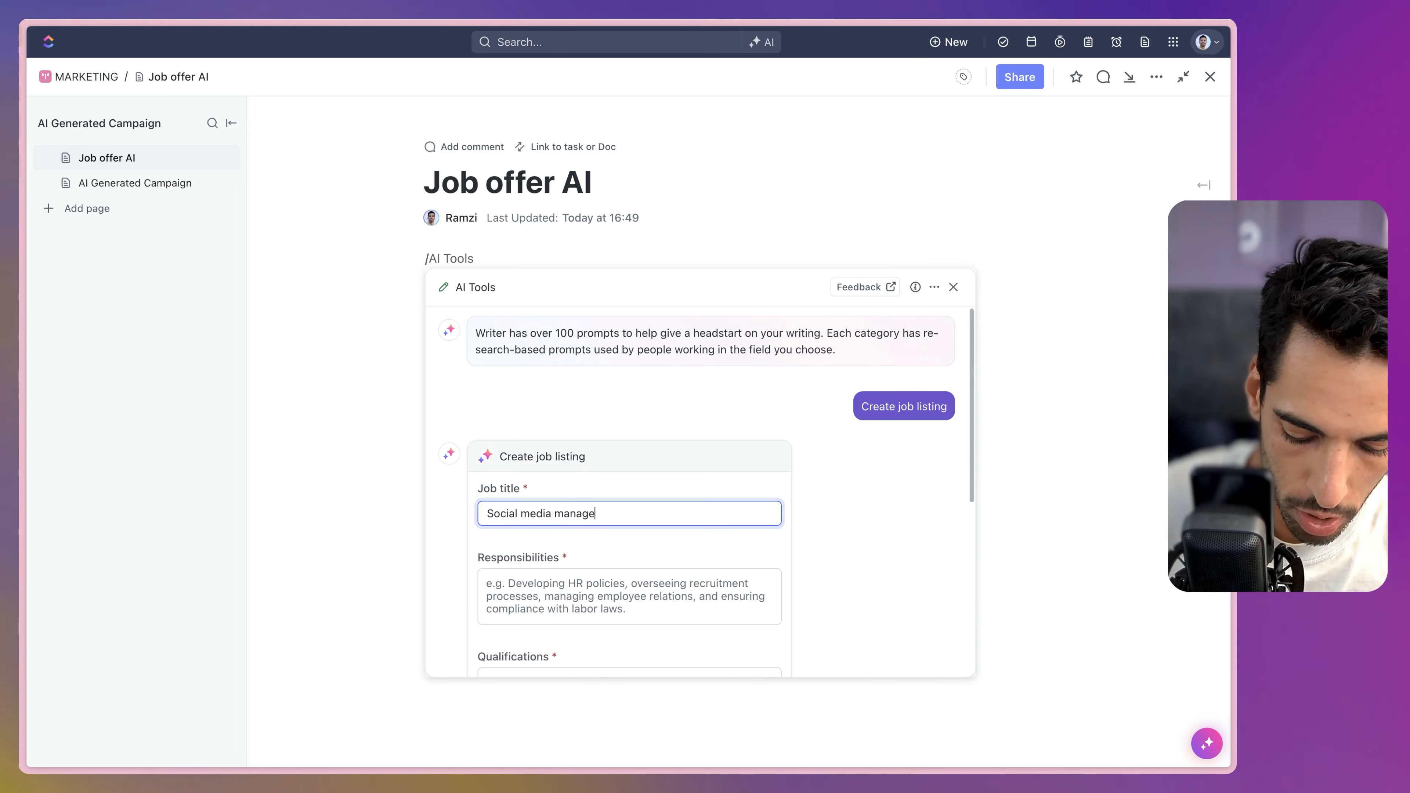
{"action": "type", "text": "r for tiktok for beauty ecommerce clients of "}
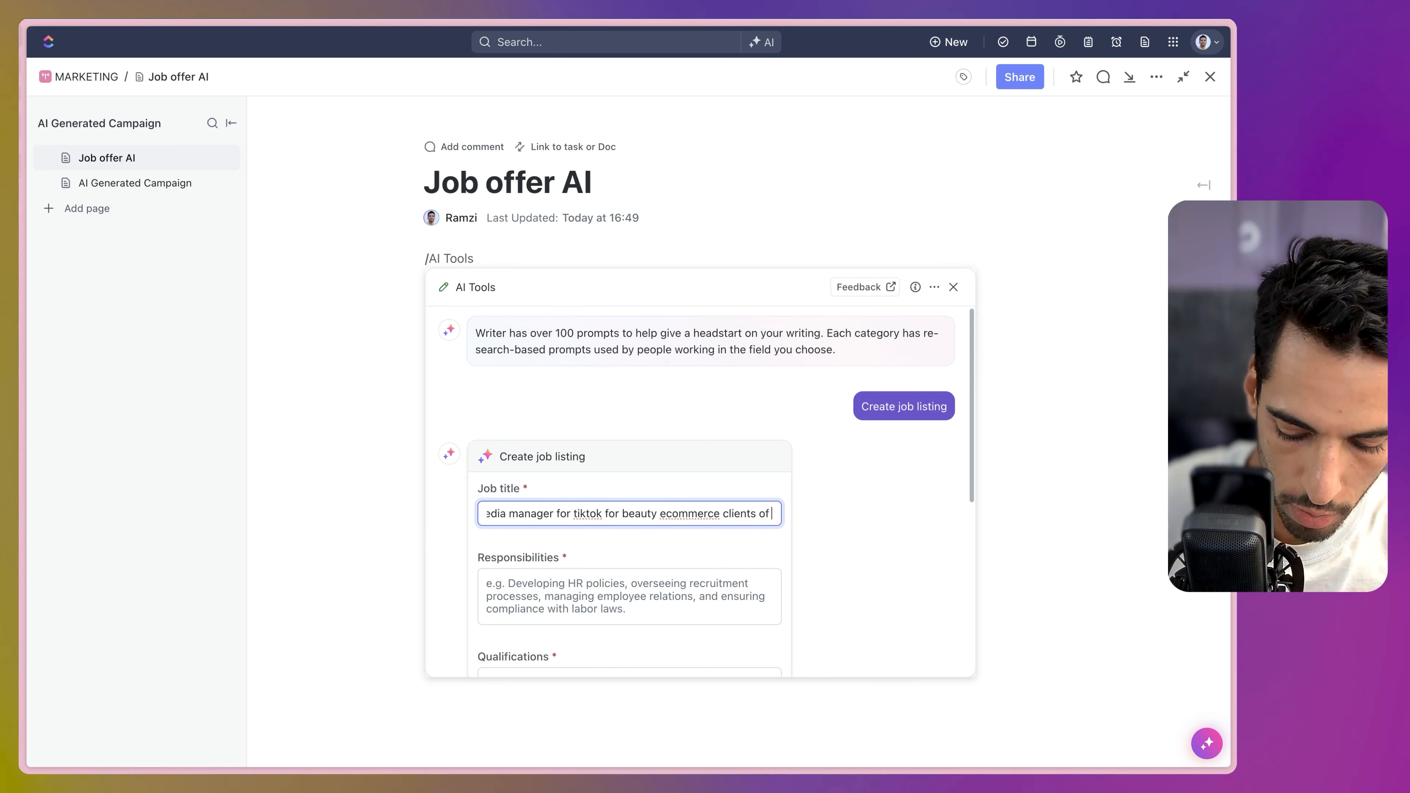
{"action": "type", "text": "my agency"}
{"action": "key", "text": "super+a"}
Fill in responsibilities, a Bachelor-or-above qualification, and advantages: healthcare plan, 5 weeks holidays, remote friendly.
{"action": "left_click", "coordinate": [529, 596]}
{"action": "scroll", "coordinate": [529, 416], "scroll_direction": "down", "scroll_amount": 5}
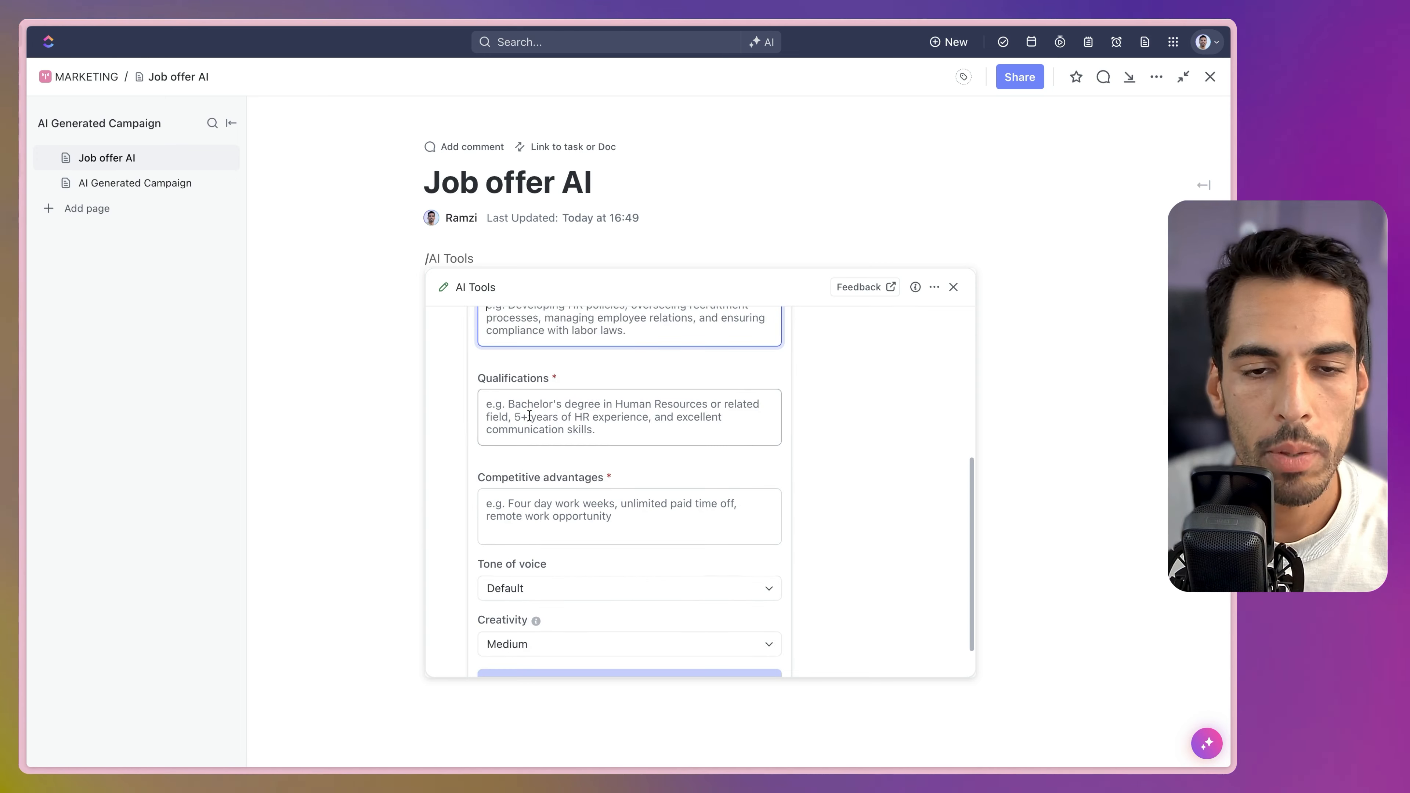
{"action": "type", "text": "Manage tiktok"}
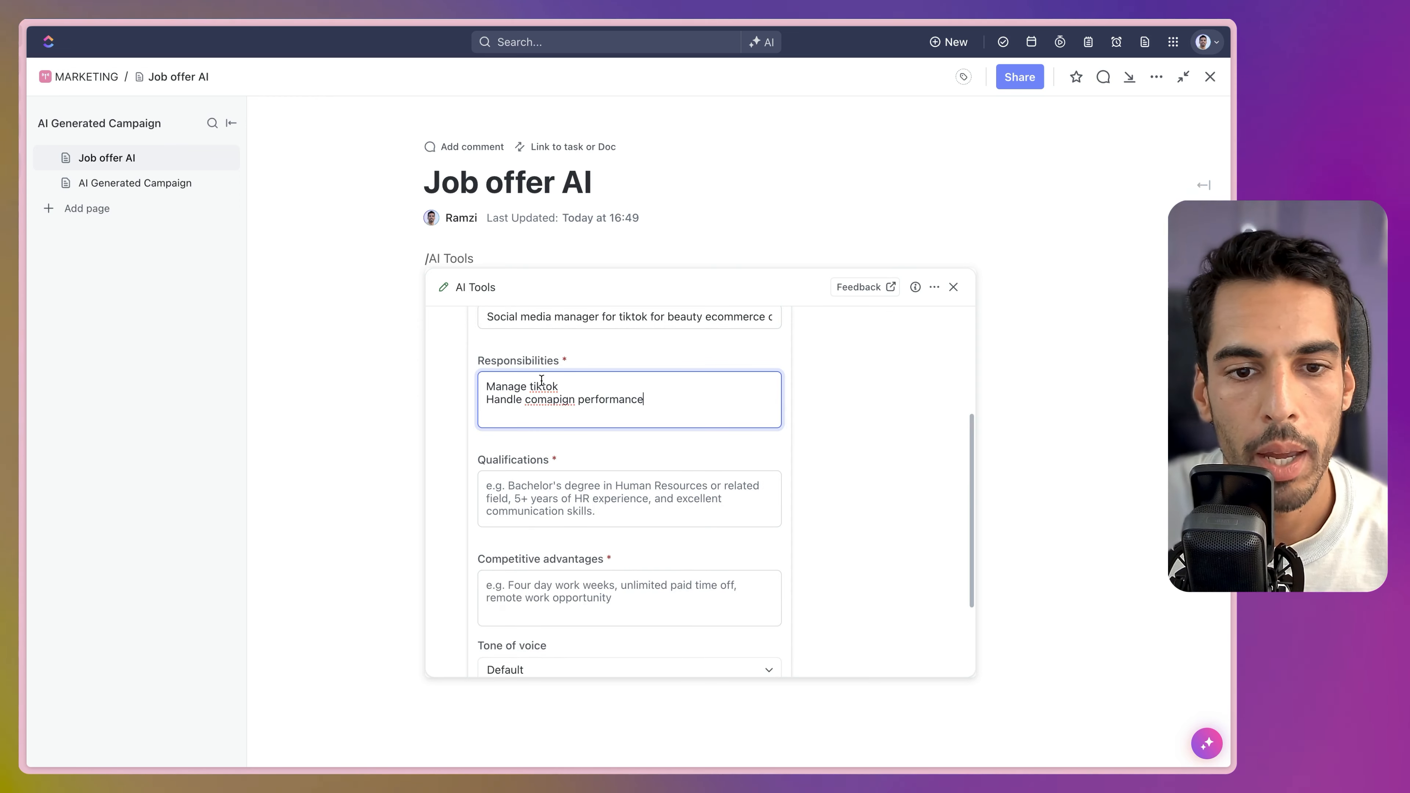
{"action": "left_click", "coordinate": [553, 400]}
{"action": "type", "text": "a"}
{"action": "scroll", "coordinate": [556, 428], "scroll_direction": "down", "scroll_amount": 1}
{"action": "left_click", "coordinate": [625, 497]}
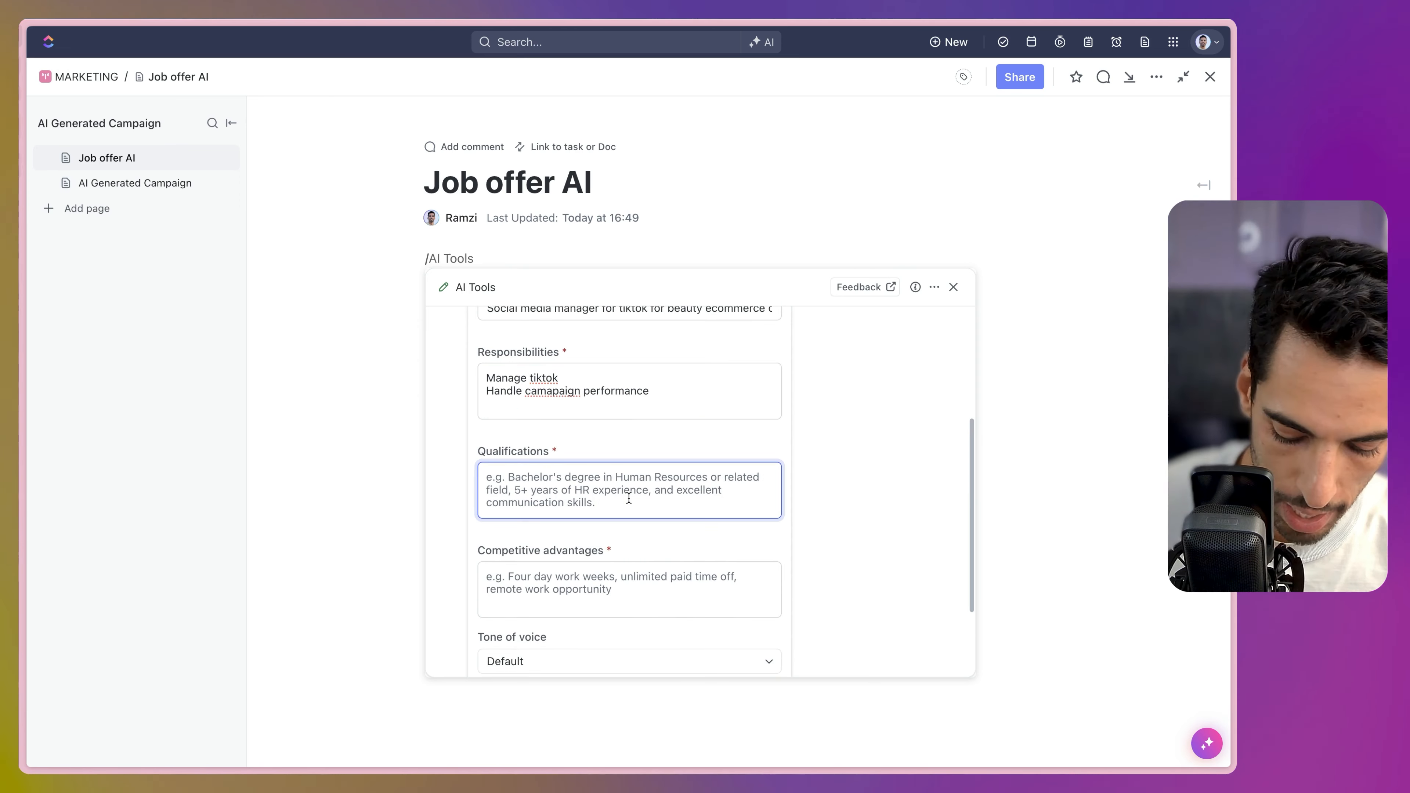
{"action": "type", "text": "Bachelor or"}
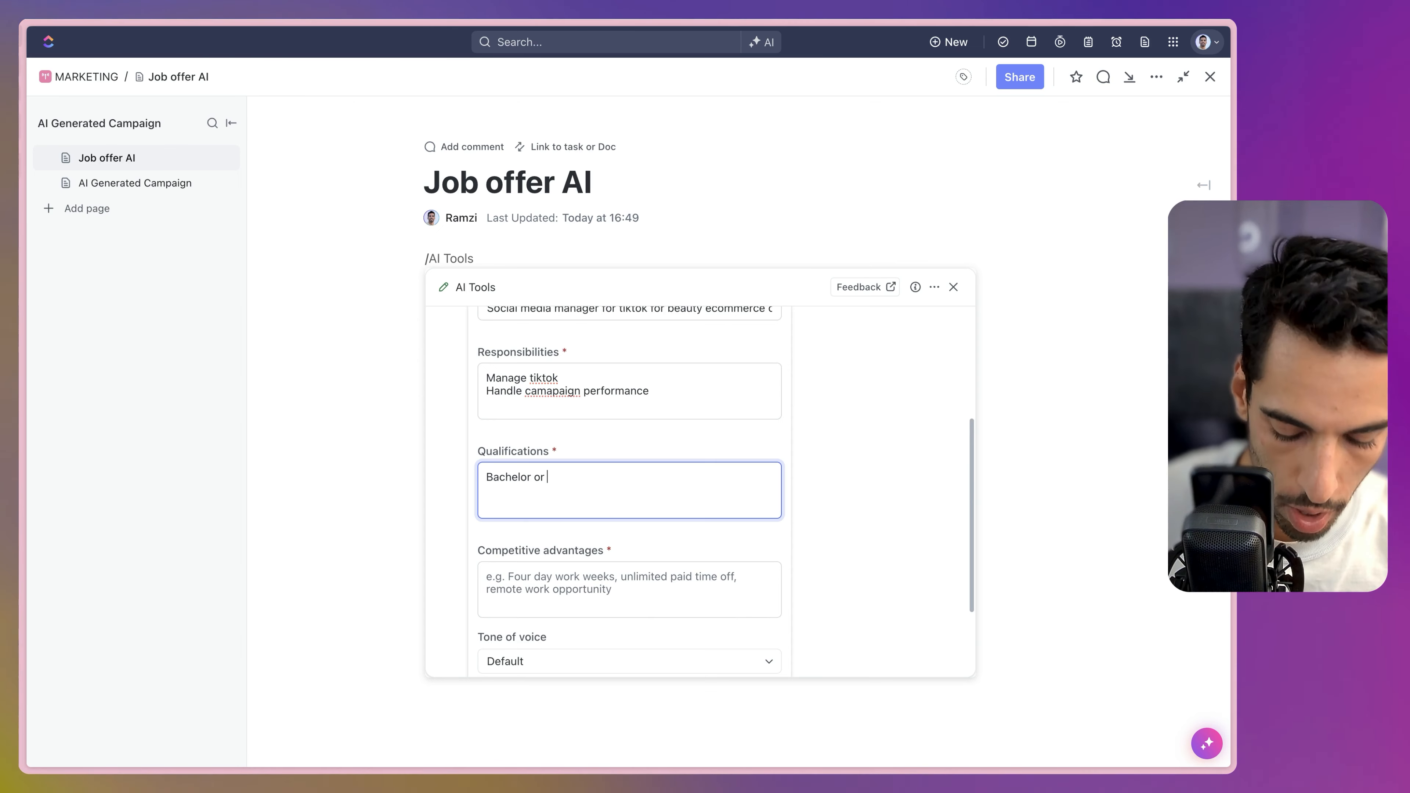
{"action": "type", "text": " aove"}
{"action": "scroll", "coordinate": [616, 543], "scroll_direction": "down", "scroll_amount": 1}
{"action": "left_click", "coordinate": [616, 550]}
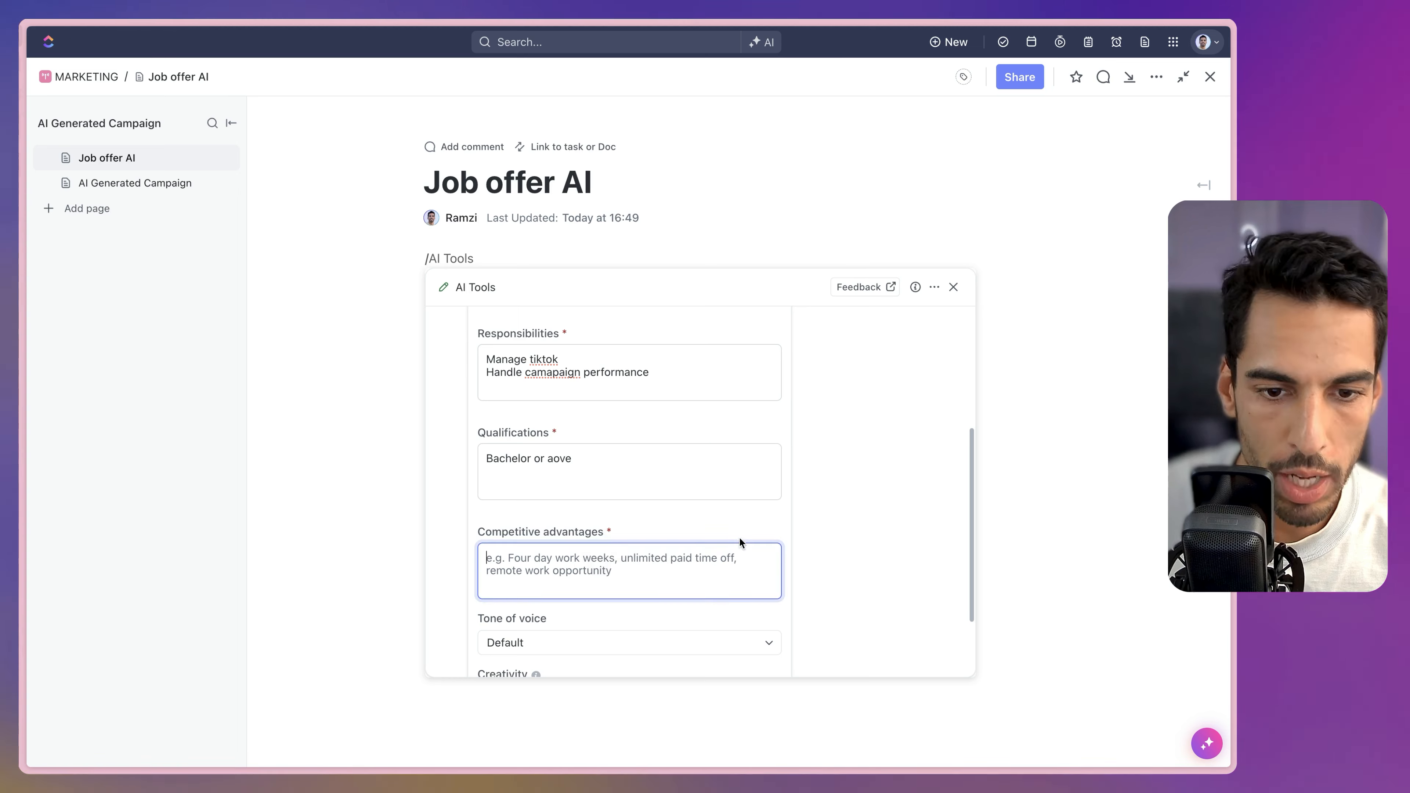
{"action": "type", "text": "Healthv"}
{"action": "key", "text": "BackSpace"}
{"action": "type", "text": "care plan, 5 weeks "}
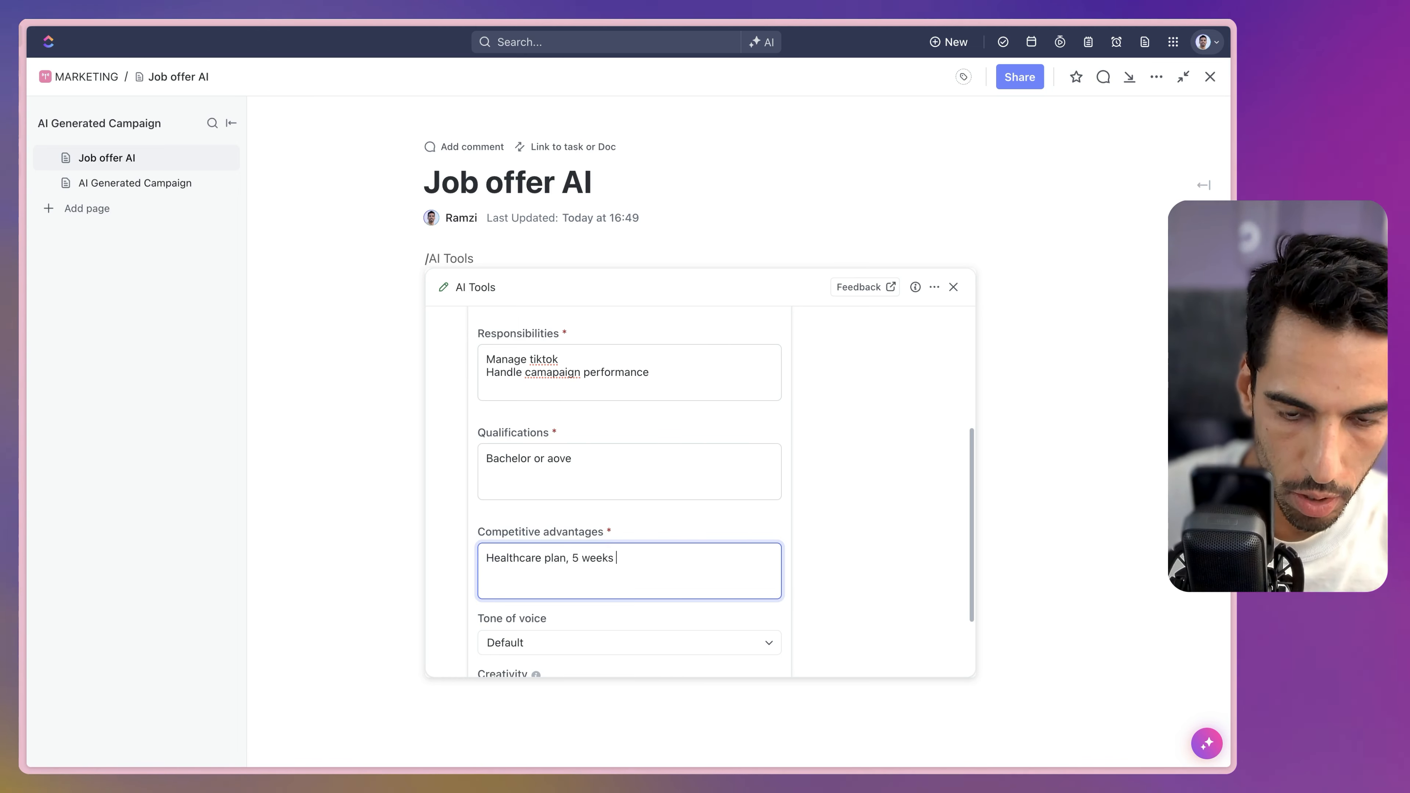
{"action": "type", "text": "holidays, Remote friendly"}
Set creativity to High and tone of voice to Friendly, then generate the job listing.
{"action": "scroll", "coordinate": [583, 423], "scroll_direction": "down", "scroll_amount": 3}
{"action": "scroll", "coordinate": [579, 377], "scroll_direction": "up", "scroll_amount": 5}
{"action": "scroll", "coordinate": [585, 464], "scroll_direction": "down", "scroll_amount": 5}
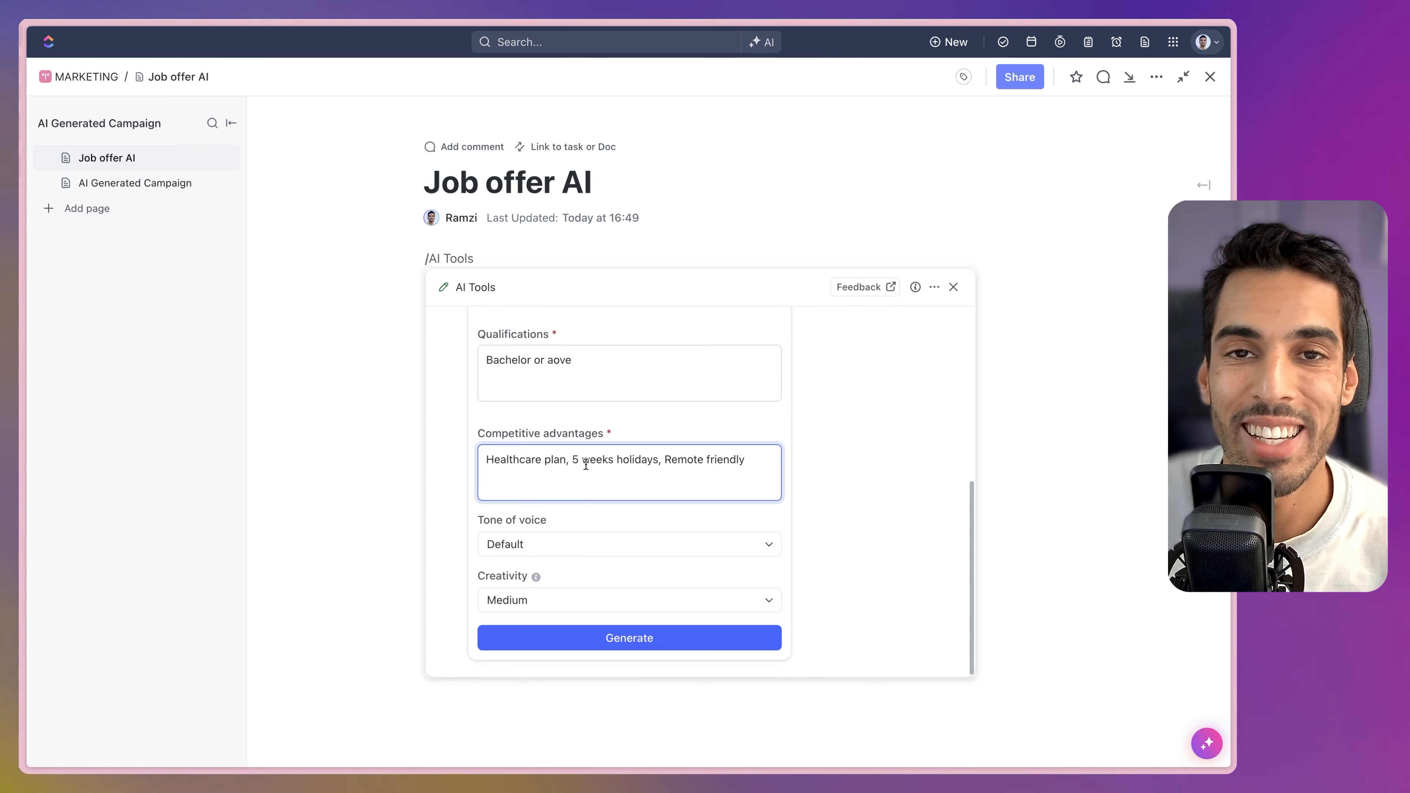
{"action": "left_click", "coordinate": [541, 594]}
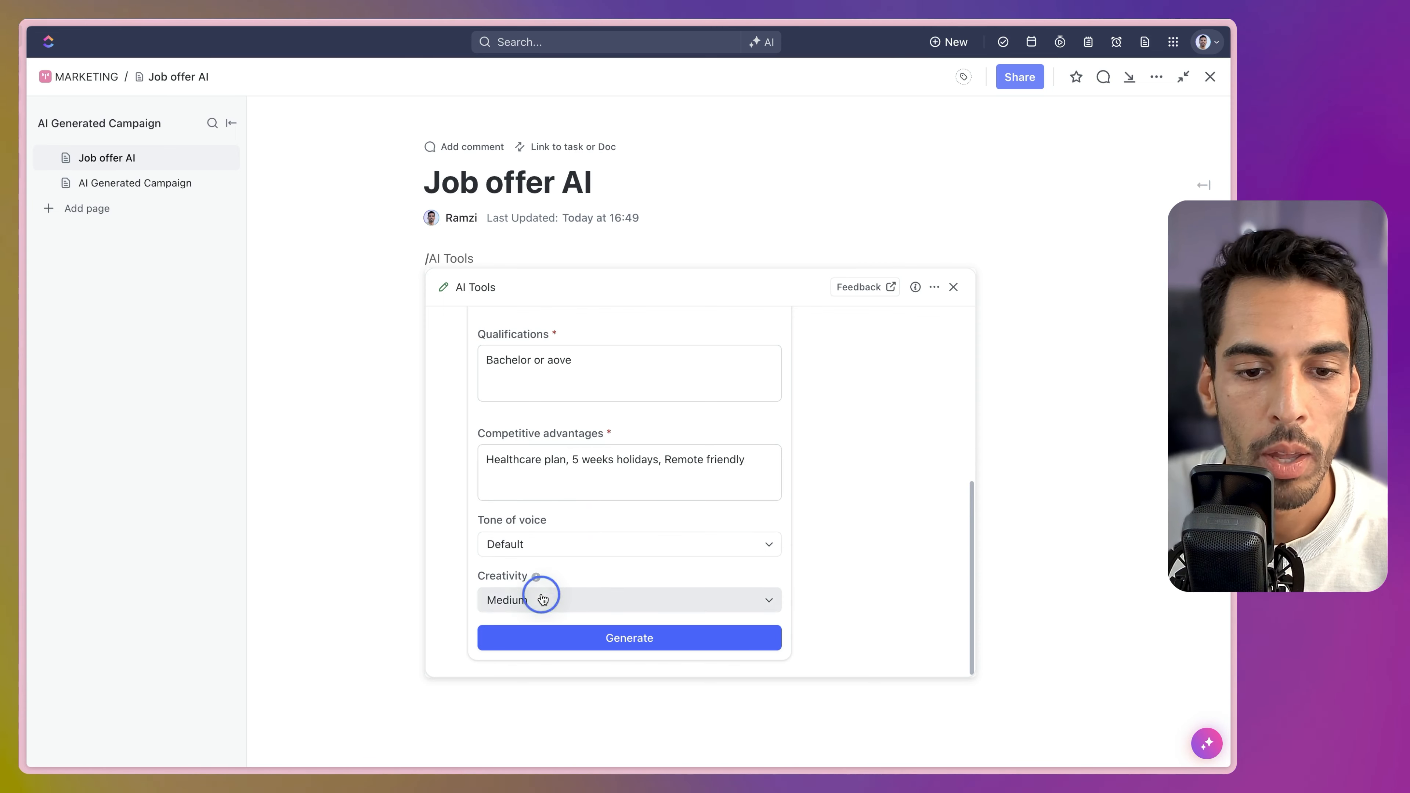
{"action": "left_click", "coordinate": [517, 659]}
{"action": "left_click", "coordinate": [519, 543]}
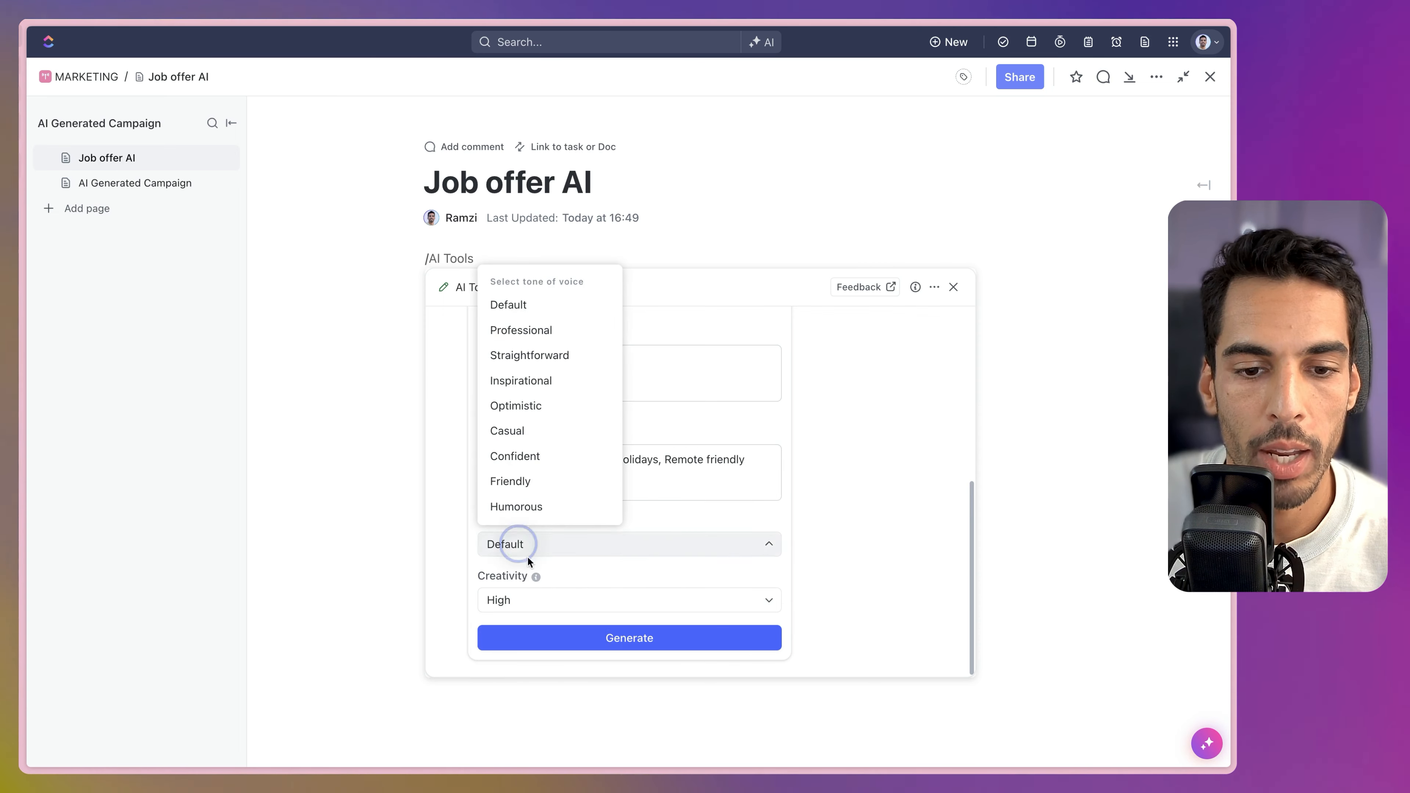
{"action": "left_click", "coordinate": [525, 489]}
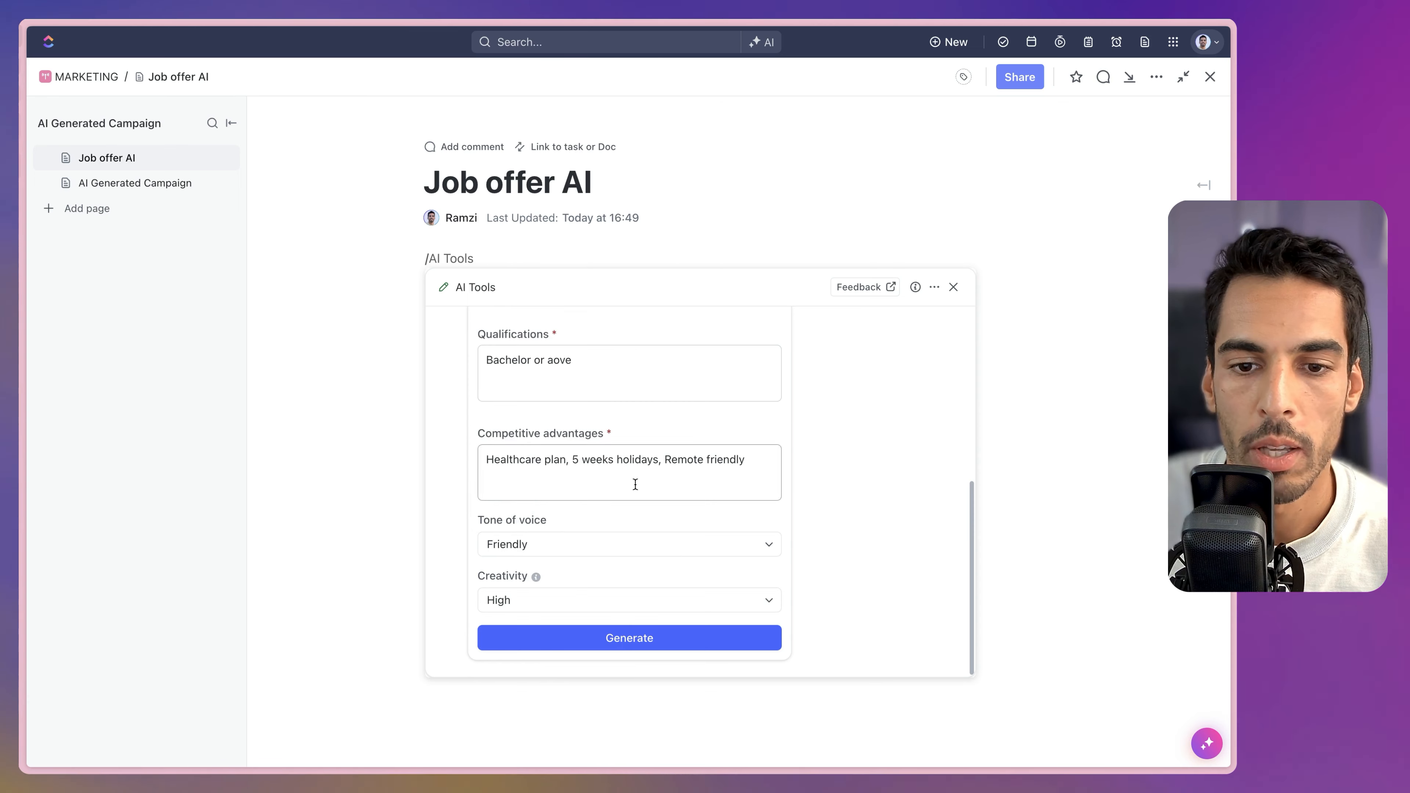
{"action": "left_click", "coordinate": [632, 637]}
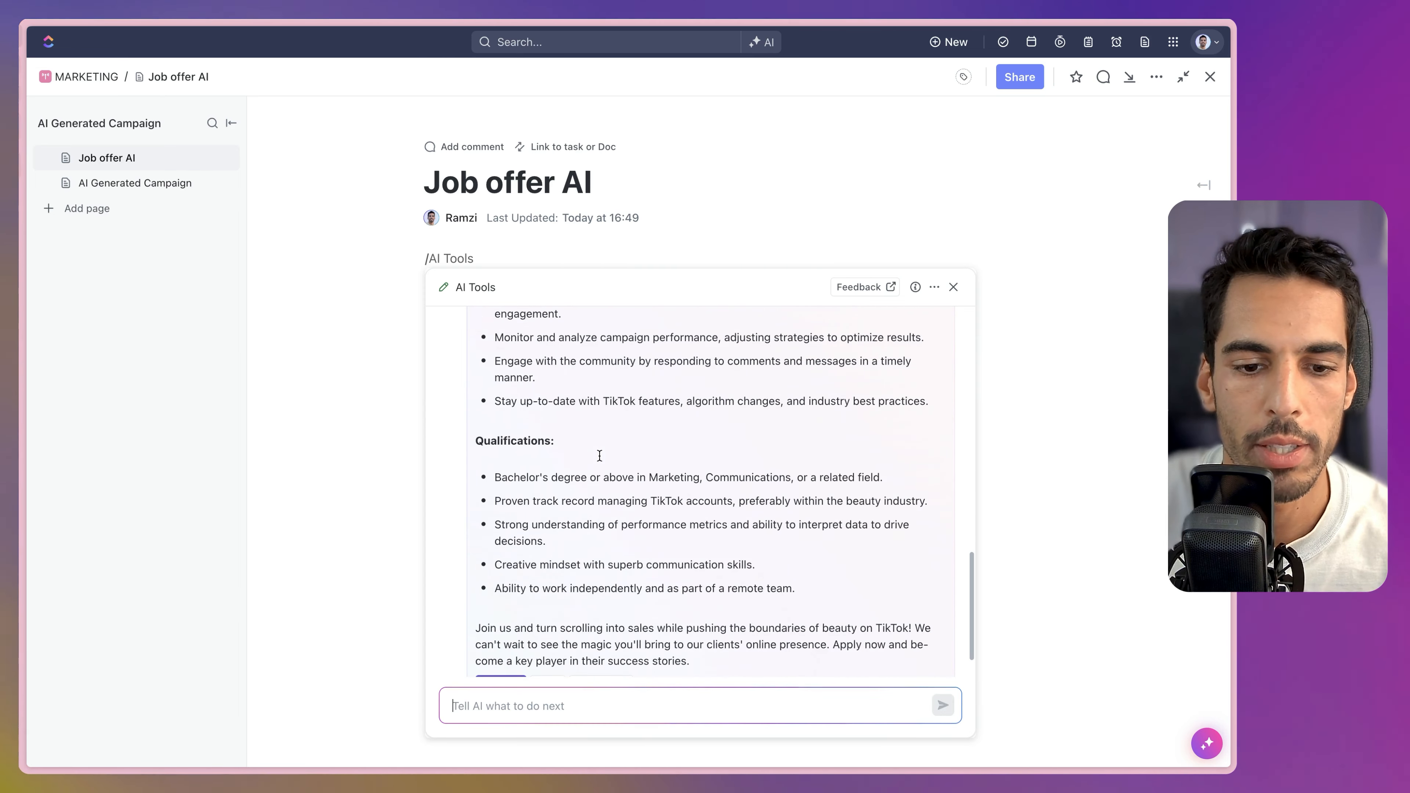
Insert the generated Social Media Manager for TikTok listing into the Job offer AI page.
{"action": "left_click", "coordinate": [501, 637]}
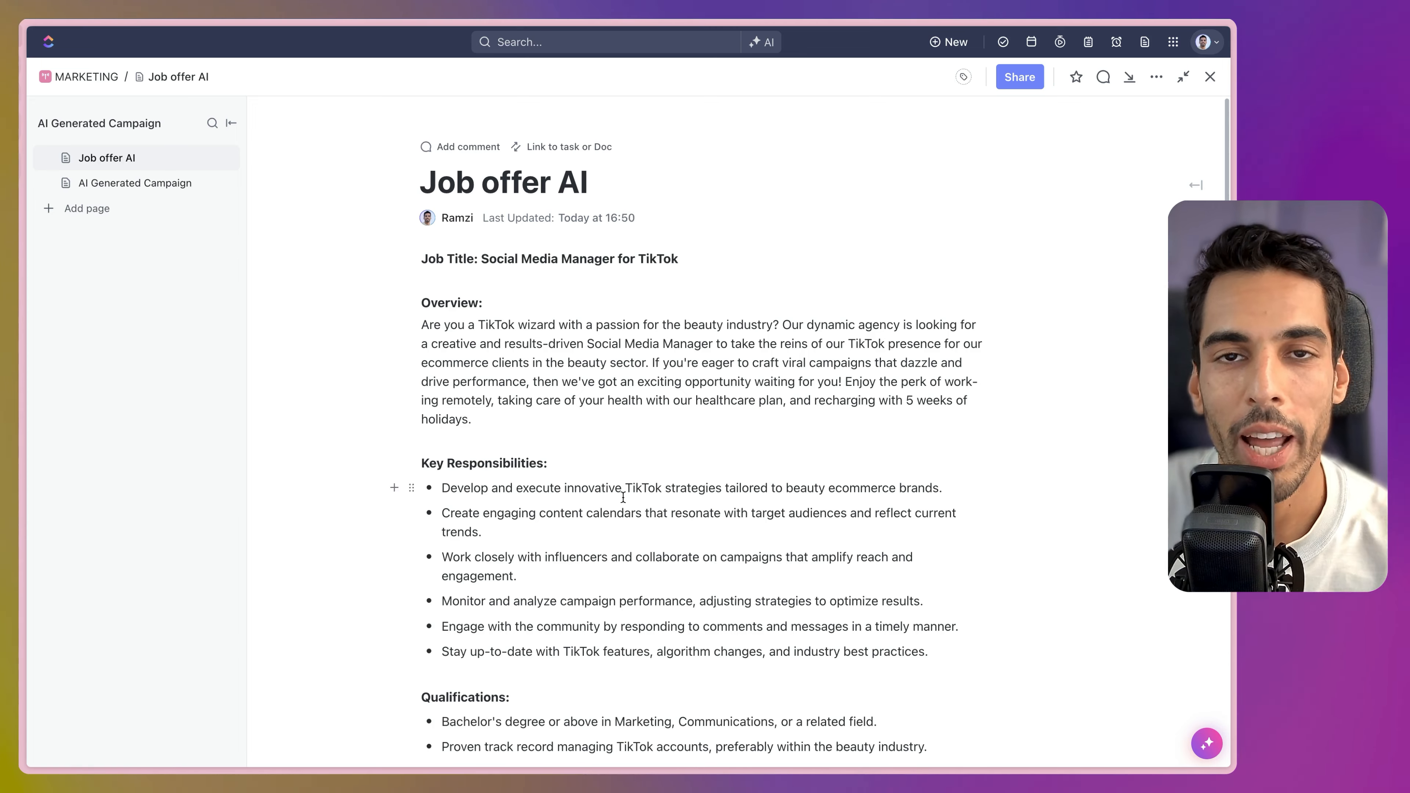
{"action": "scroll", "coordinate": [622, 494], "scroll_direction": "down", "scroll_amount": 5}
{"action": "scroll", "coordinate": [619, 628], "scroll_direction": "up", "scroll_amount": 5}
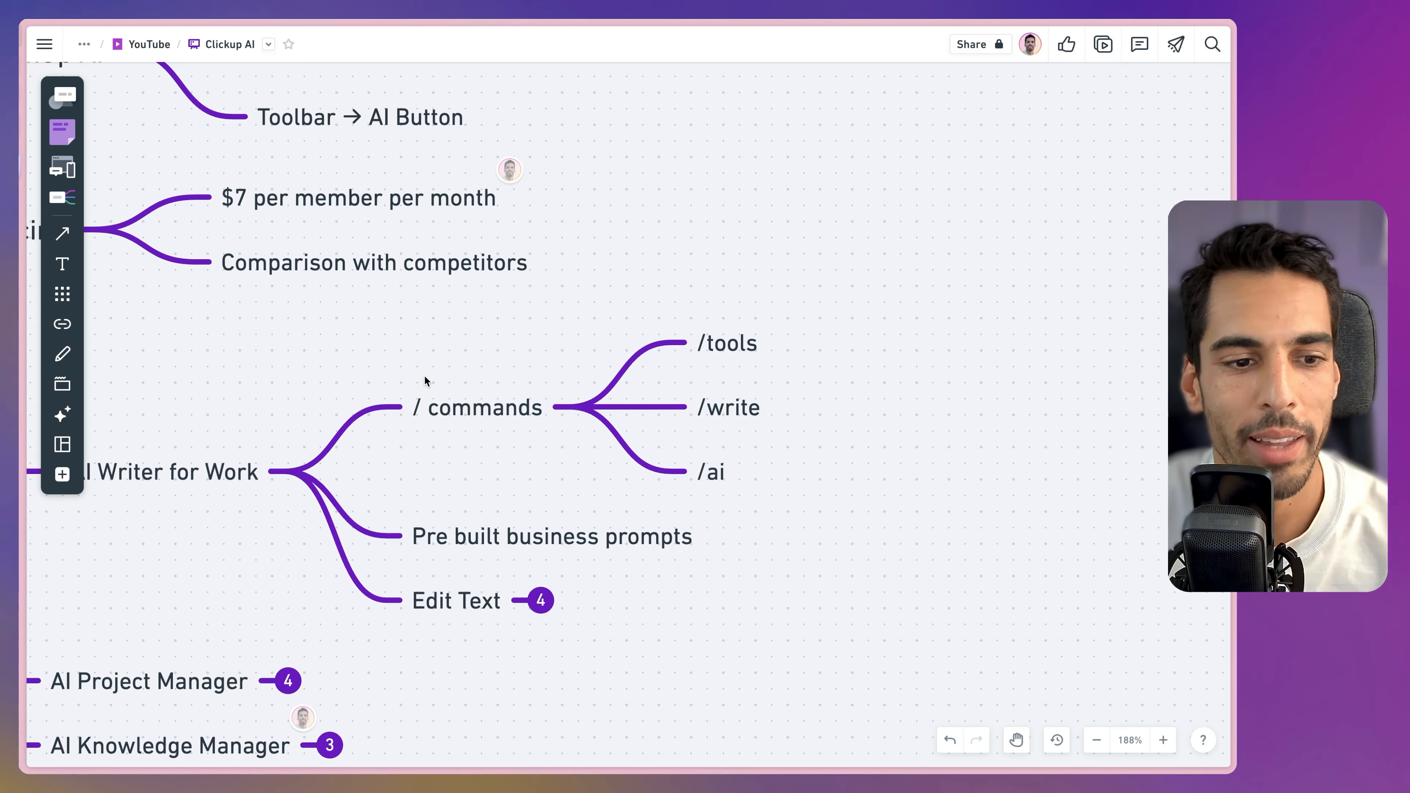
Pan the recap mind map to AI Writer for Work and expand Edit Text's four child options.
{"action": "left_click", "coordinate": [390, 353]}
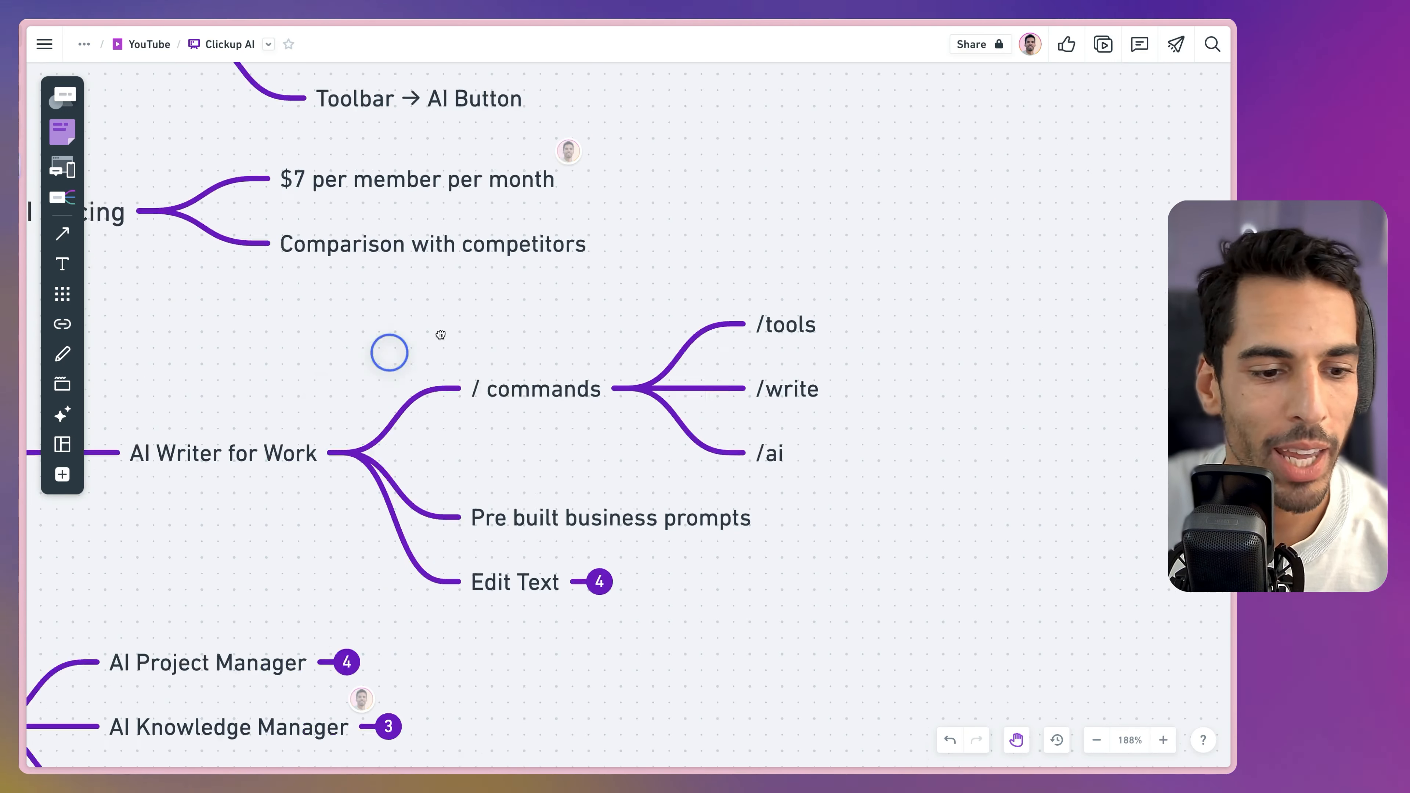
{"action": "left_click_drag", "start_coordinate": [441, 335], "coordinate": [730, 215]}
{"action": "left_click_drag", "start_coordinate": [816, 353], "coordinate": [605, 345]}
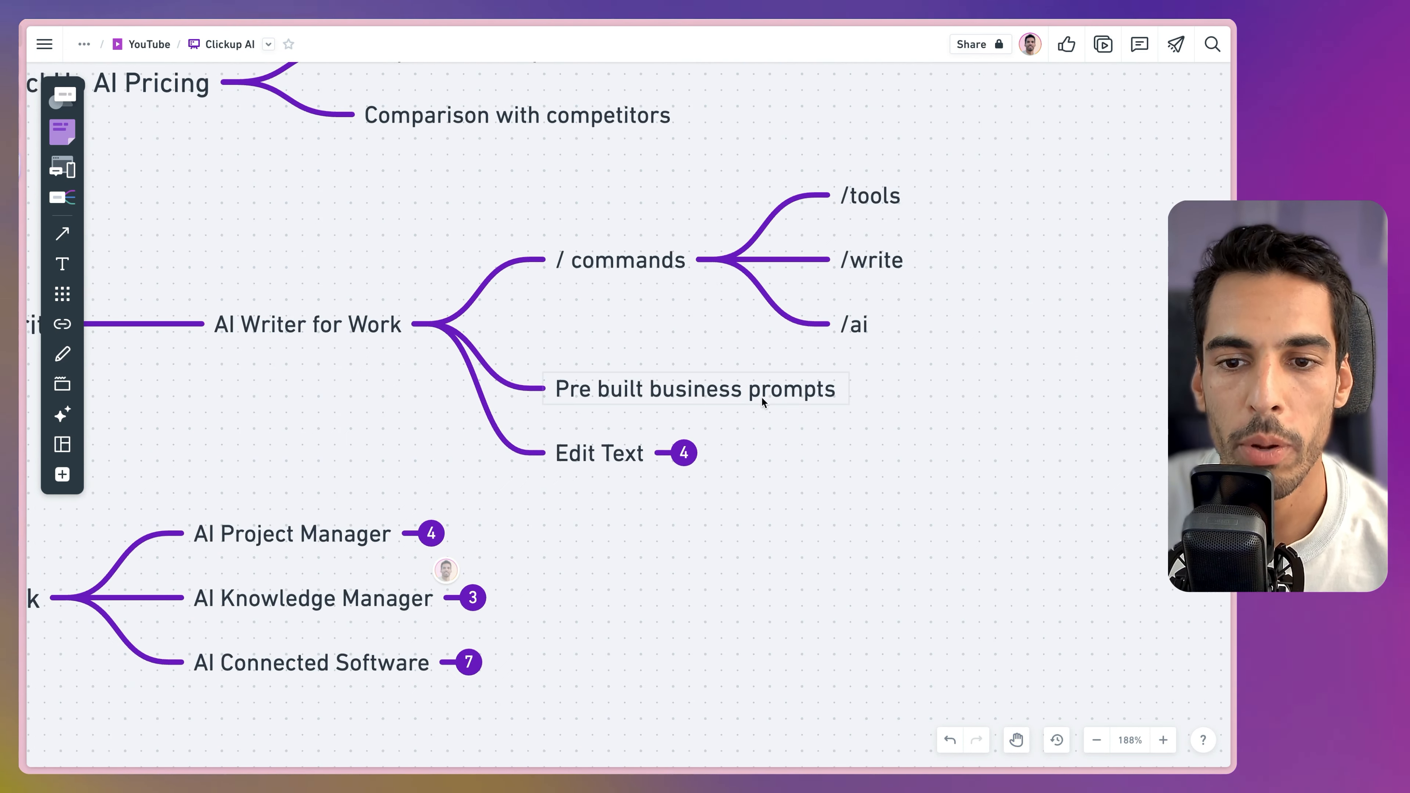
{"action": "left_click", "coordinate": [684, 454]}
{"action": "left_click_drag", "start_coordinate": [894, 527], "coordinate": [551, 545]}
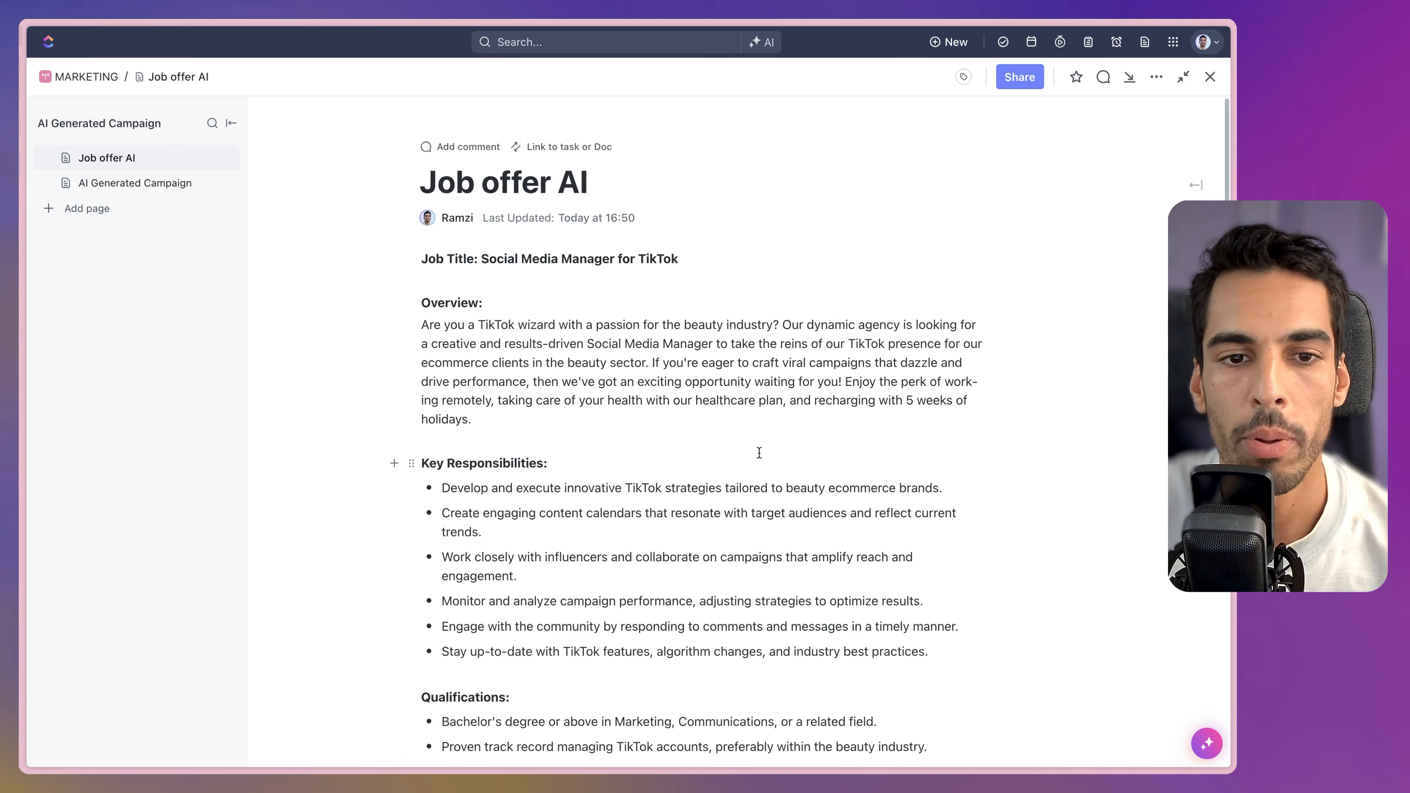
{"action": "scroll", "coordinate": [683, 411], "scroll_direction": "down", "scroll_amount": 2}
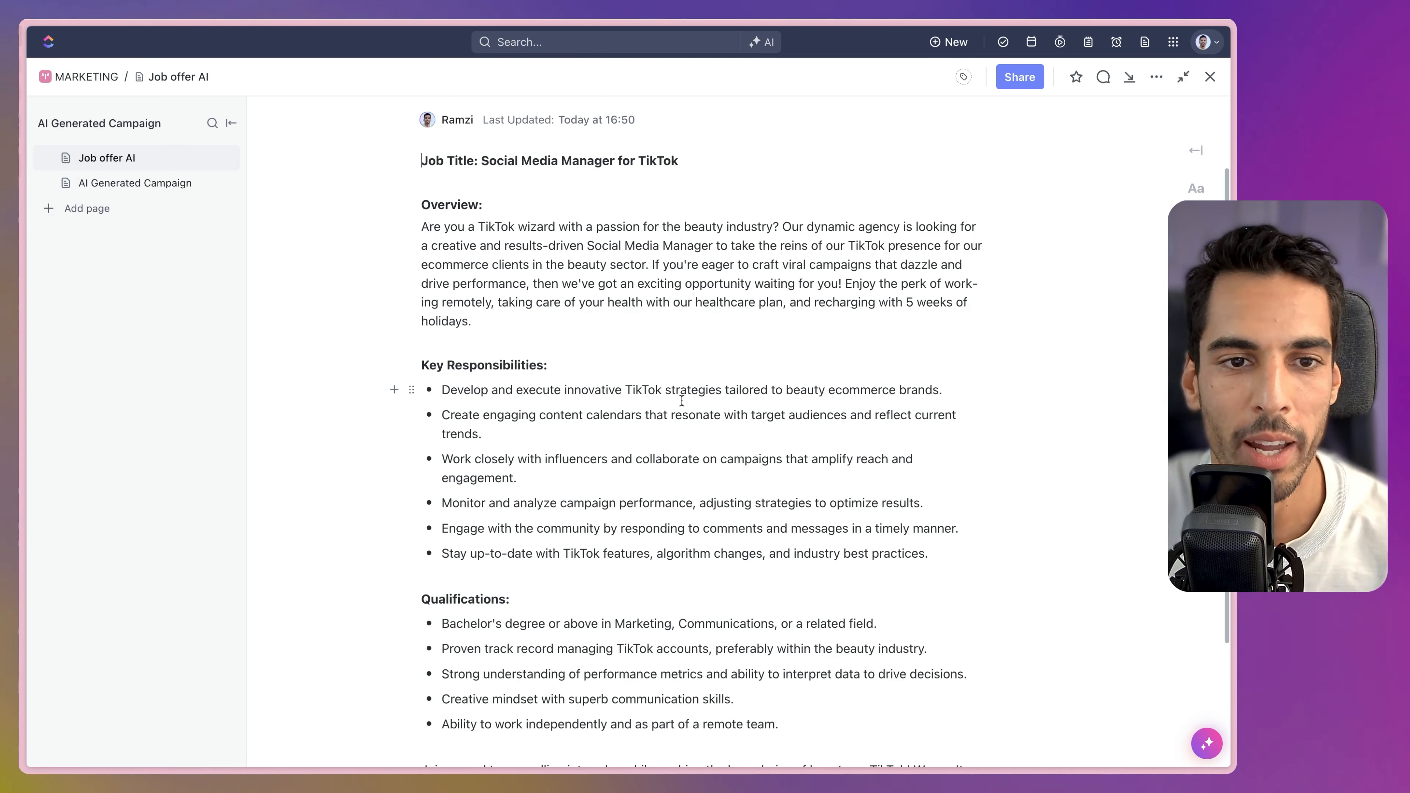
Duplicate the Job offer AI page and rename the copy 'Job offer AI - Spain'.
{"action": "scroll", "coordinate": [682, 400], "scroll_direction": "up", "scroll_amount": 3}
{"action": "left_click", "coordinate": [213, 158]}
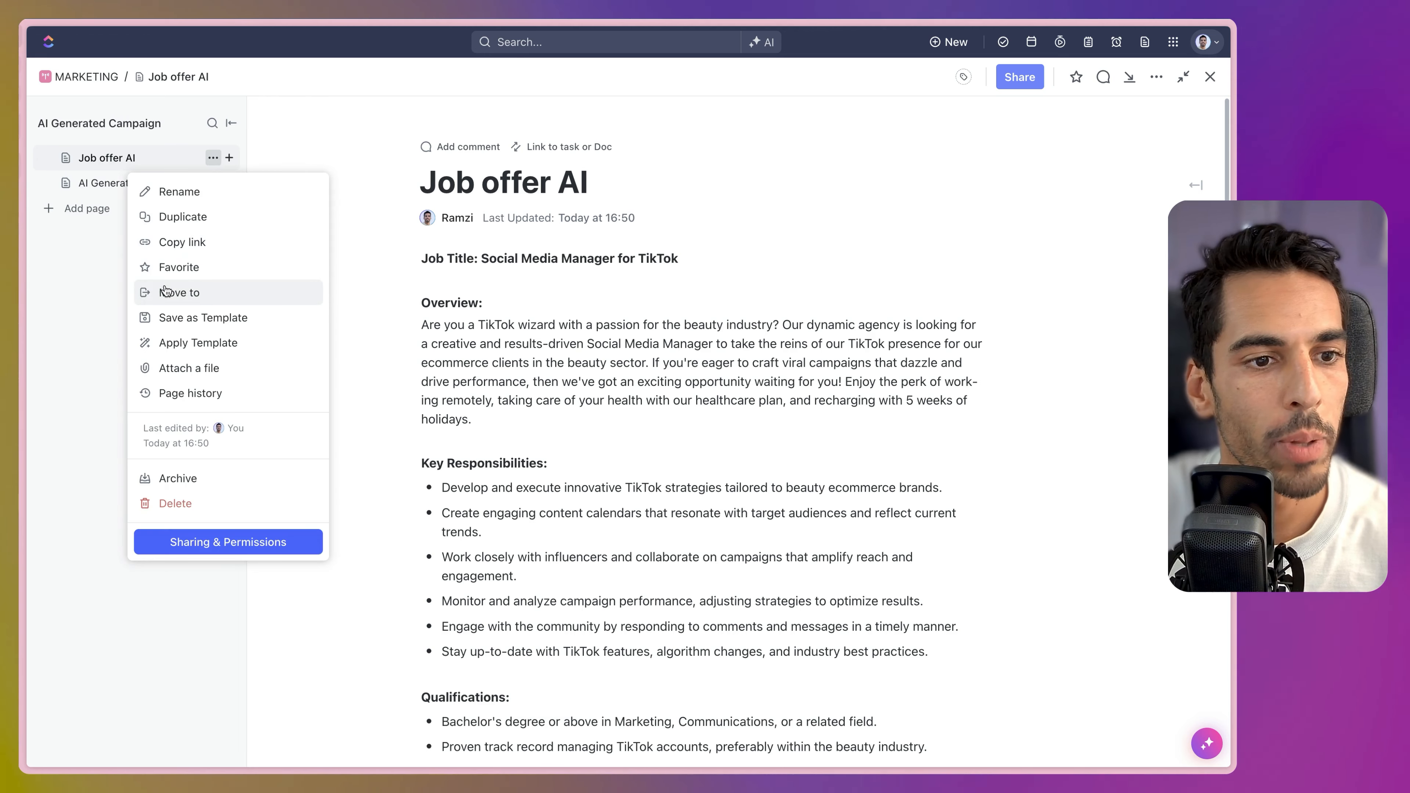
{"action": "left_click", "coordinate": [187, 227]}
{"action": "left_click", "coordinate": [657, 183]}
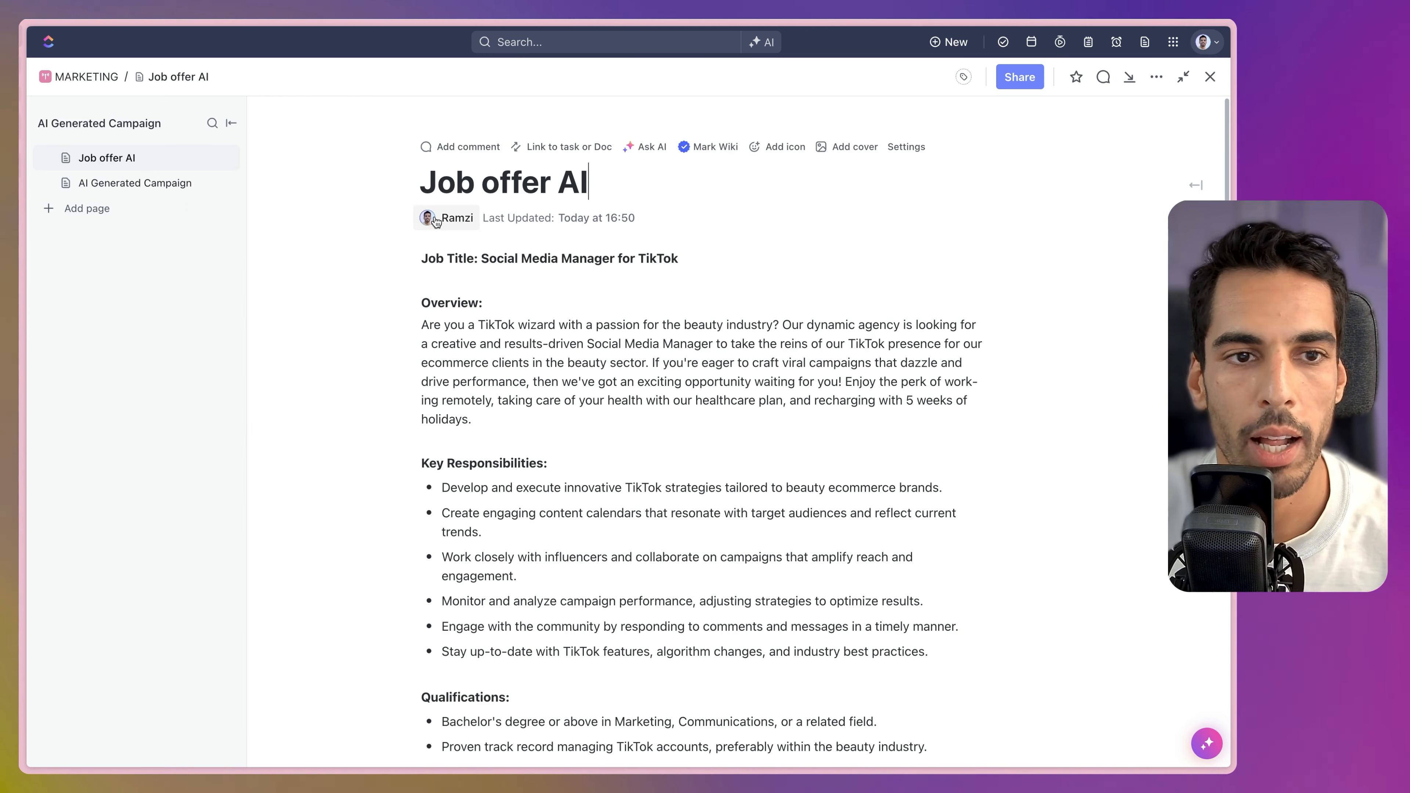
{"action": "left_click_drag", "start_coordinate": [607, 184], "coordinate": [697, 184]}
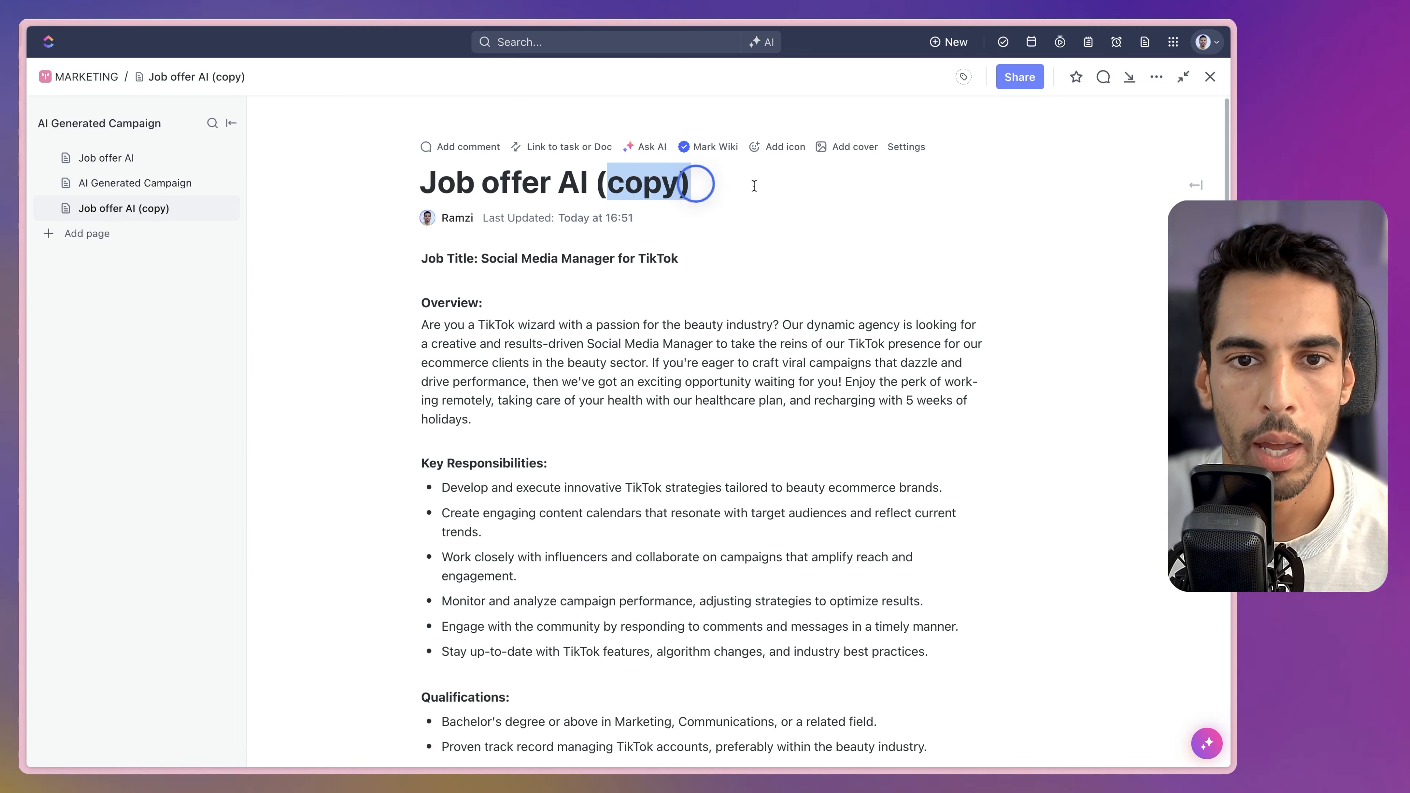
{"action": "key", "text": "BackSpace"}
{"action": "key", "text": "BackSpace"}
{"action": "type", "text": "- Spain"}
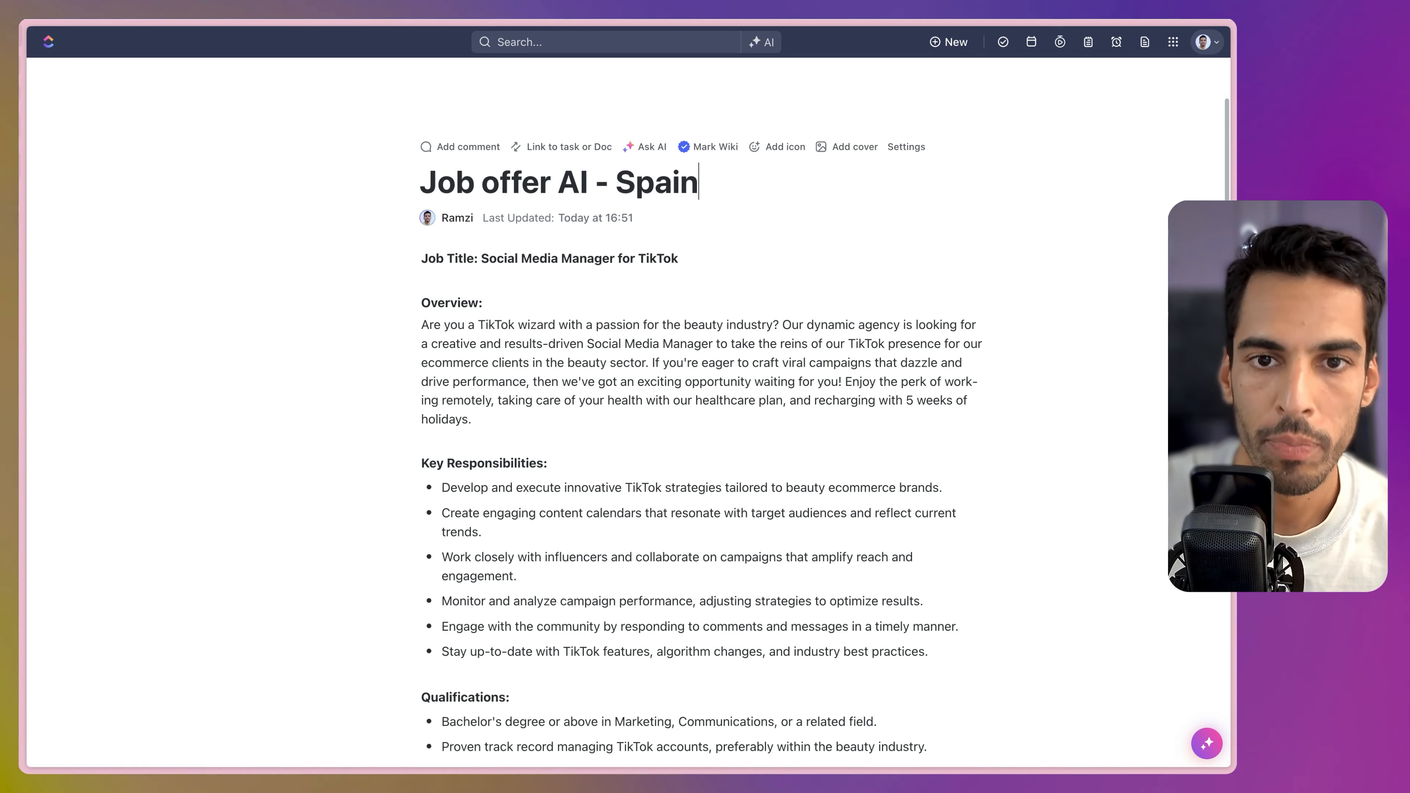
Select the entire job offer text on the Spain copy.
{"action": "left_click", "coordinate": [589, 404]}
{"action": "key", "text": "super+a"}
{"action": "scroll", "coordinate": [591, 406], "scroll_direction": "down", "scroll_amount": 5}
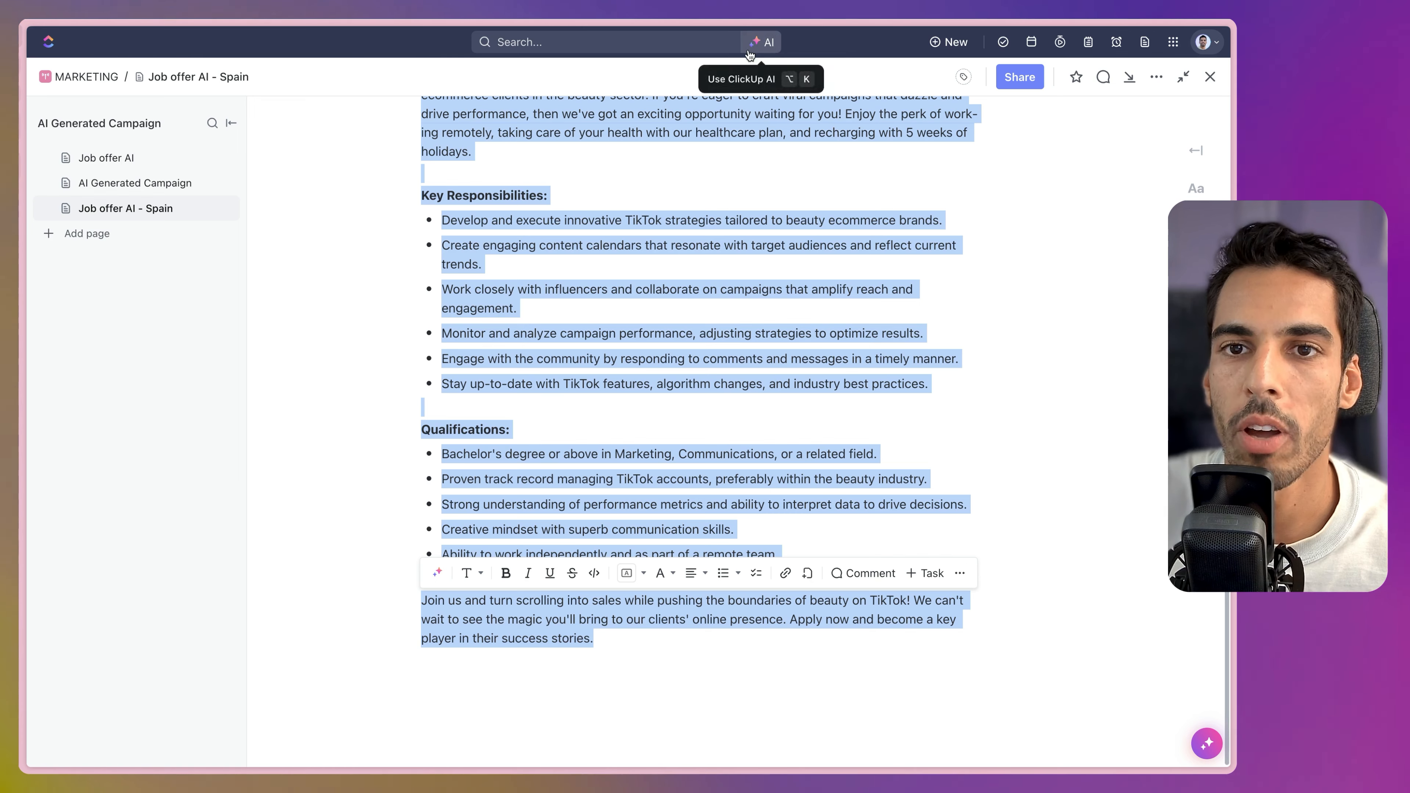
Translate the job offer into Spanish with AI and replace the English text with it.
{"action": "left_click", "coordinate": [436, 576]}
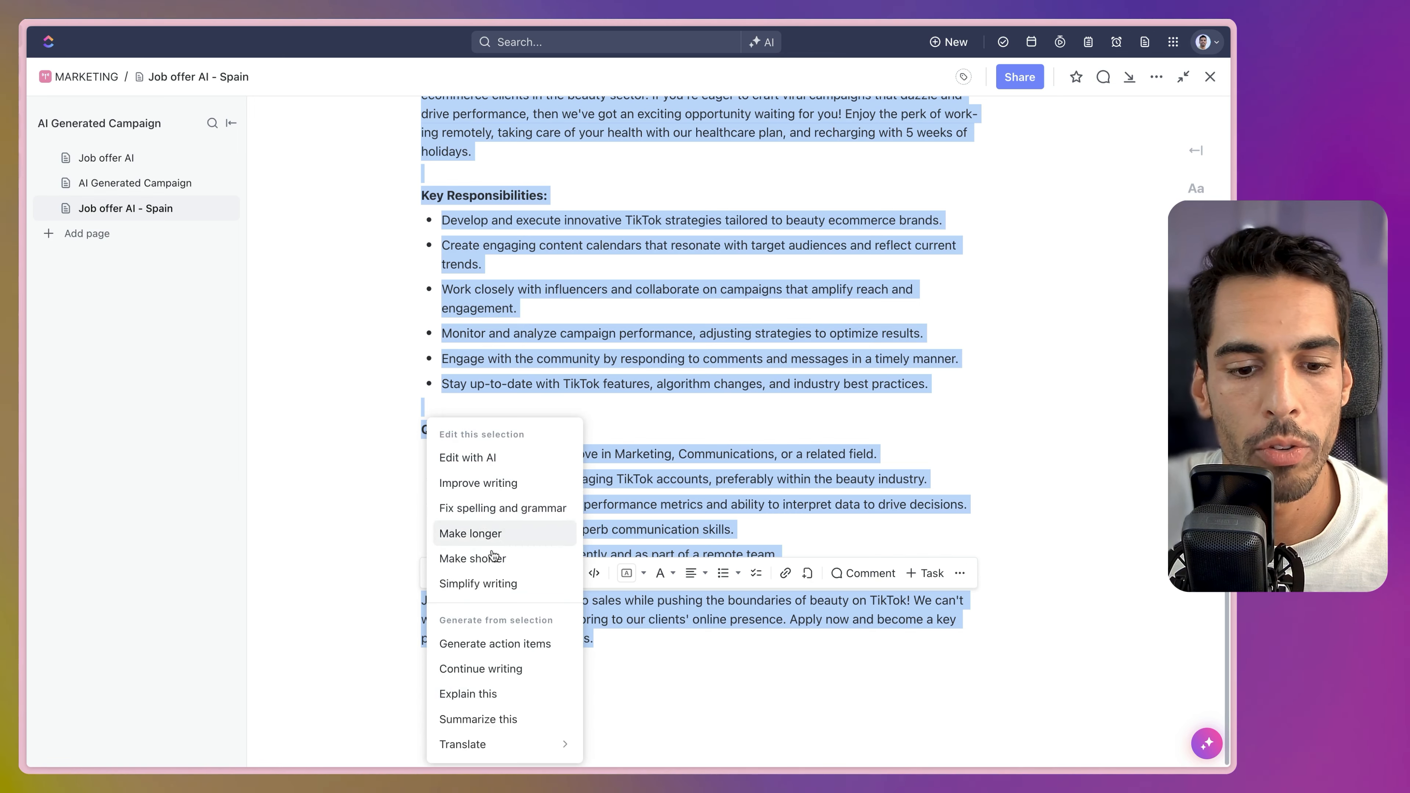
{"action": "left_click", "coordinate": [499, 742]}
{"action": "left_click", "coordinate": [621, 514]}
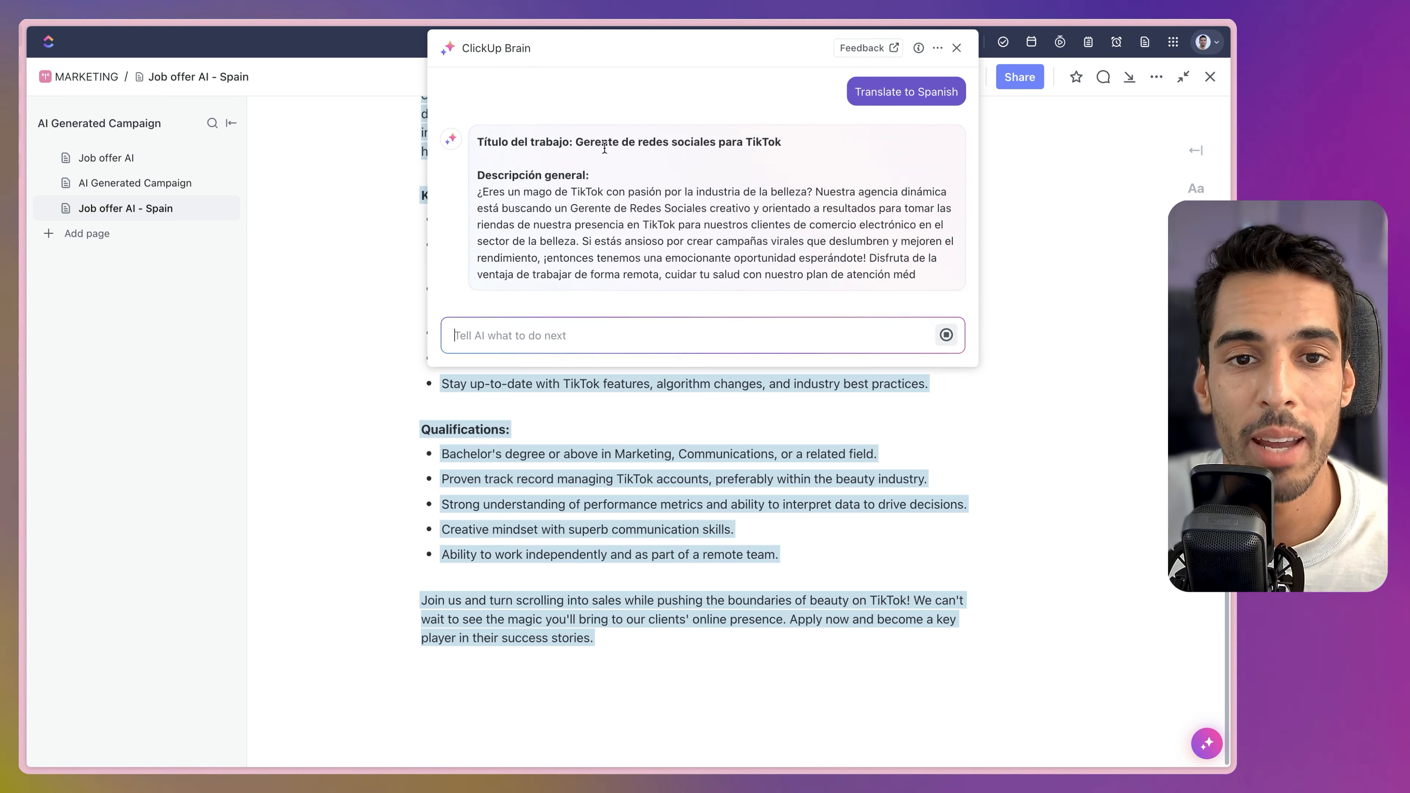
{"action": "scroll", "coordinate": [576, 242], "scroll_direction": "down", "scroll_amount": 3}
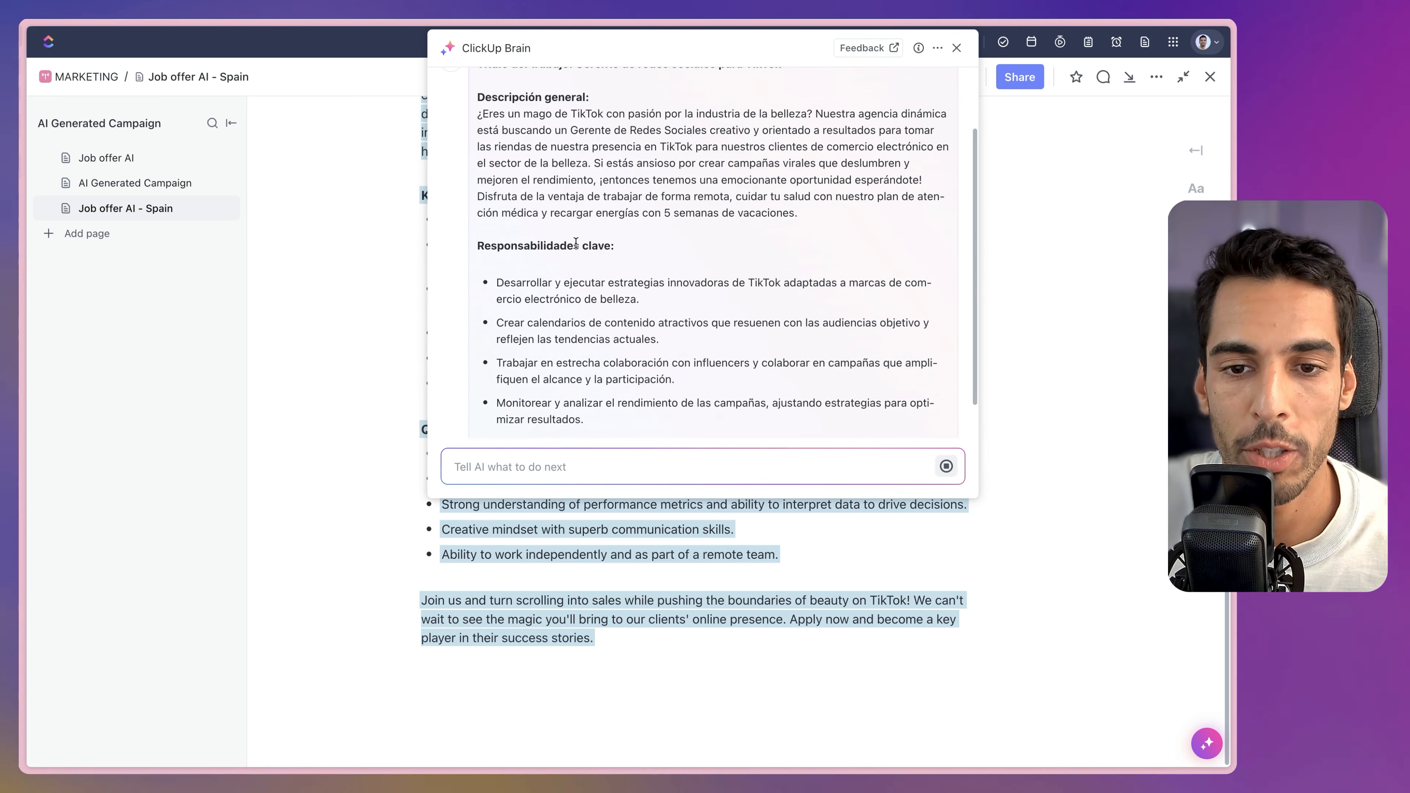
{"action": "scroll", "coordinate": [630, 258], "scroll_direction": "down", "scroll_amount": 1}
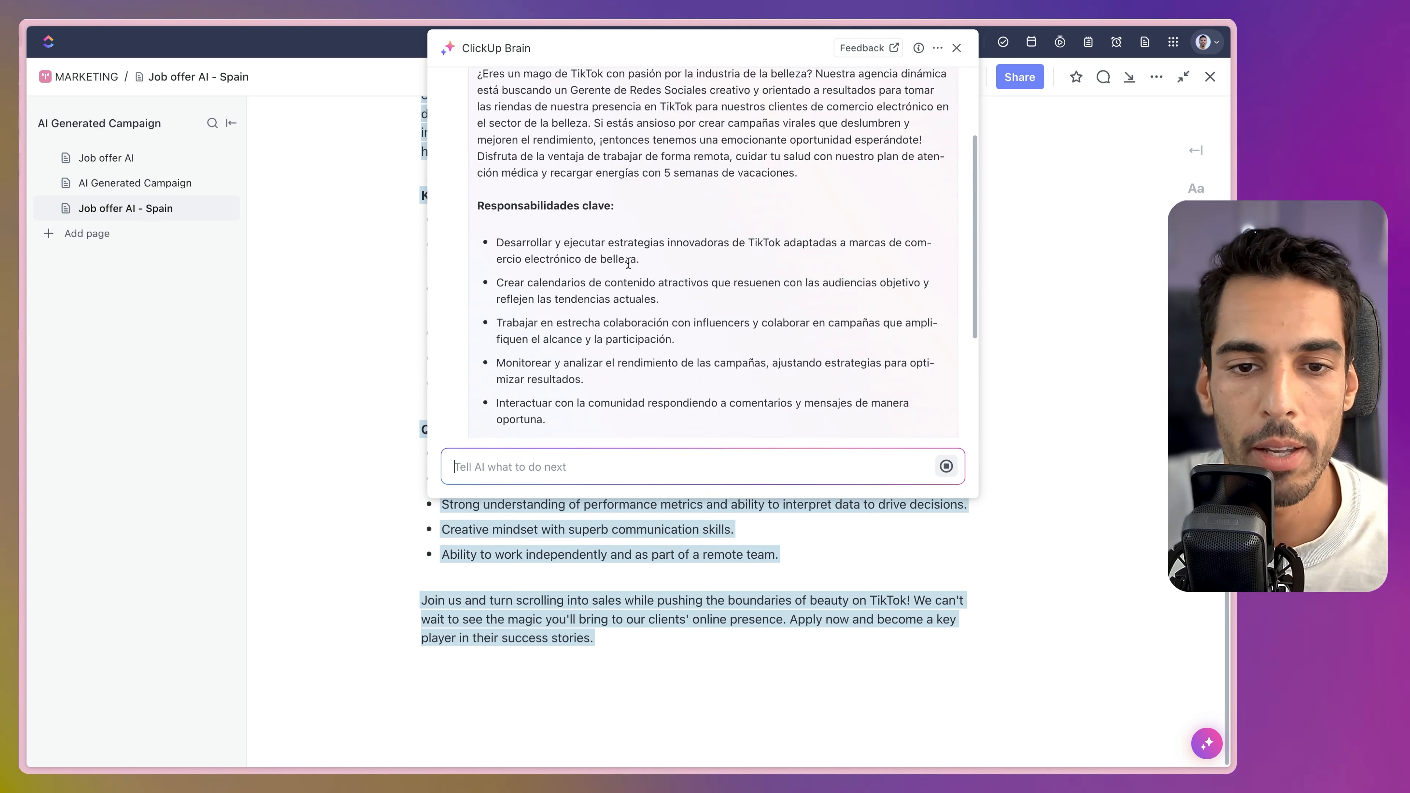
{"action": "scroll", "coordinate": [628, 263], "scroll_direction": "down", "scroll_amount": 5}
{"action": "left_click", "coordinate": [461, 397]}
Deselect the translated text and open the AI Generated Campaign page.
{"action": "left_click", "coordinate": [640, 323]}
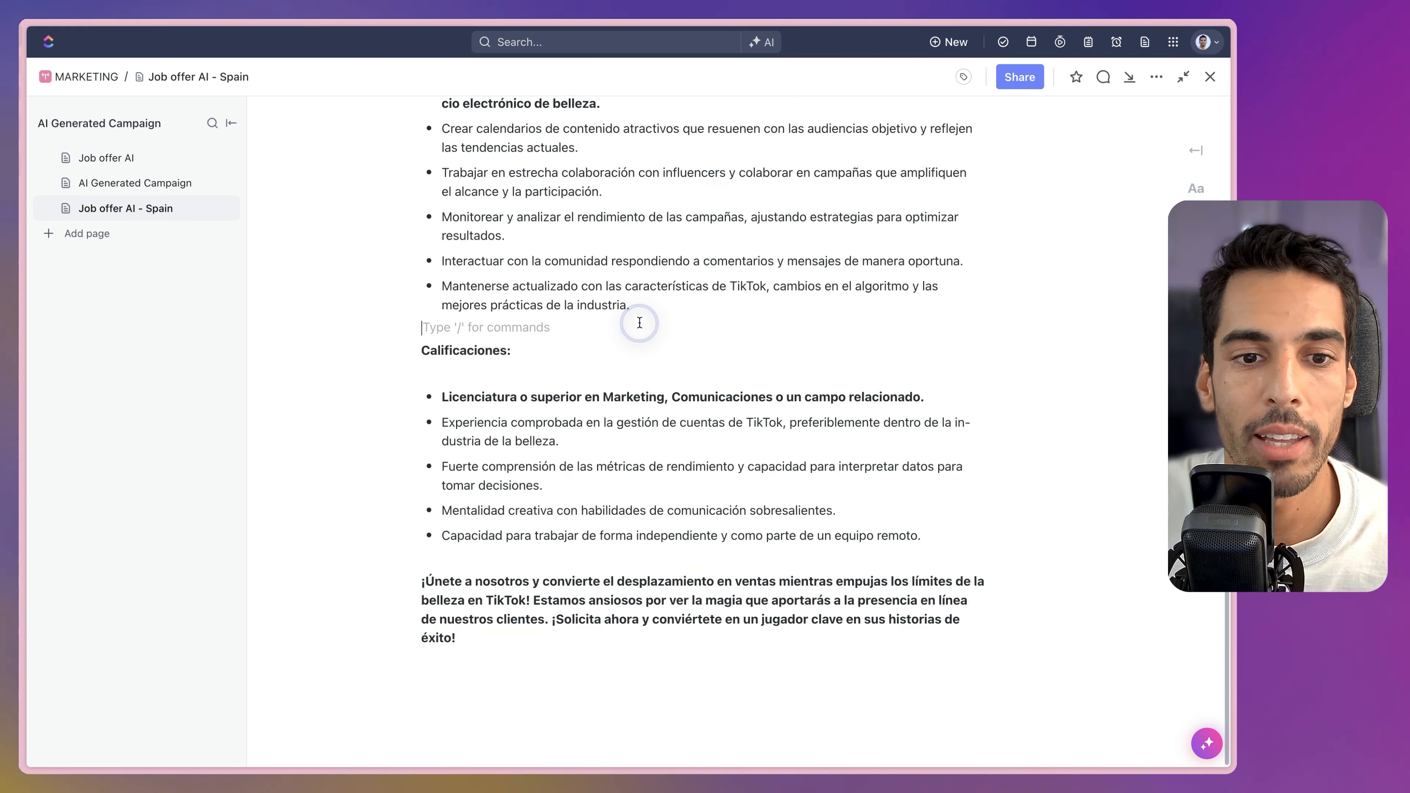
{"action": "left_click", "coordinate": [636, 288]}
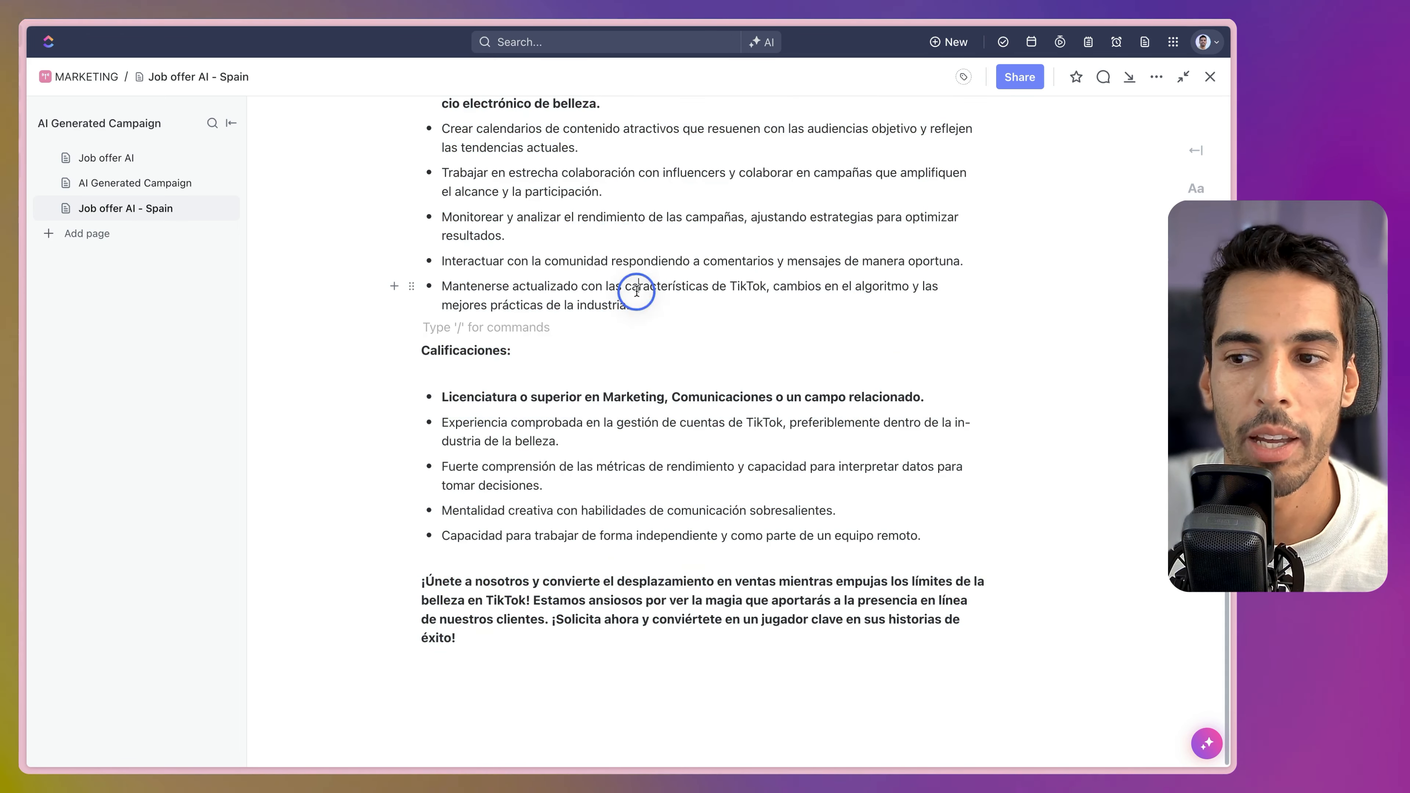
{"action": "scroll", "coordinate": [428, 281], "scroll_direction": "up", "scroll_amount": 10}
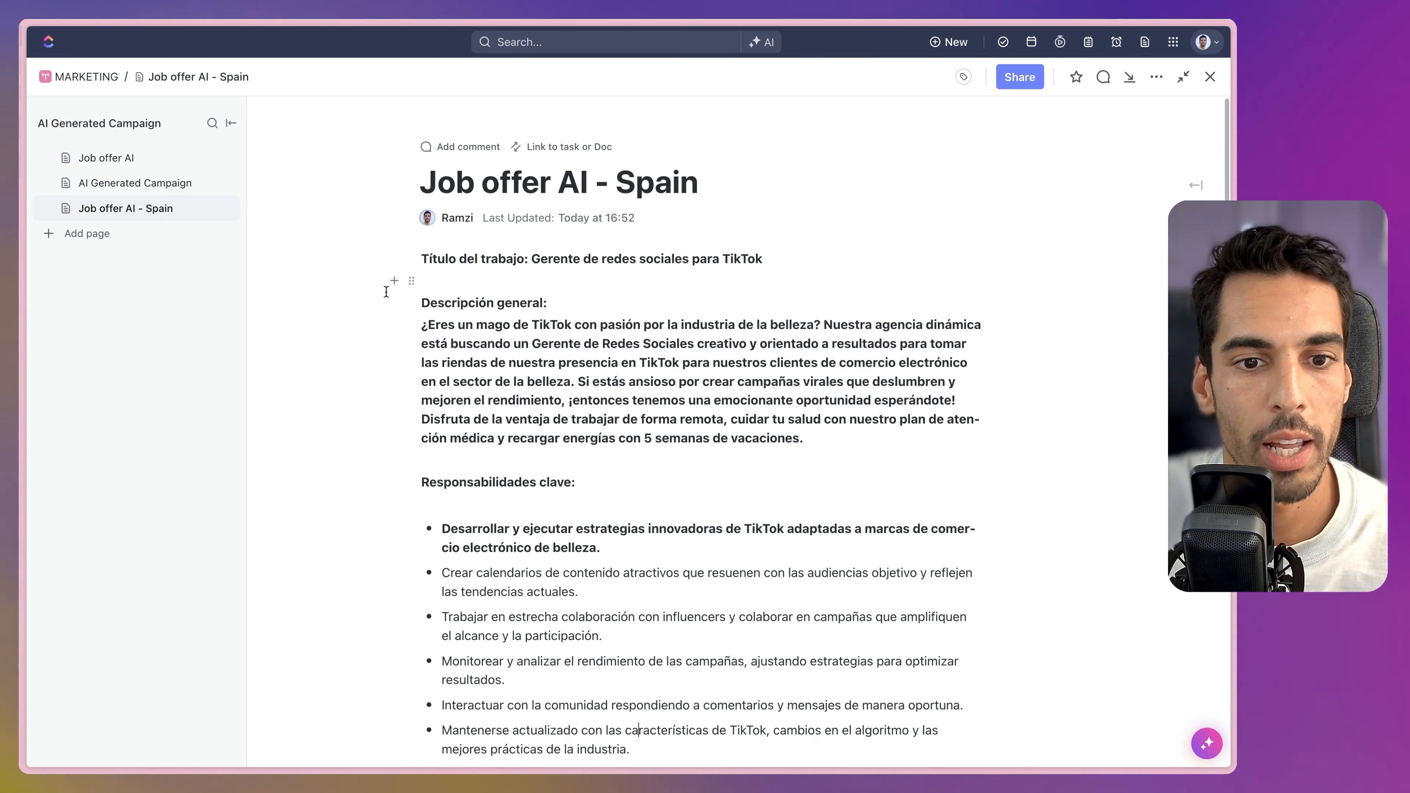
{"action": "left_click", "coordinate": [136, 183]}
Copy the first campaign idea into a new blank page.
{"action": "left_click_drag", "start_coordinate": [744, 369], "coordinate": [440, 230]}
{"action": "key", "text": "ctrl+c"}
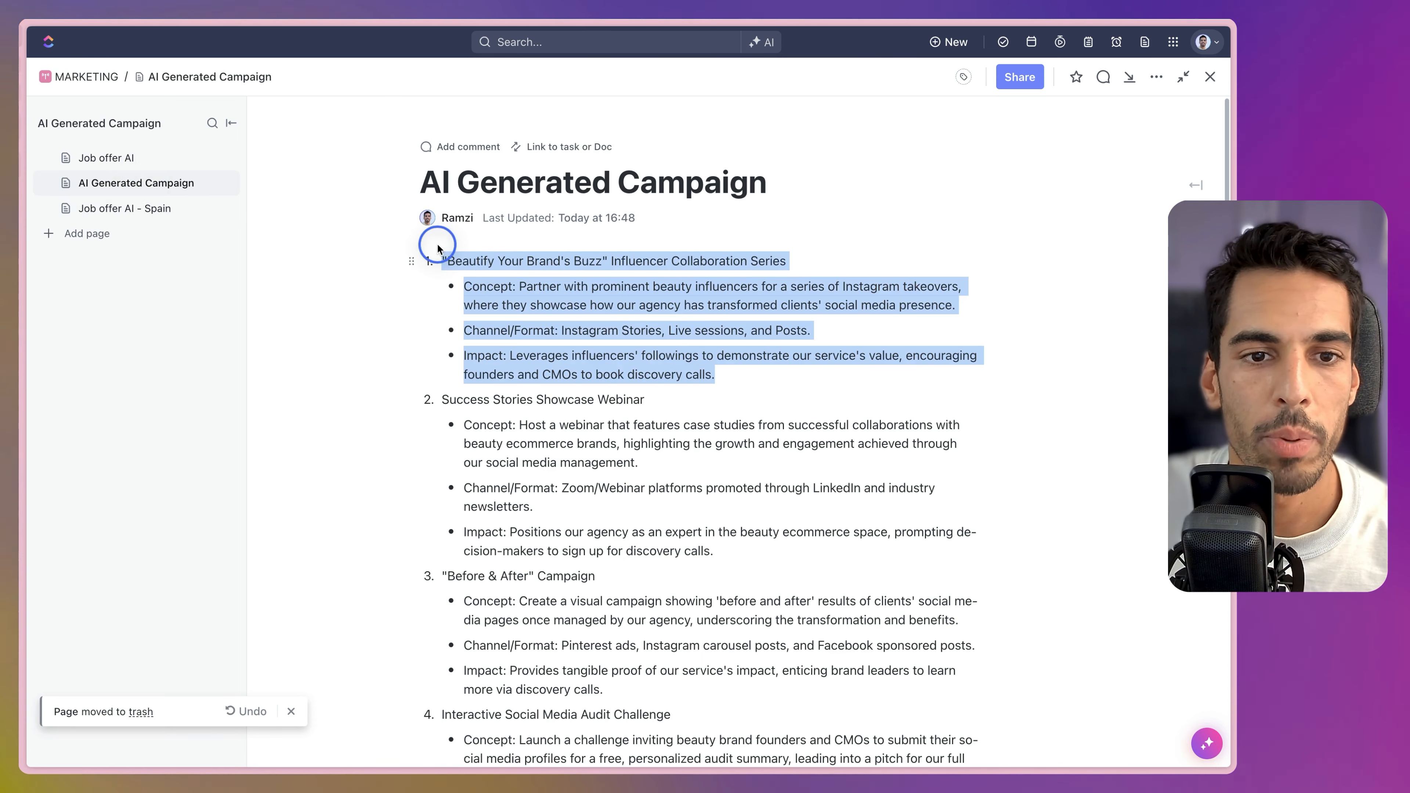
{"action": "left_click", "coordinate": [95, 235]}
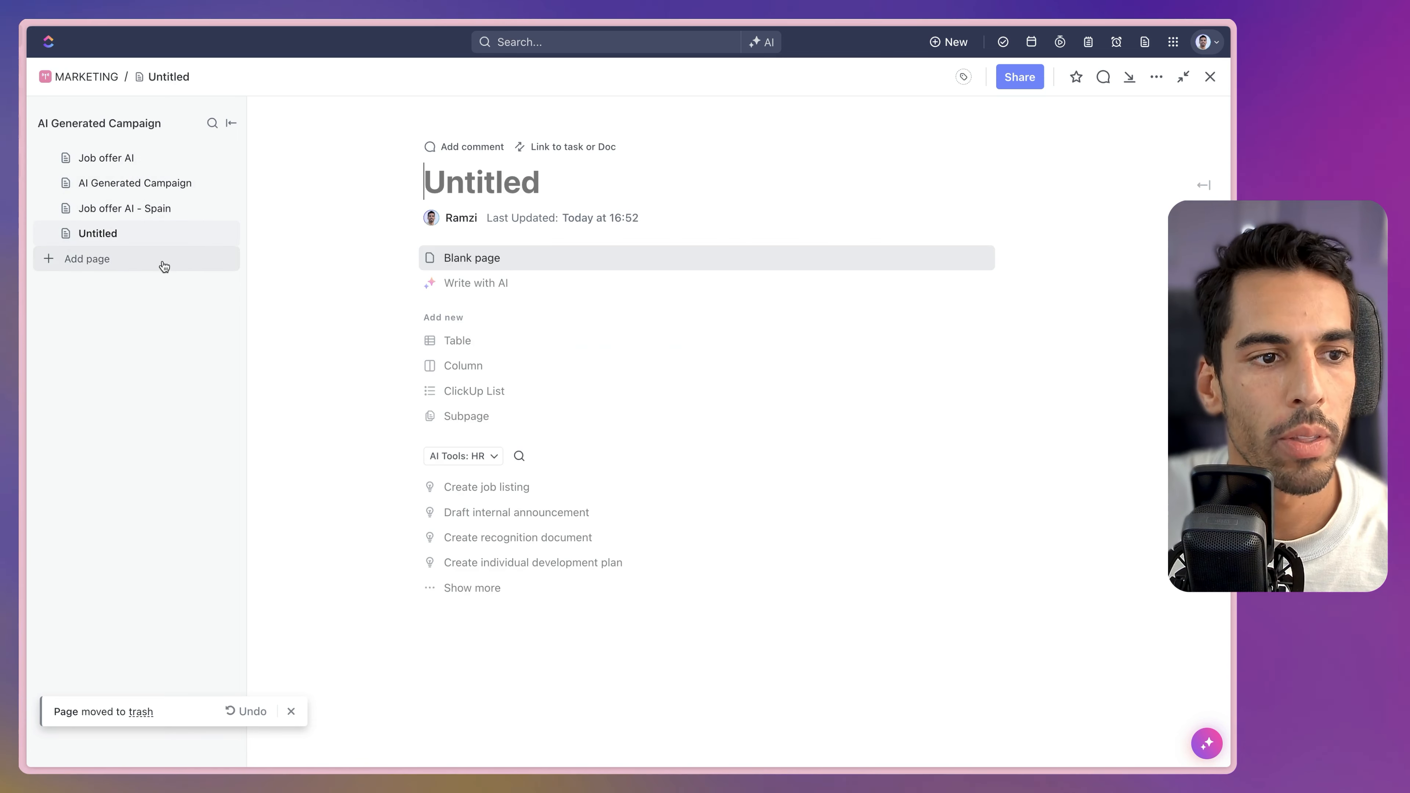
{"action": "left_click", "coordinate": [466, 269]}
{"action": "left_click", "coordinate": [444, 261]}
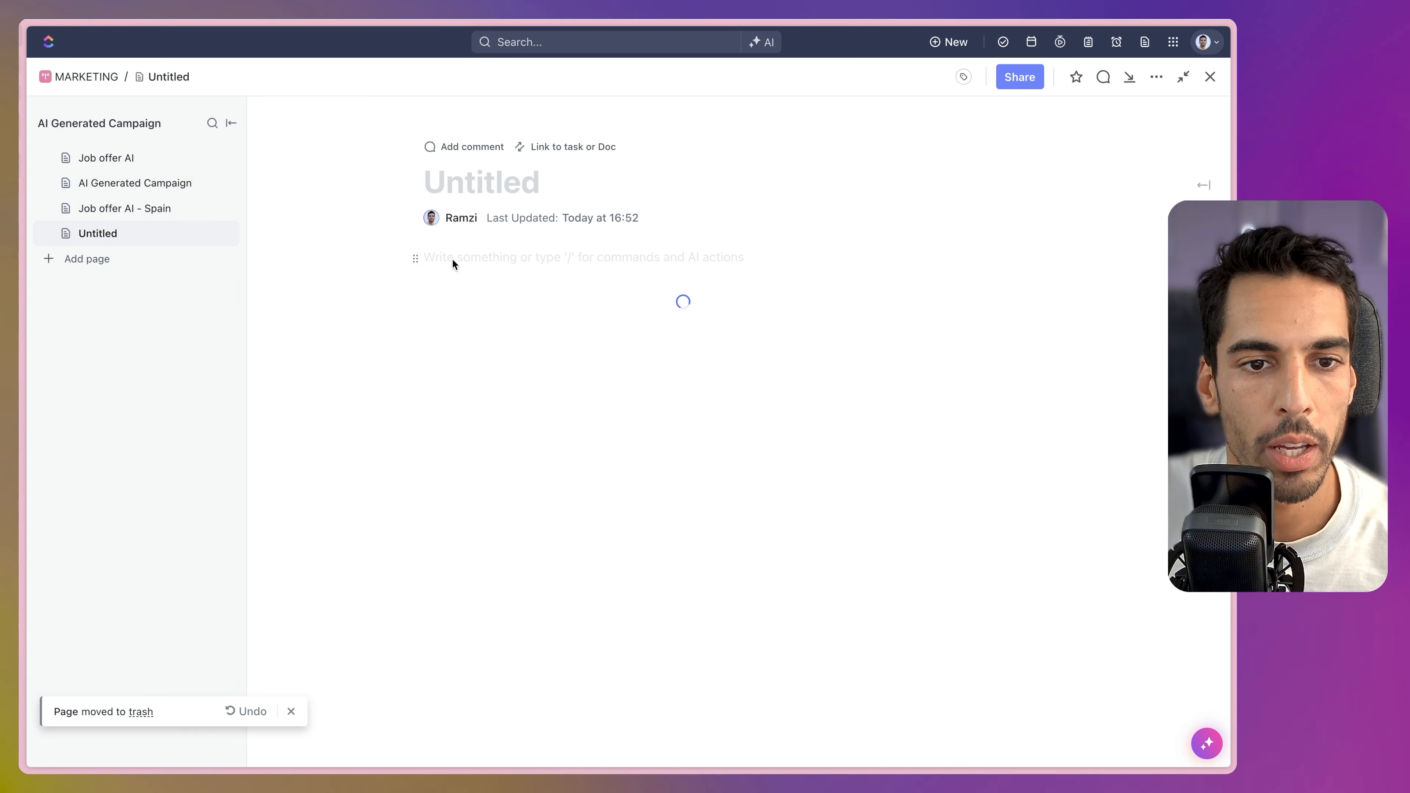
{"action": "key", "text": "ctrl+v"}
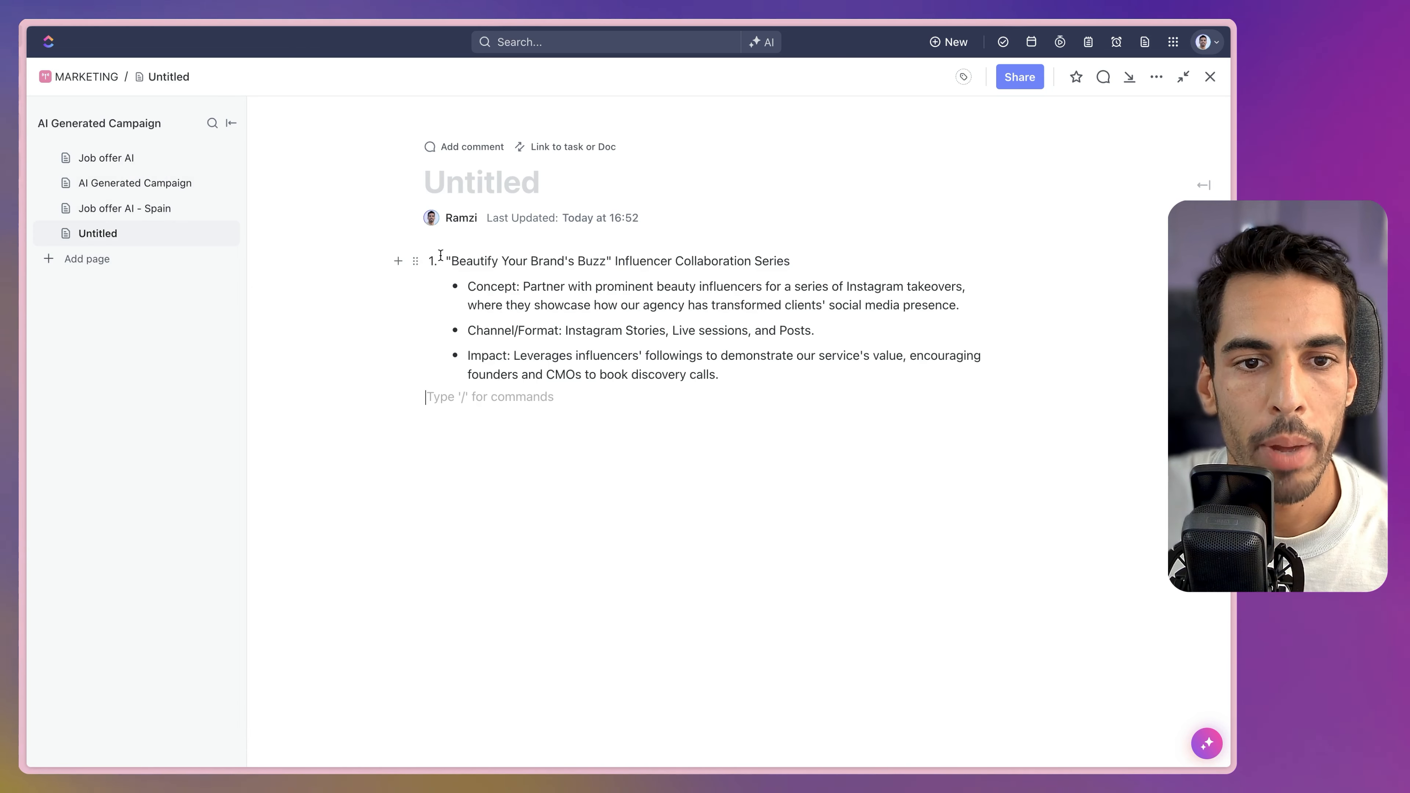
Title the new page 'Beautify Your Brand's Buzz' using the phrase from the pasted idea.
{"action": "left_click_drag", "start_coordinate": [453, 261], "coordinate": [606, 267]}
{"action": "key", "text": "ctrl+c"}
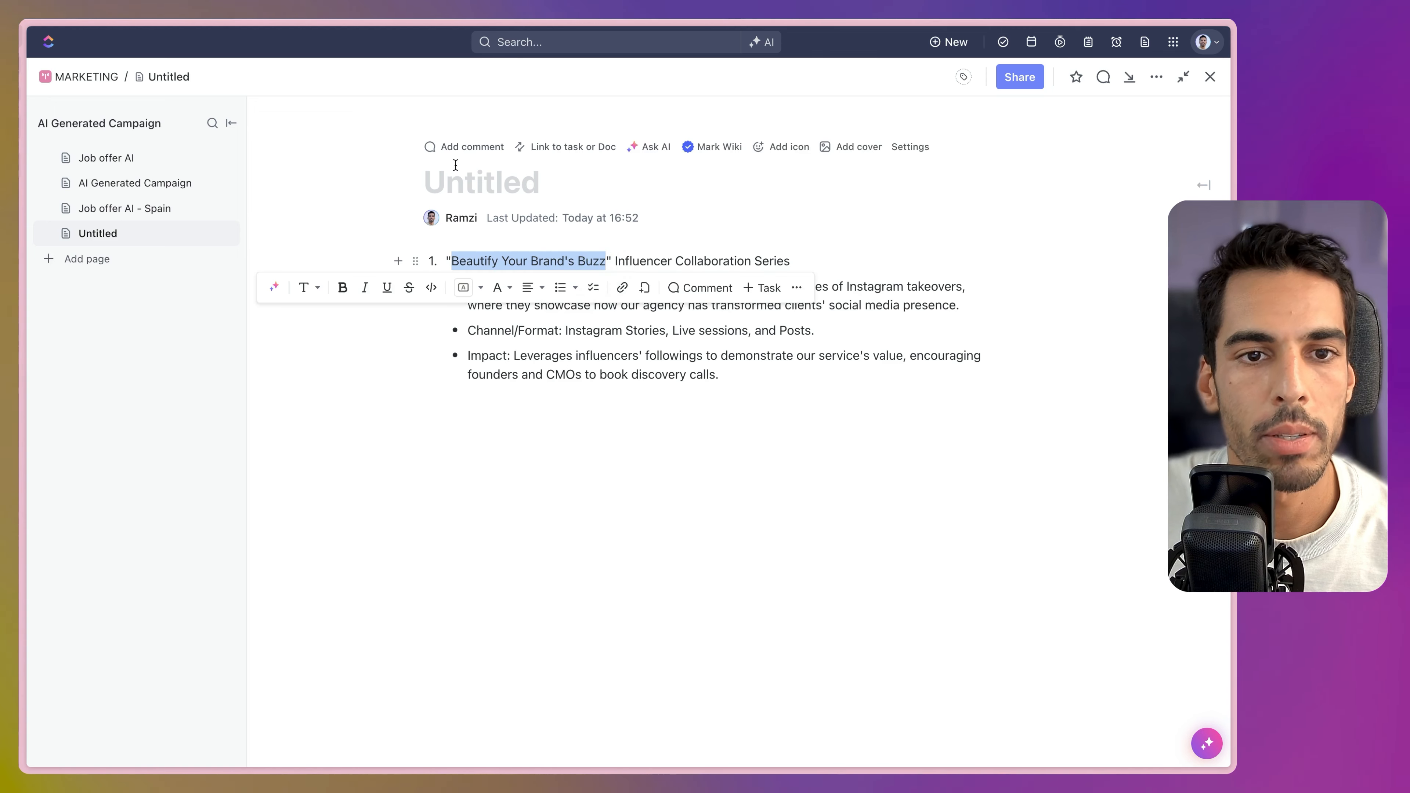
{"action": "left_click", "coordinate": [460, 180]}
{"action": "key", "text": "ctrl+v"}
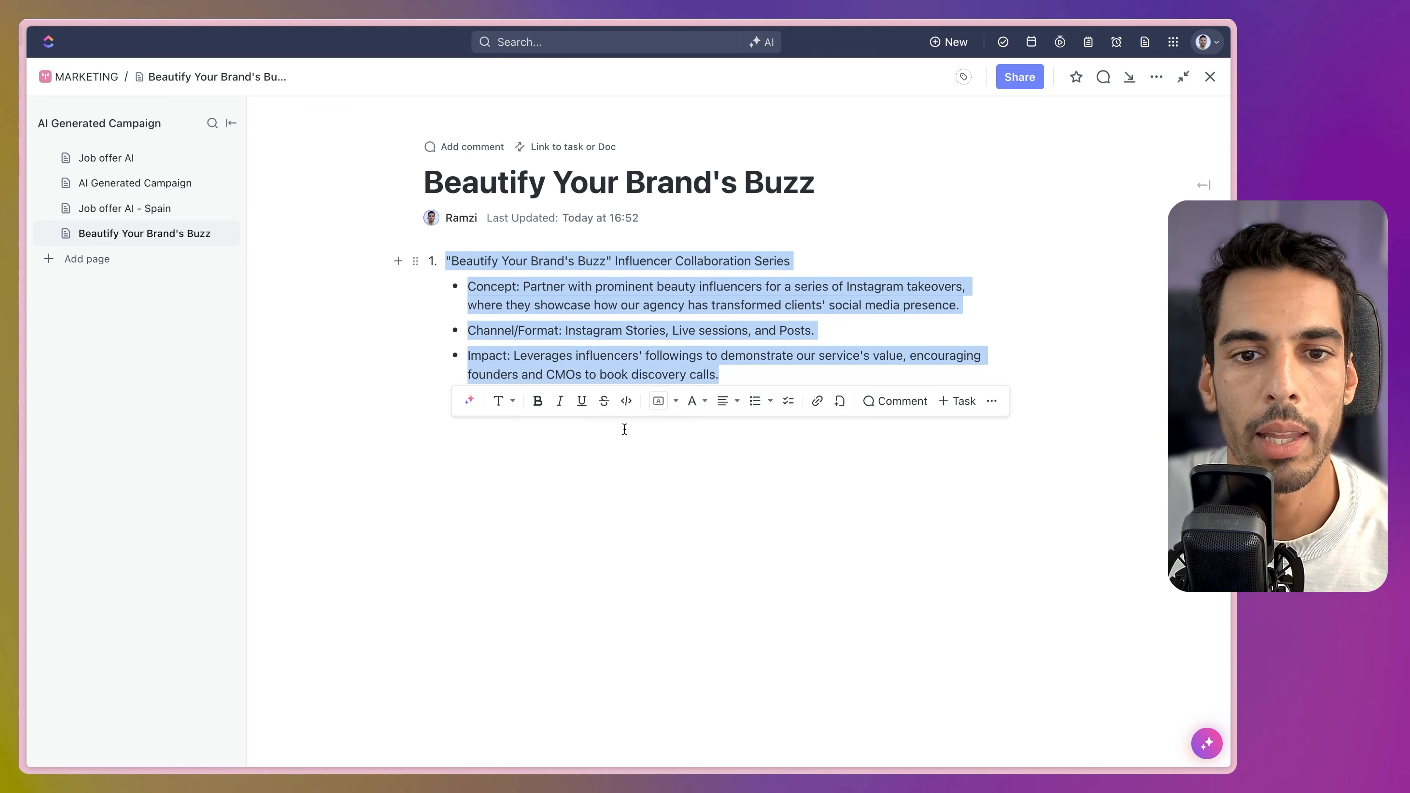
{"action": "left_click", "coordinate": [469, 401]}
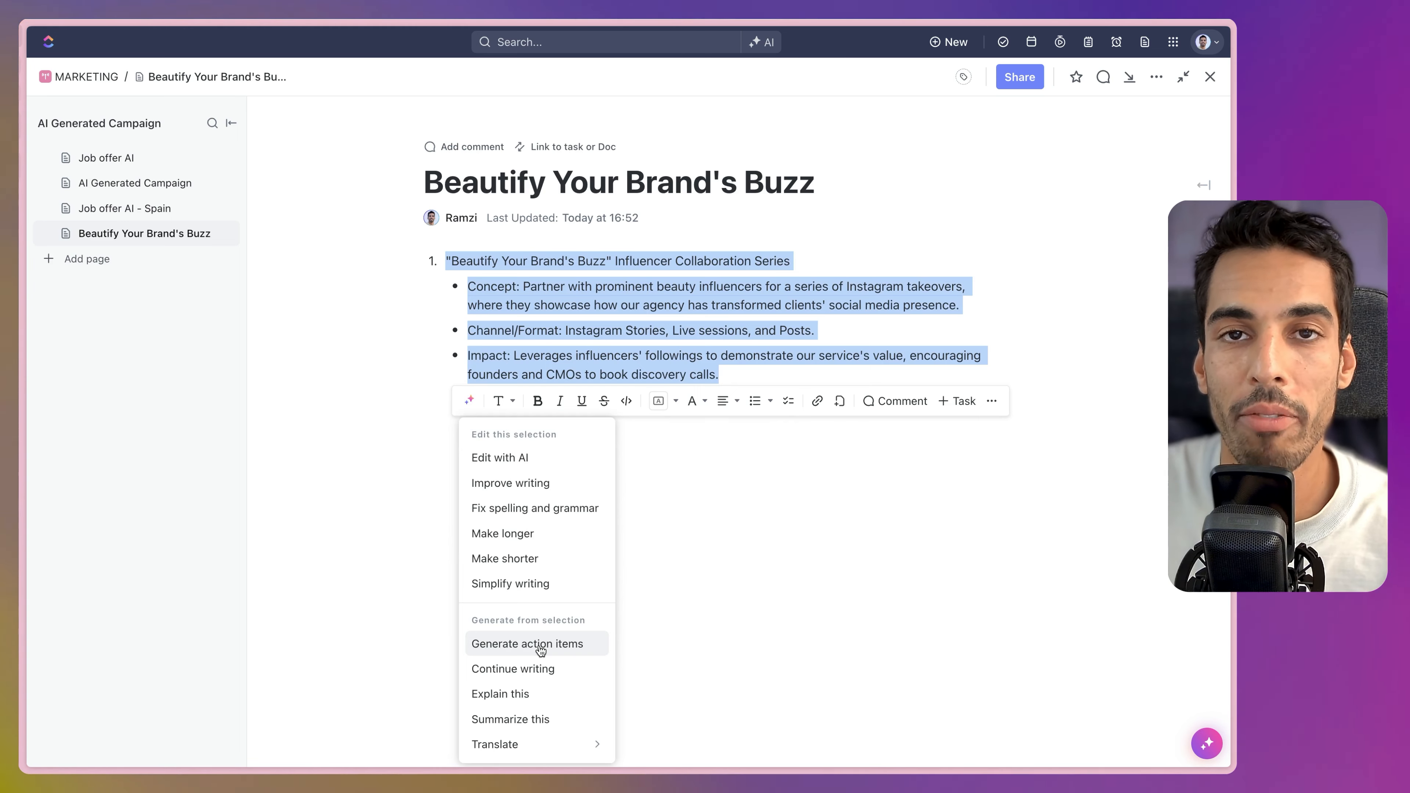
Generate five AI action items from the campaign idea and insert them below it.
{"action": "left_click", "coordinate": [540, 646]}
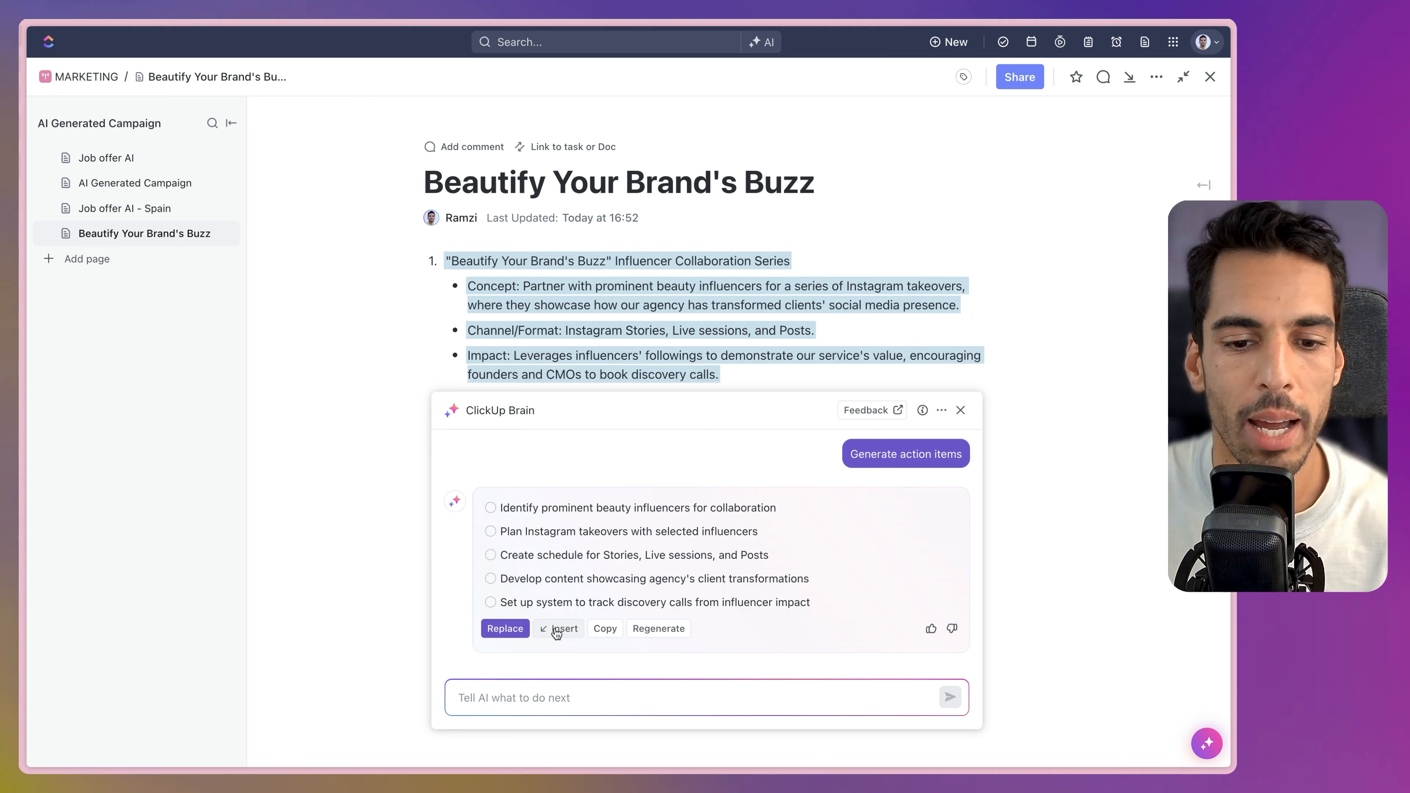
{"action": "left_click", "coordinate": [556, 629]}
{"action": "left_click_drag", "start_coordinate": [544, 533], "coordinate": [452, 400]}
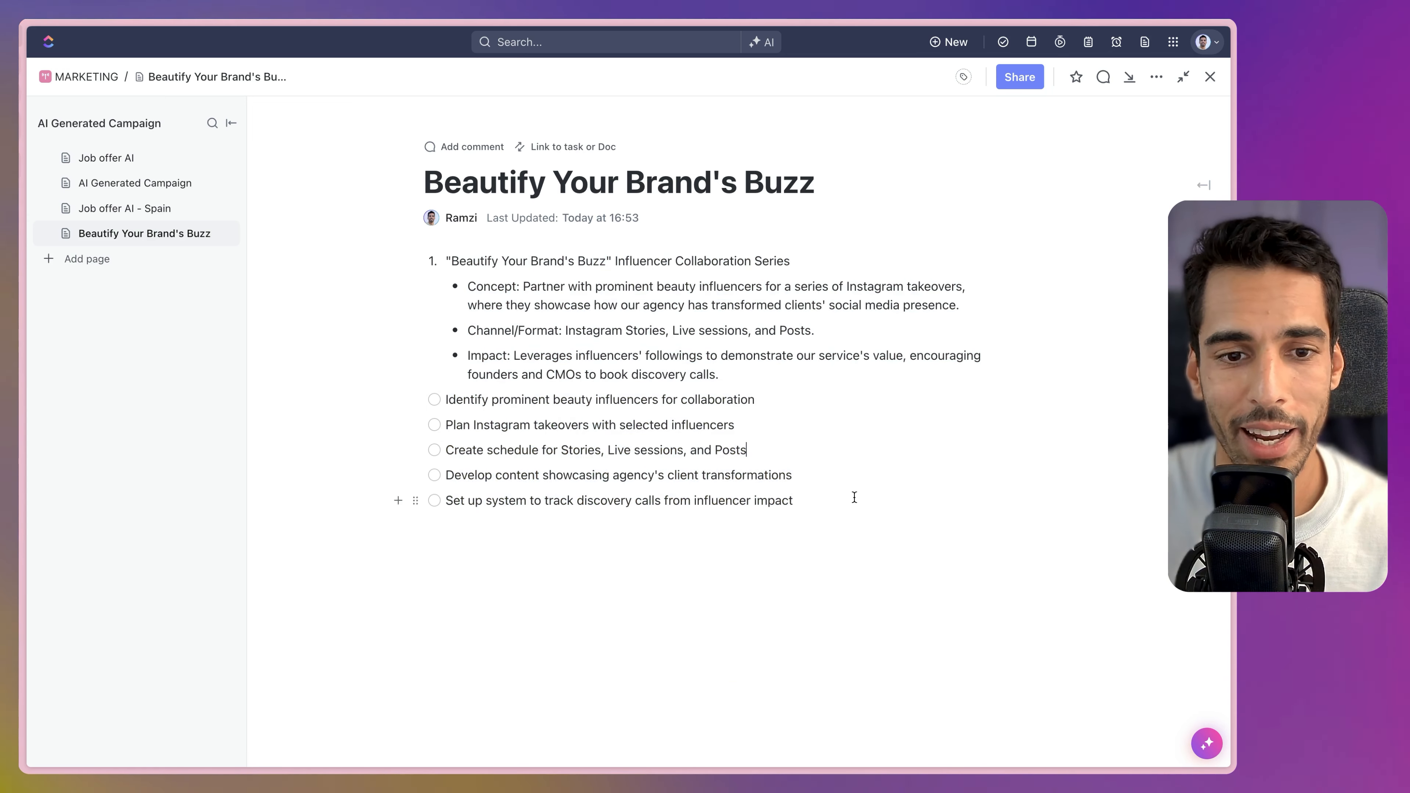
{"action": "left_click_drag", "start_coordinate": [853, 499], "coordinate": [448, 390]}
Try turning the action items into tasks, cancel the list chooser, and return to Job offer AI.
{"action": "left_click", "coordinate": [838, 528]}
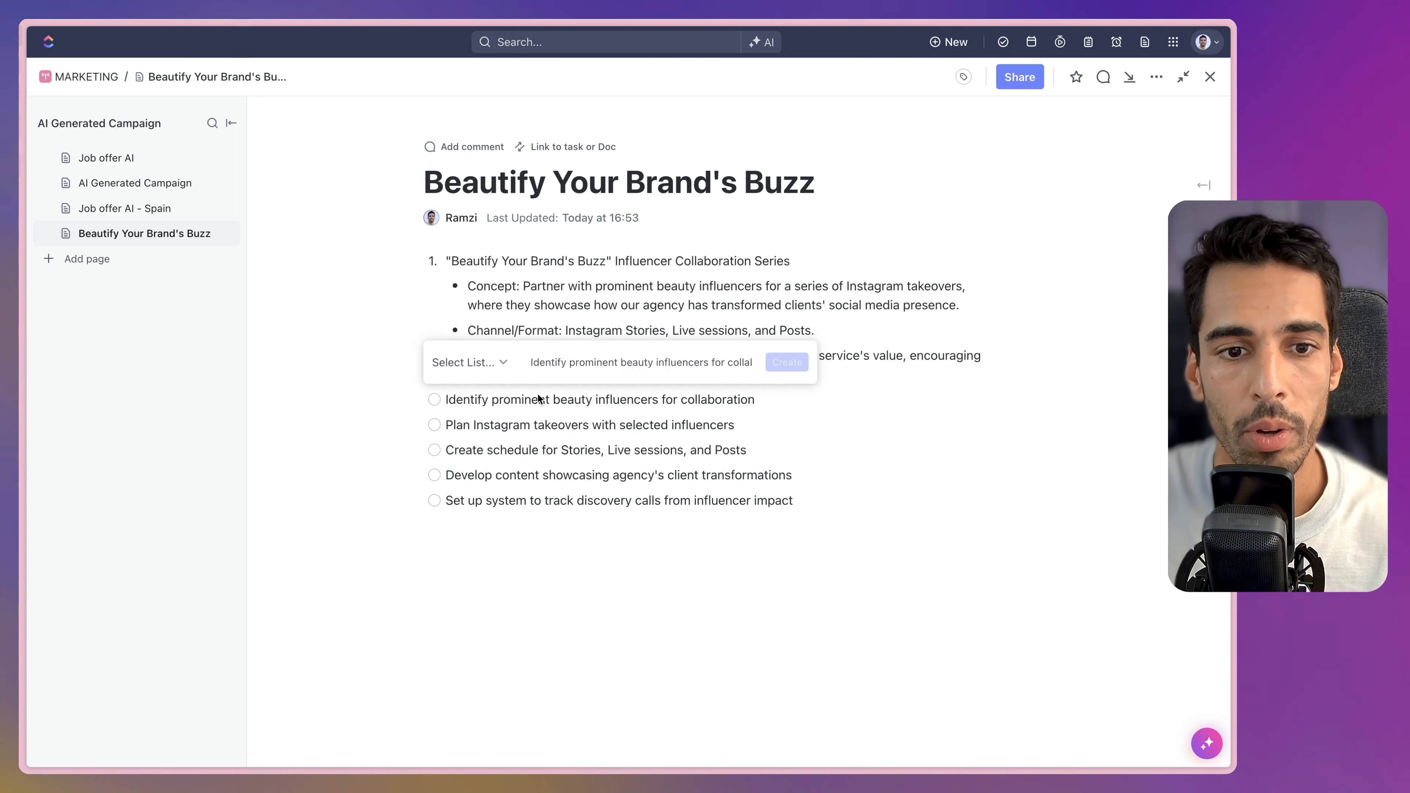
{"action": "left_click", "coordinate": [471, 362]}
{"action": "left_click", "coordinate": [911, 470]}
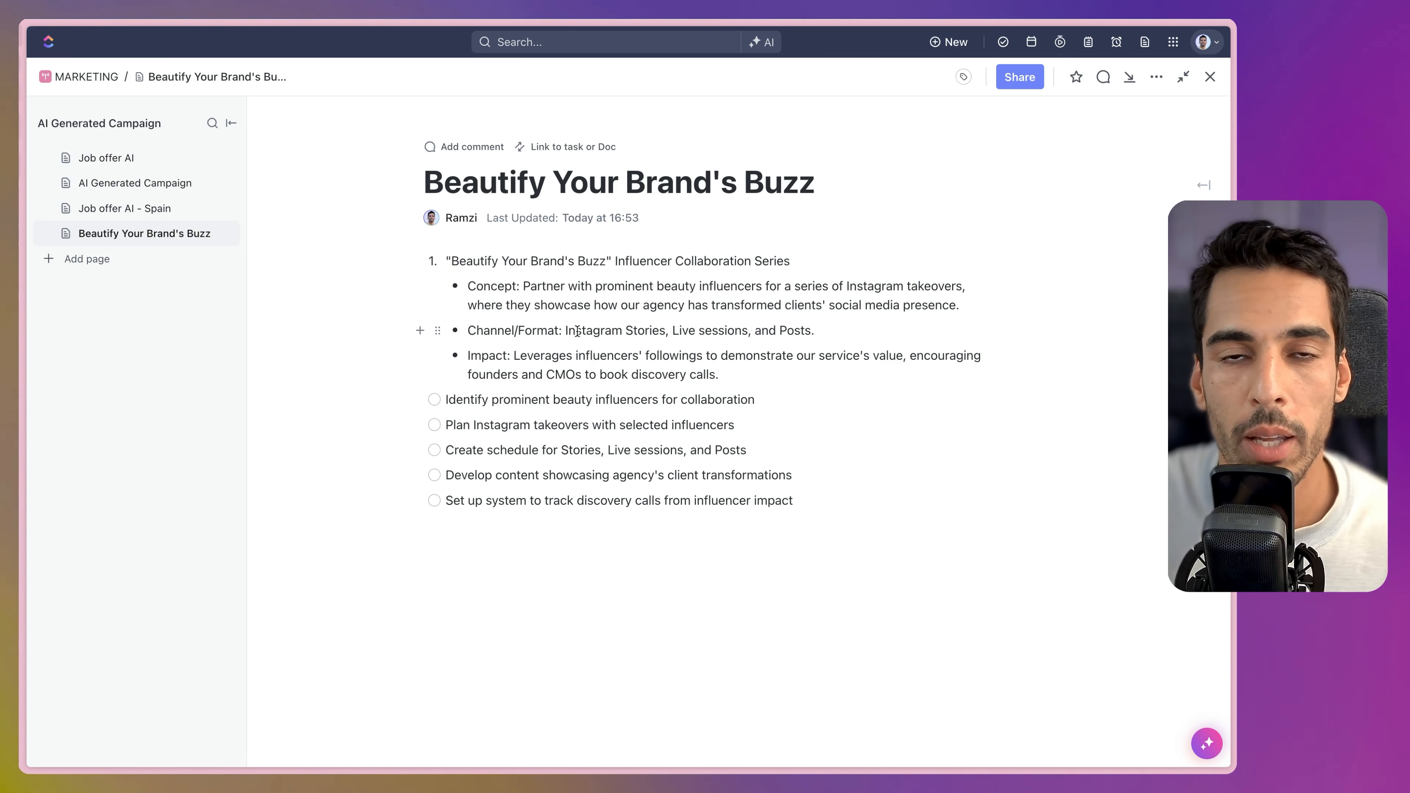
{"action": "left_click", "coordinate": [127, 163]}
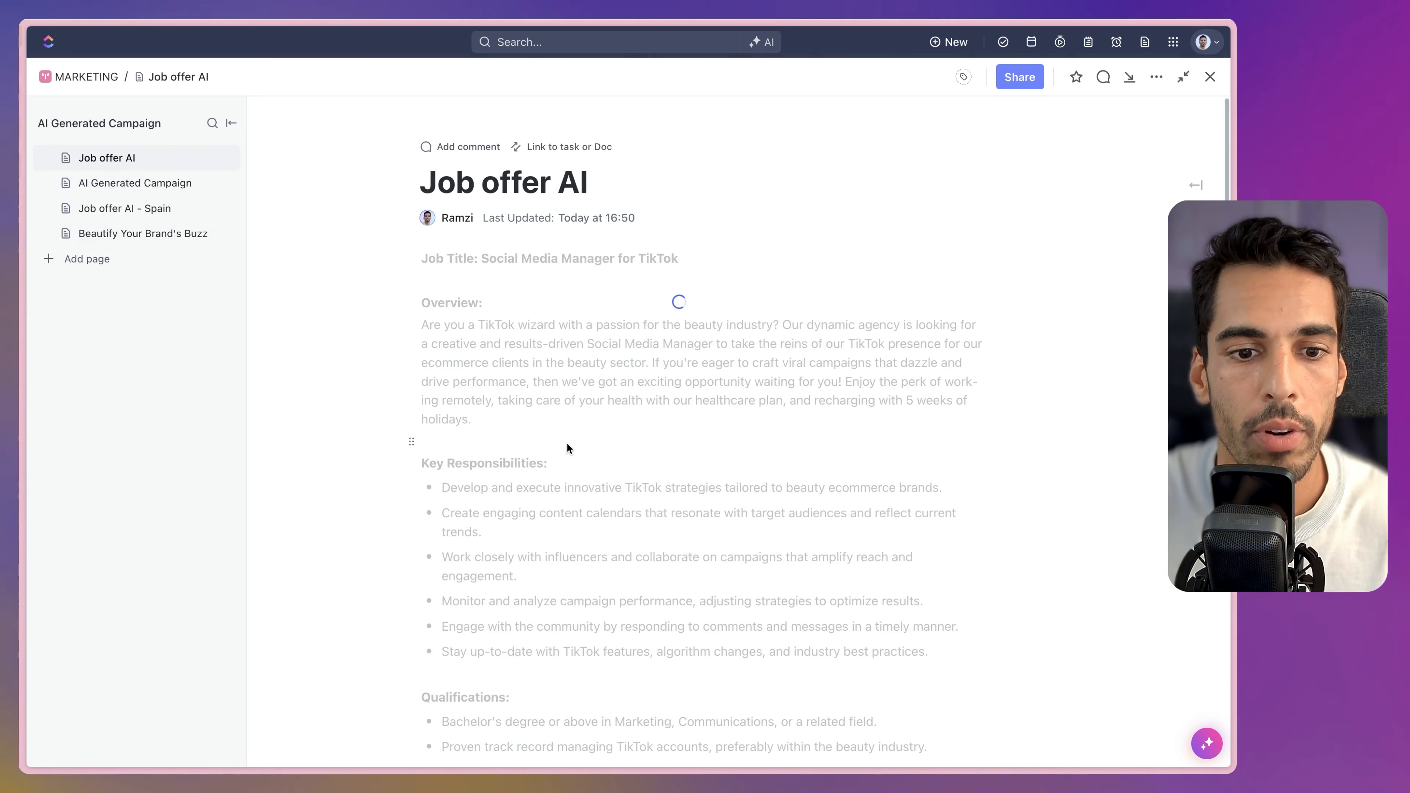
Select the whole job offer and replace it with an AI rewrite prompted 'make it more formal'.
{"action": "scroll", "coordinate": [685, 389], "scroll_direction": "down", "scroll_amount": 3}
{"action": "scroll", "coordinate": [735, 509], "scroll_direction": "down", "scroll_amount": 3}
{"action": "key", "text": "ctrl+a"}
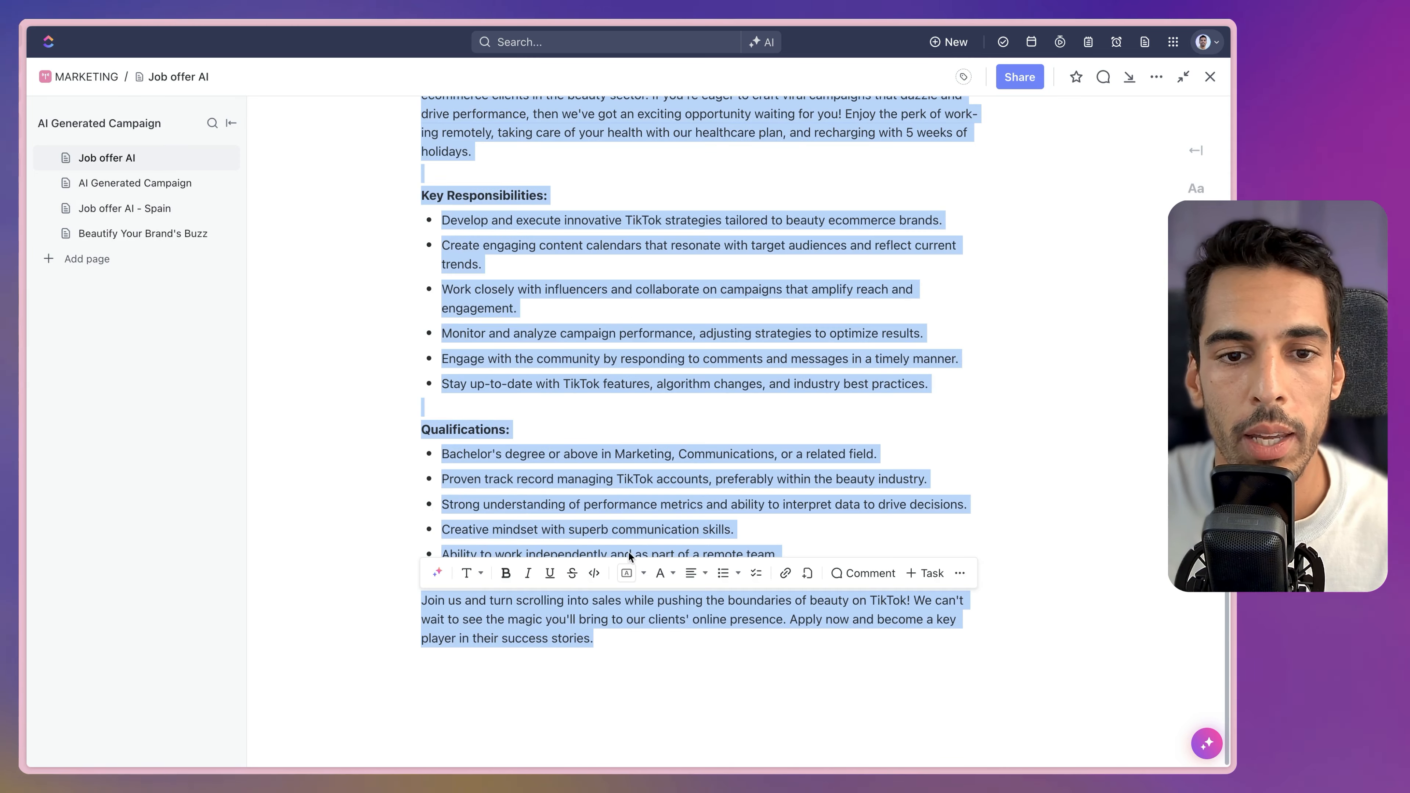
{"action": "left_click", "coordinate": [438, 575]}
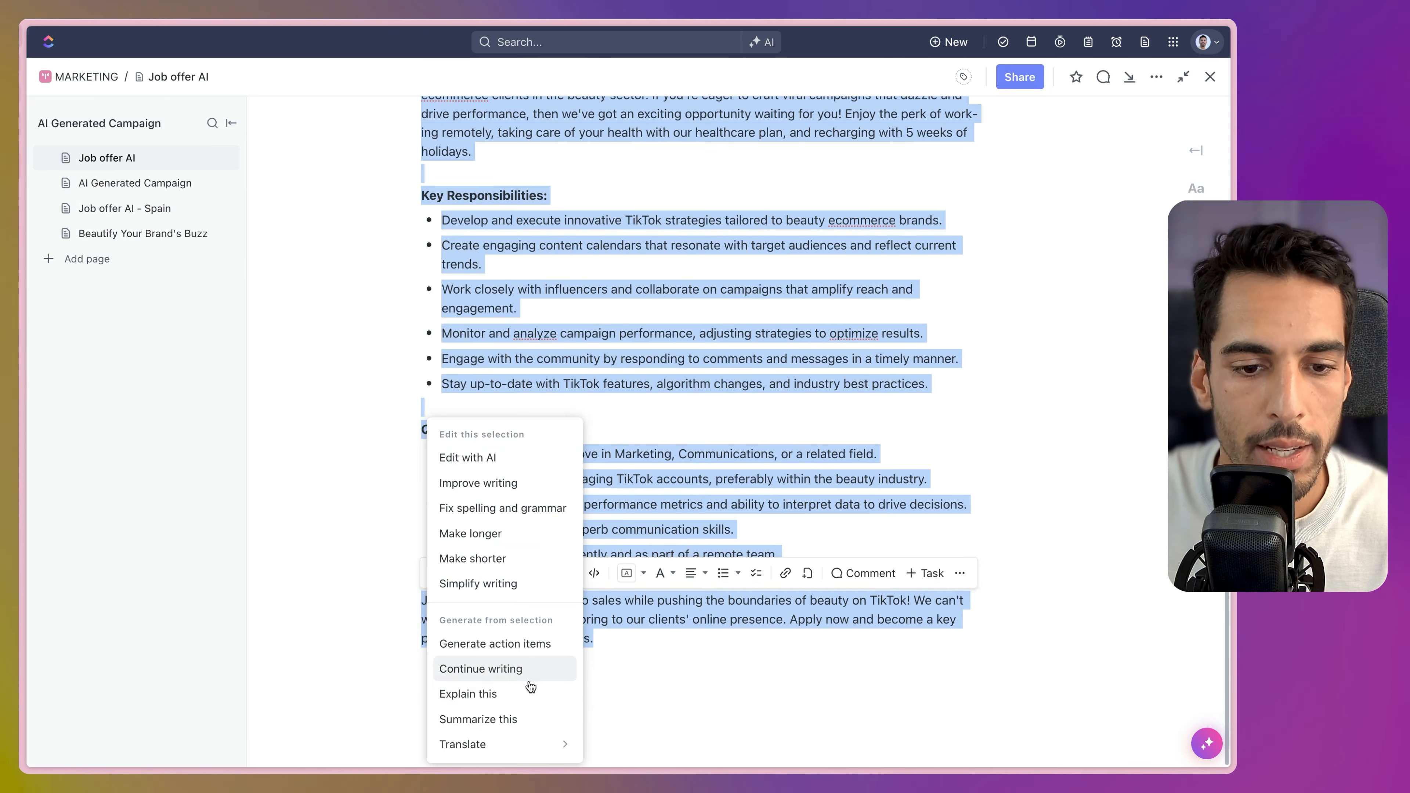
{"action": "left_click", "coordinate": [487, 457]}
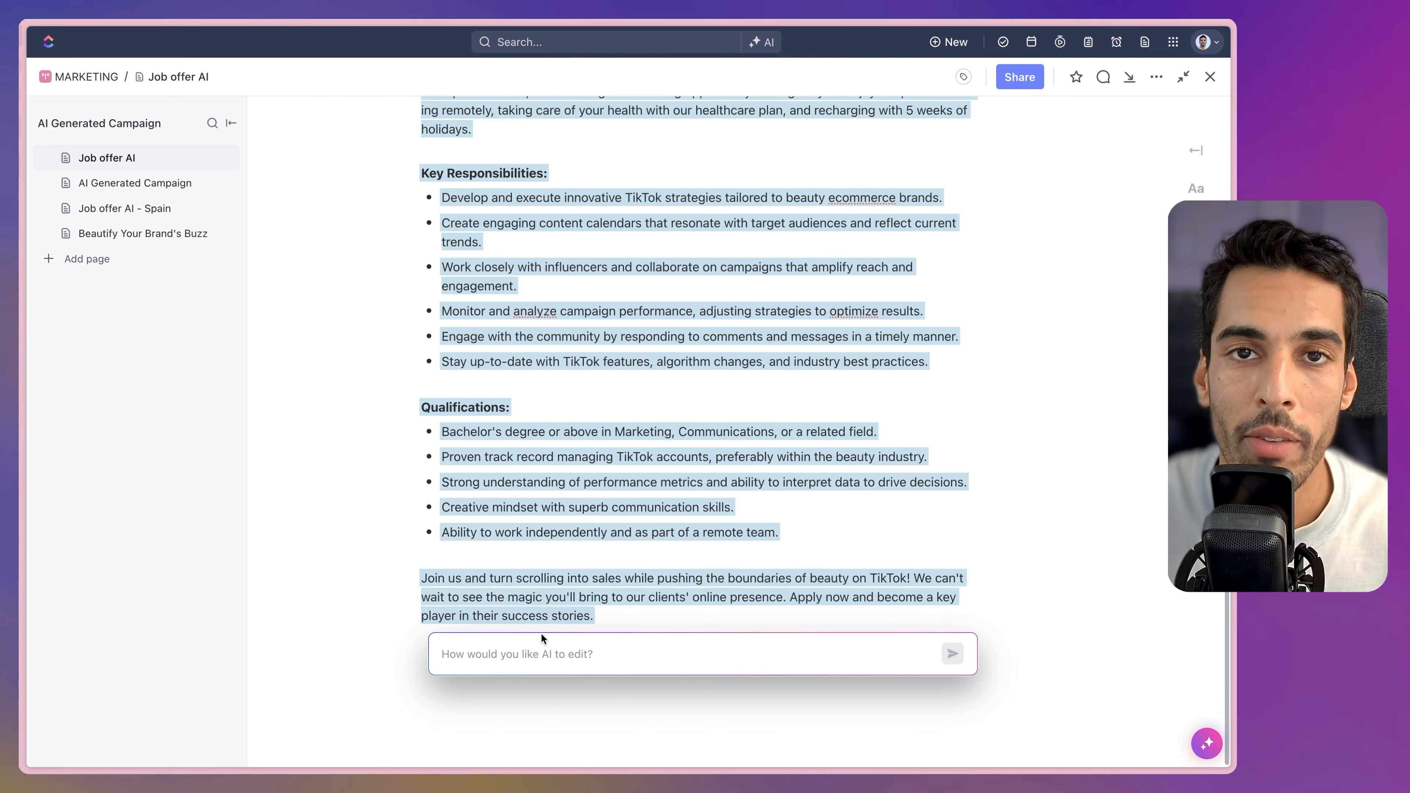
{"action": "type", "text": "make"}
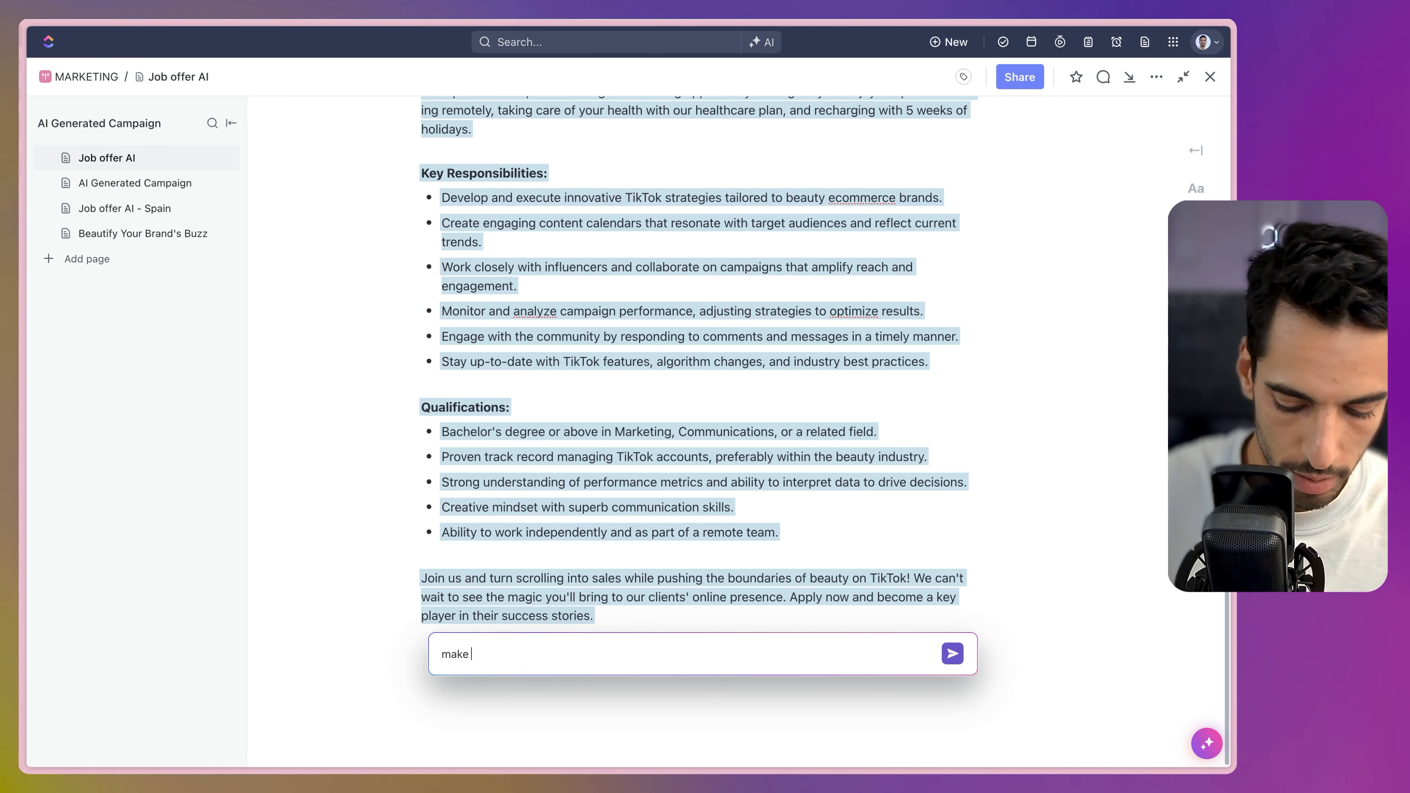
{"action": "type", "text": " it more formal"}
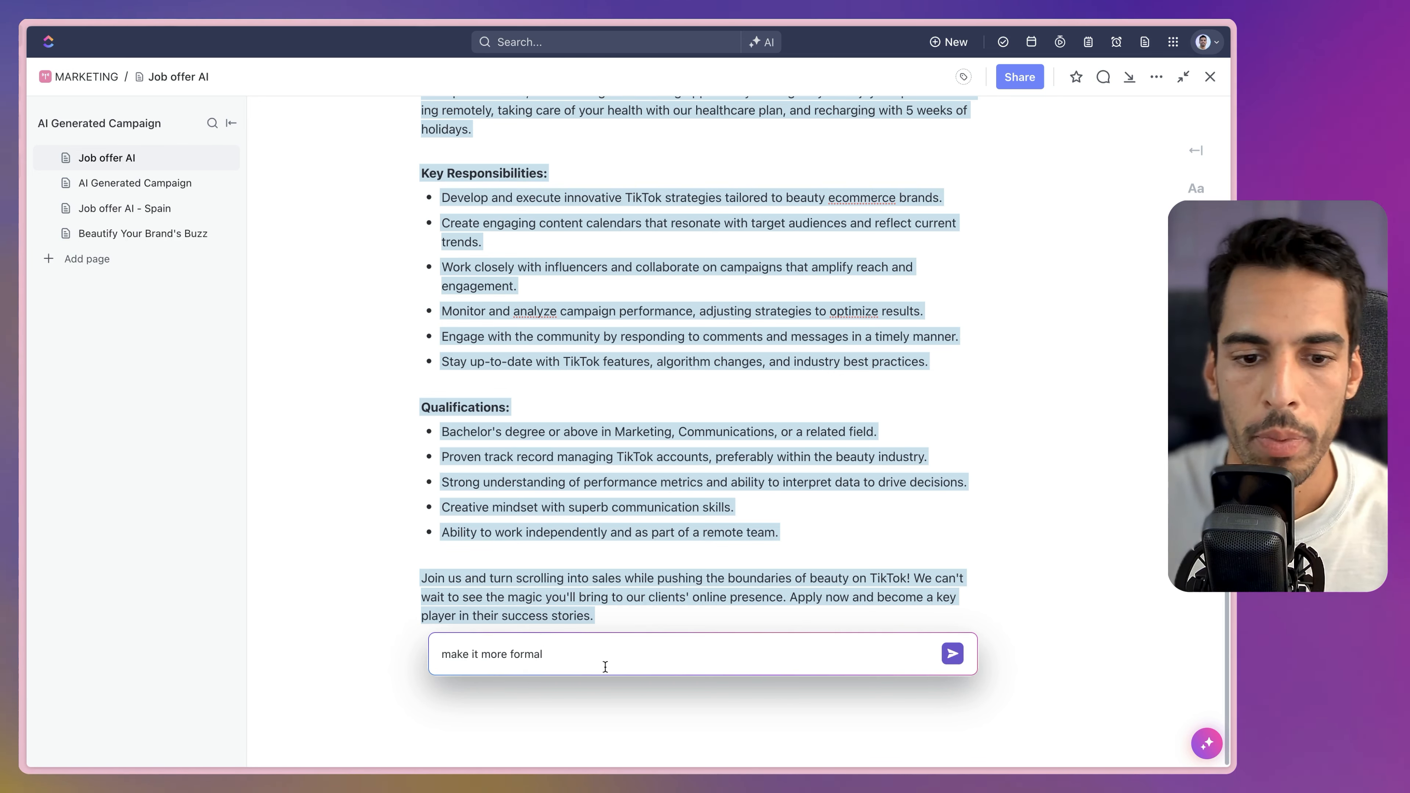
{"action": "key", "text": "Return"}
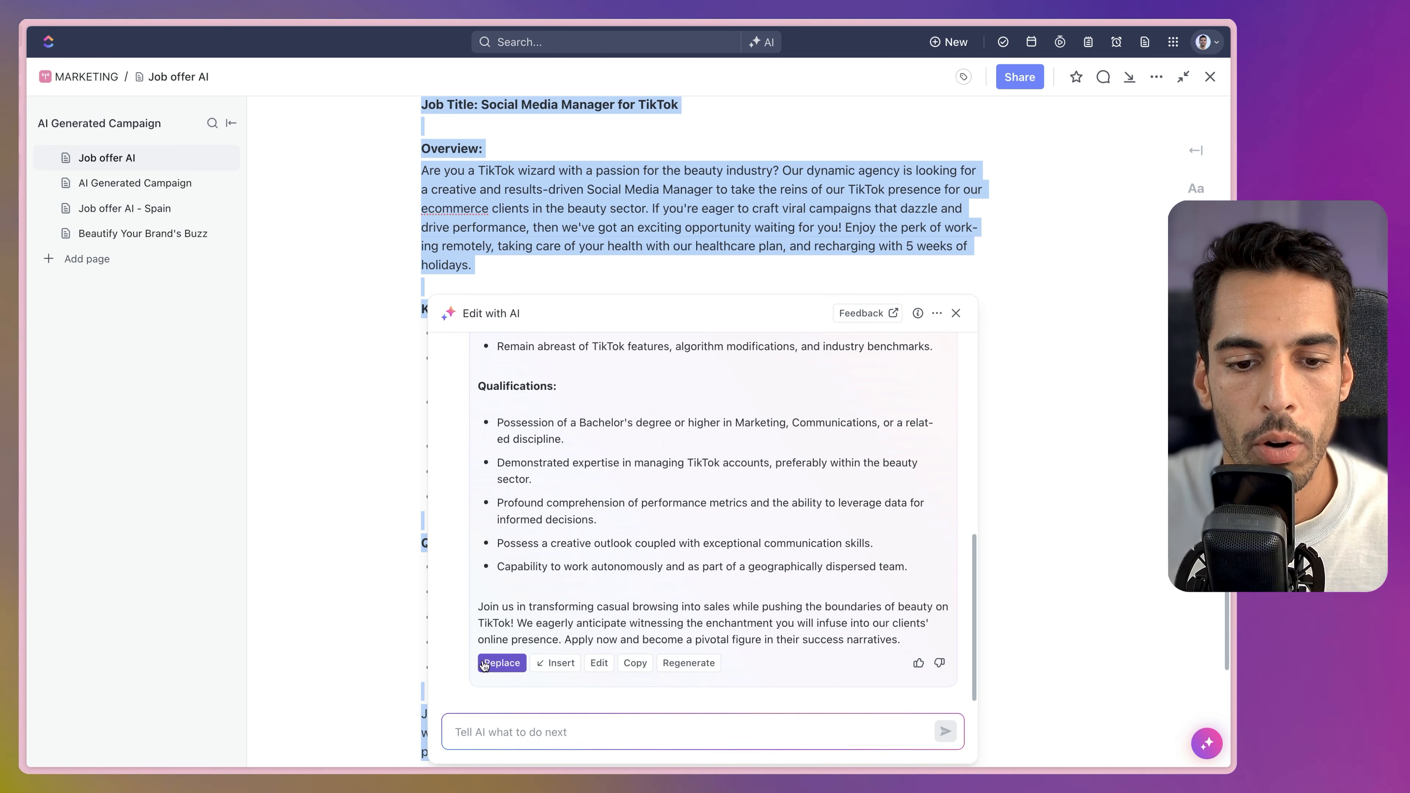
{"action": "left_click", "coordinate": [502, 663]}
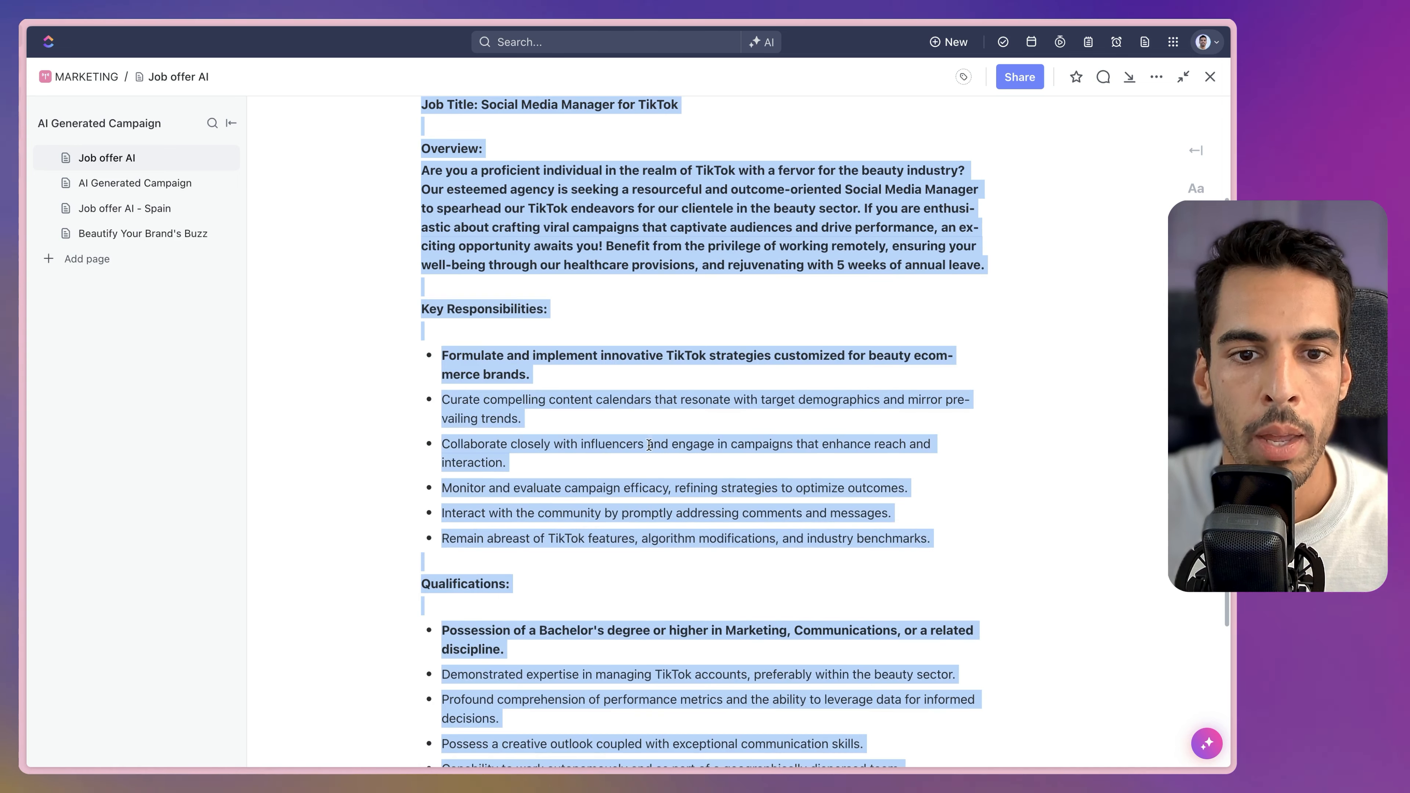
{"action": "scroll", "coordinate": [625, 588], "scroll_direction": "down", "scroll_amount": 4}
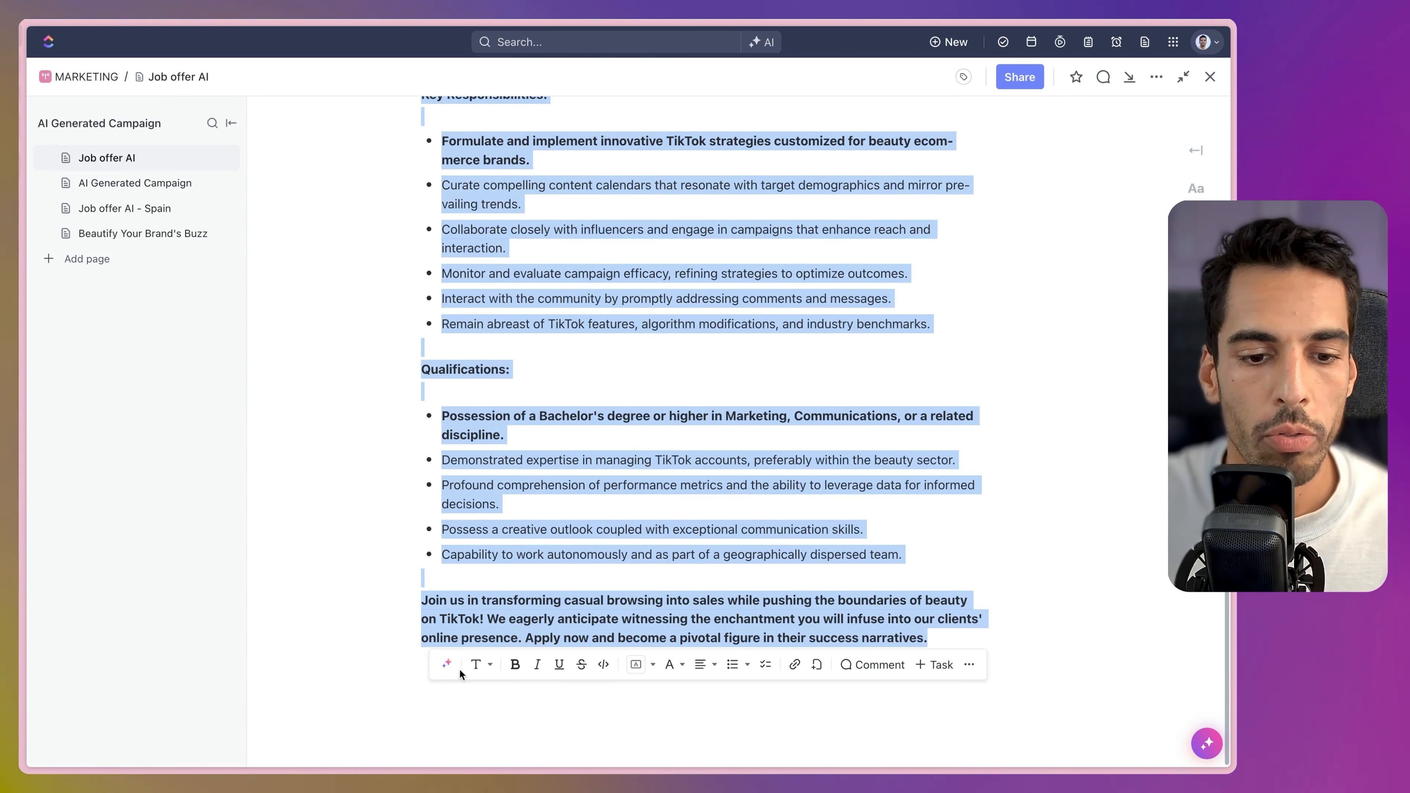
Have AI rewrite the selection as a very short social media post promoting the offer, and insert it.
{"action": "left_click", "coordinate": [449, 666]}
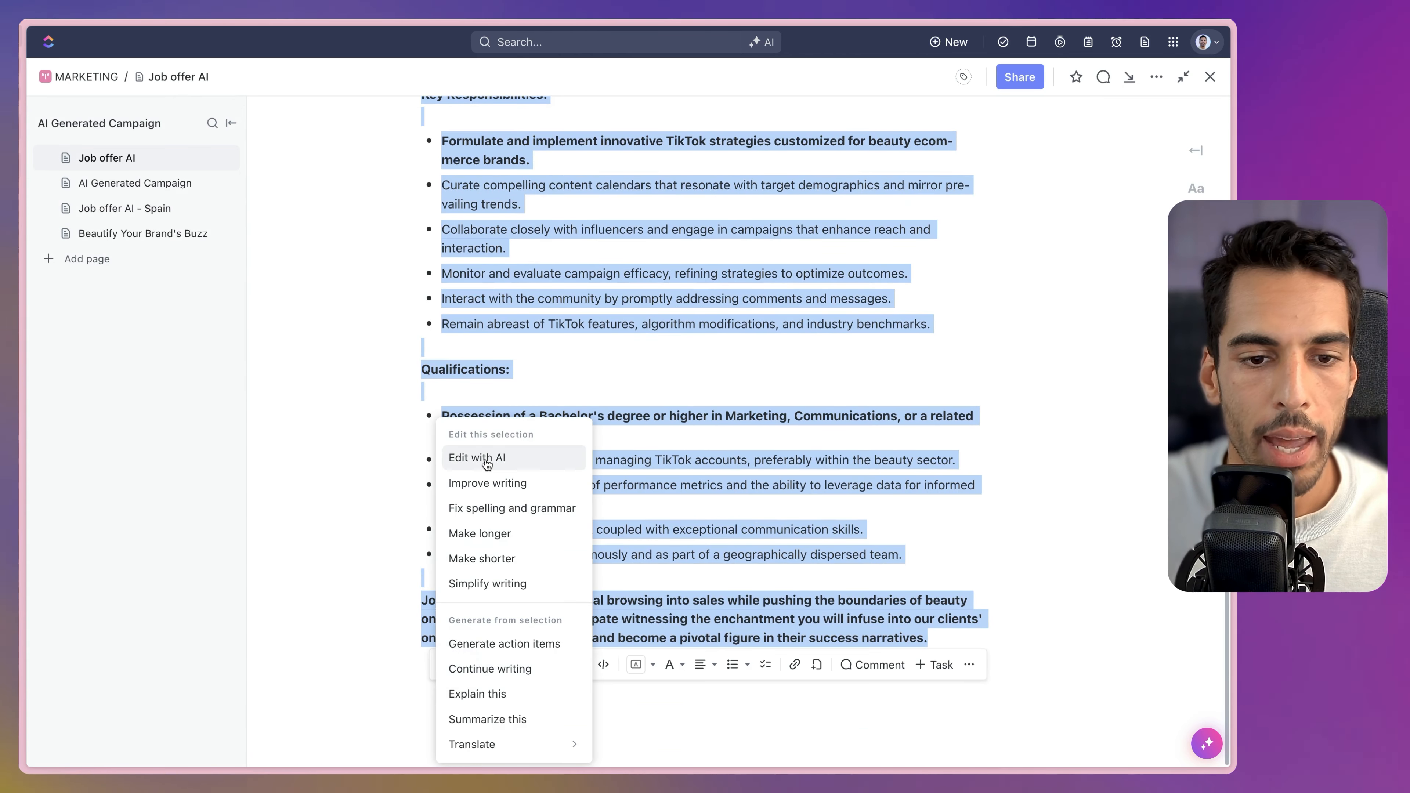
{"action": "left_click", "coordinate": [481, 460]}
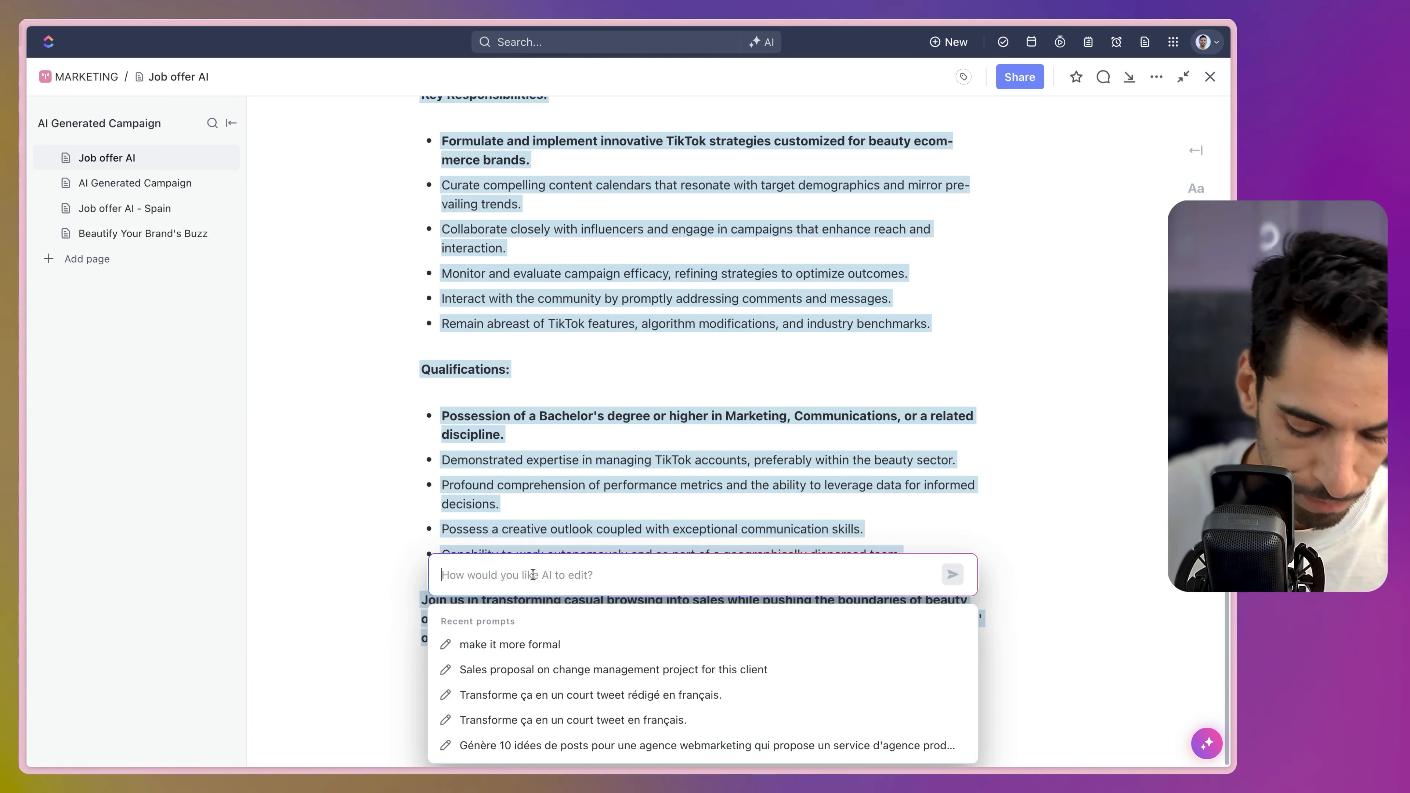
{"action": "type", "text": "Turn into a "}
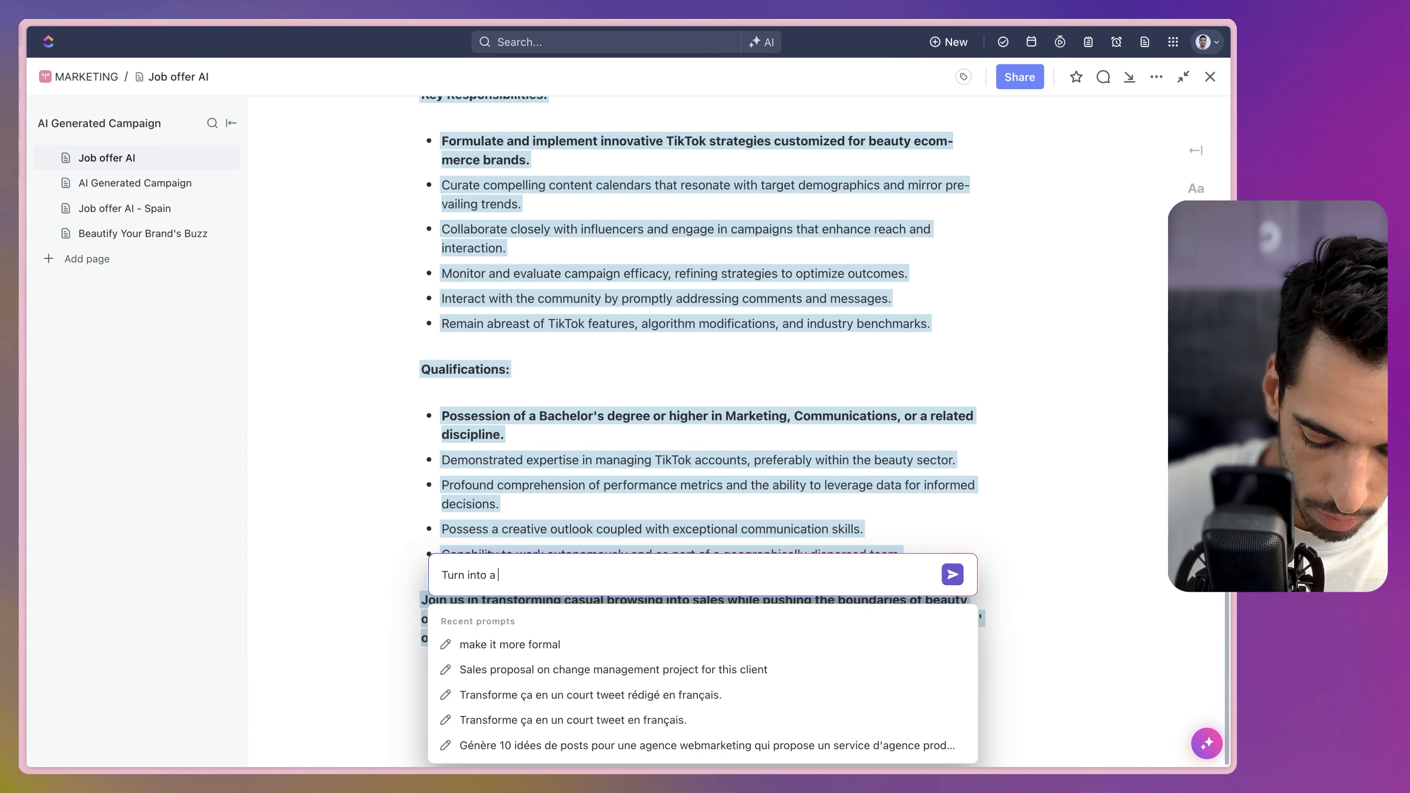
{"action": "type", "text": "very short social "}
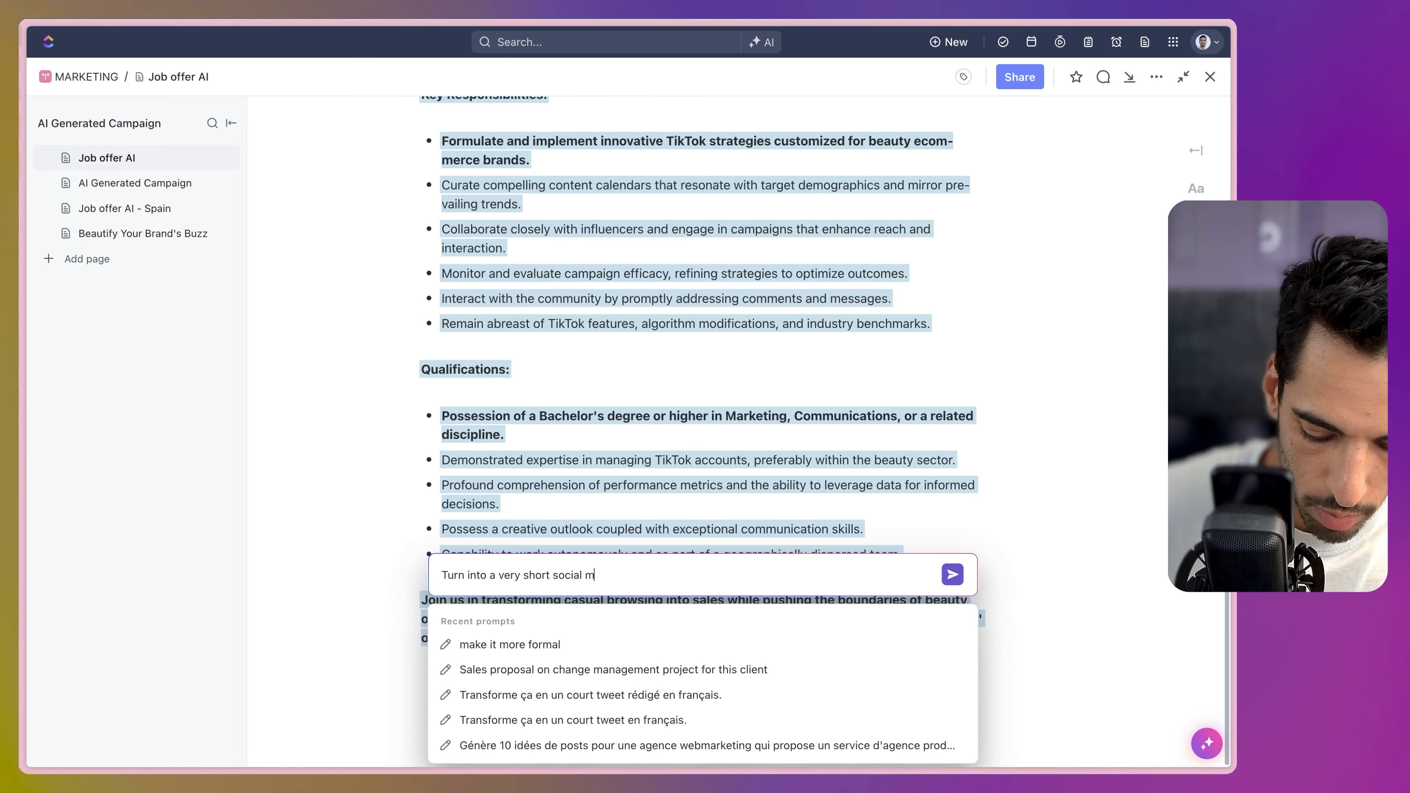
{"action": "type", "text": "media post to prom"}
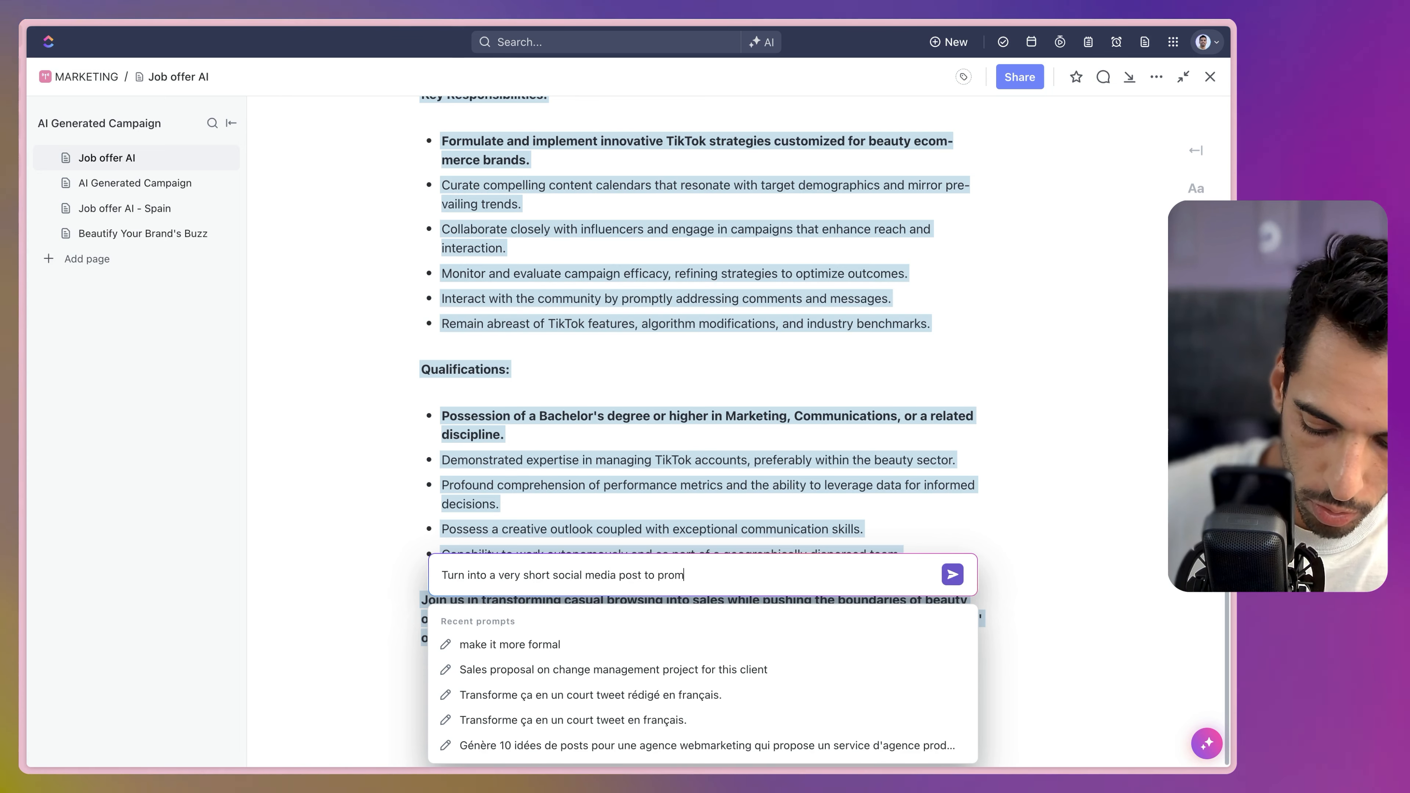
{"action": "type", "text": "ote the offer"}
{"action": "key", "text": "Return"}
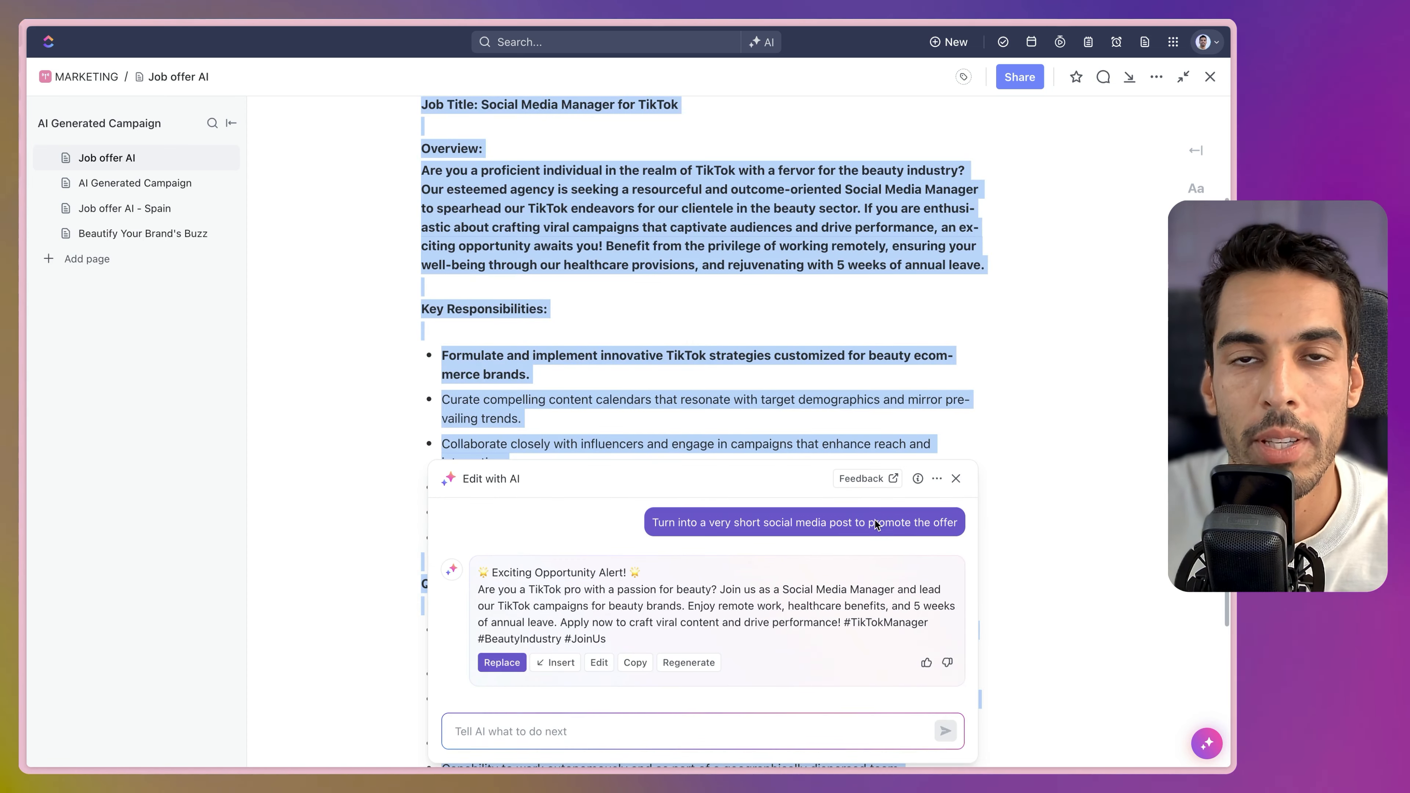
{"action": "left_click", "coordinate": [556, 664]}
Add a blank line after the closing paragraph ending 'narratives.'.
{"action": "left_click", "coordinate": [611, 478]}
{"action": "scroll", "coordinate": [612, 528], "scroll_direction": "down", "scroll_amount": 4}
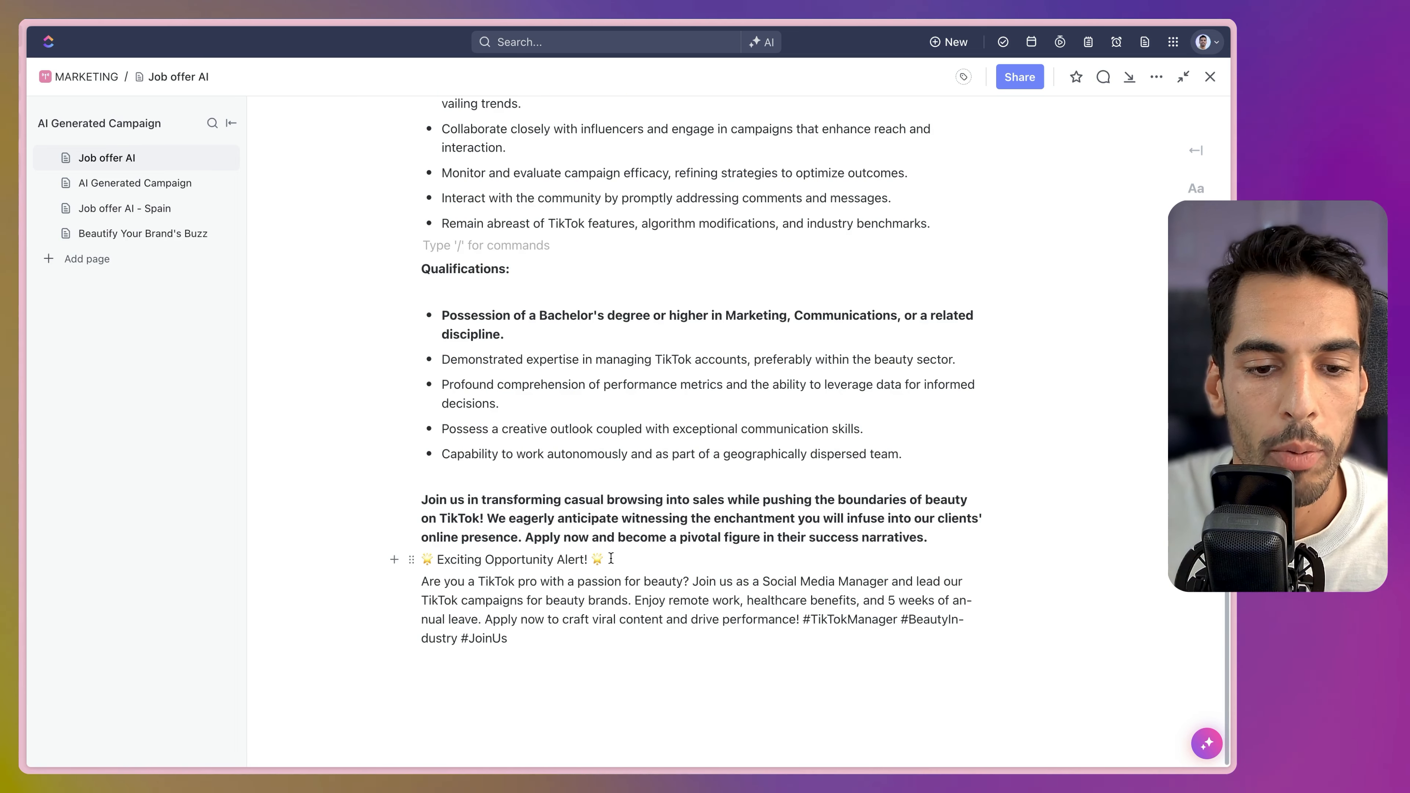
{"action": "left_click_drag", "start_coordinate": [561, 647], "coordinate": [408, 590]}
{"action": "left_click", "coordinate": [680, 478]}
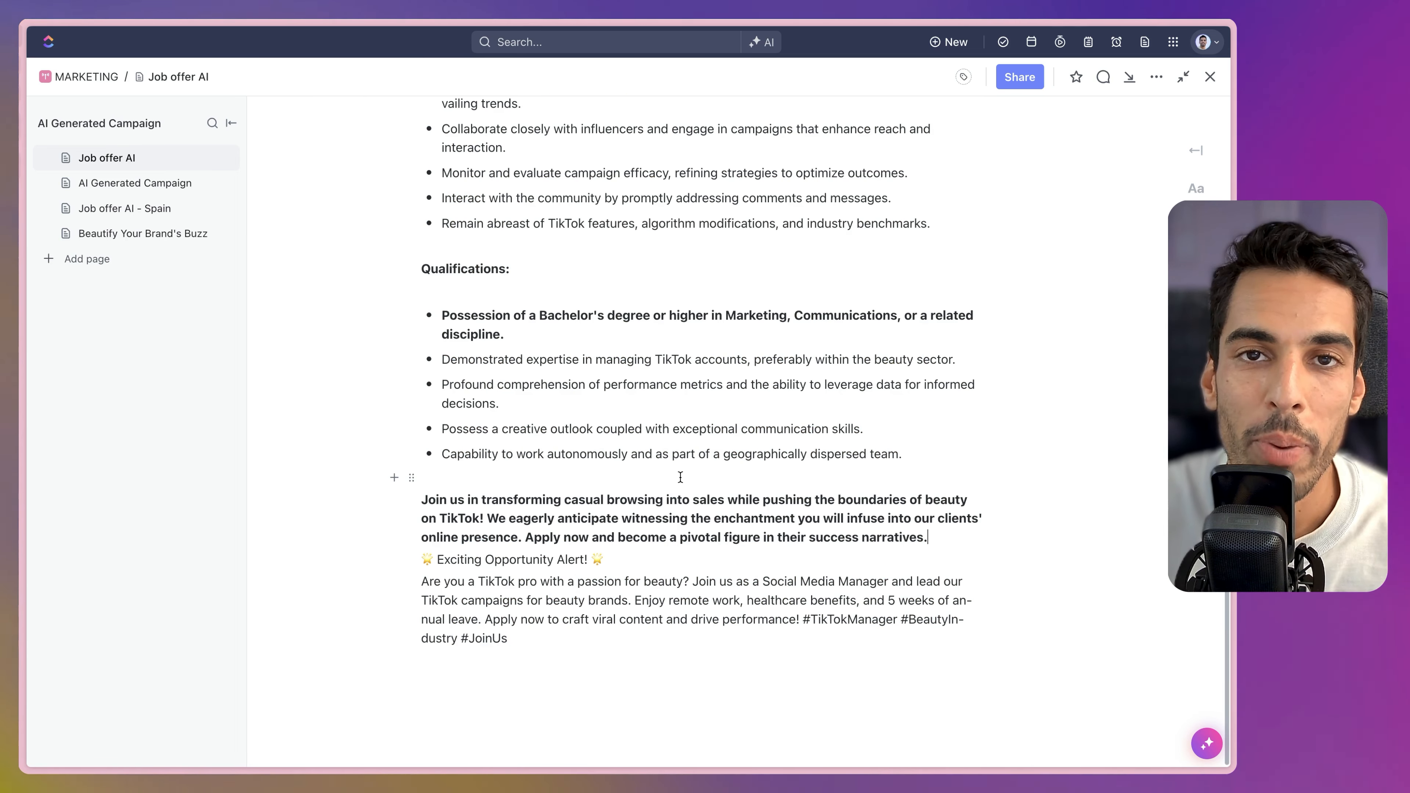
{"action": "key", "text": "Return"}
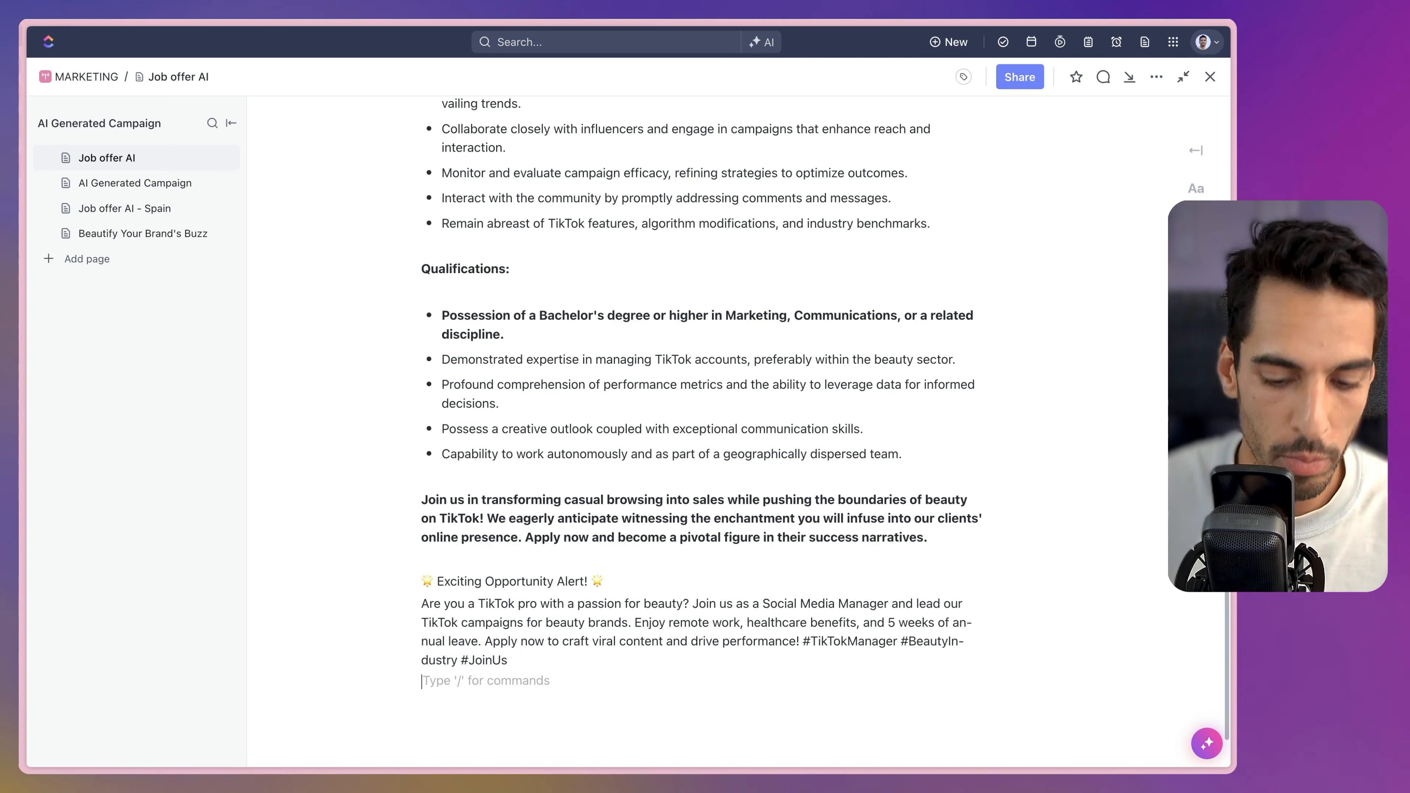
Browse the AI Tools Department list, keeping HR, then close the panel.
{"action": "key", "text": "Return"}
{"action": "left_click", "coordinate": [555, 463]}
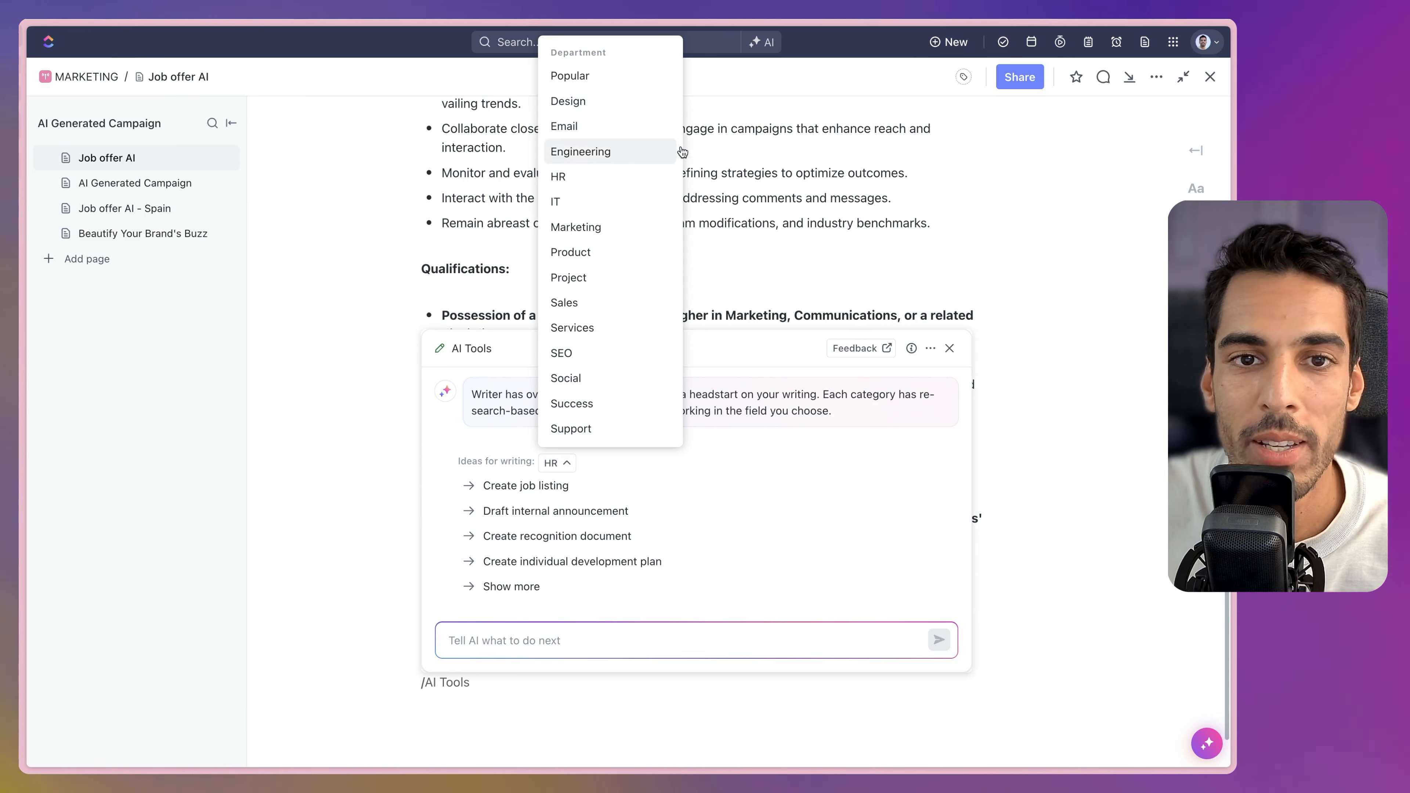
{"action": "left_click", "coordinate": [764, 174]}
{"action": "left_click", "coordinate": [551, 245]}
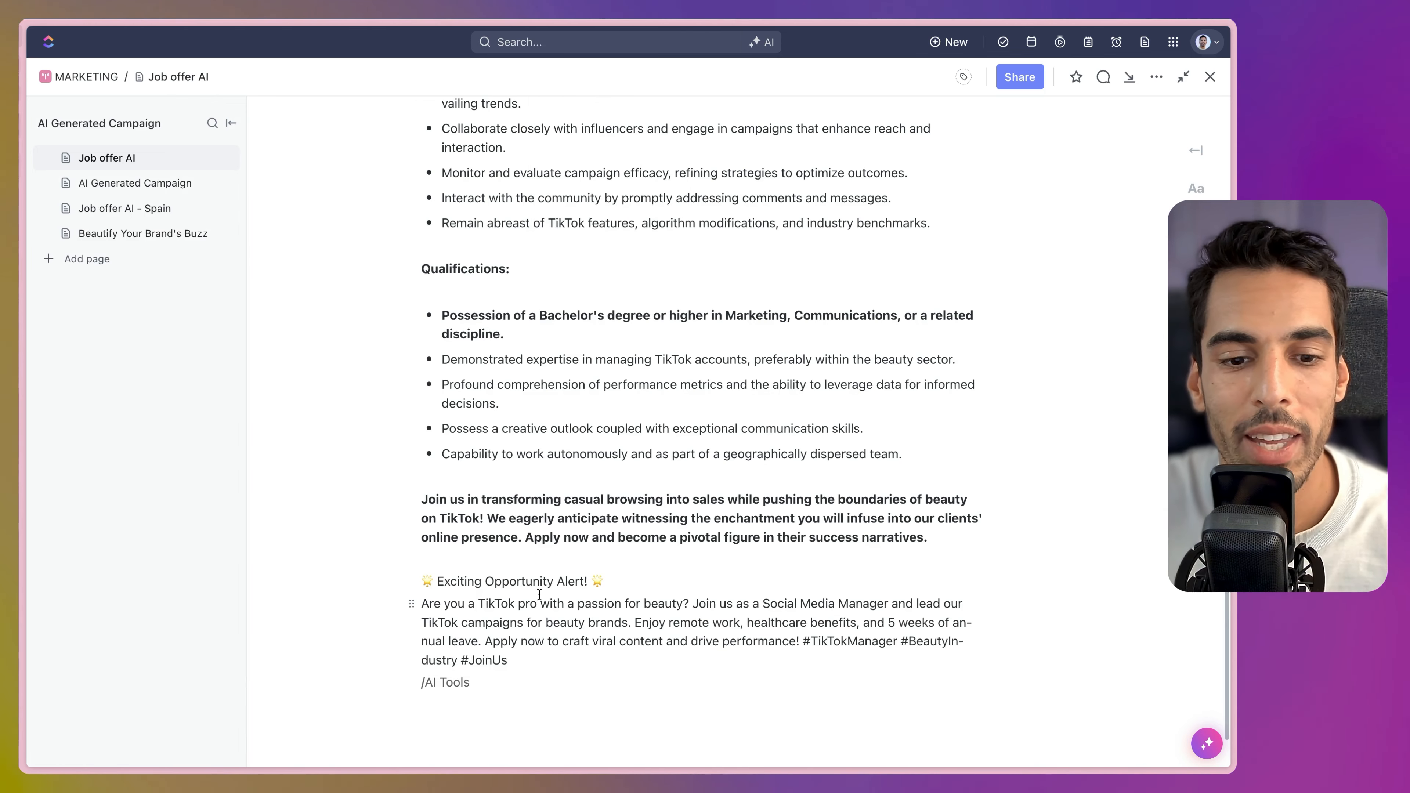
{"action": "scroll", "coordinate": [586, 622], "scroll_direction": "up", "scroll_amount": 10}
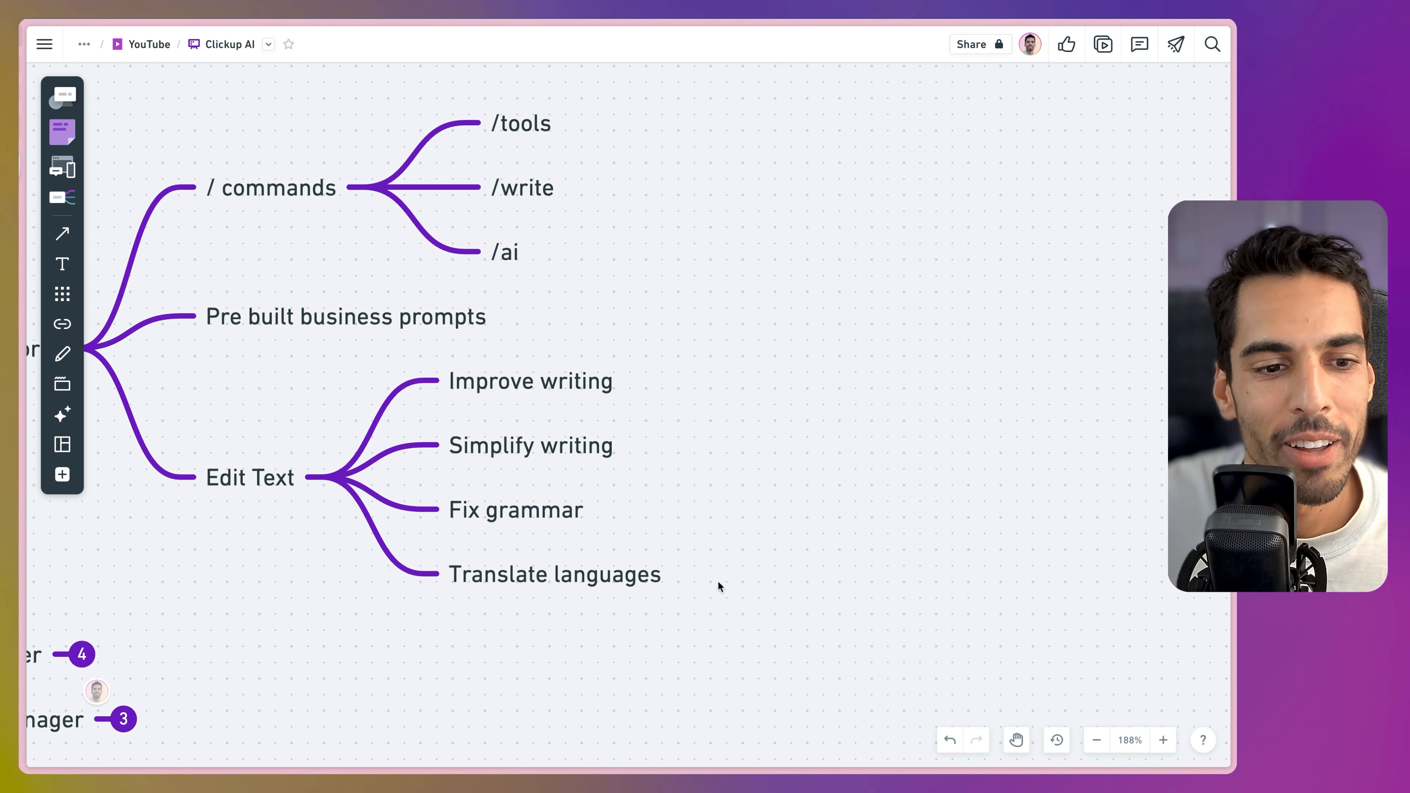
Pan the whiteboard canvas until the Write and Ask branches are fully in view.
{"action": "key", "text": "space"}
{"action": "left_click_drag", "start_coordinate": [371, 661], "coordinate": [891, 453]}
{"action": "key", "text": "space"}
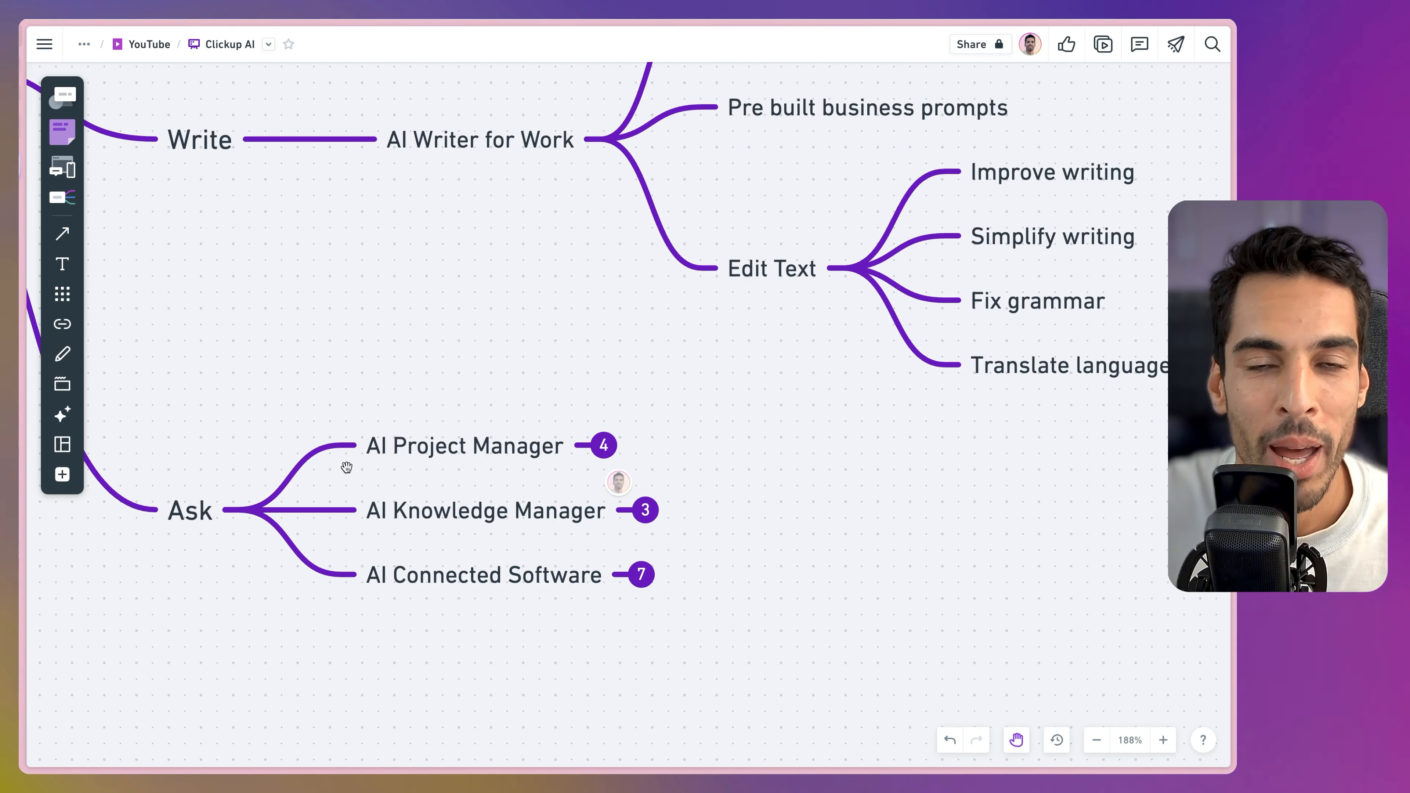
{"action": "left_click_drag", "start_coordinate": [347, 468], "coordinate": [598, 340]}
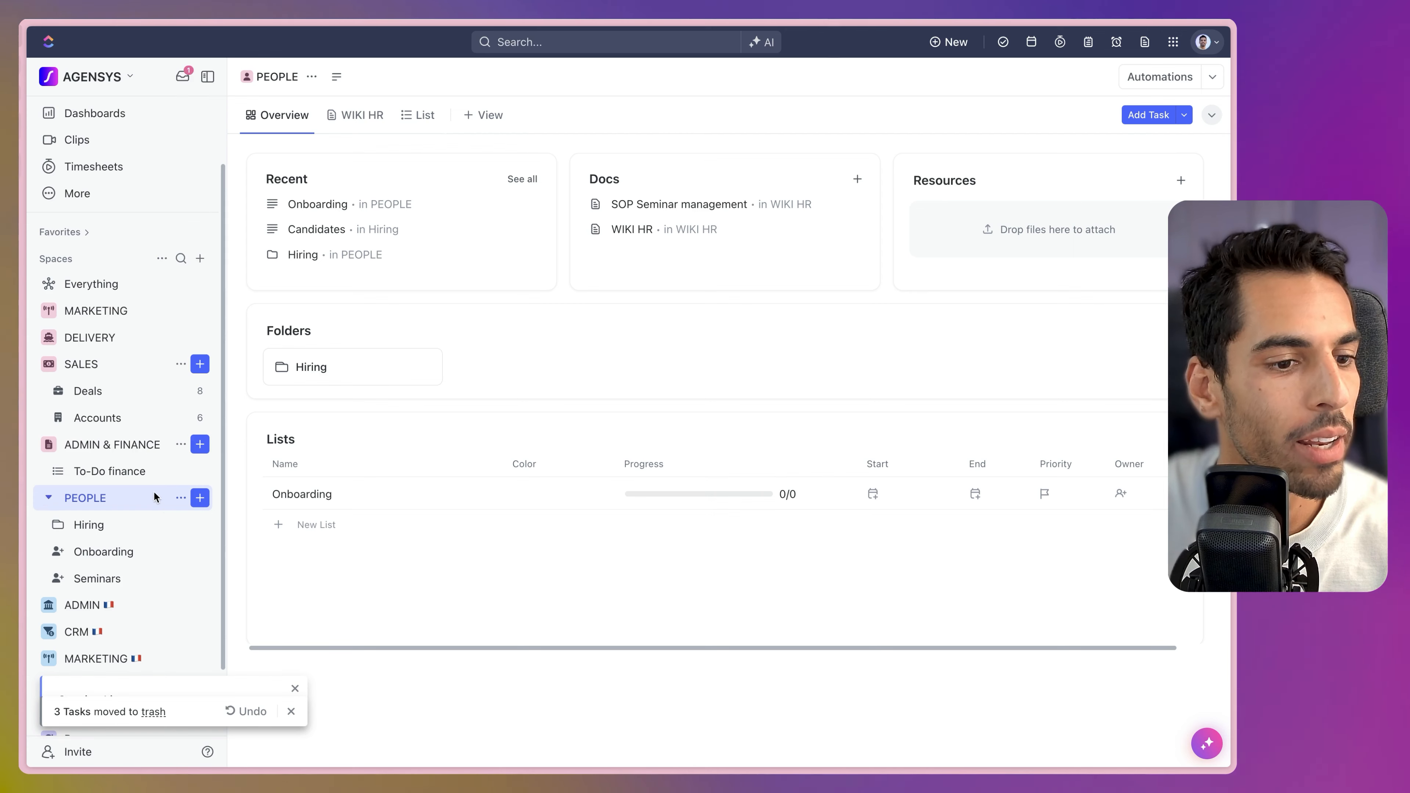
From the Onboarding list, ask AI Chat for an SMMA new-hire onboarding task and show its create options.
{"action": "left_click", "coordinate": [108, 557]}
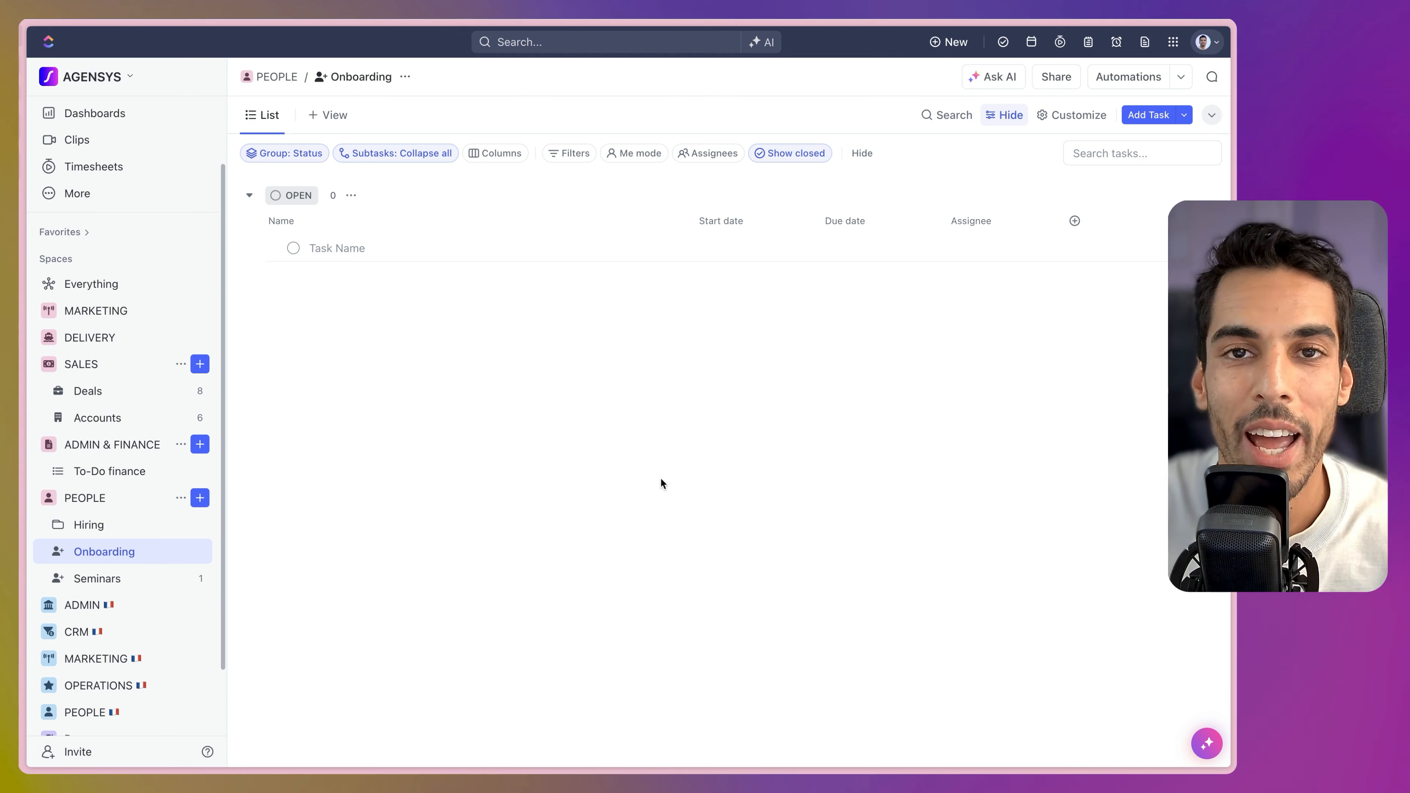
{"action": "left_click", "coordinate": [983, 80]}
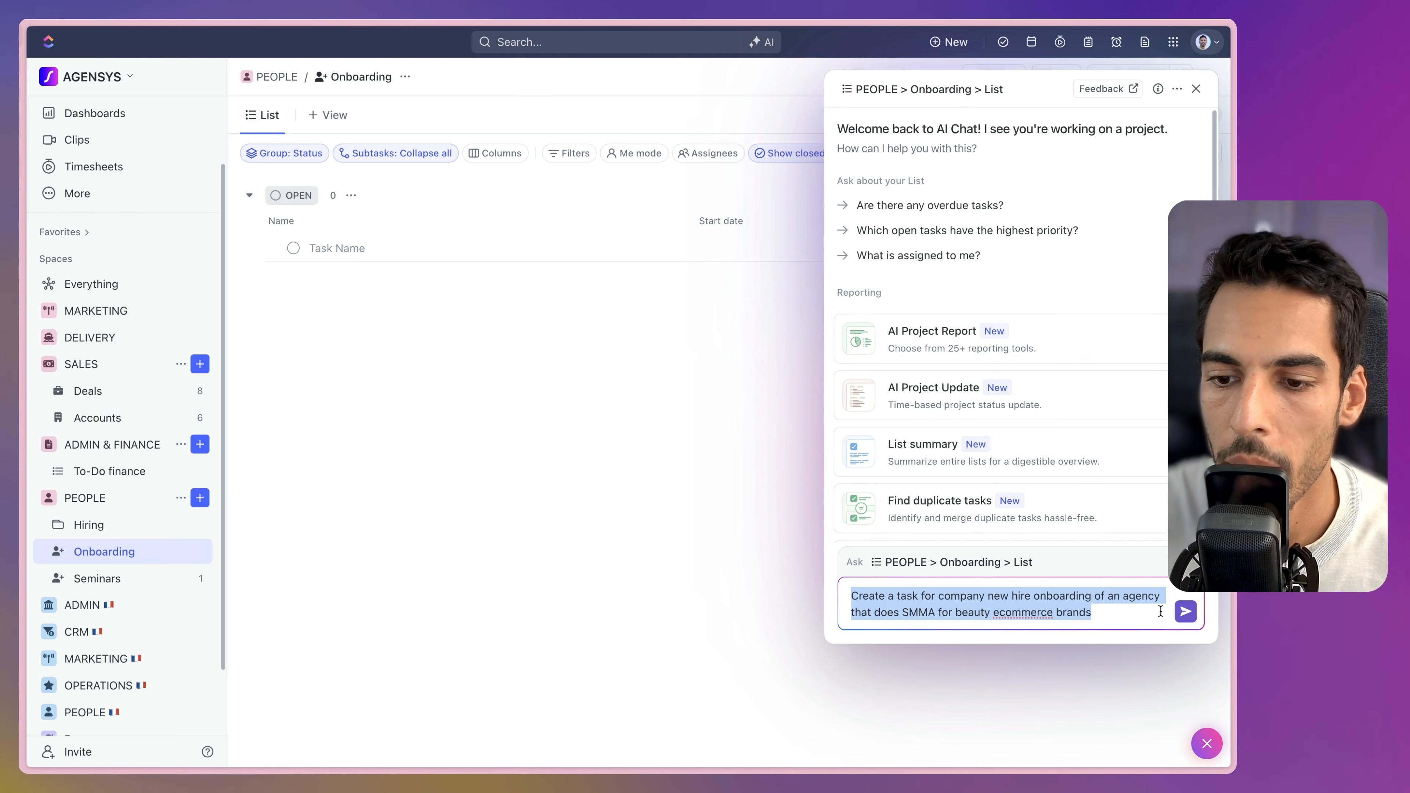
{"action": "left_click", "coordinate": [1186, 612]}
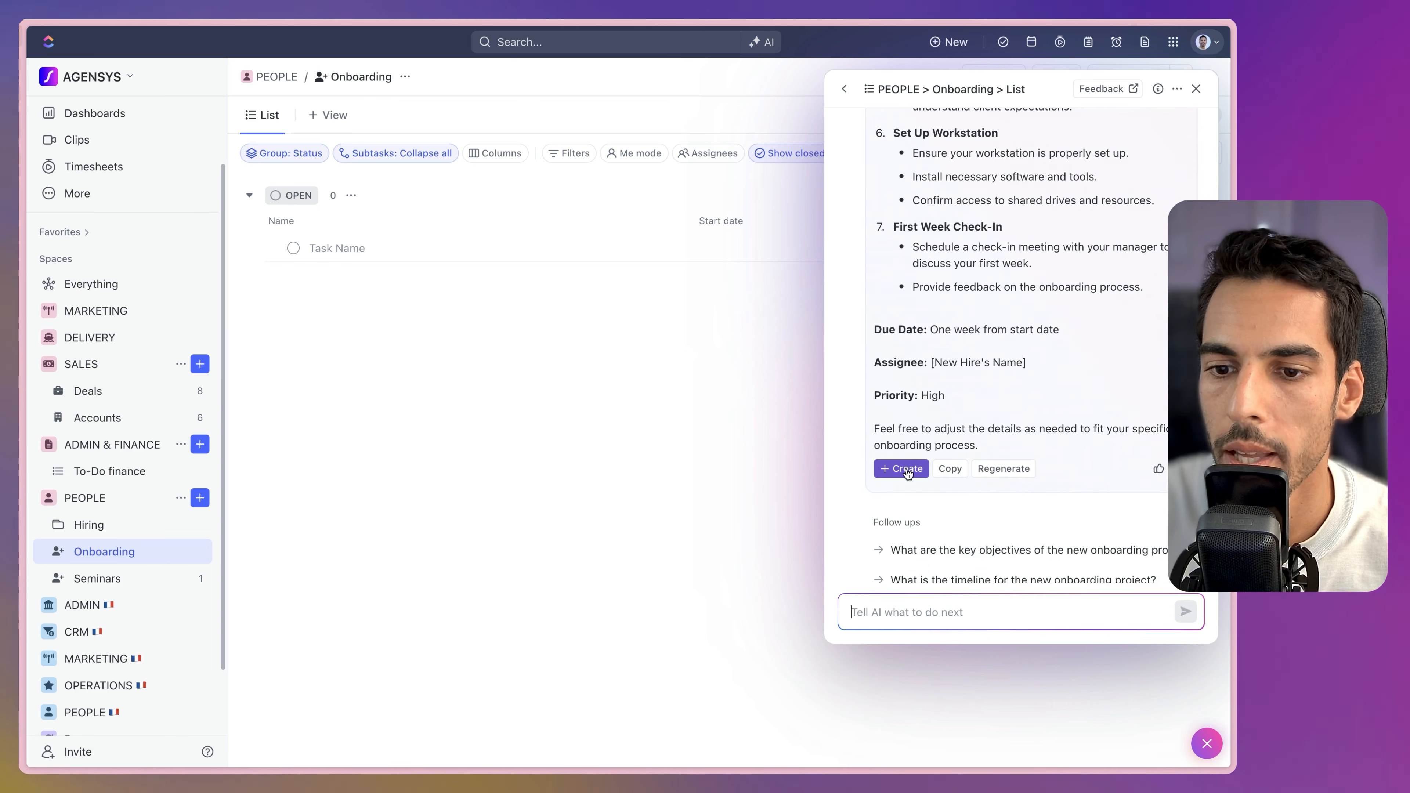
{"action": "left_click", "coordinate": [920, 475]}
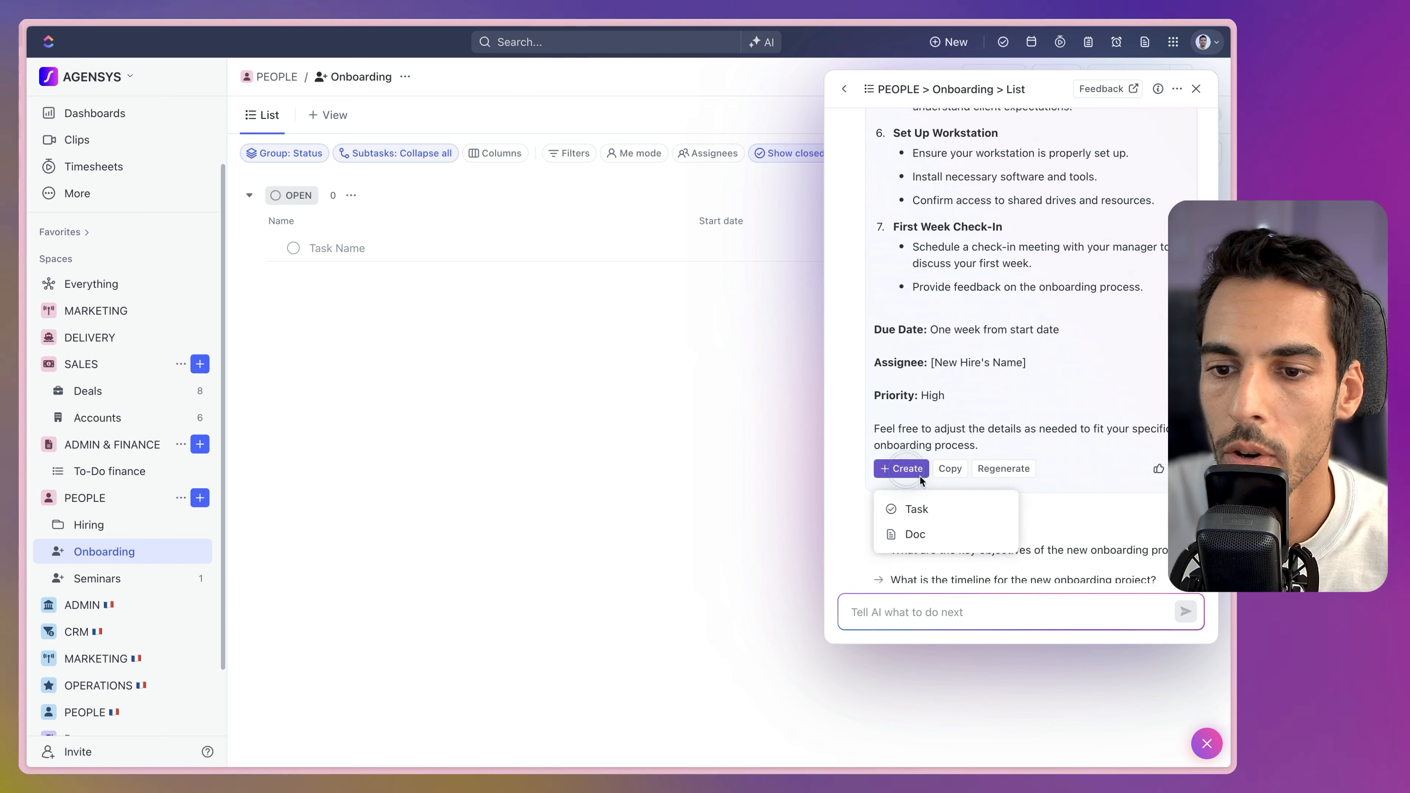
Turn the AI answer into a task named 'New Hire Onboarding for SMMA Agency', removing the intro and heading.
{"action": "left_click", "coordinate": [923, 517]}
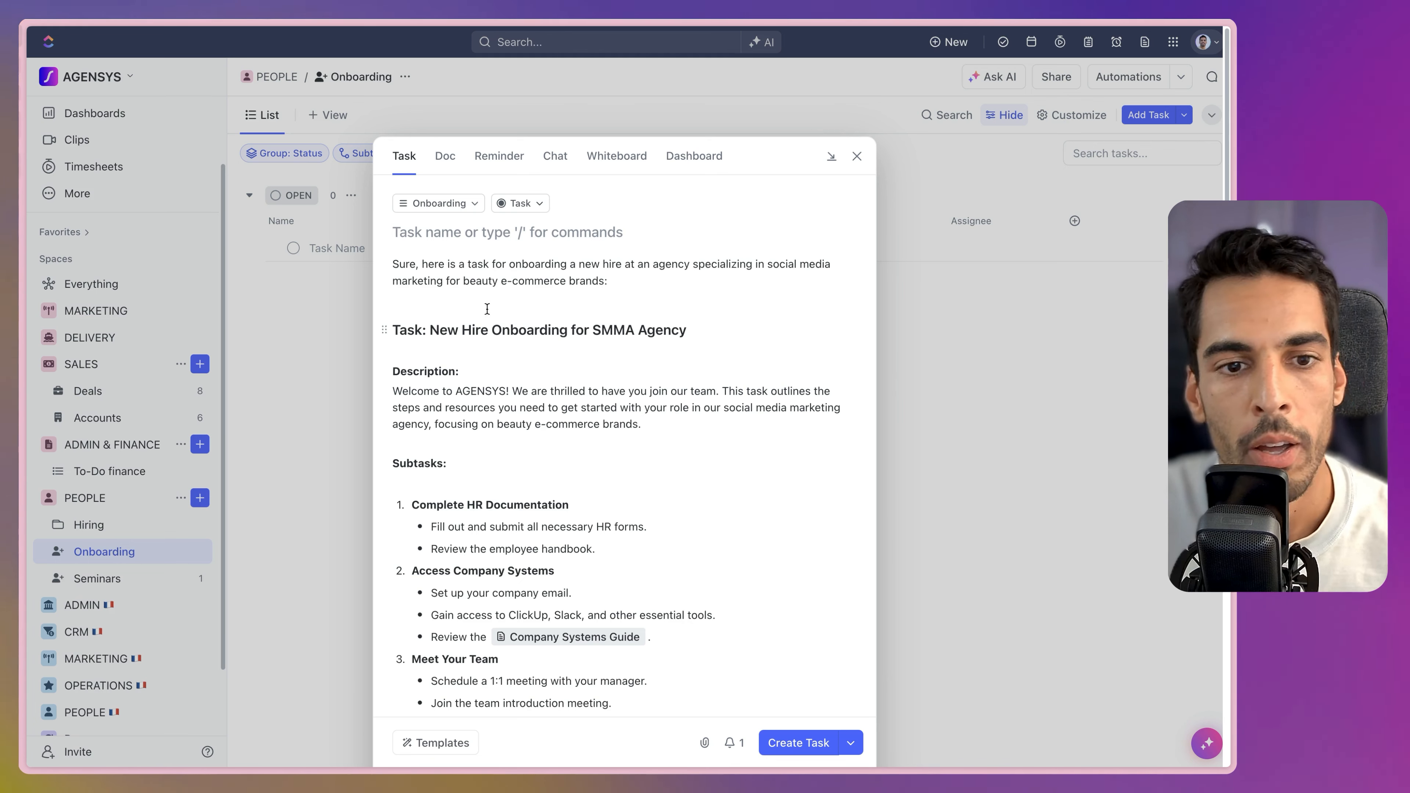
{"action": "left_click_drag", "start_coordinate": [694, 335], "coordinate": [432, 326]}
{"action": "key", "text": "super+c"}
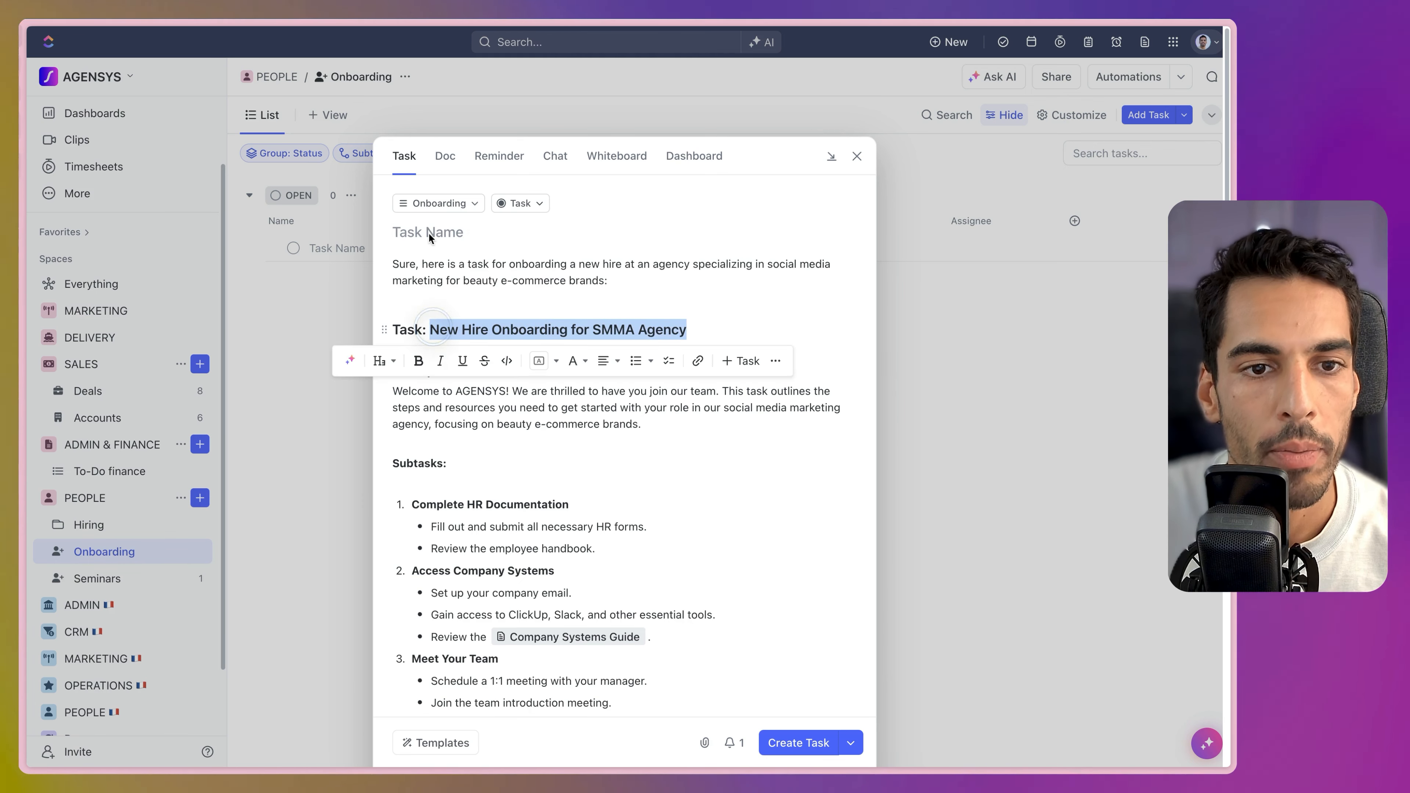
{"action": "left_click", "coordinate": [426, 236]}
{"action": "key", "text": "super+v"}
{"action": "left_click_drag", "start_coordinate": [686, 321], "coordinate": [366, 257]}
{"action": "key", "text": "BackSpace"}
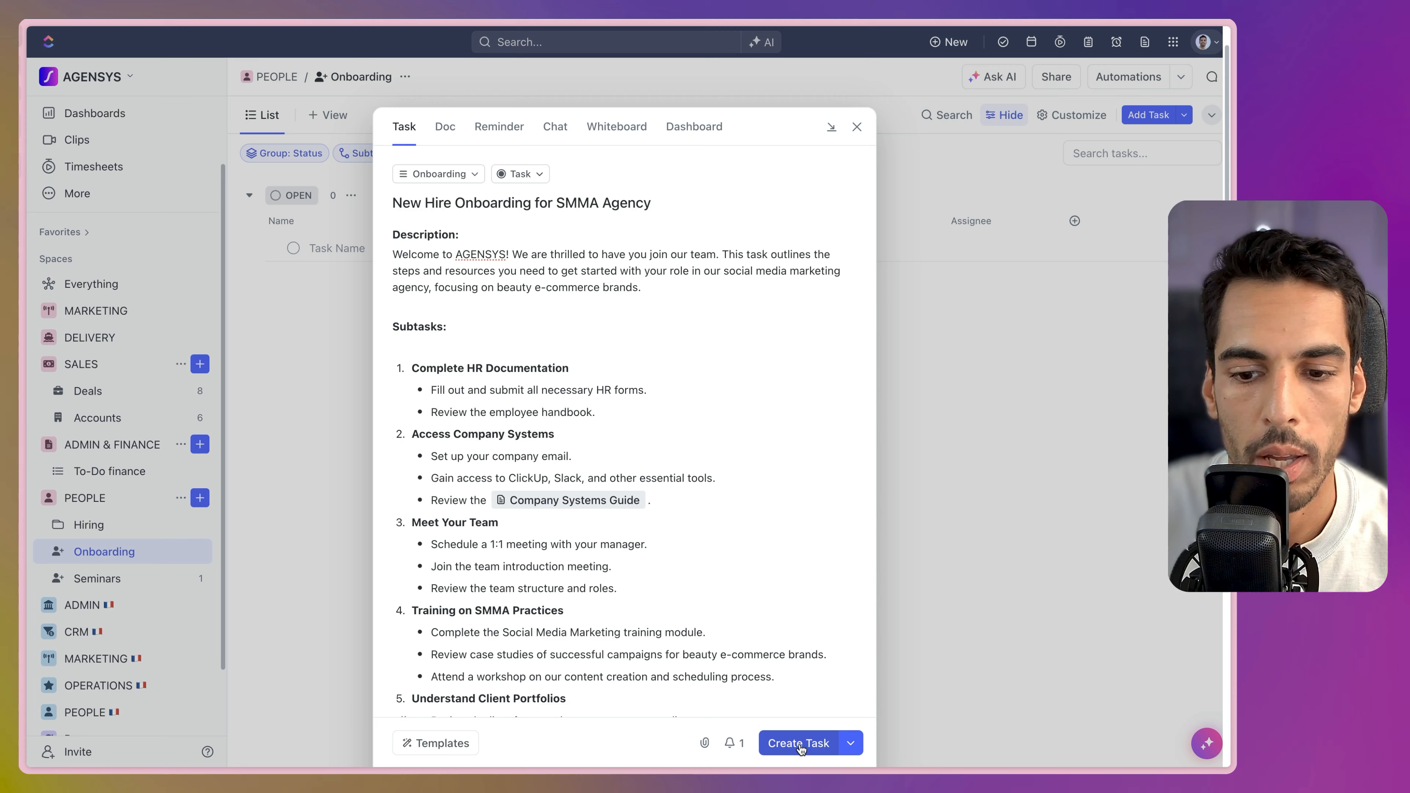
Create the task and collapse the subtasks sidebar to view its full description.
{"action": "left_click", "coordinate": [801, 749]}
{"action": "key", "text": "1"}
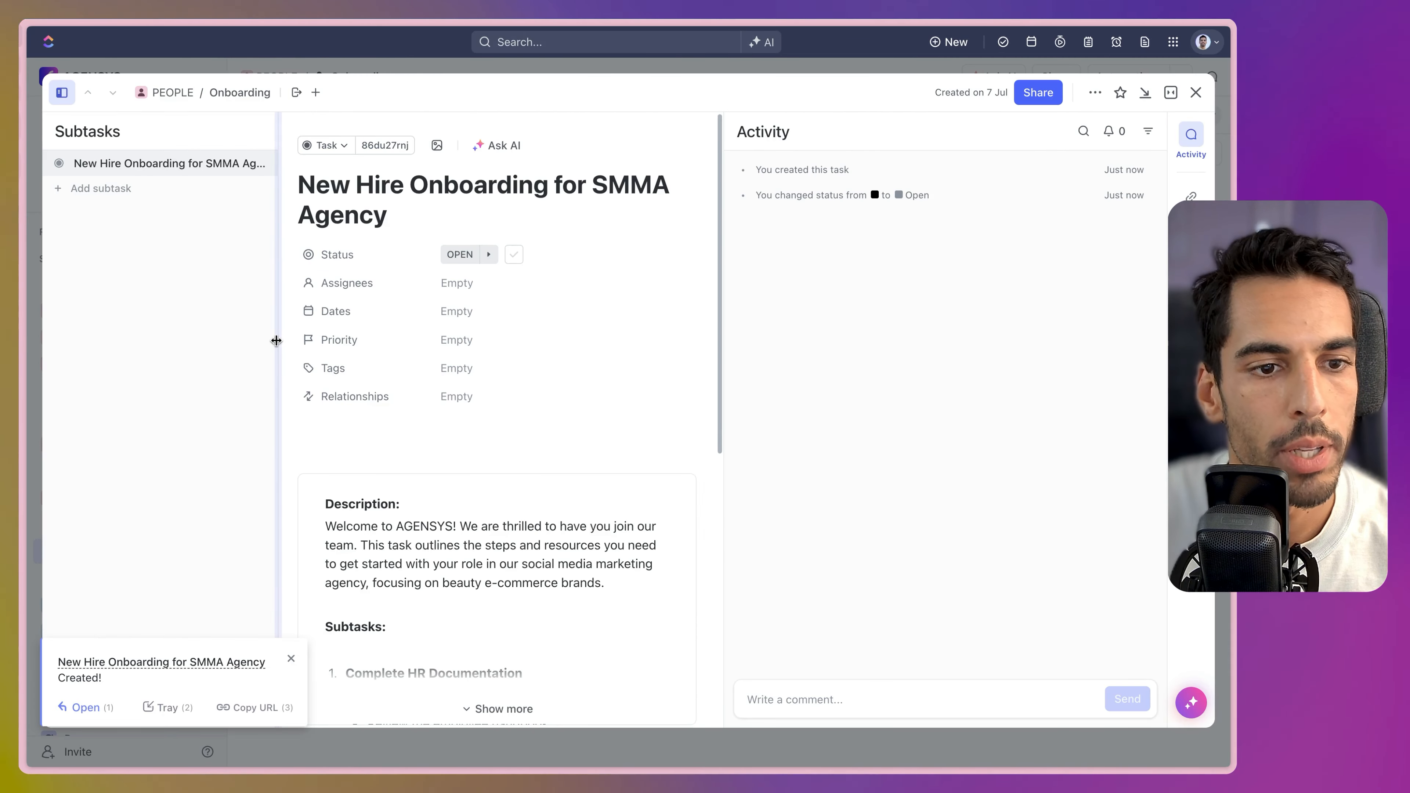
{"action": "scroll", "coordinate": [571, 339], "scroll_direction": "down", "scroll_amount": 4}
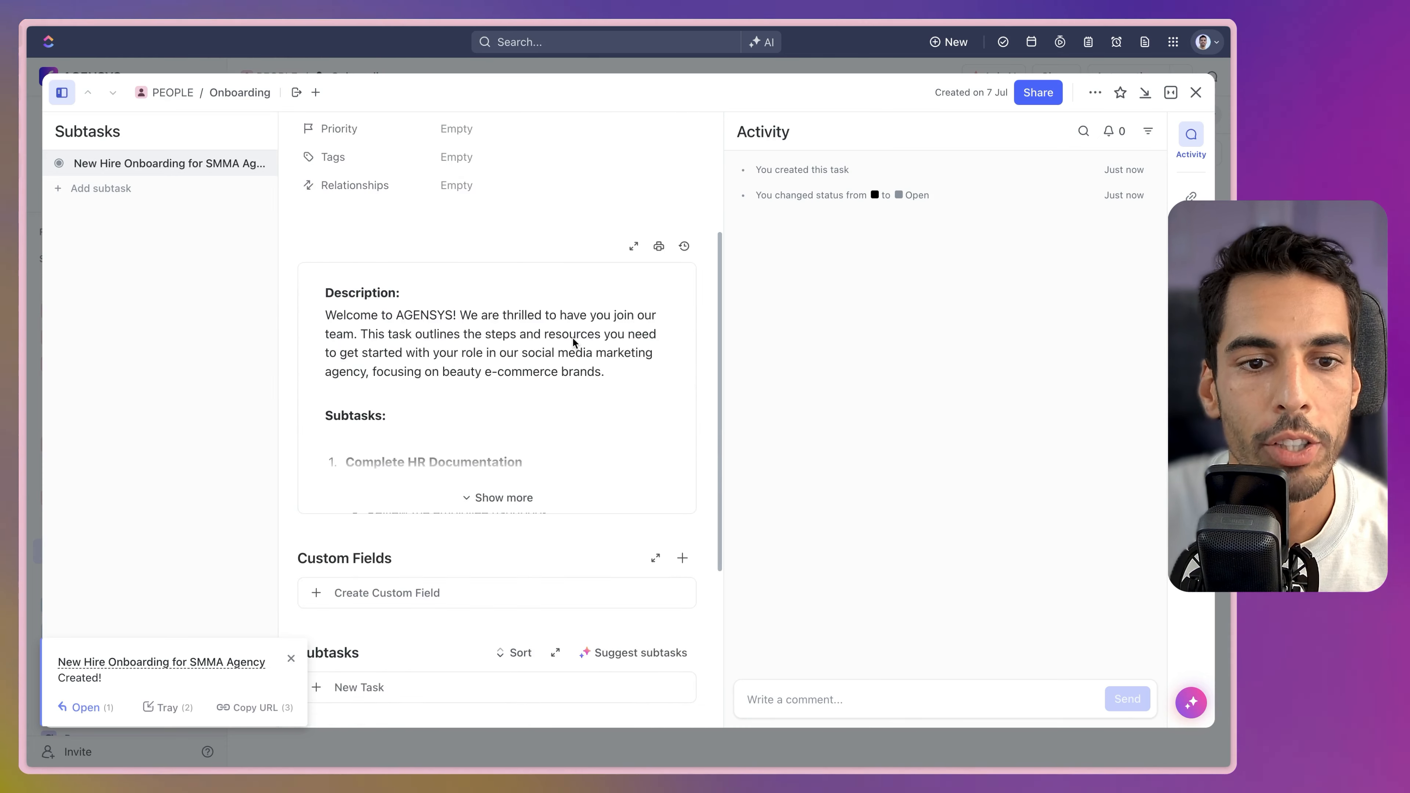
{"action": "scroll", "coordinate": [573, 339], "scroll_direction": "down", "scroll_amount": 1}
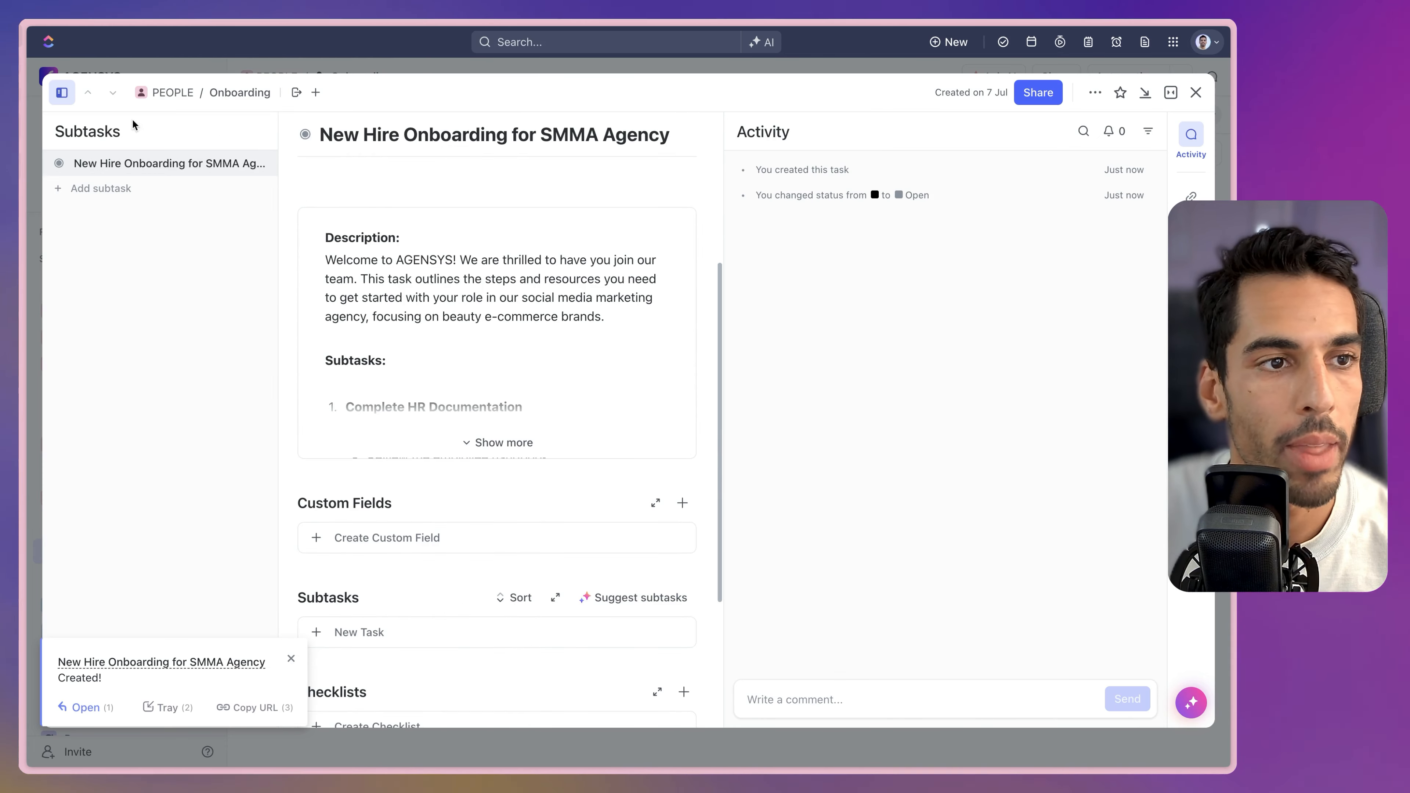
{"action": "left_click", "coordinate": [66, 95]}
{"action": "scroll", "coordinate": [572, 522], "scroll_direction": "down", "scroll_amount": 3}
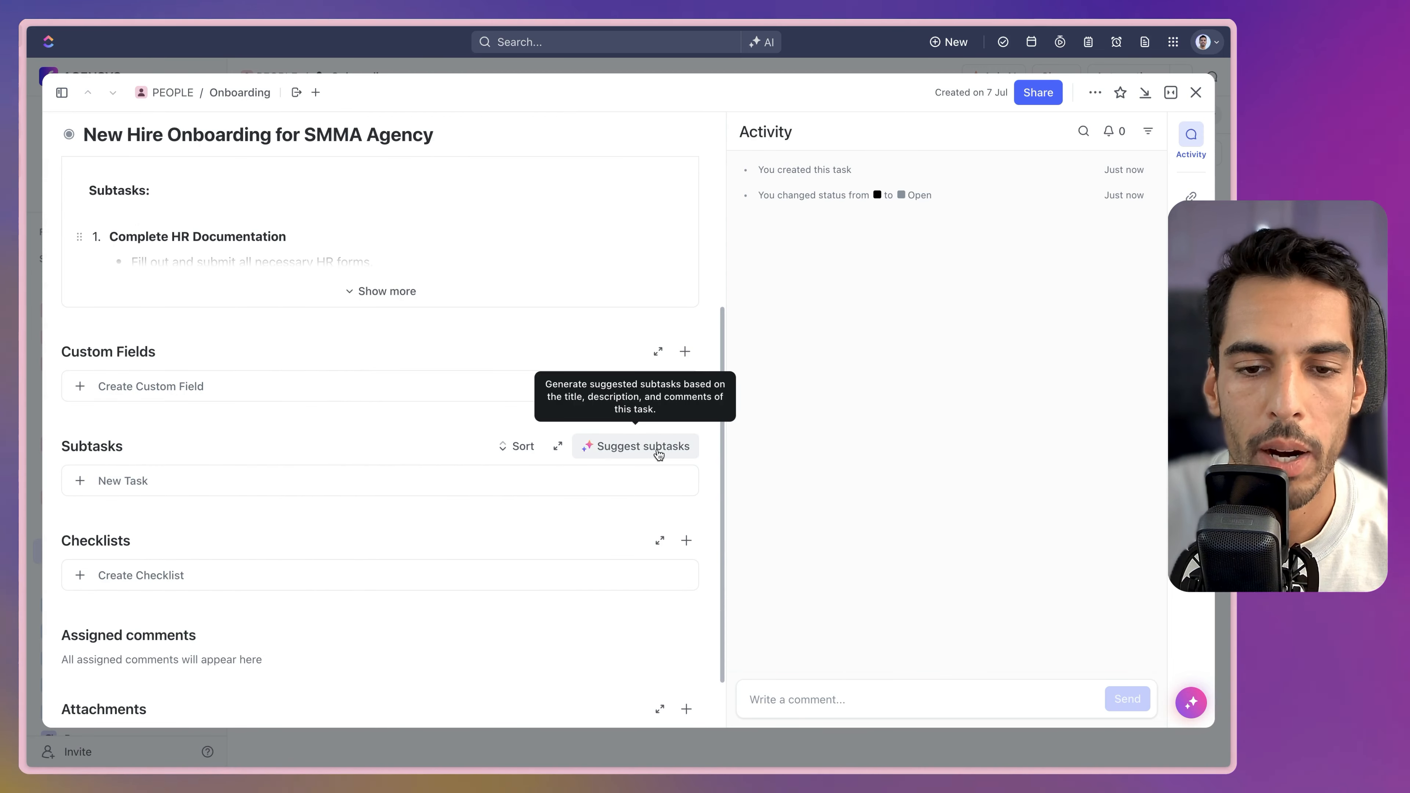
Have AI suggest subtasks and create all seven, Complete HR Documentation through First Week Check-In.
{"action": "left_click", "coordinate": [647, 452]}
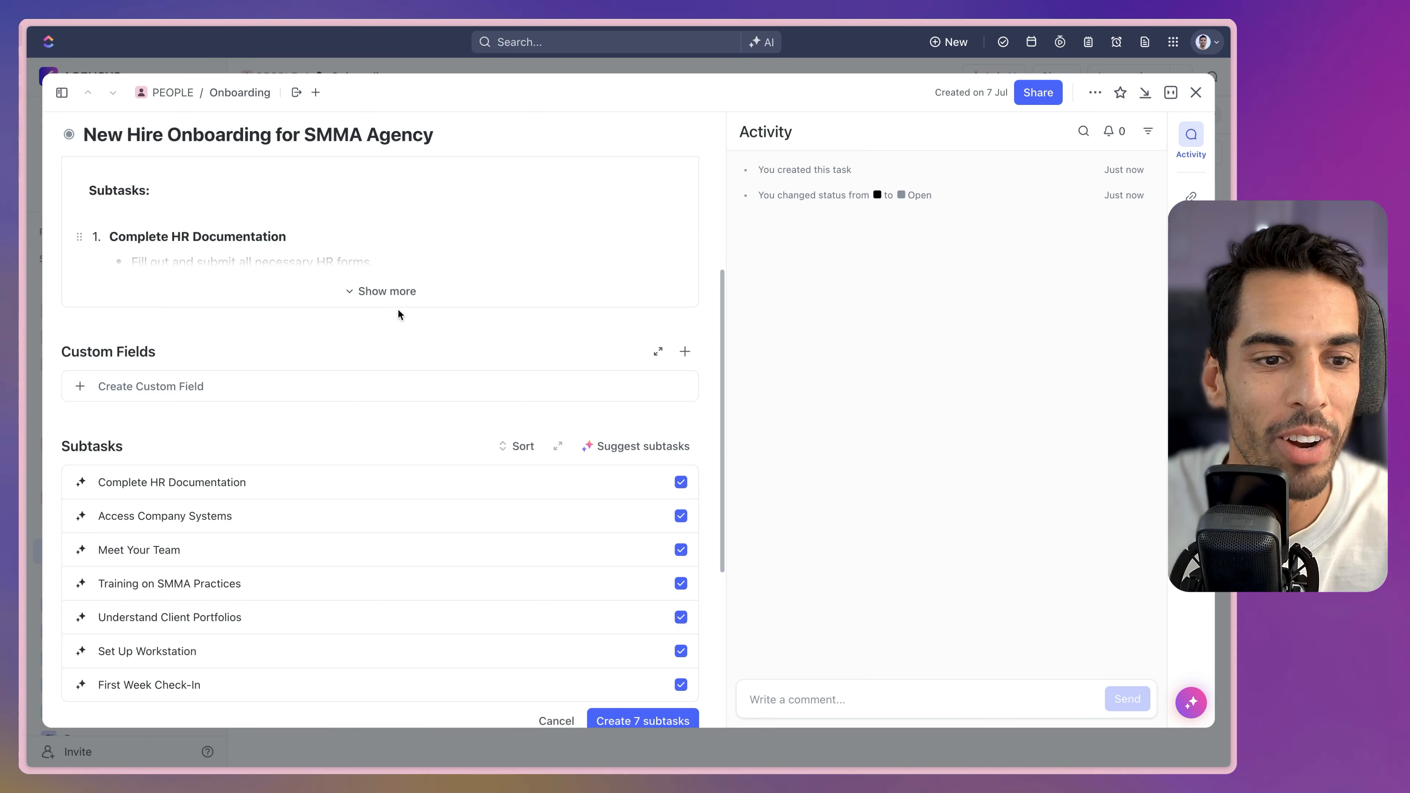
{"action": "scroll", "coordinate": [413, 502], "scroll_direction": "down", "scroll_amount": 4}
{"action": "scroll", "coordinate": [413, 500], "scroll_direction": "up", "scroll_amount": 6}
{"action": "left_click", "coordinate": [374, 447]}
{"action": "scroll", "coordinate": [365, 384], "scroll_direction": "down", "scroll_amount": 16}
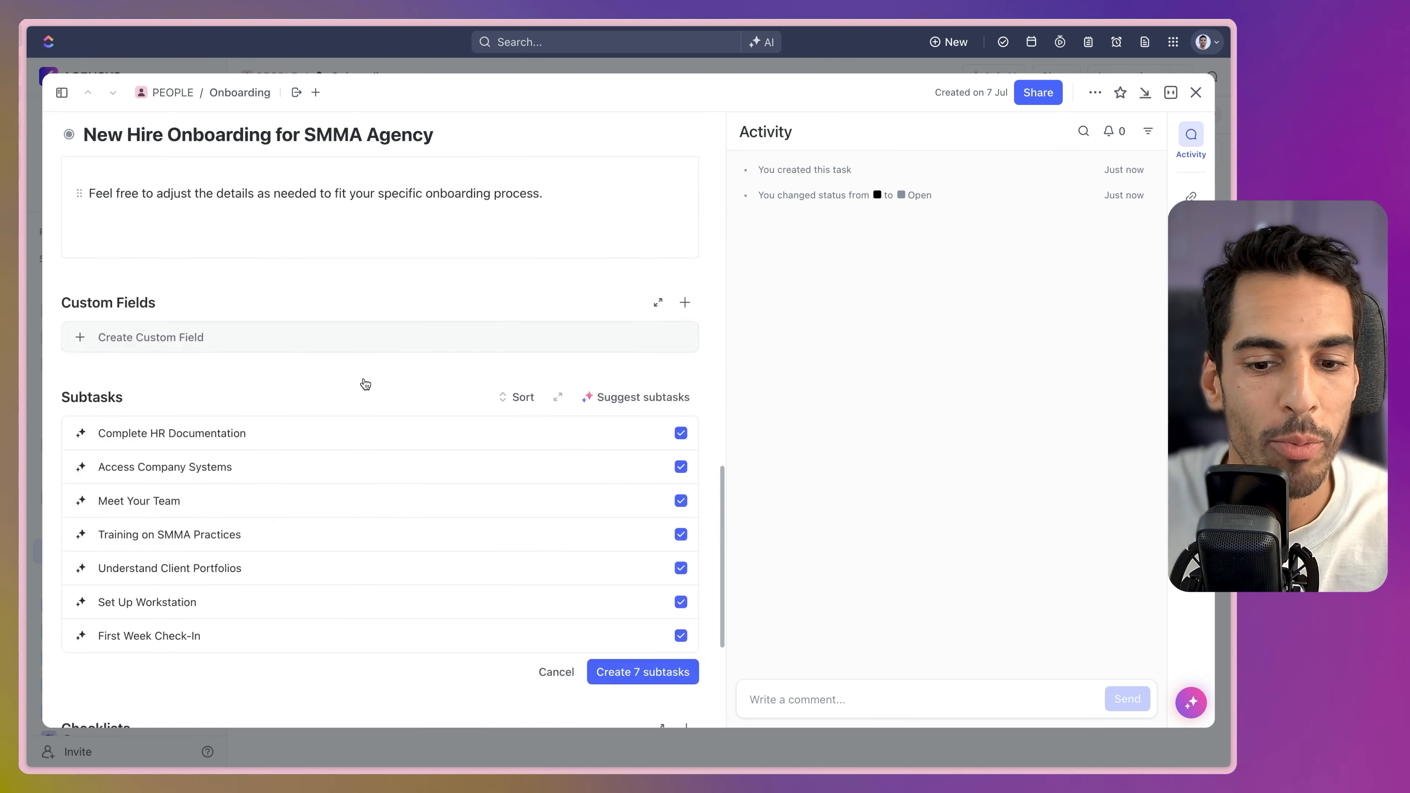
{"action": "scroll", "coordinate": [365, 384], "scroll_direction": "down", "scroll_amount": 5}
{"action": "left_click", "coordinate": [647, 414]}
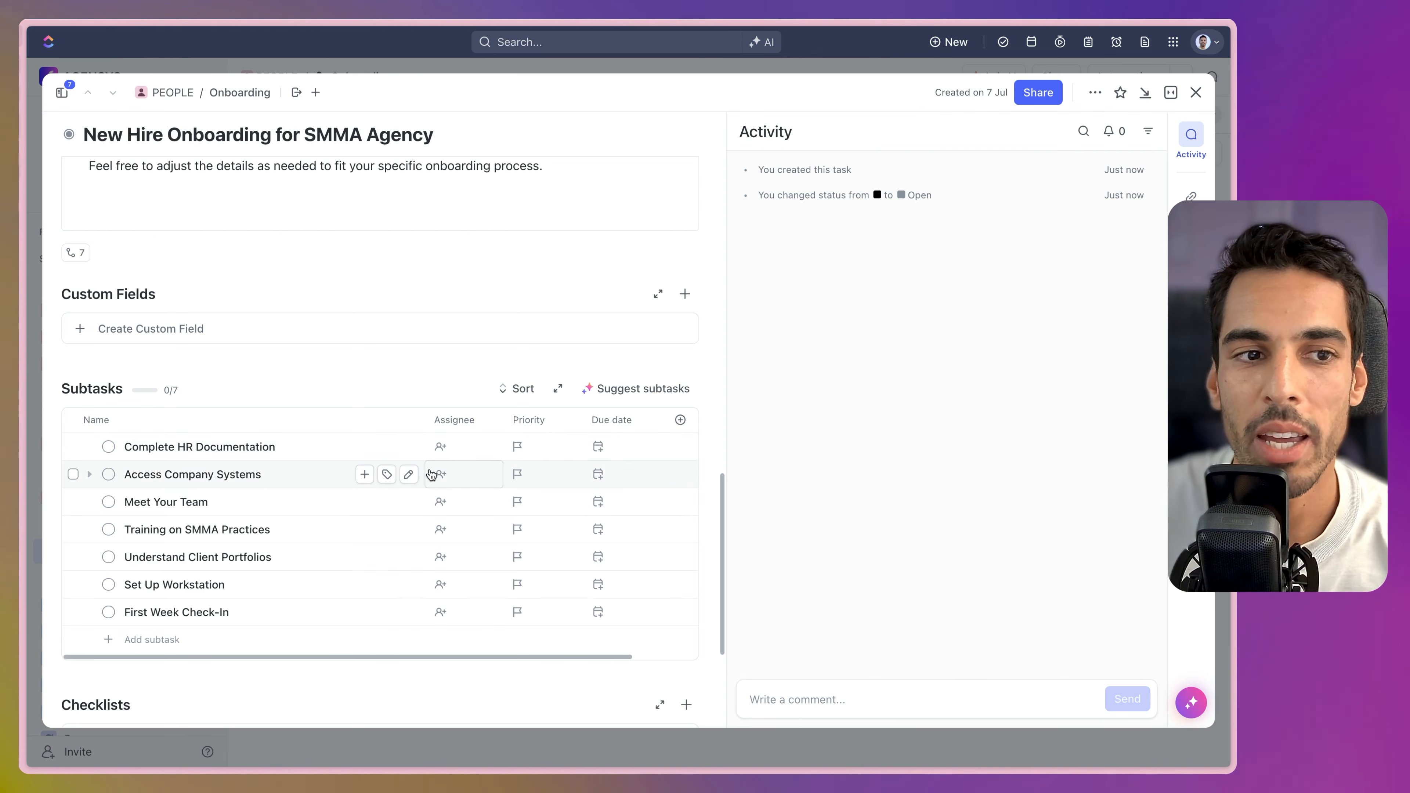
Post 'Can you make sure the process is good ?' mentioning a teammate, then start another comment.
{"action": "left_click", "coordinate": [845, 689]}
{"action": "type", "text": "@"}
{"action": "left_click", "coordinate": [818, 478]}
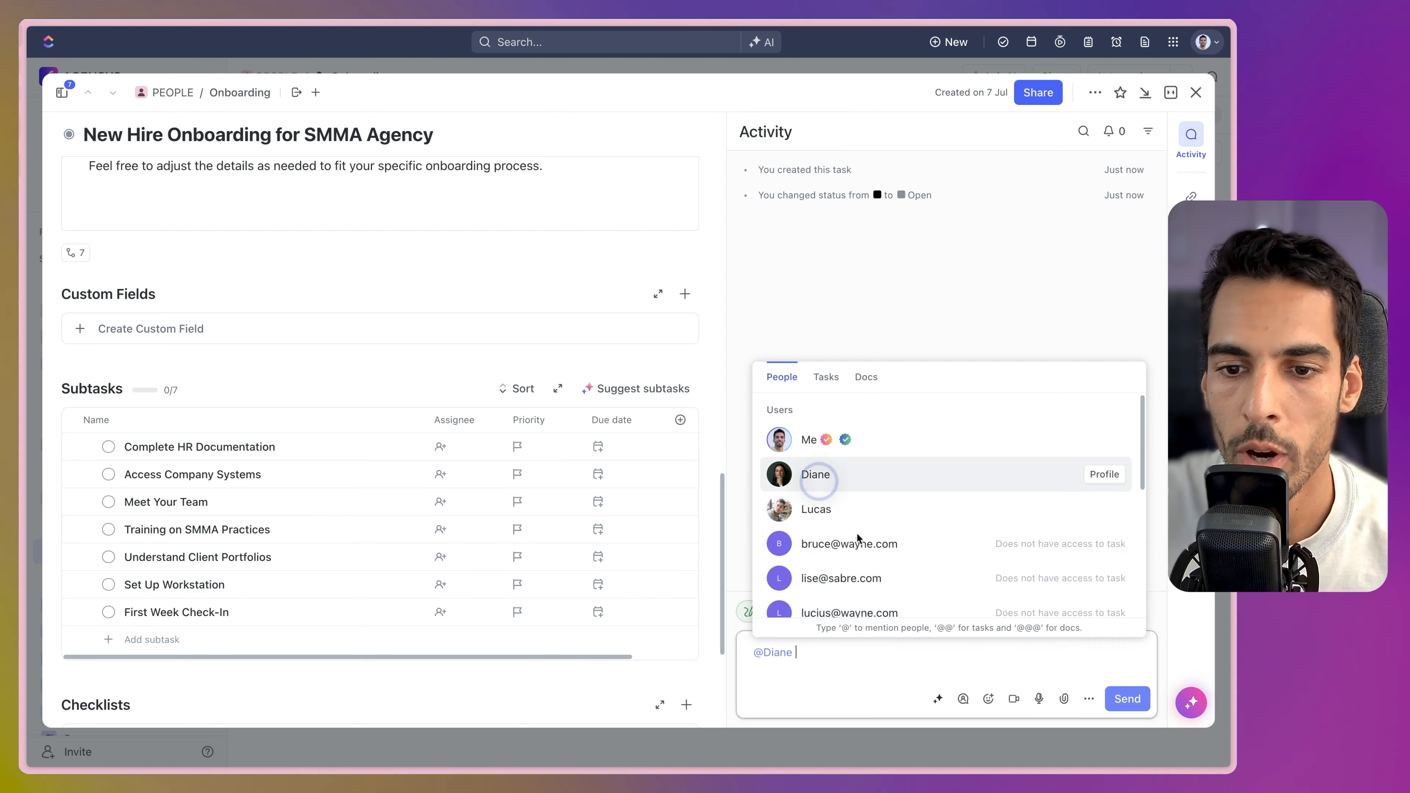
{"action": "type", "text": "Can you make sure the process is good ?"}
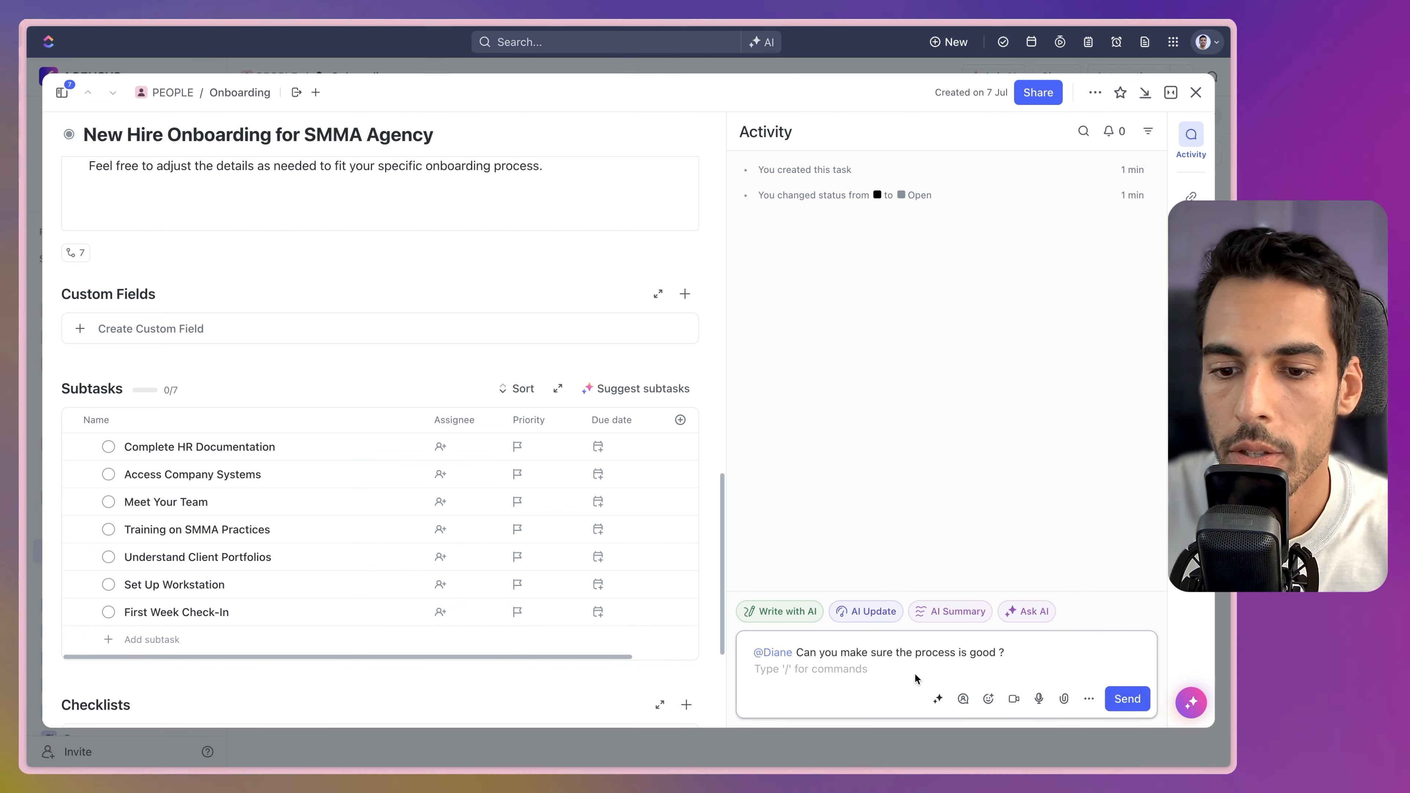
{"action": "key", "text": "Return"}
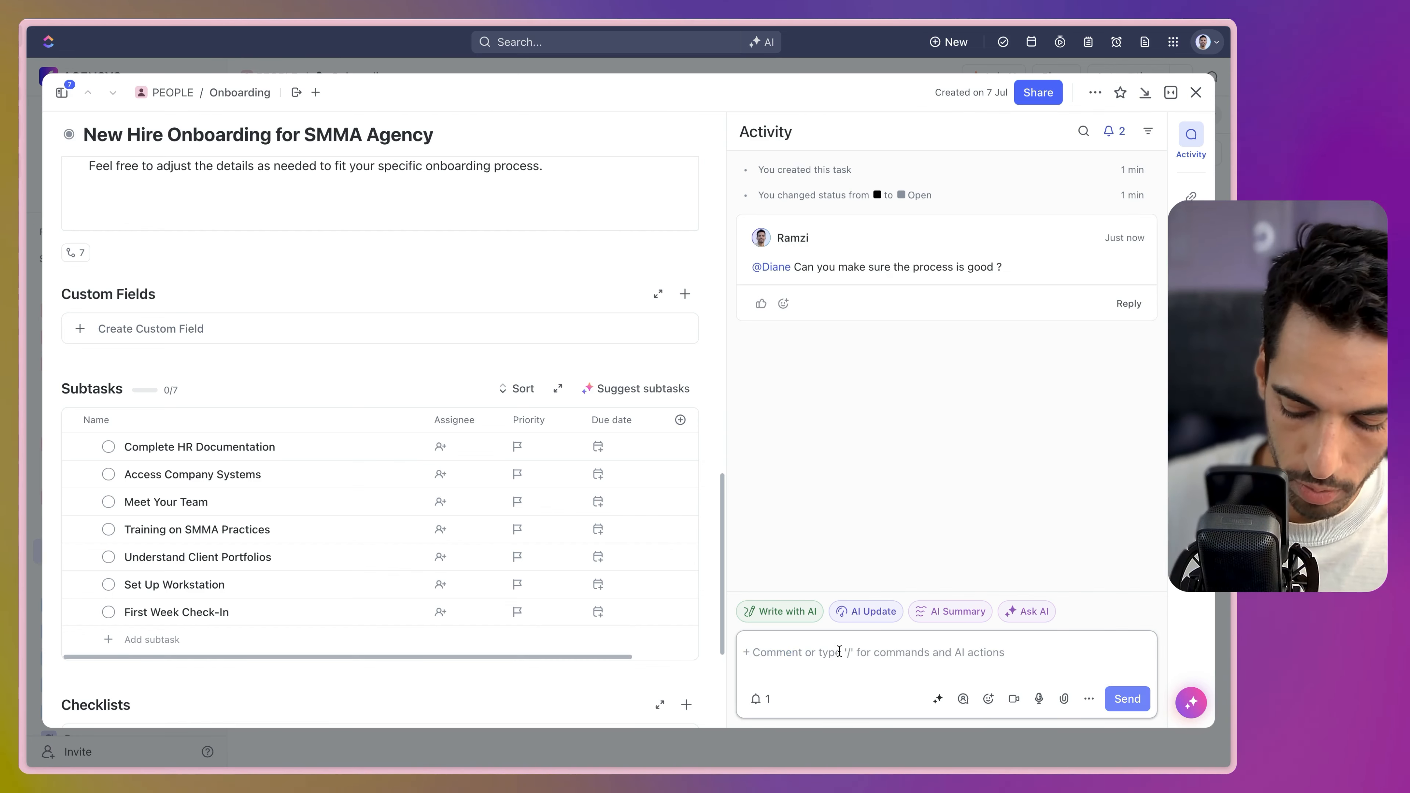
{"action": "type", "text": "/"}
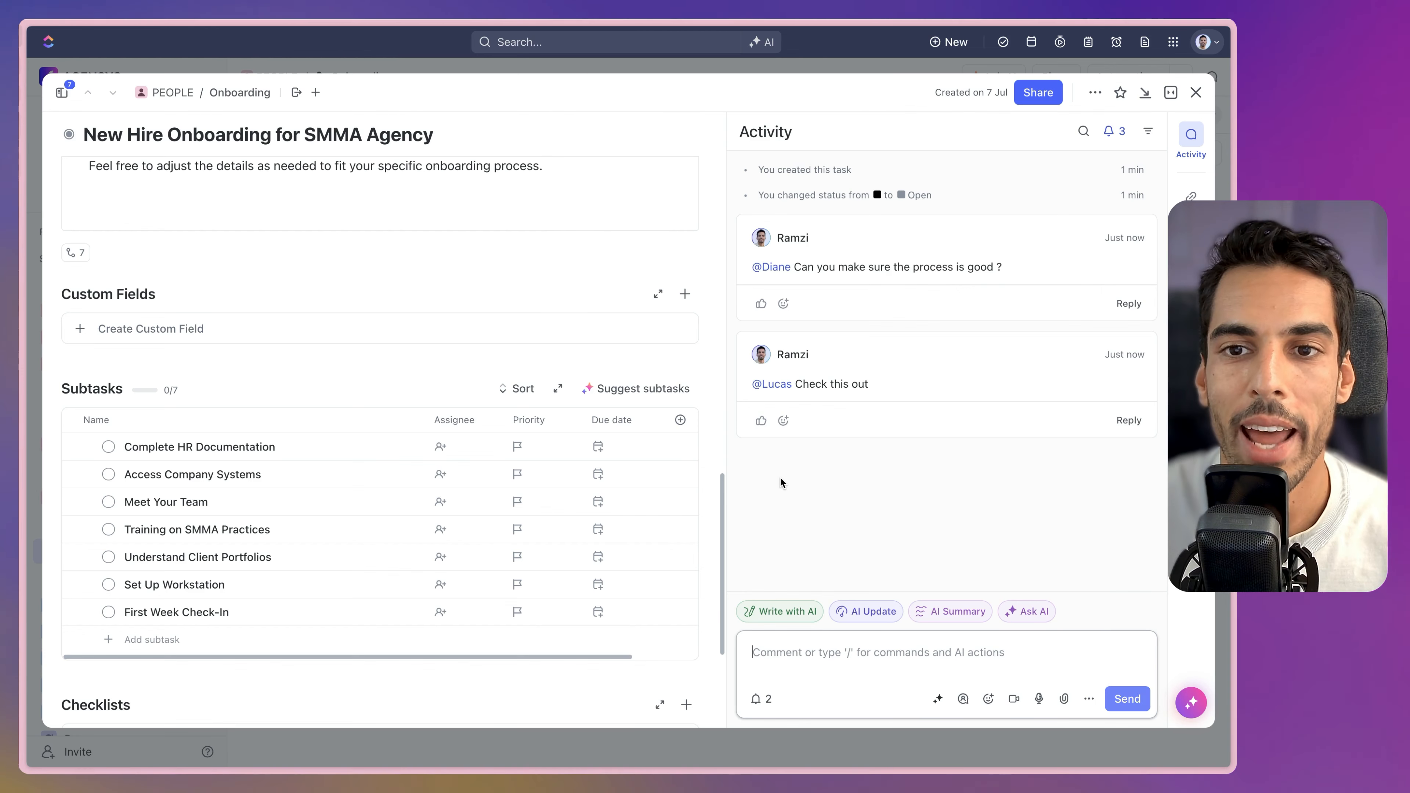
{"action": "mouse_move", "coordinate": [840, 428]}
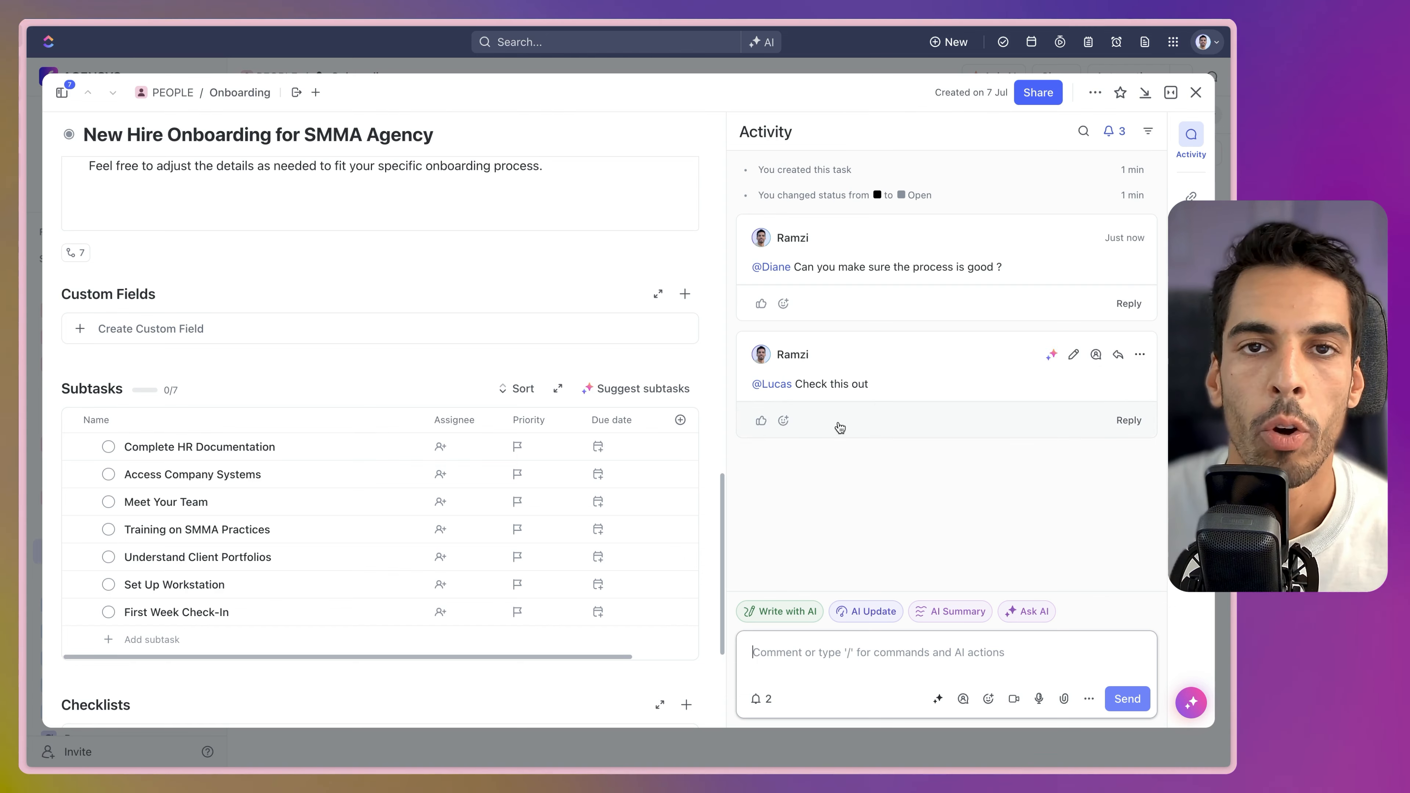
{"action": "scroll", "coordinate": [226, 370], "scroll_direction": "up", "scroll_amount": 10}
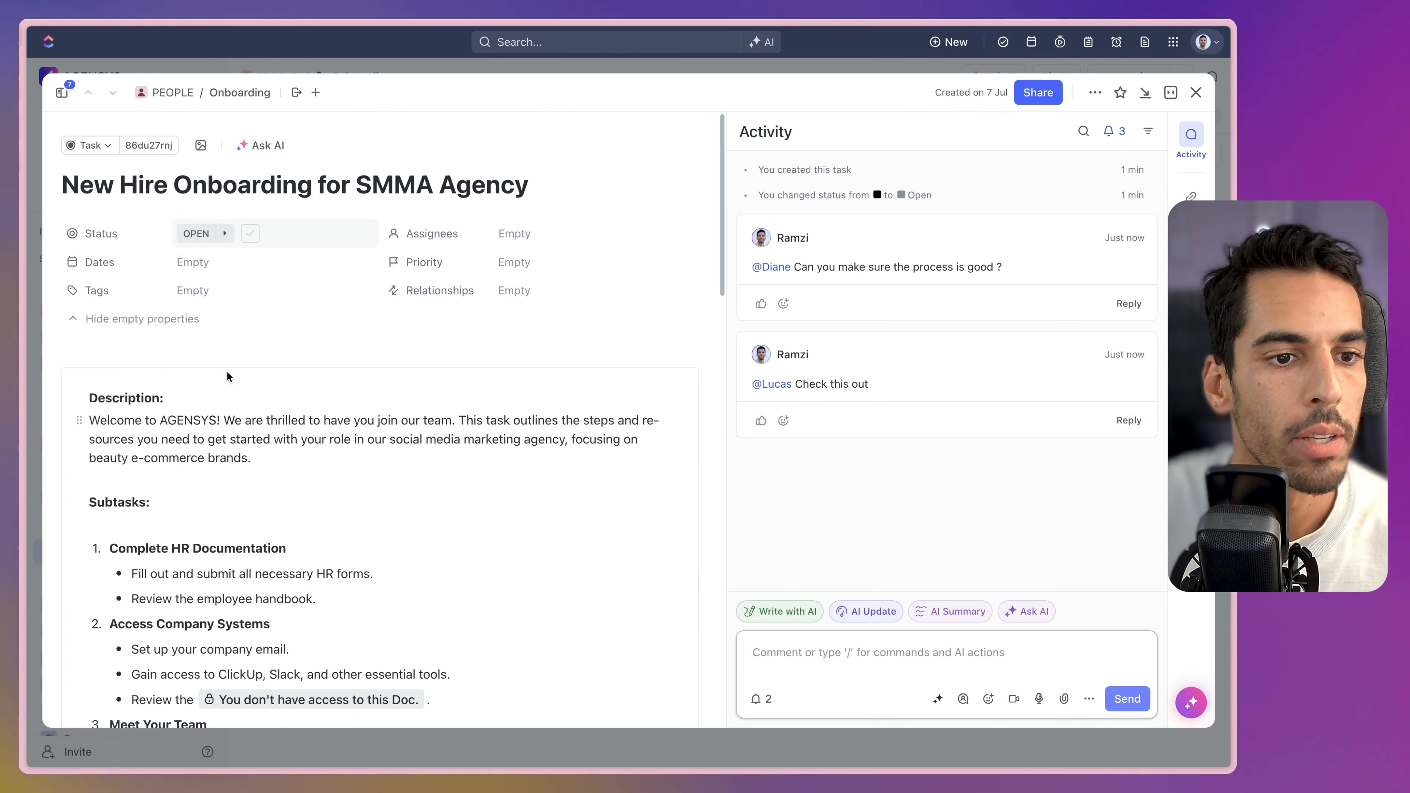
Set the task to IN PROGRESS, due 26 Jul, with Normal priority.
{"action": "left_click", "coordinate": [197, 233]}
{"action": "left_click", "coordinate": [267, 383]}
{"action": "left_click", "coordinate": [222, 264]}
{"action": "left_click", "coordinate": [439, 471]}
{"action": "left_click", "coordinate": [517, 237]}
{"action": "left_click", "coordinate": [520, 234]}
{"action": "left_click", "coordinate": [522, 262]}
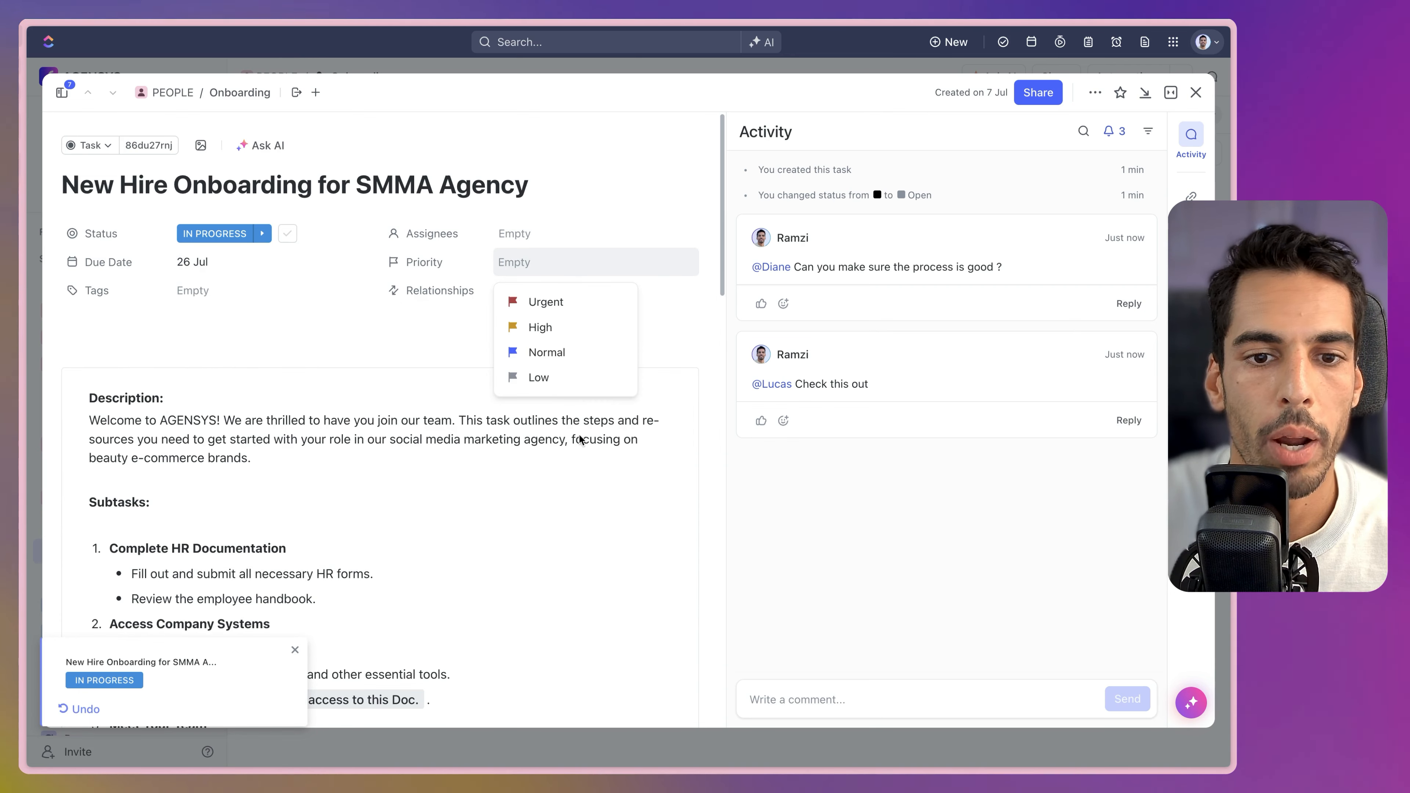
{"action": "left_click", "coordinate": [533, 352]}
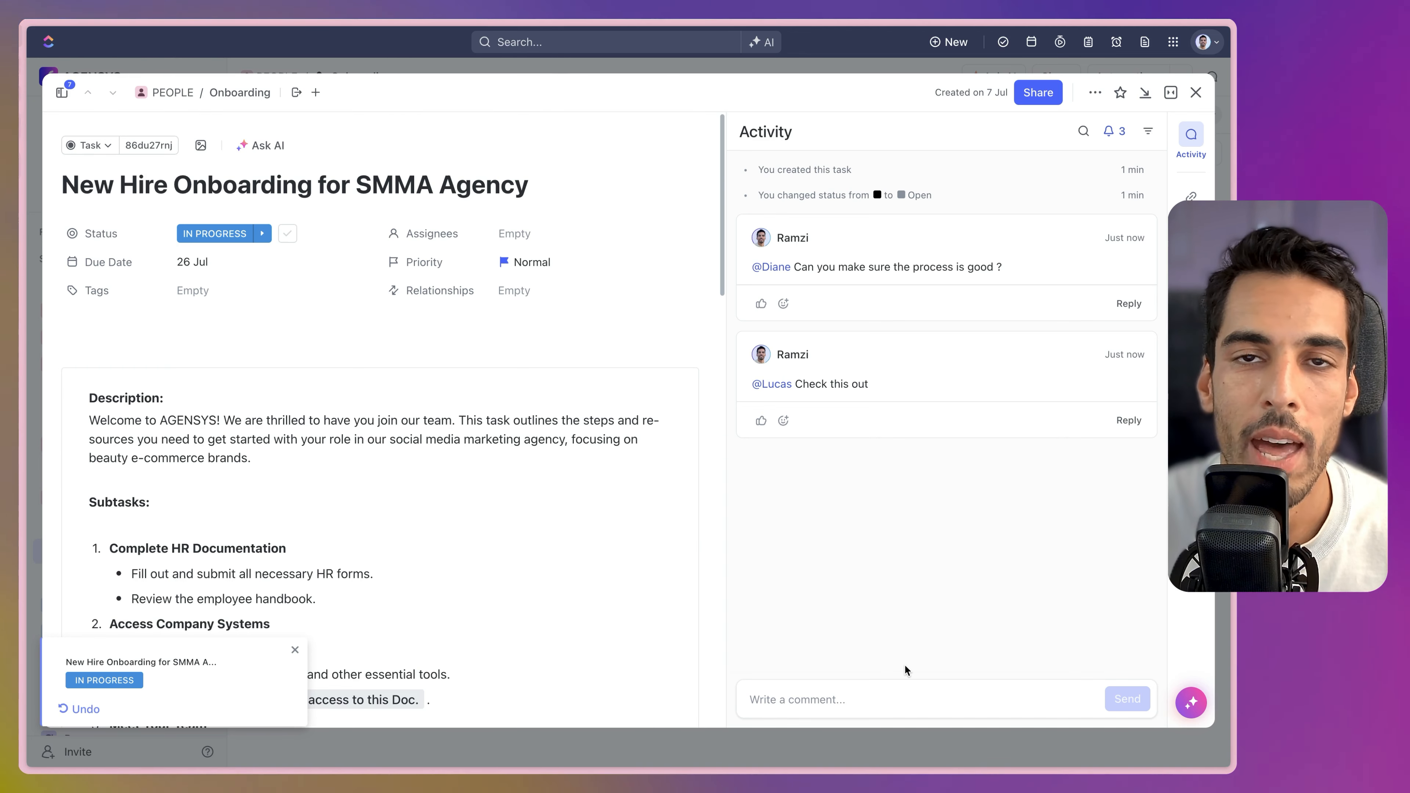
{"action": "left_click", "coordinate": [899, 686]}
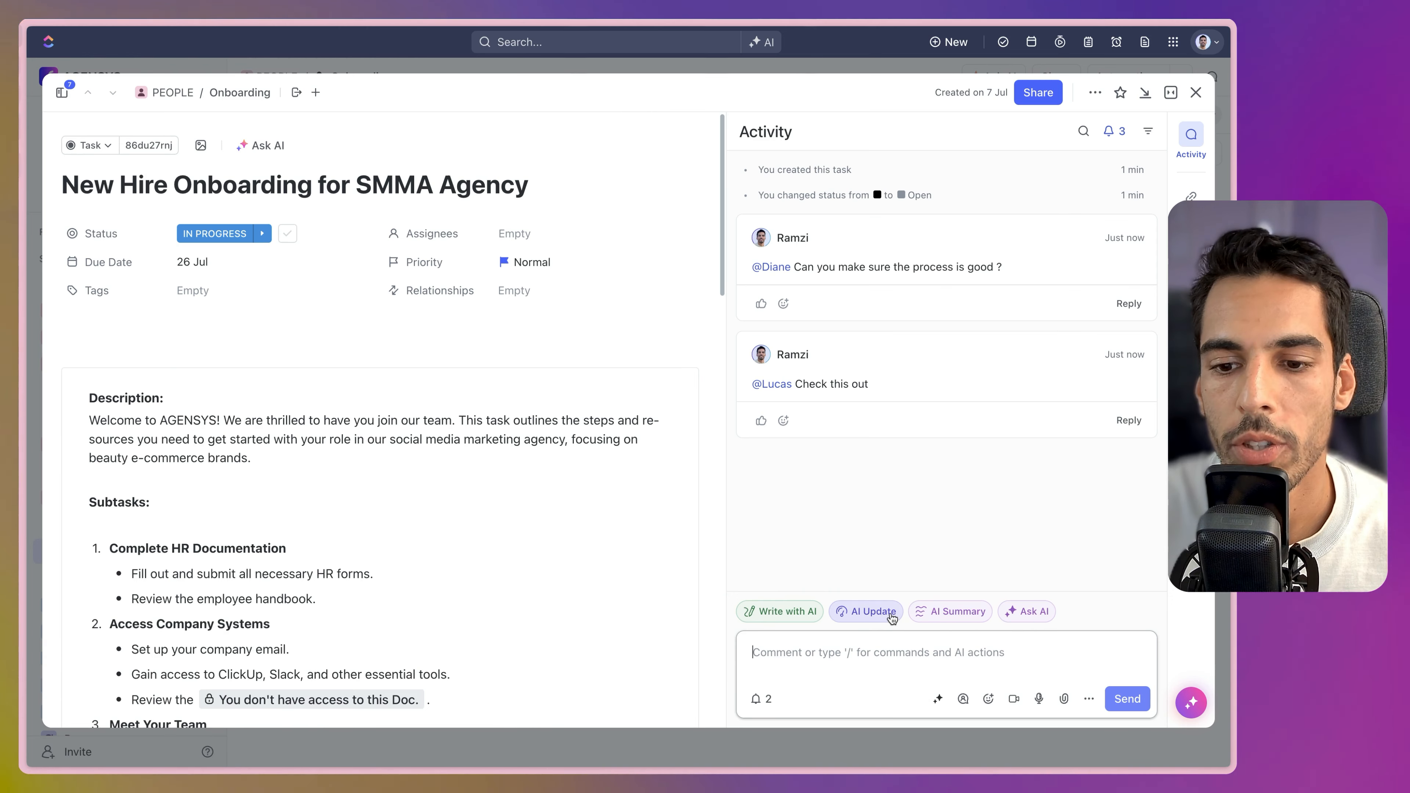
Generate an AI progress update for Today and send it as a task comment.
{"action": "left_click", "coordinate": [891, 614]}
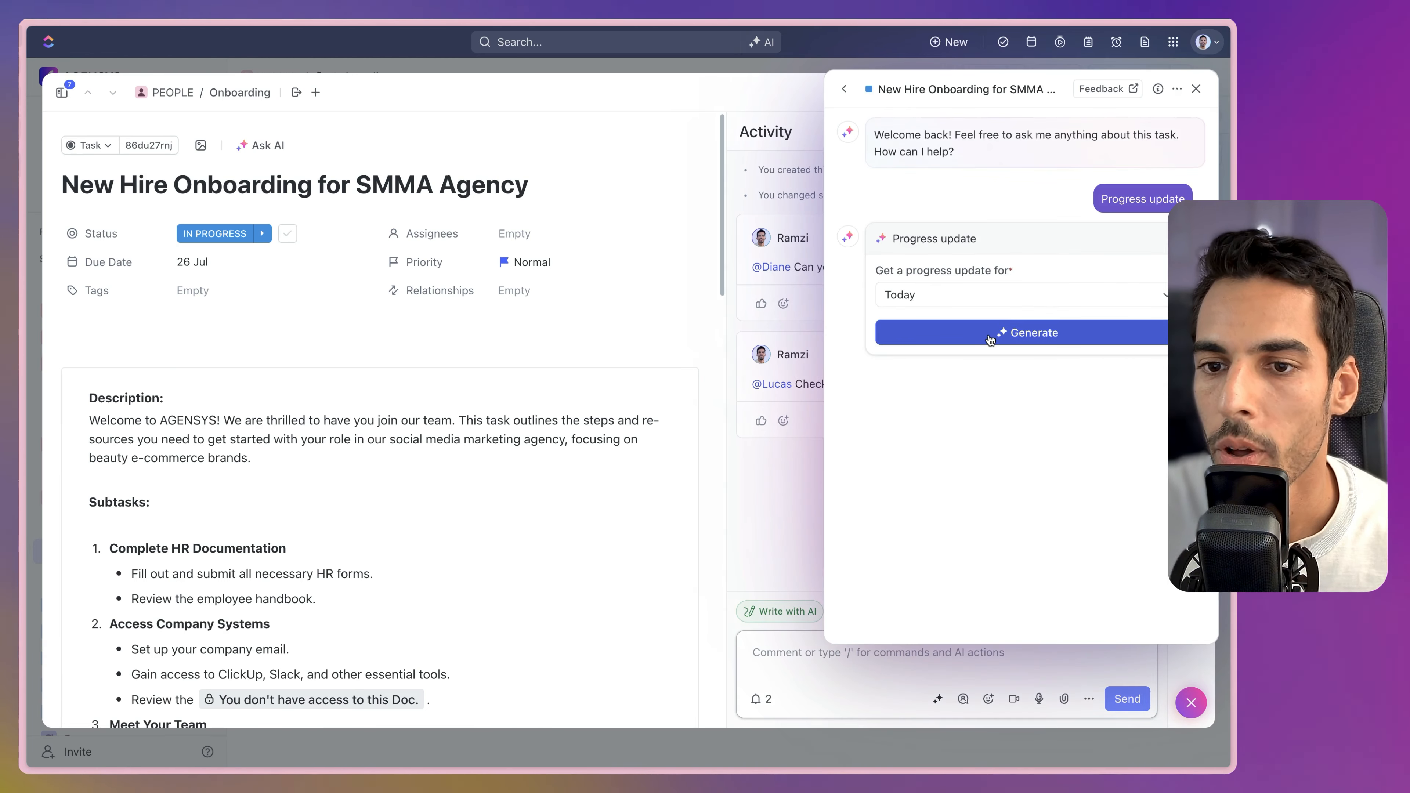
{"action": "left_click", "coordinate": [990, 336]}
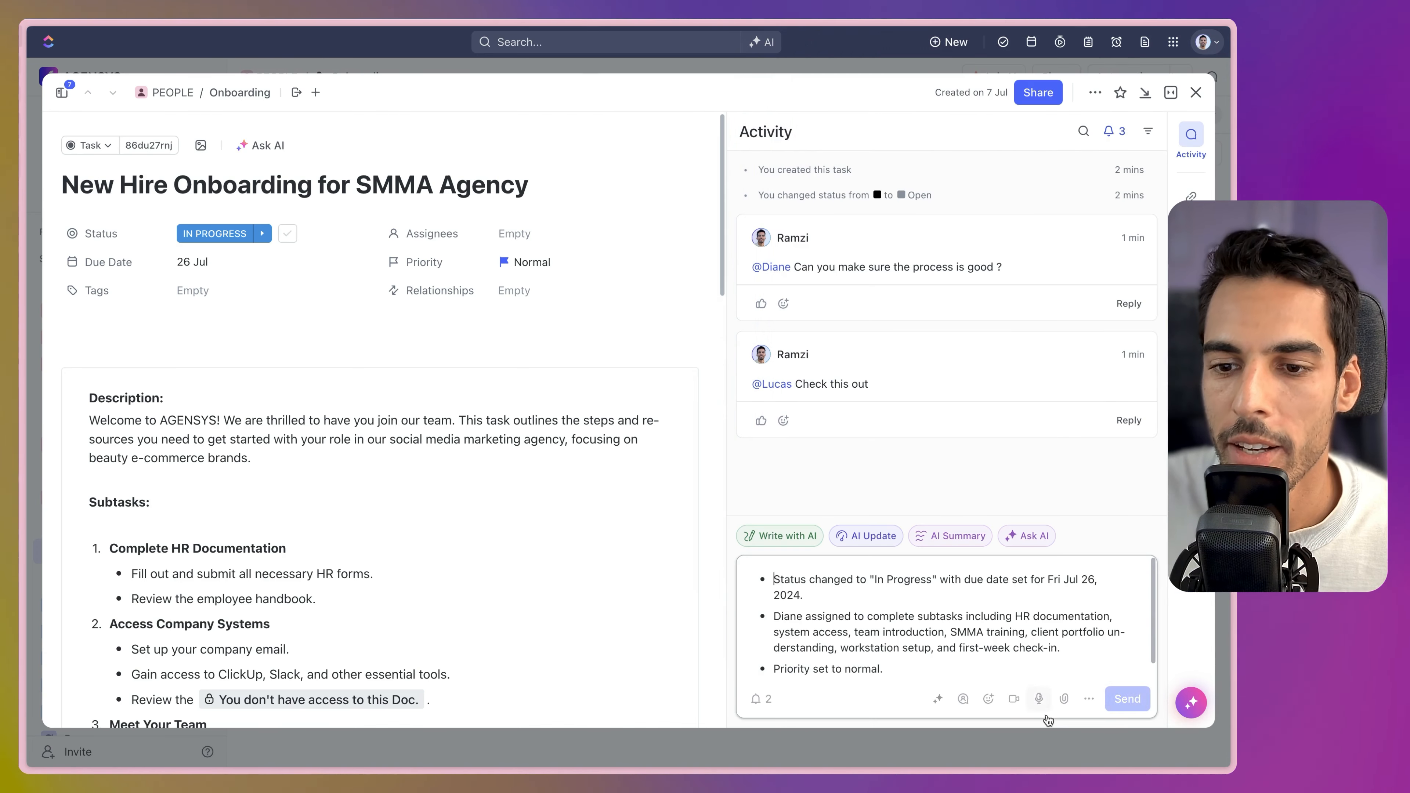
{"action": "left_click", "coordinate": [1125, 691]}
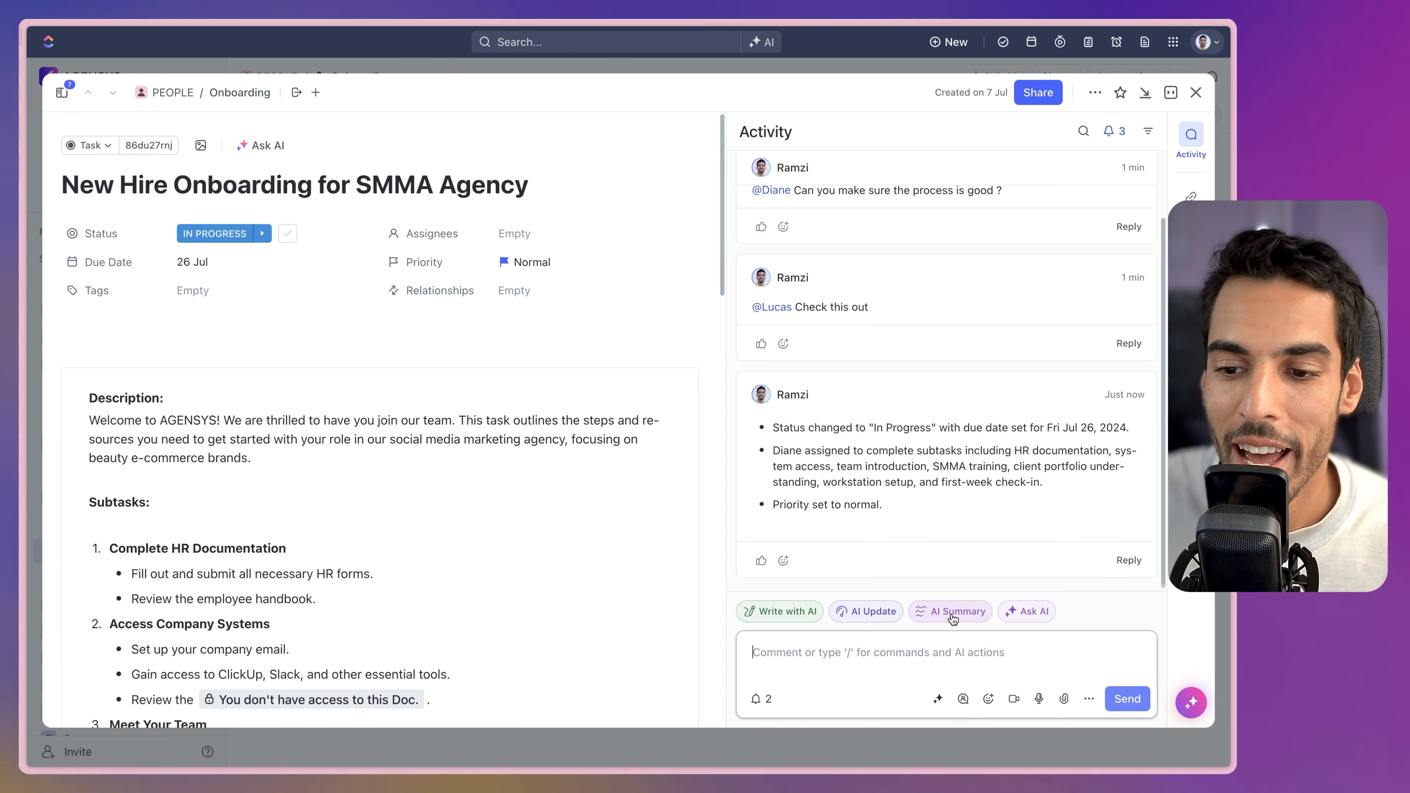
Generate an AI summary of the task and send it as a comment.
{"action": "left_click", "coordinate": [952, 611]}
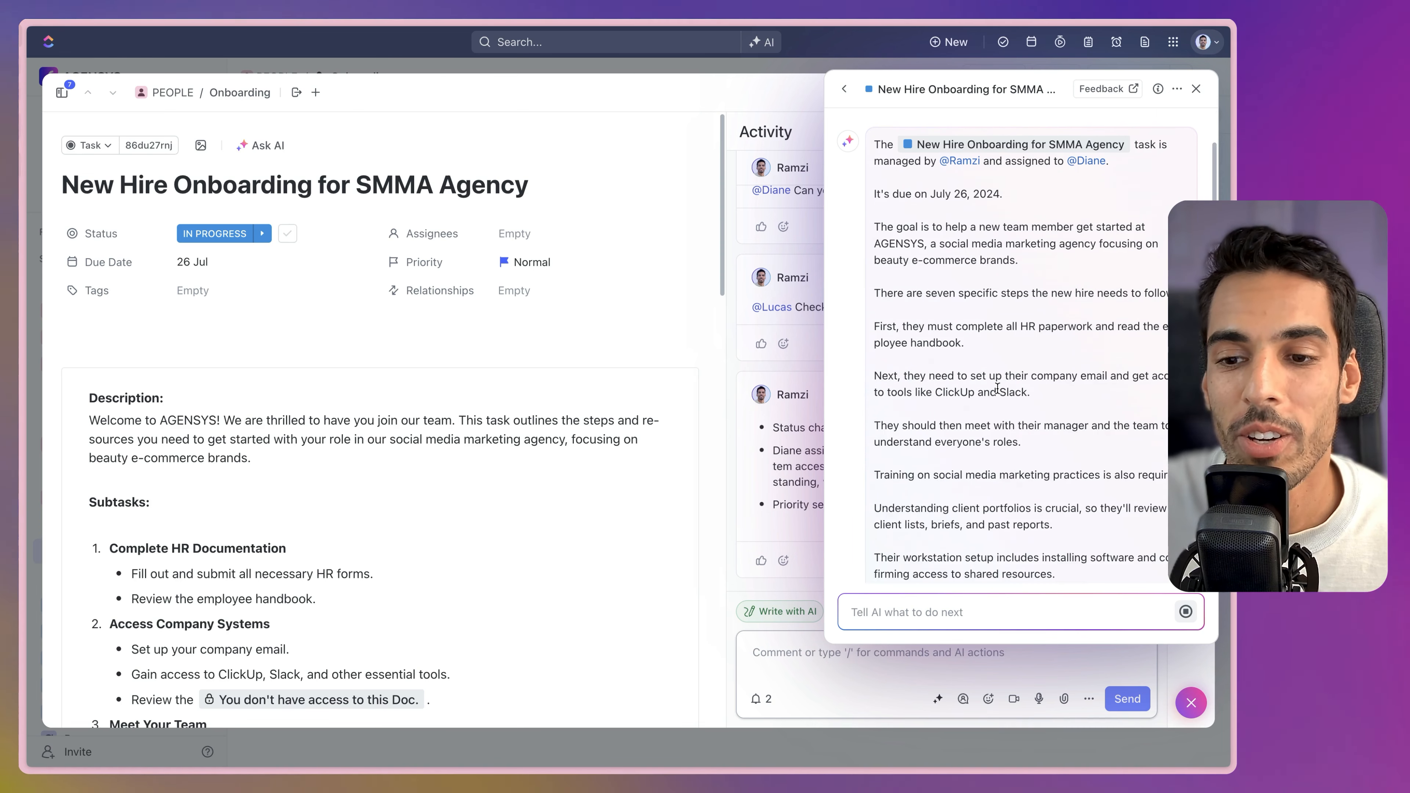
{"action": "scroll", "coordinate": [997, 388], "scroll_direction": "up", "scroll_amount": 3}
{"action": "scroll", "coordinate": [997, 388], "scroll_direction": "down", "scroll_amount": 5}
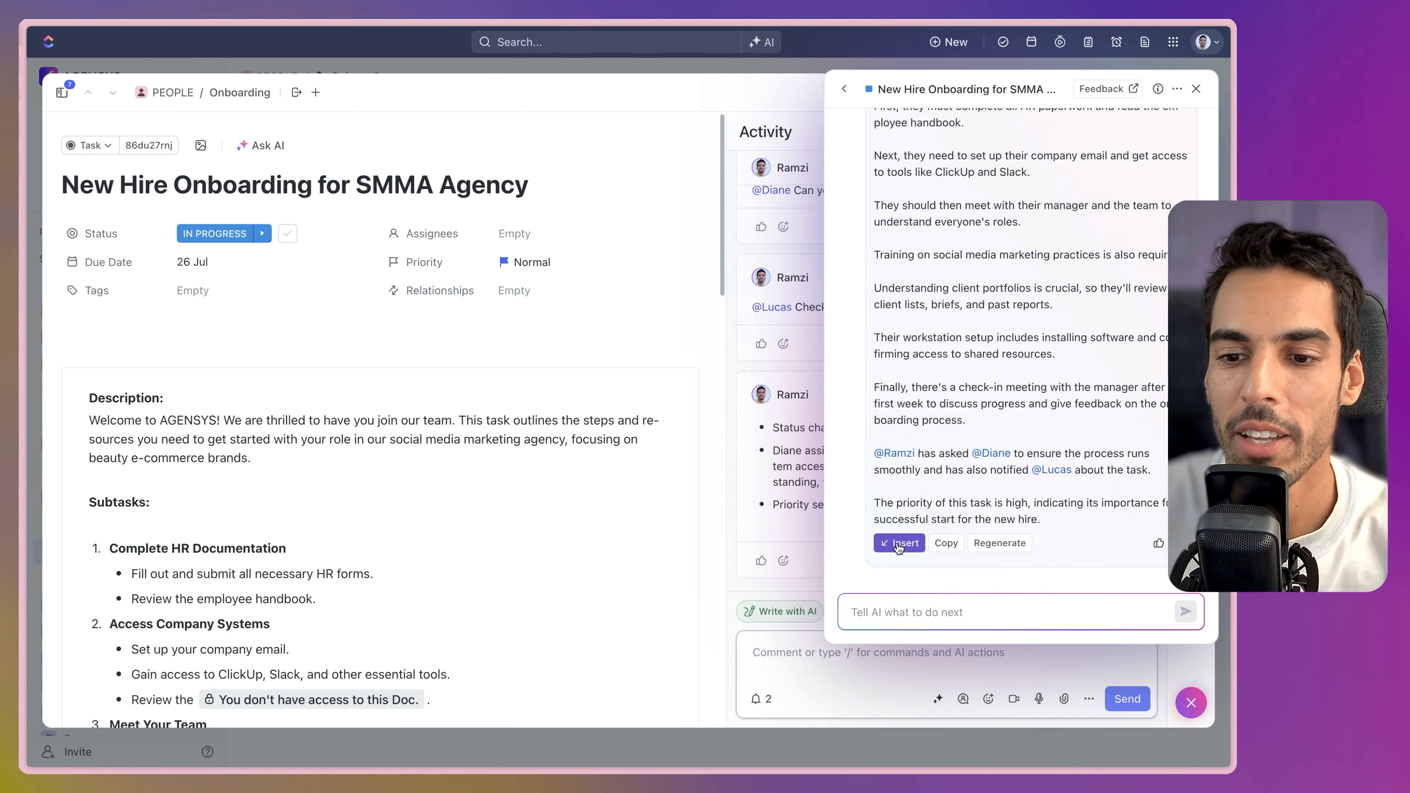
{"action": "left_click", "coordinate": [900, 543]}
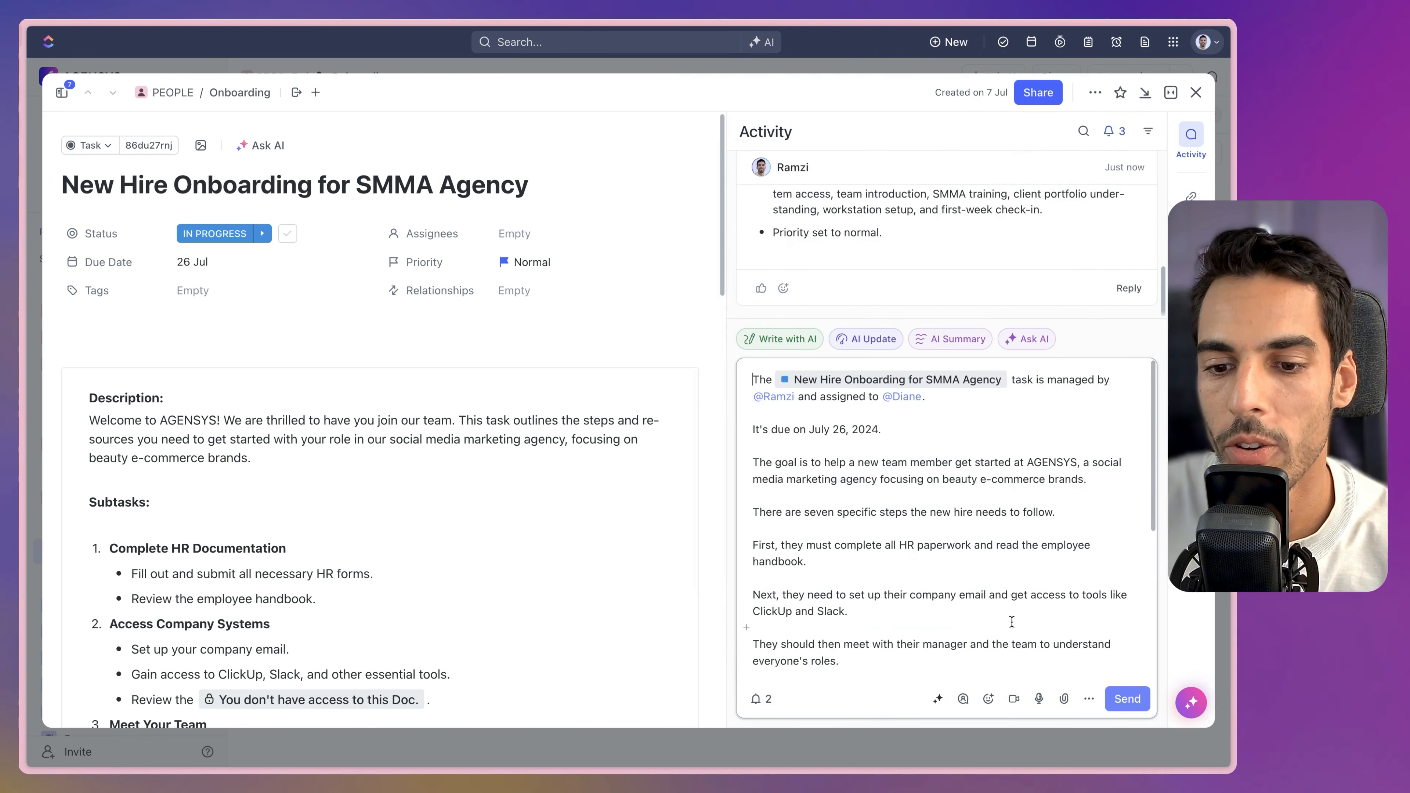
{"action": "left_click", "coordinate": [1123, 701]}
Review the posted comments, then close the task to return to the Onboarding list.
{"action": "scroll", "coordinate": [888, 472], "scroll_direction": "up", "scroll_amount": 5}
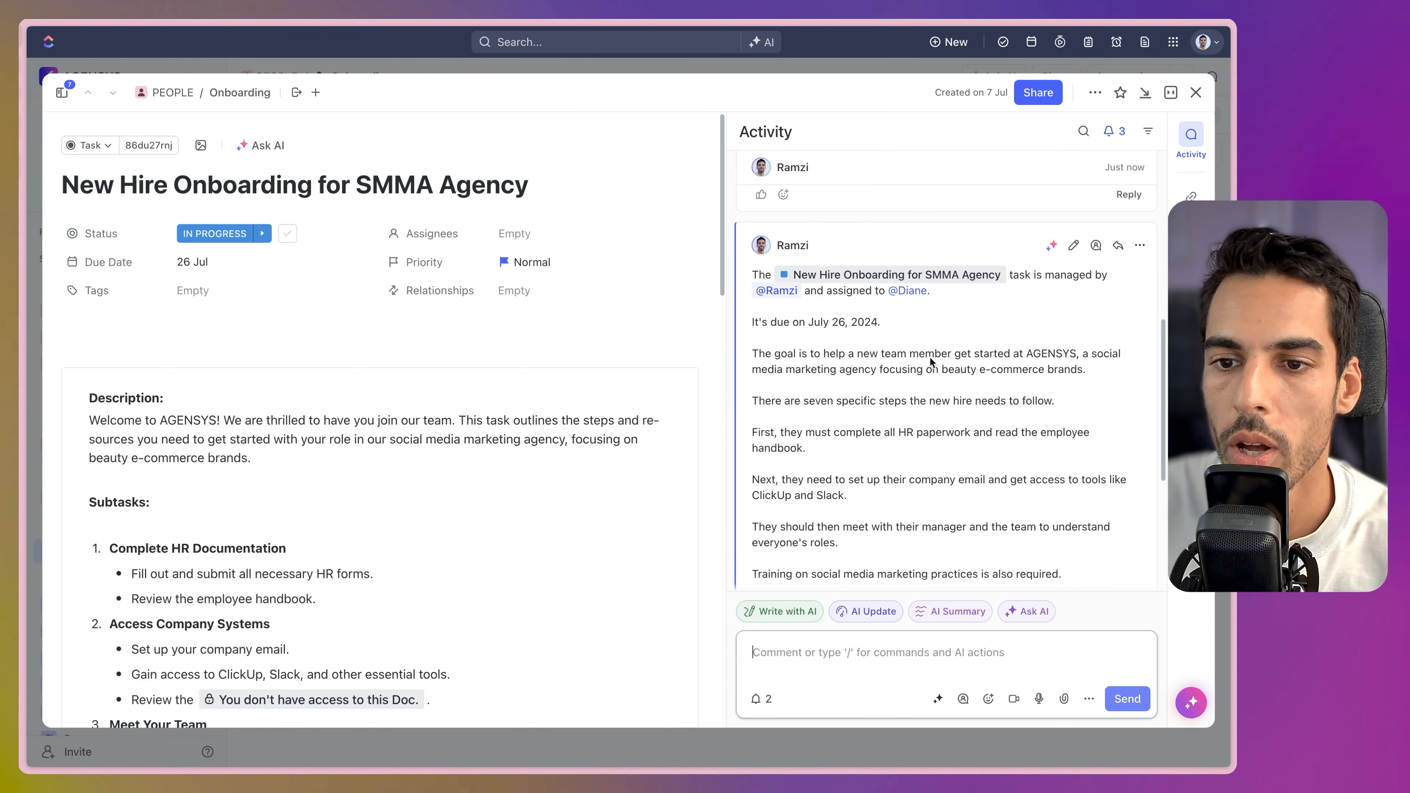
{"action": "scroll", "coordinate": [936, 396], "scroll_direction": "down", "scroll_amount": 1}
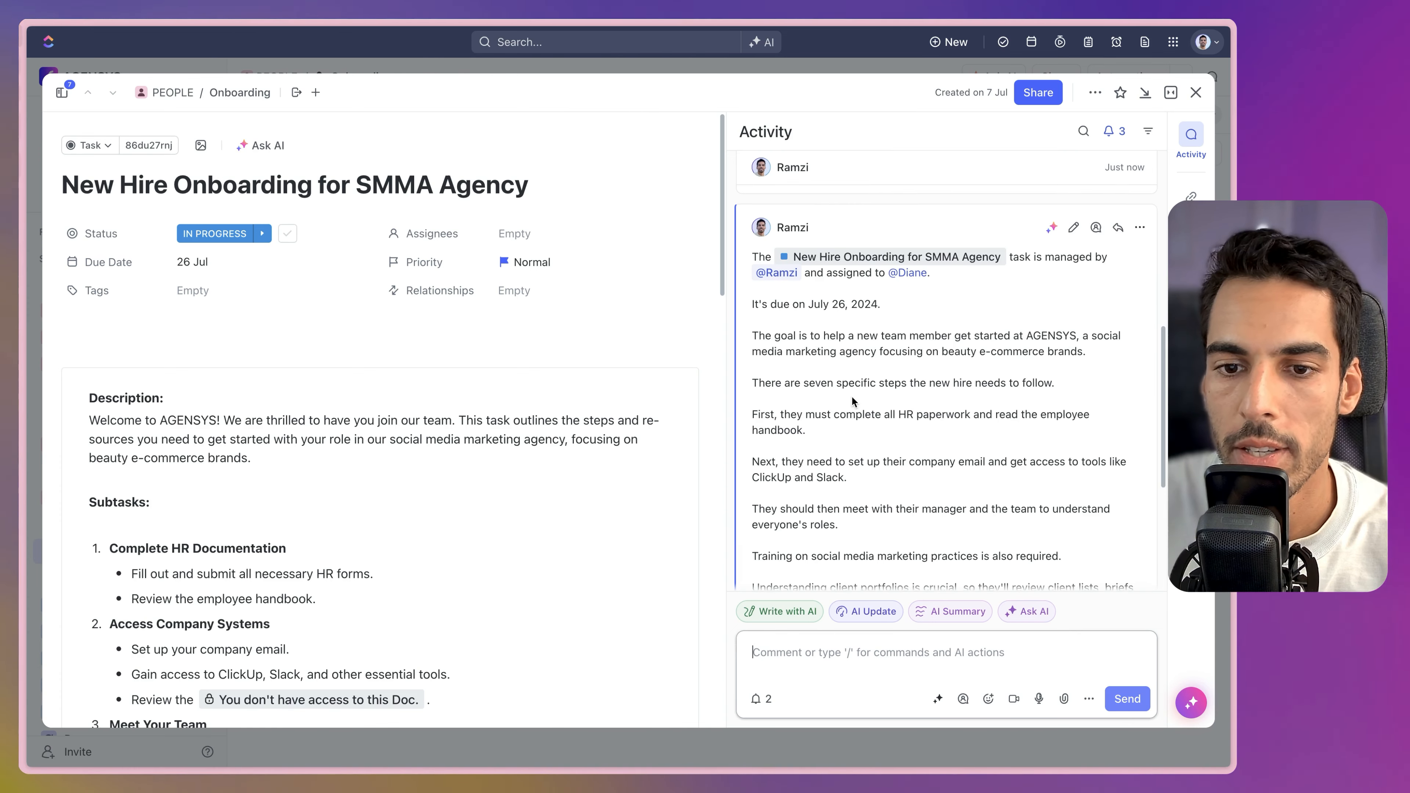
{"action": "scroll", "coordinate": [891, 371], "scroll_direction": "down", "scroll_amount": 1}
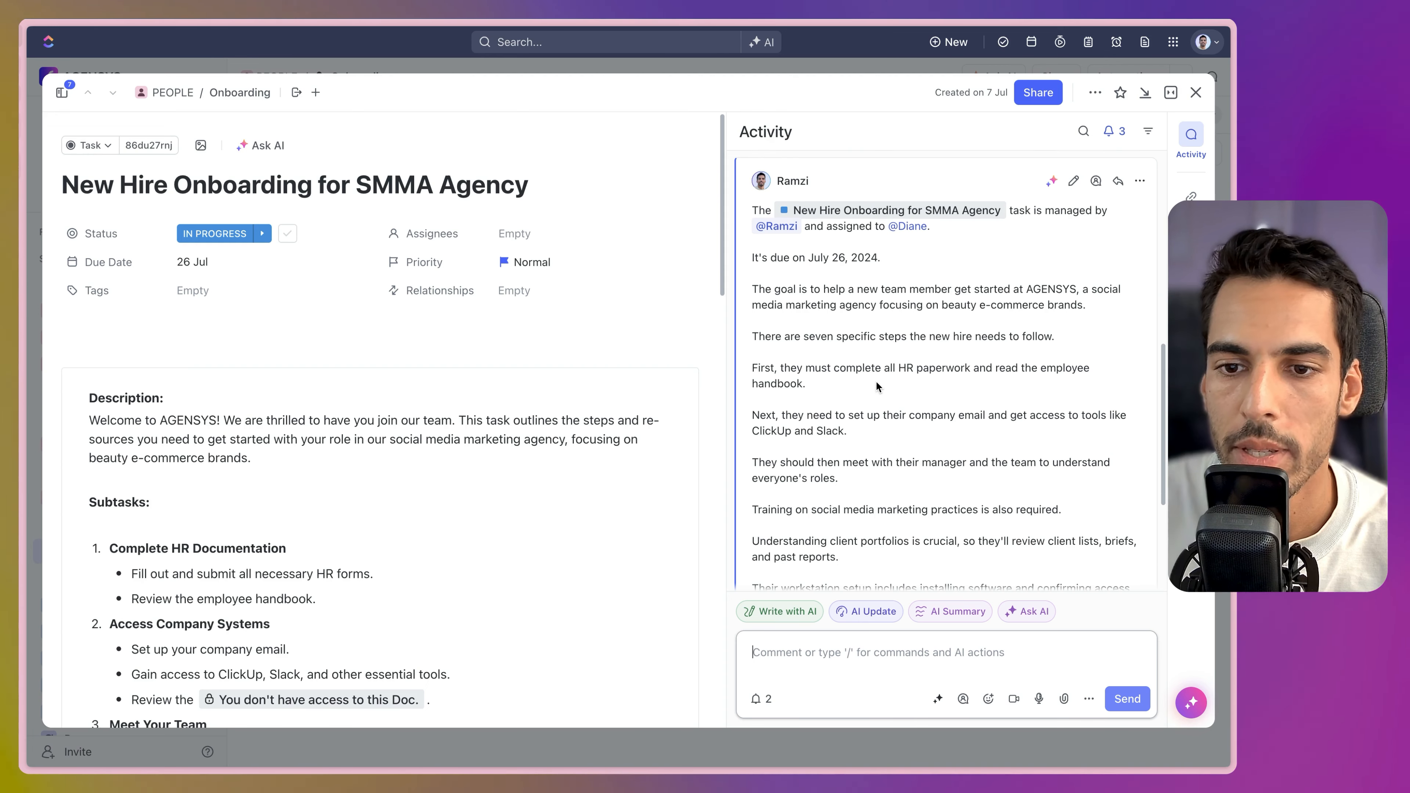
{"action": "scroll", "coordinate": [878, 386], "scroll_direction": "down", "scroll_amount": 6}
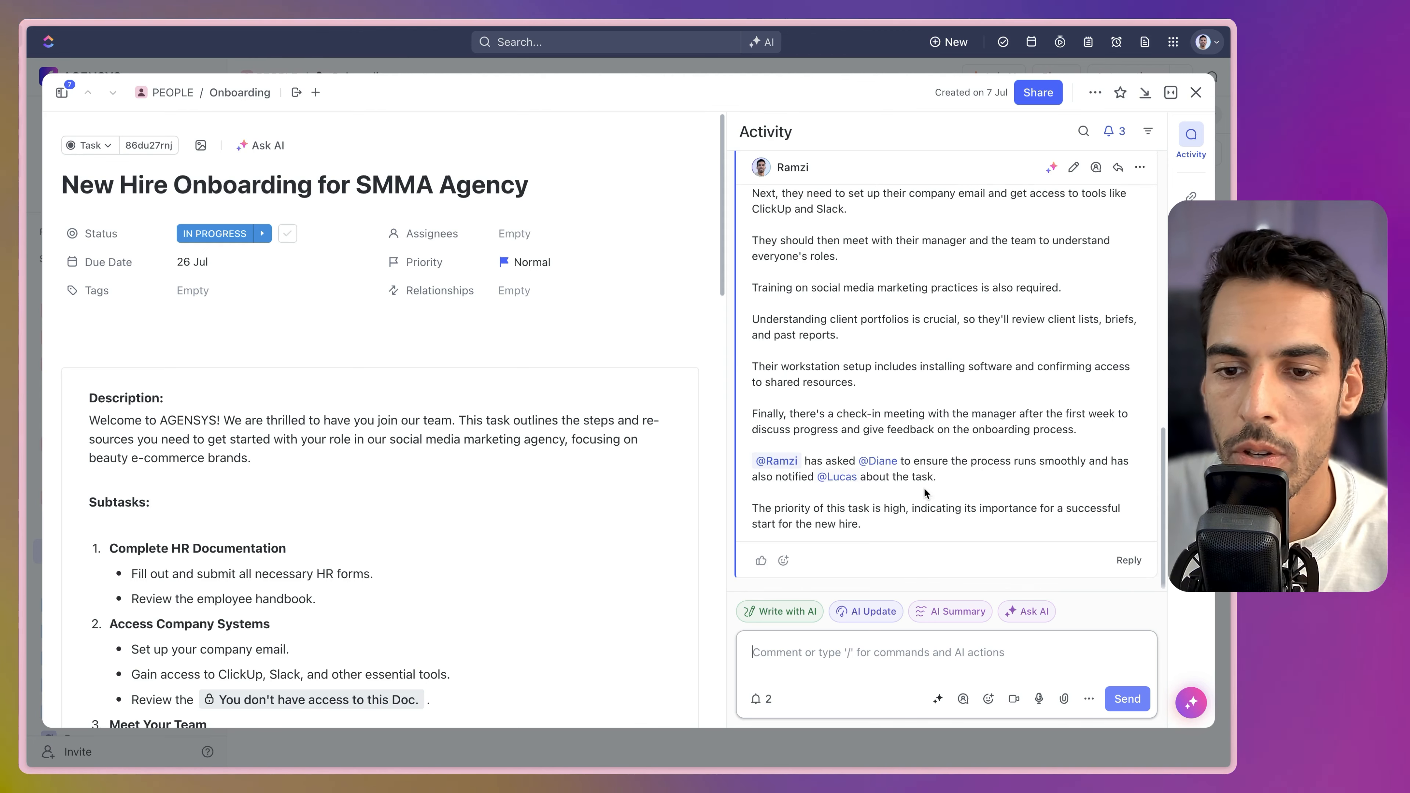
{"action": "scroll", "coordinate": [921, 478], "scroll_direction": "up", "scroll_amount": 10}
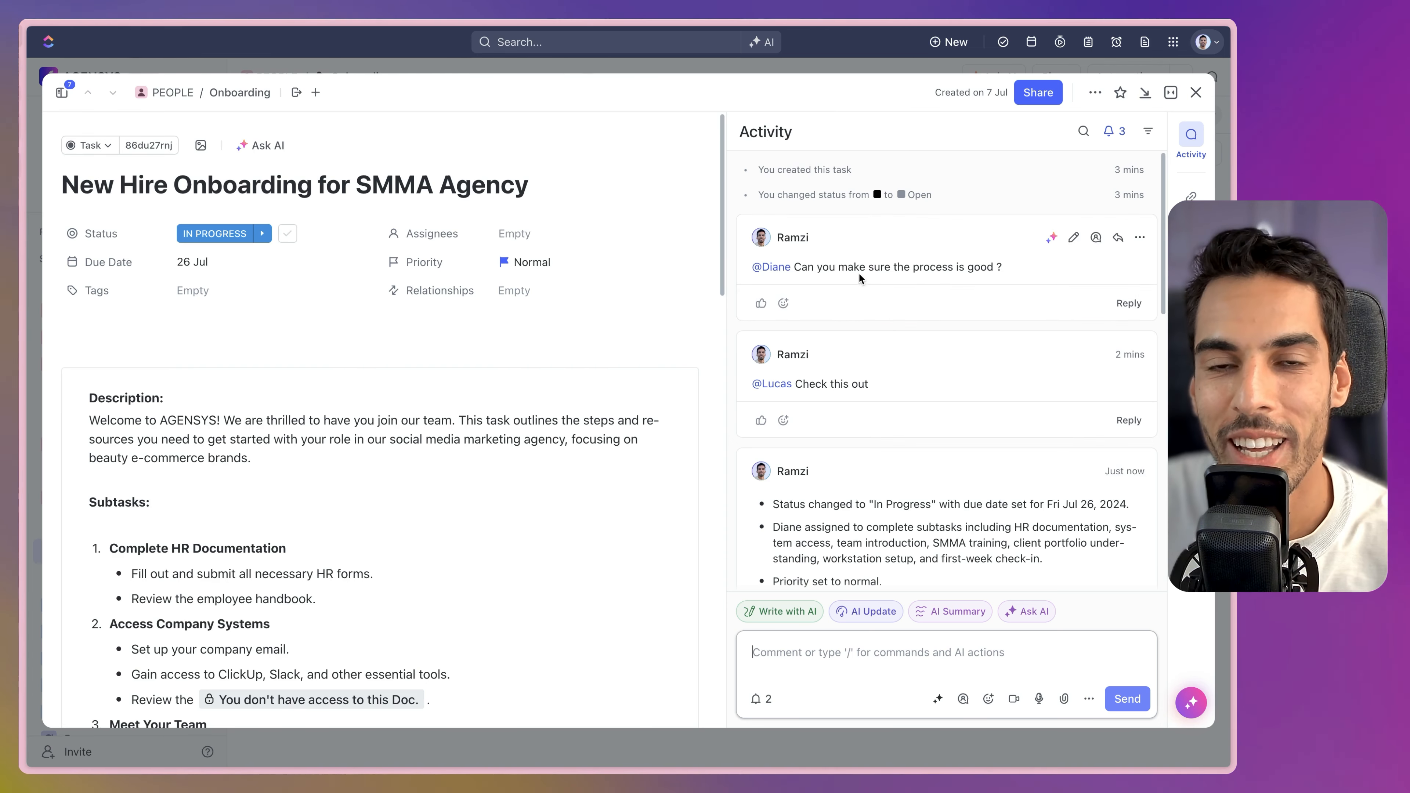
{"action": "scroll", "coordinate": [866, 356], "scroll_direction": "down", "scroll_amount": 8}
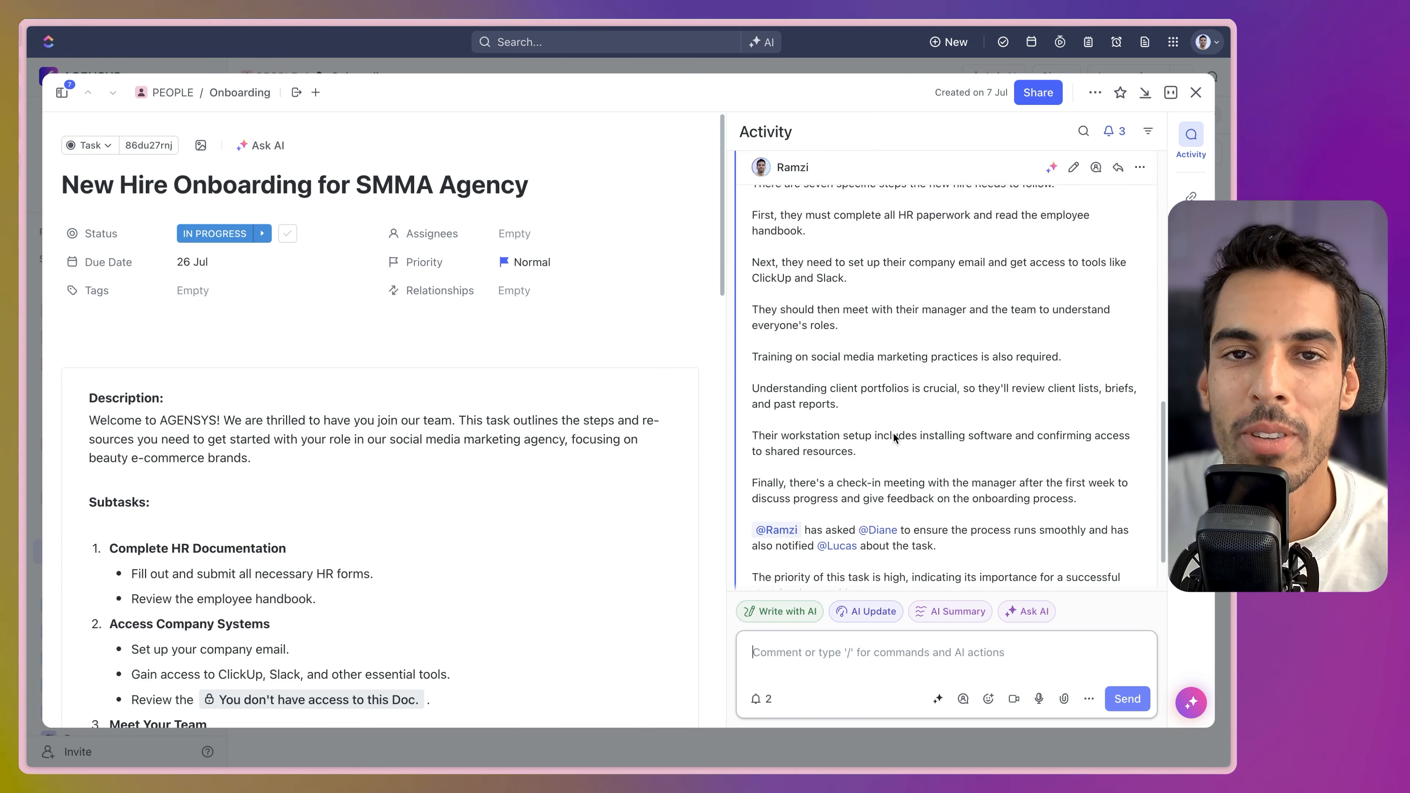
{"action": "scroll", "coordinate": [894, 438], "scroll_direction": "down", "scroll_amount": 2}
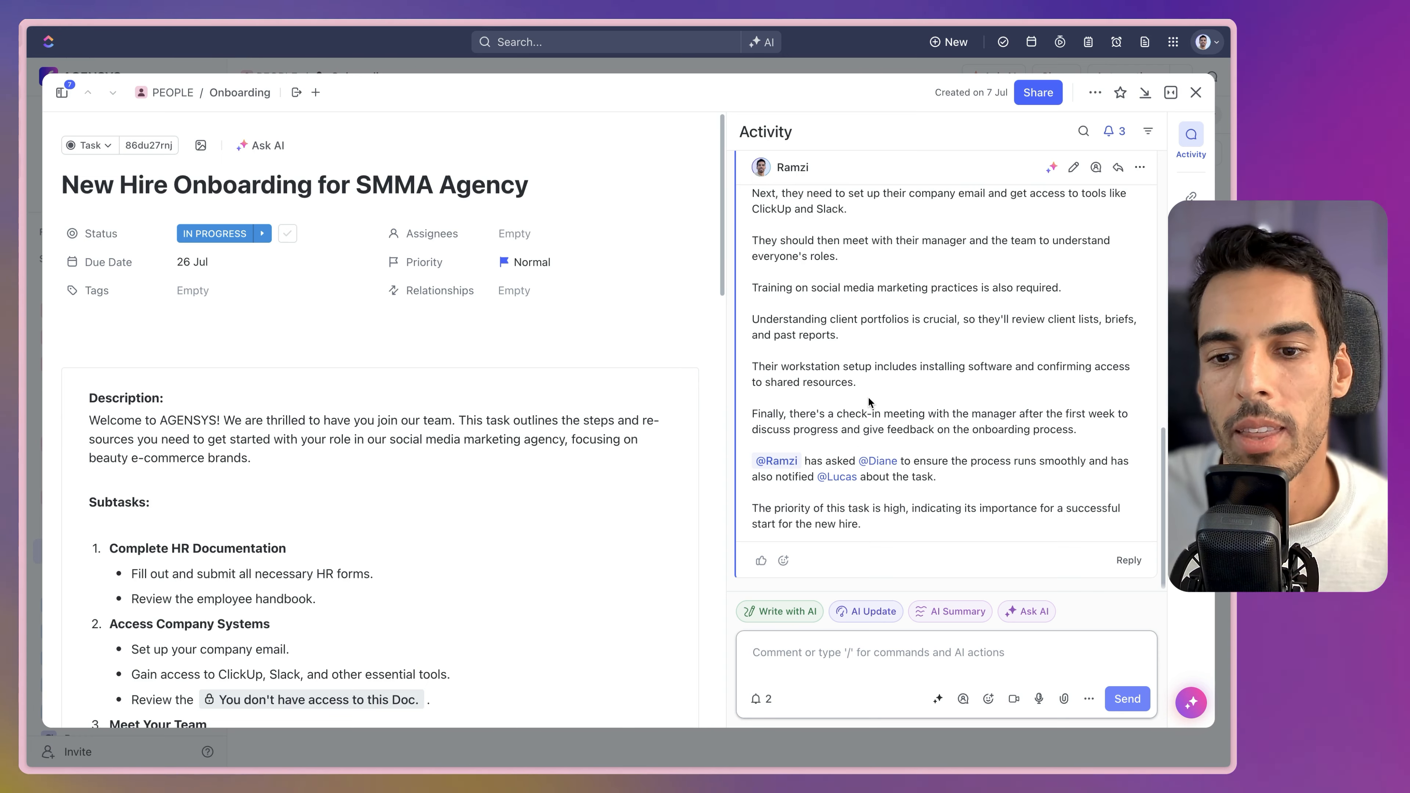
{"action": "scroll", "coordinate": [869, 402], "scroll_direction": "up", "scroll_amount": 5}
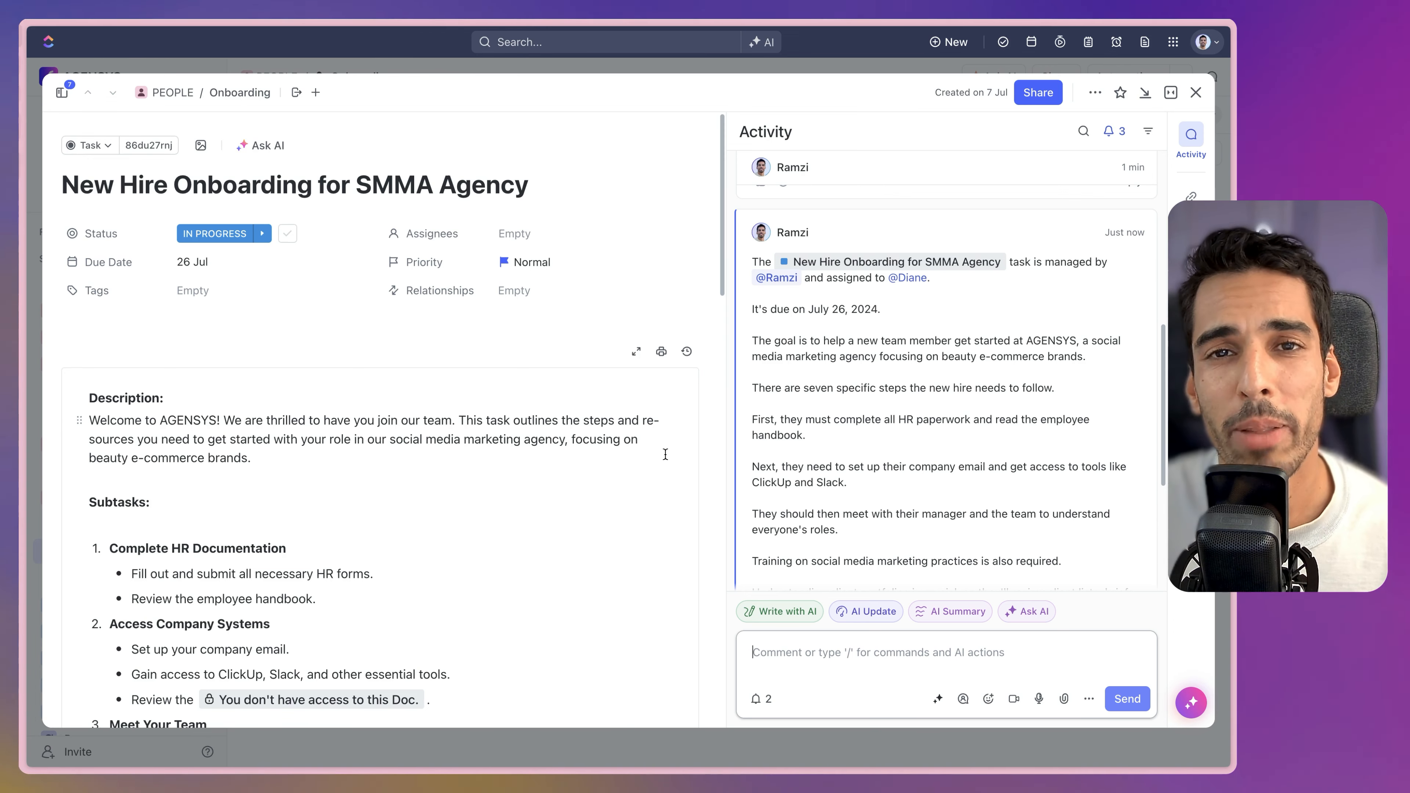
{"action": "scroll", "coordinate": [821, 397], "scroll_direction": "down", "scroll_amount": 3}
{"action": "scroll", "coordinate": [889, 389], "scroll_direction": "up", "scroll_amount": 10}
{"action": "scroll", "coordinate": [896, 384], "scroll_direction": "up", "scroll_amount": 1}
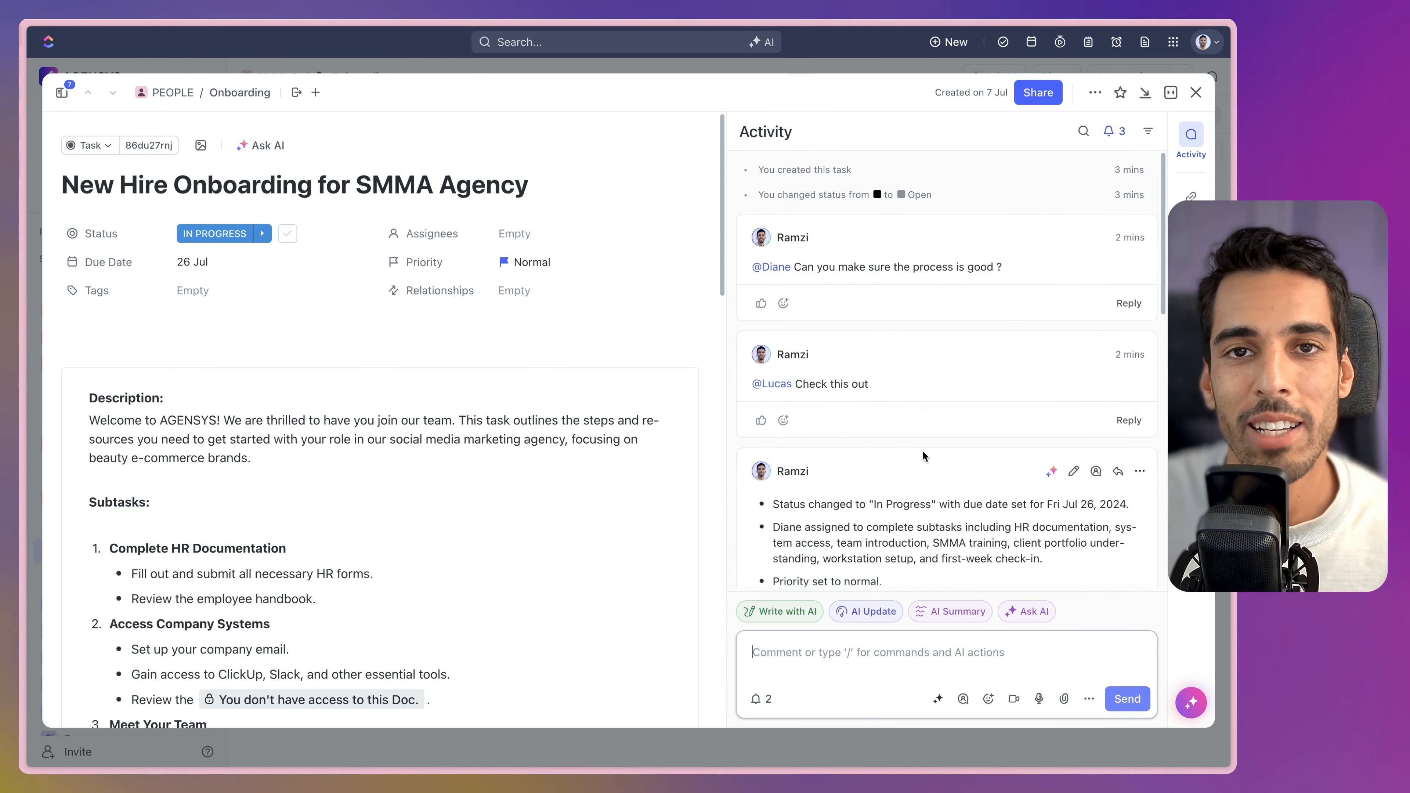
{"action": "scroll", "coordinate": [927, 459], "scroll_direction": "down", "scroll_amount": 12}
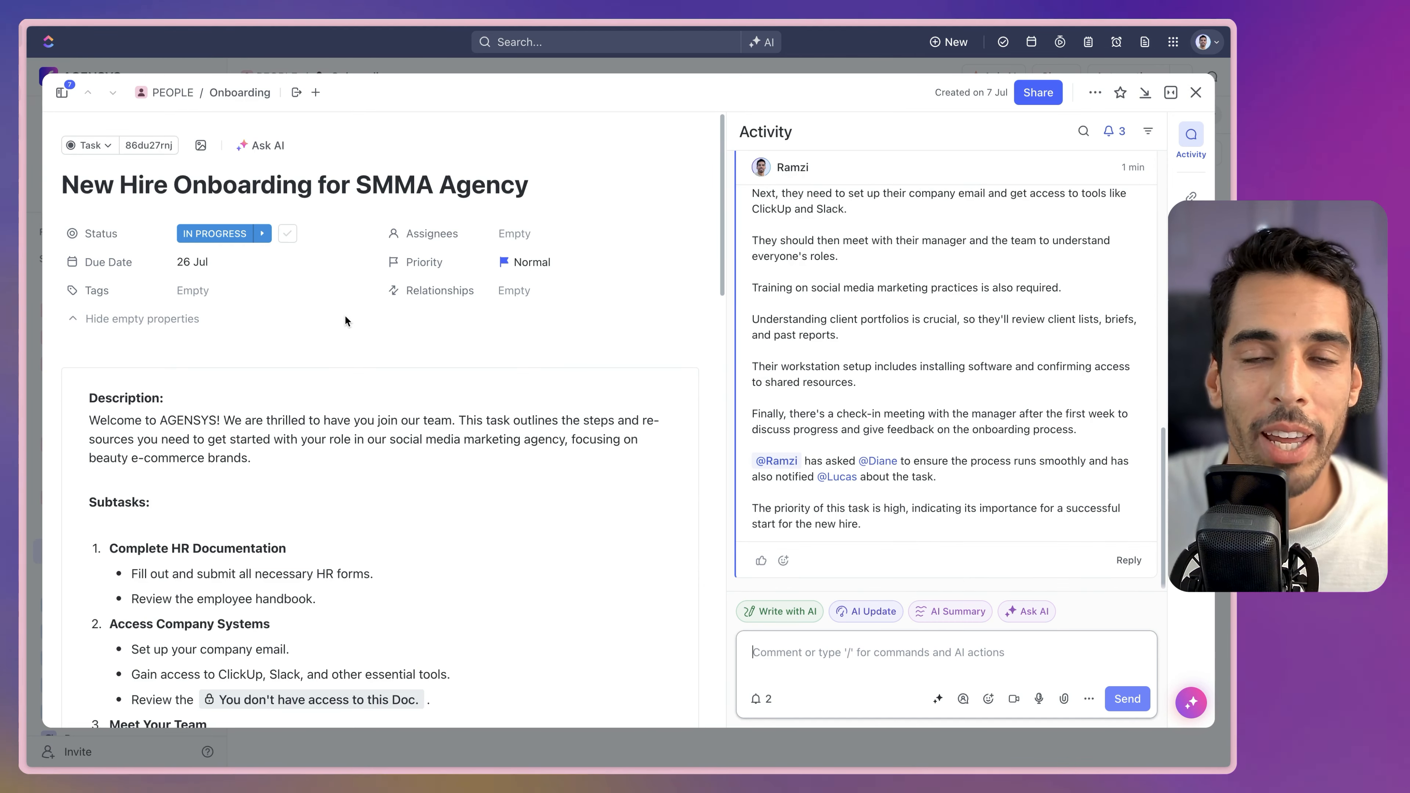
{"action": "scroll", "coordinate": [666, 356], "scroll_direction": "down", "scroll_amount": 5}
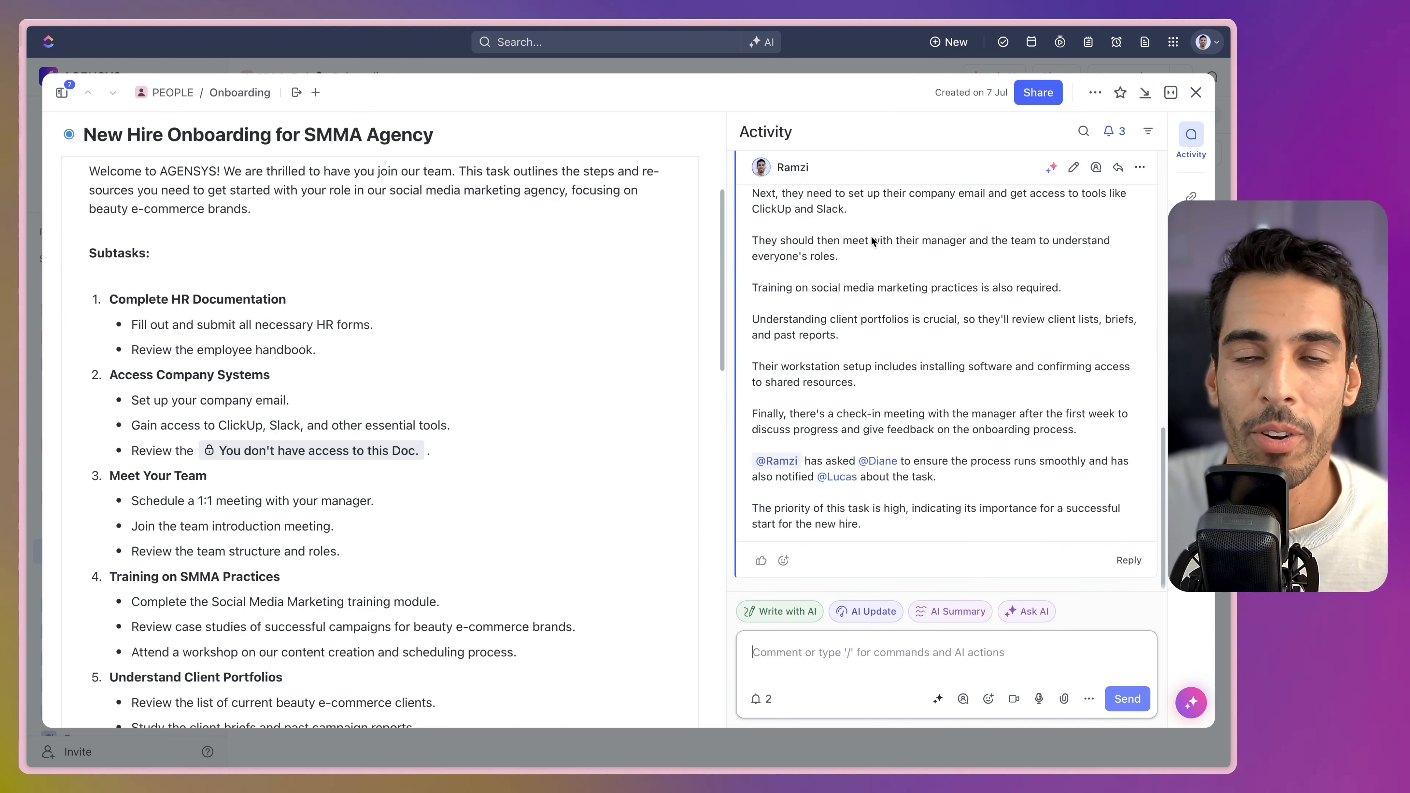
{"action": "left_click", "coordinate": [1196, 92]}
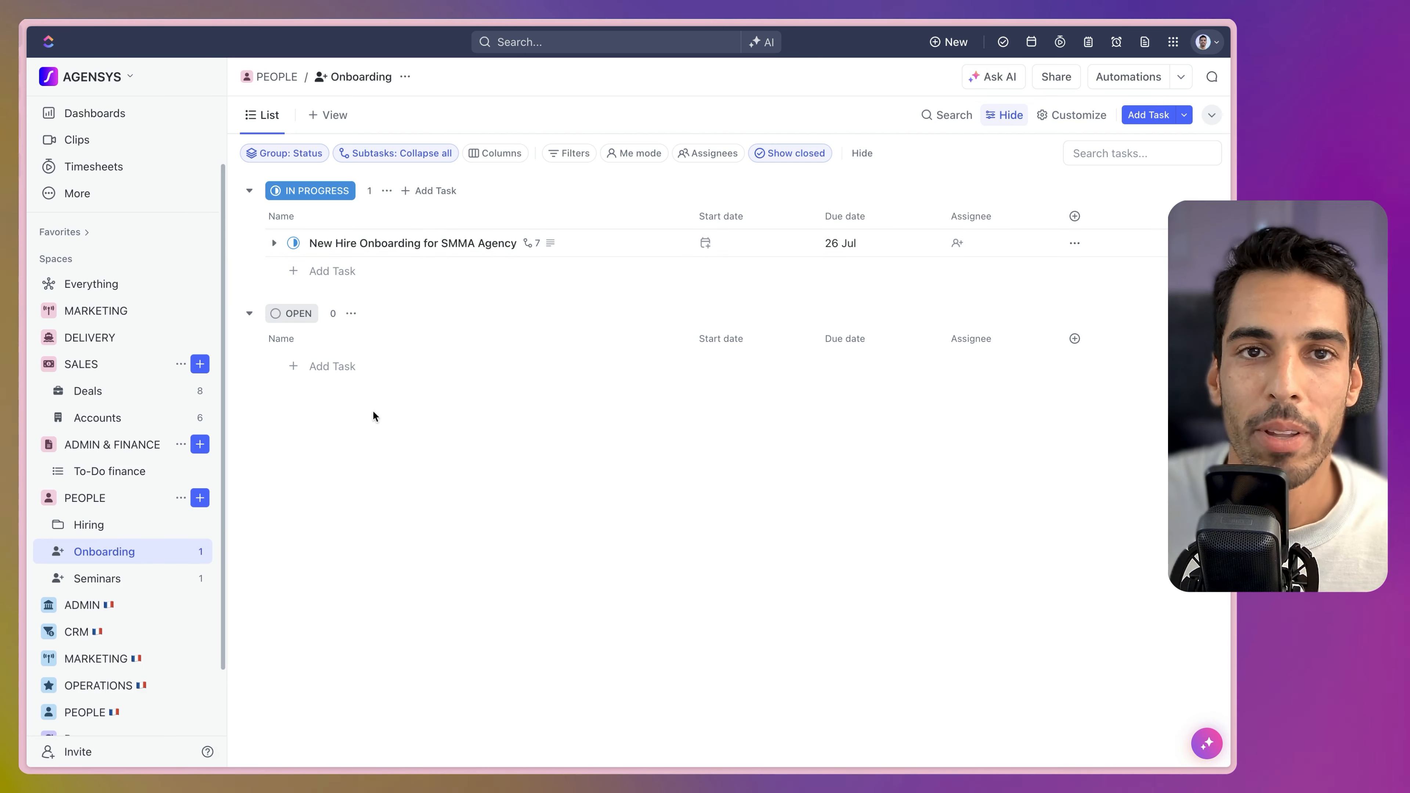
Open the SALES Deals list and bring up Ask AI with its reporting options.
{"action": "left_click", "coordinate": [100, 393]}
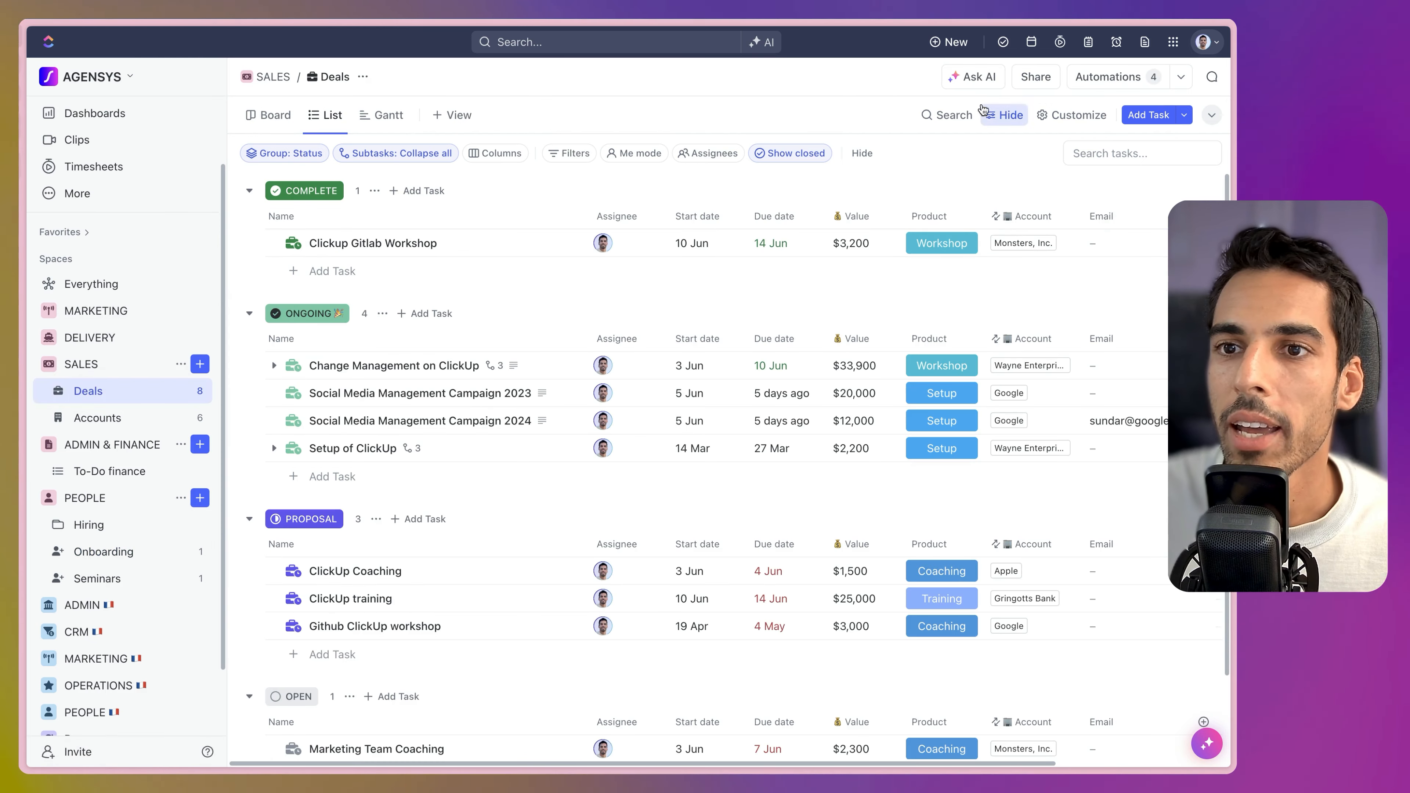
{"action": "left_click", "coordinate": [975, 77]}
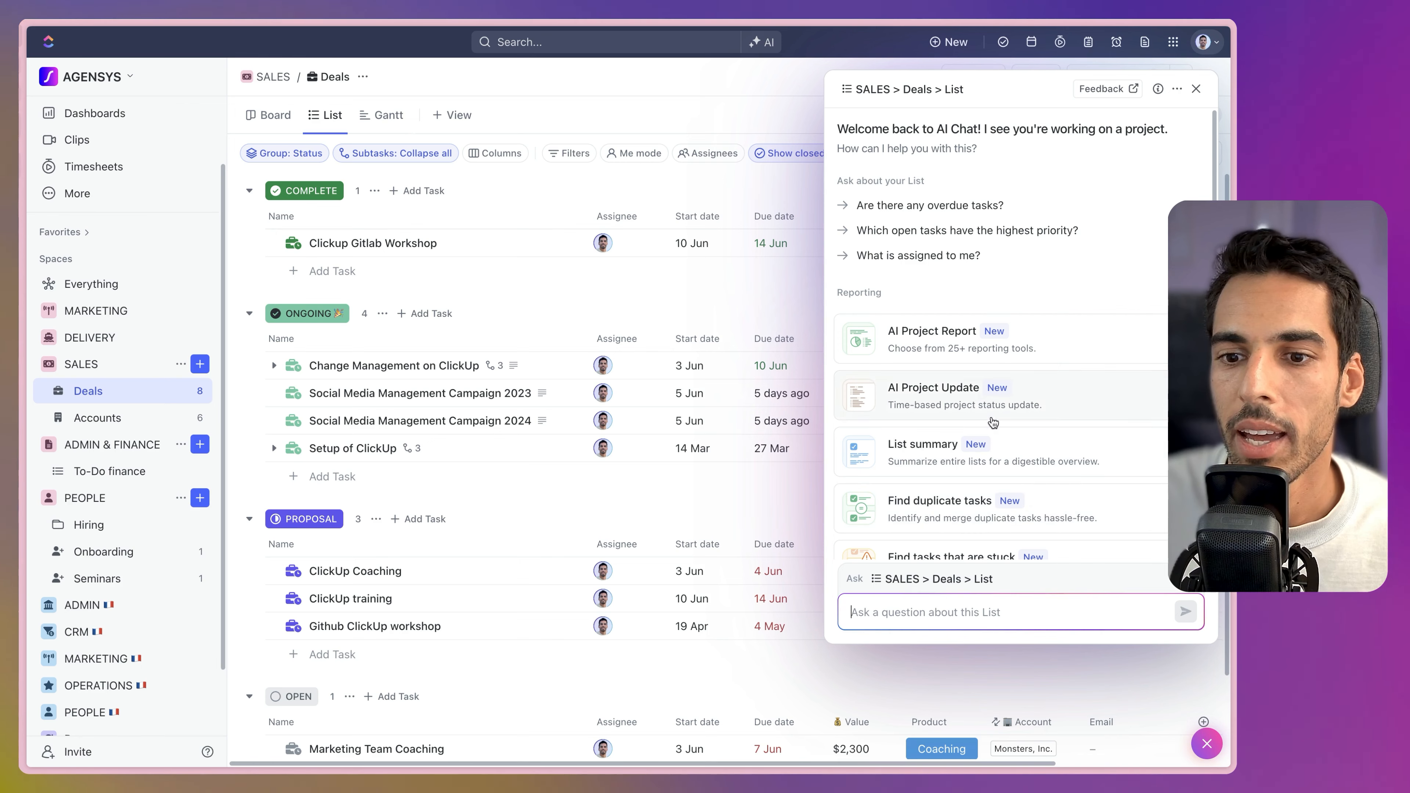
{"action": "scroll", "coordinate": [993, 424], "scroll_direction": "down", "scroll_amount": 2}
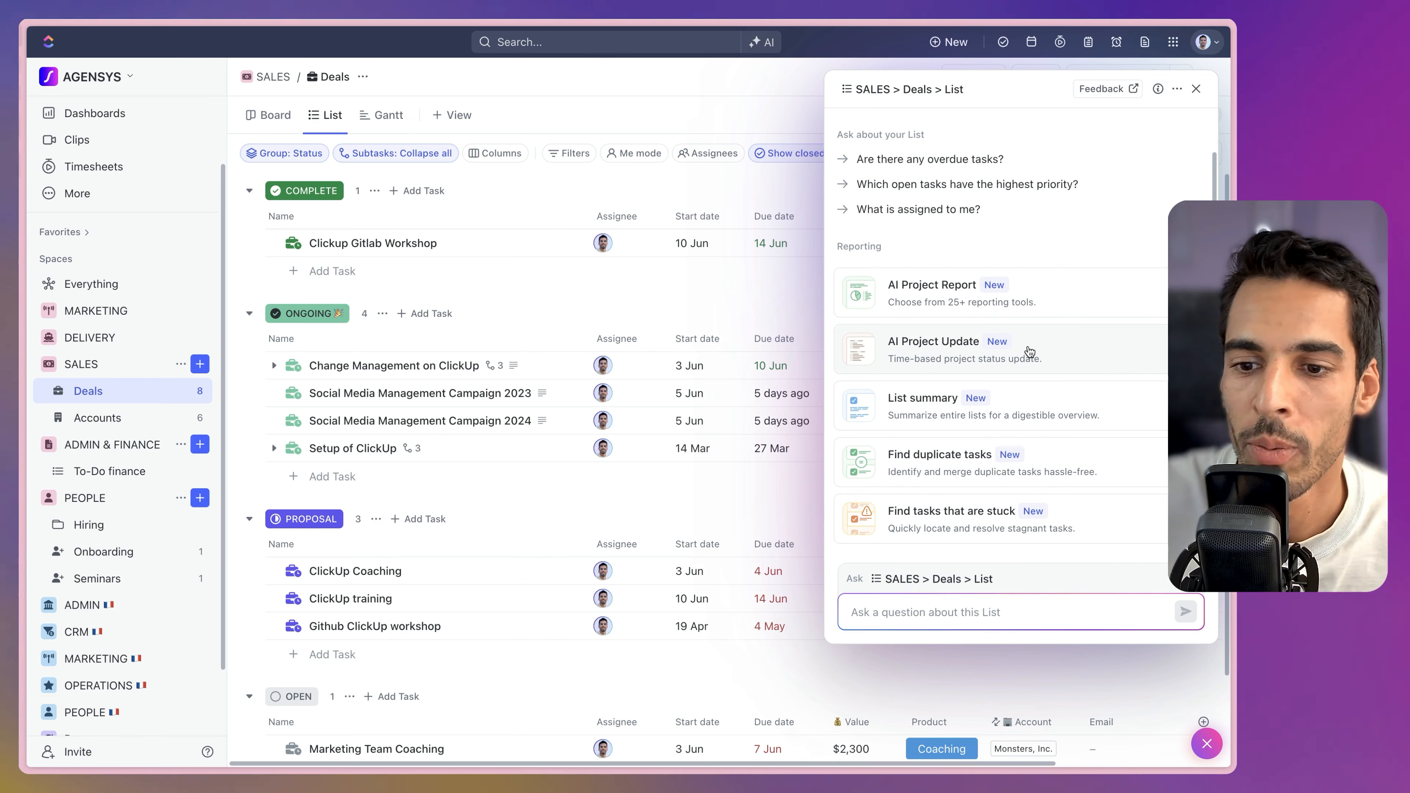
Generate an AI project update for the Deals list covering the last 30 days.
{"action": "left_click", "coordinate": [1029, 349]}
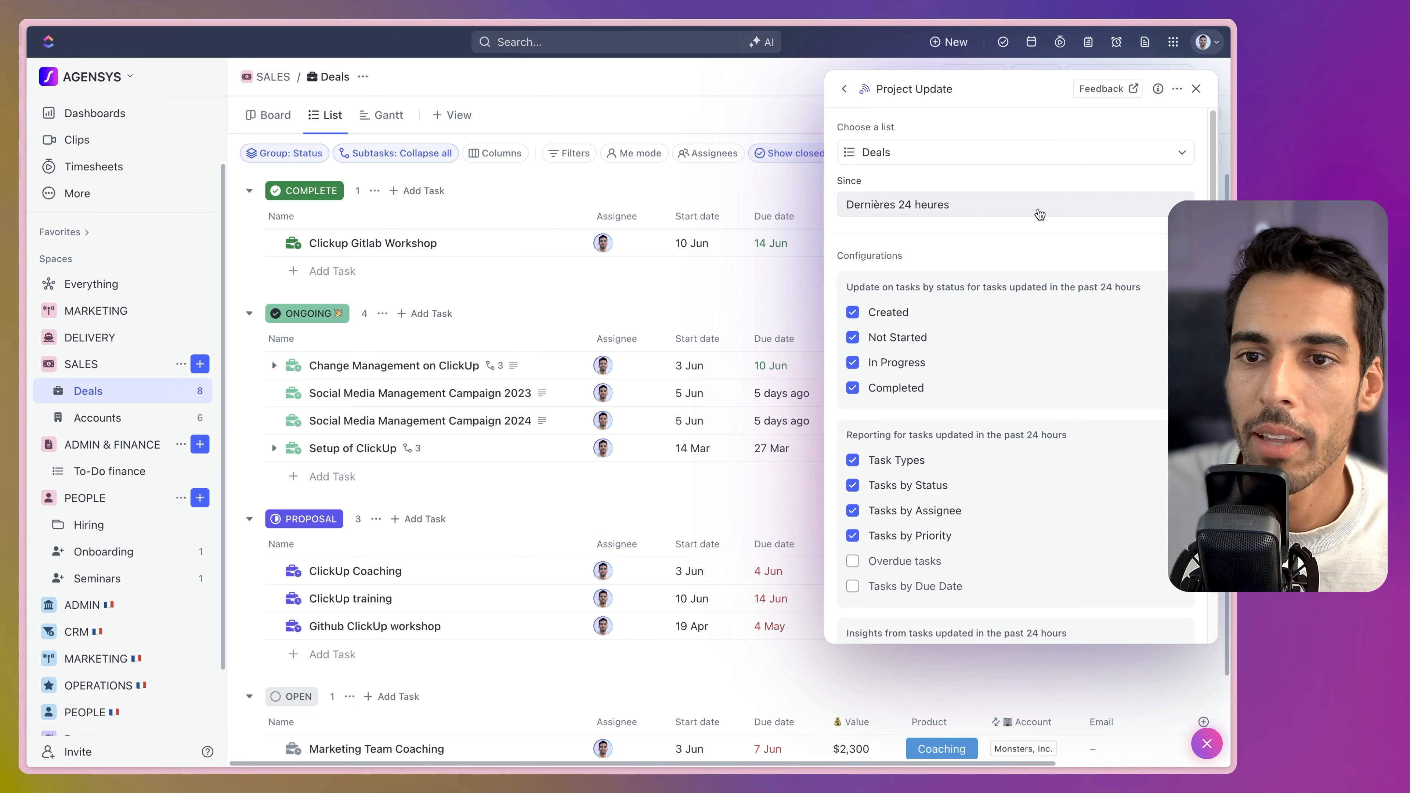
{"action": "left_click", "coordinate": [982, 204]}
{"action": "left_click", "coordinate": [900, 367]}
{"action": "left_click", "coordinate": [909, 207]}
{"action": "scroll", "coordinate": [951, 189], "scroll_direction": "down", "scroll_amount": 7}
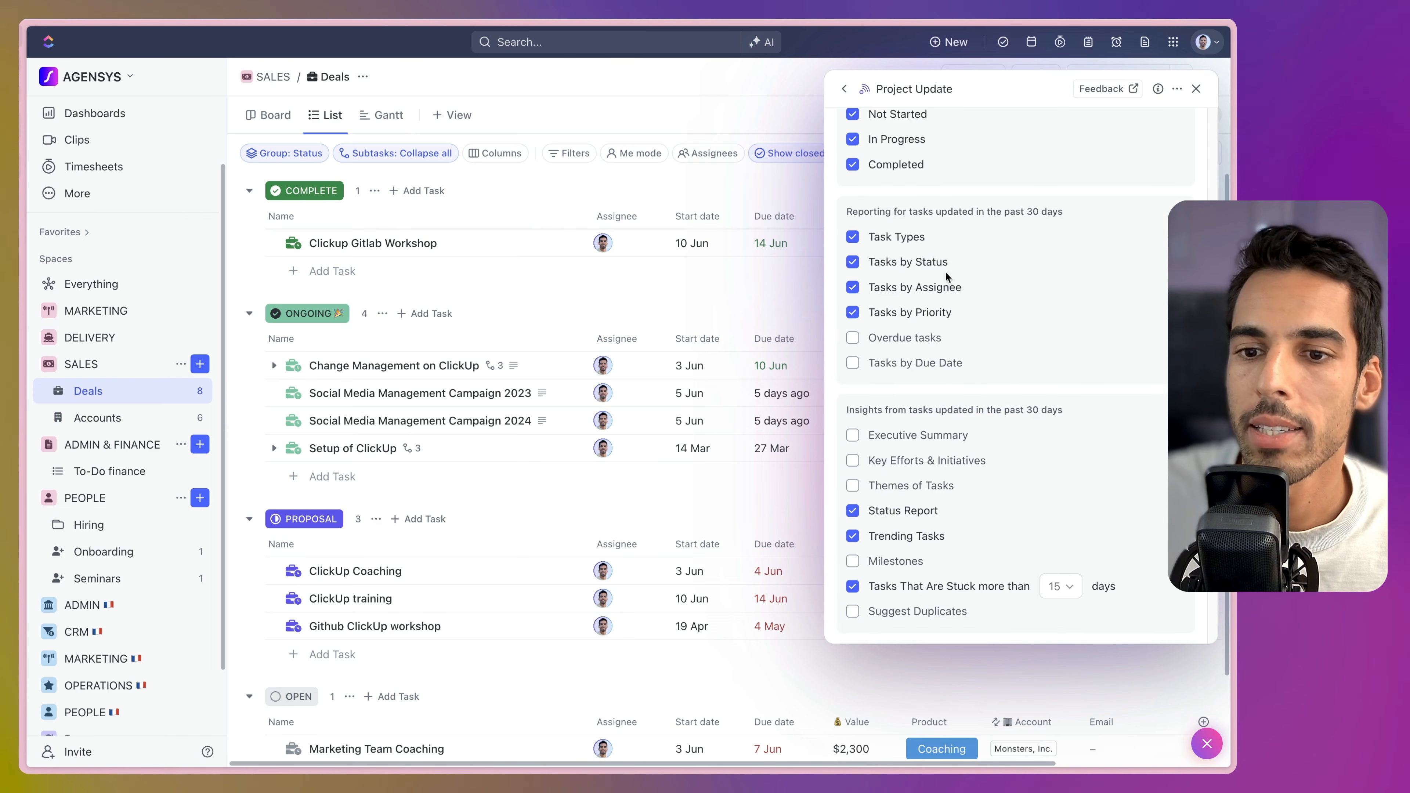
{"action": "left_click", "coordinate": [1032, 635]}
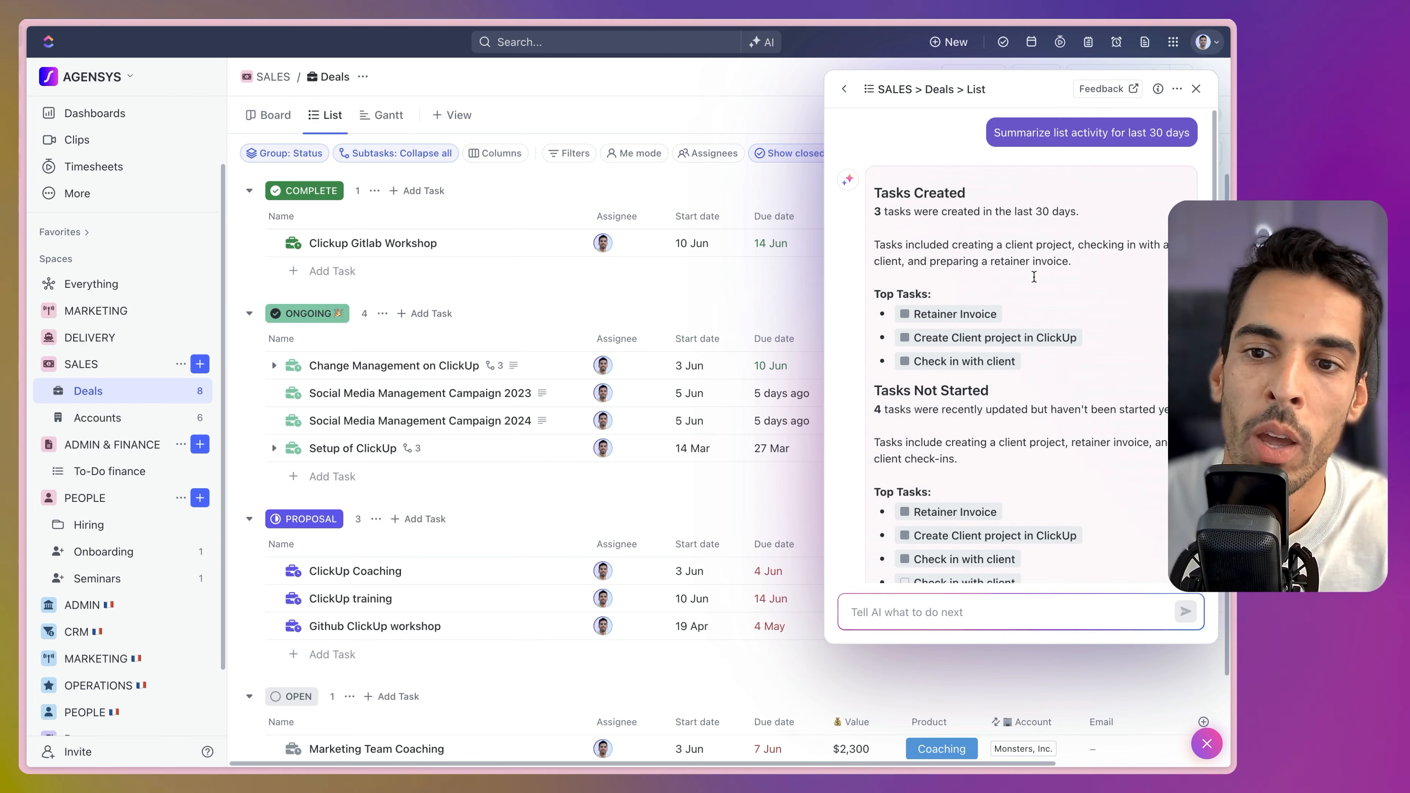
Read the report's Trending and Stuck sections, then open the ClickUp training task.
{"action": "scroll", "coordinate": [1034, 277], "scroll_direction": "down", "scroll_amount": 1}
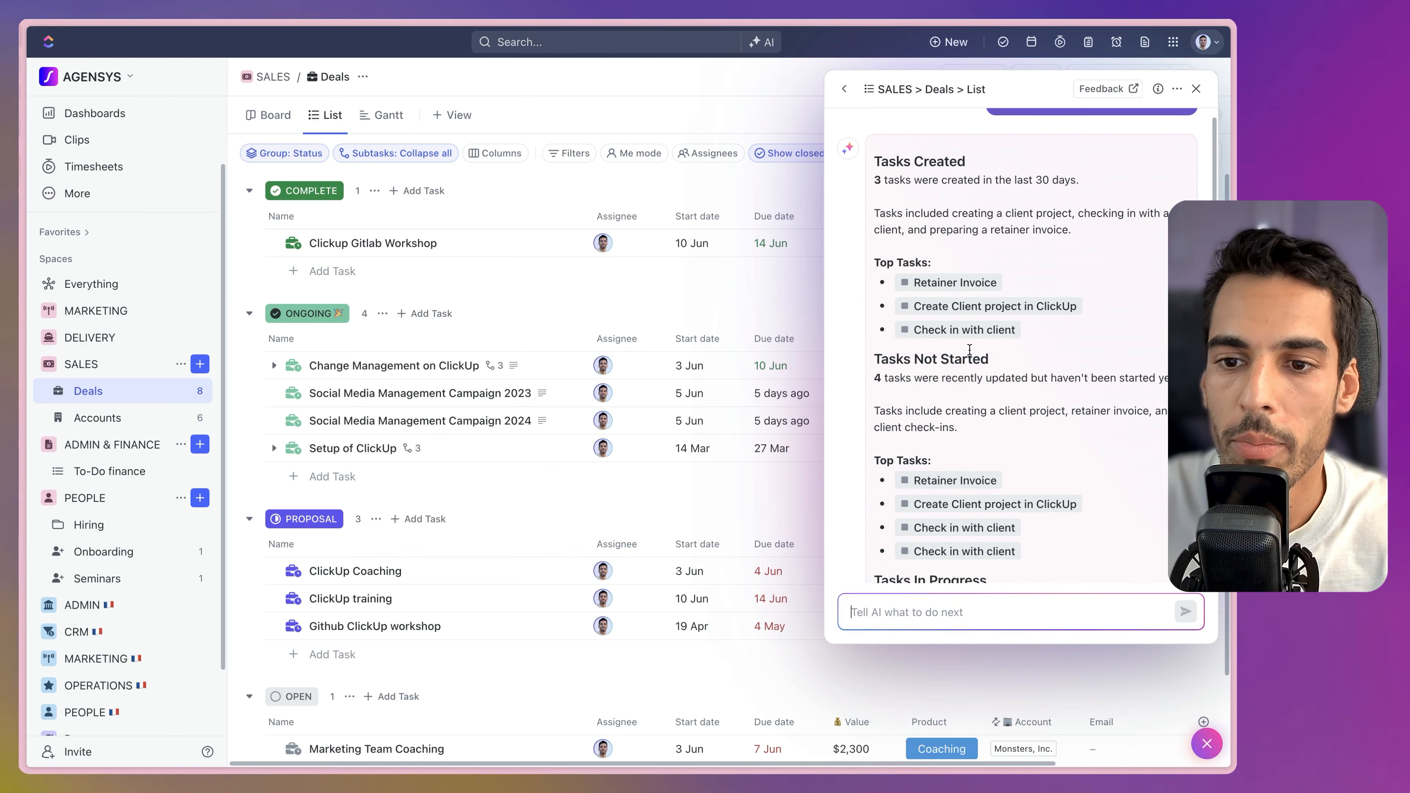
{"action": "scroll", "coordinate": [965, 358], "scroll_direction": "down", "scroll_amount": 3}
{"action": "scroll", "coordinate": [891, 337], "scroll_direction": "down", "scroll_amount": 8}
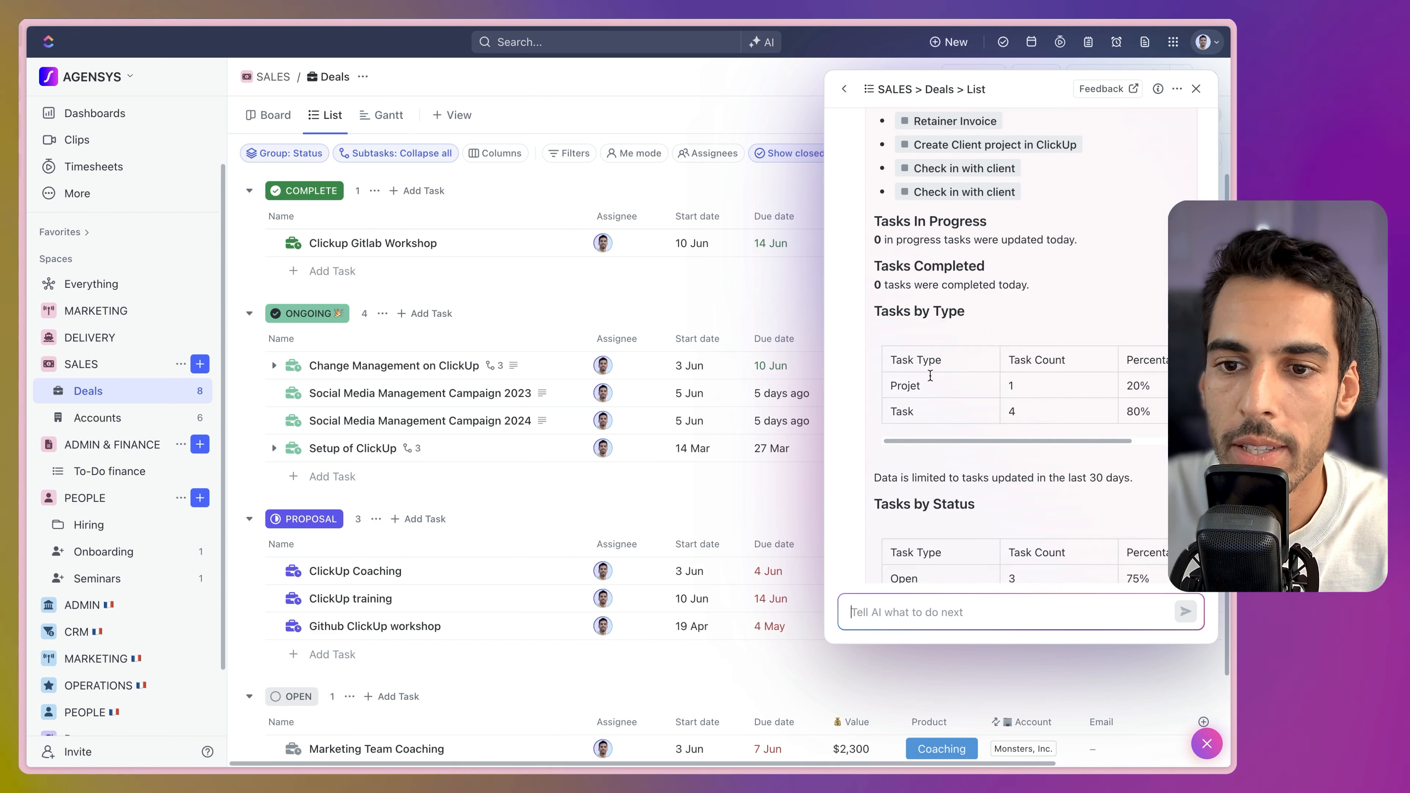
{"action": "scroll", "coordinate": [944, 425], "scroll_direction": "down", "scroll_amount": 5}
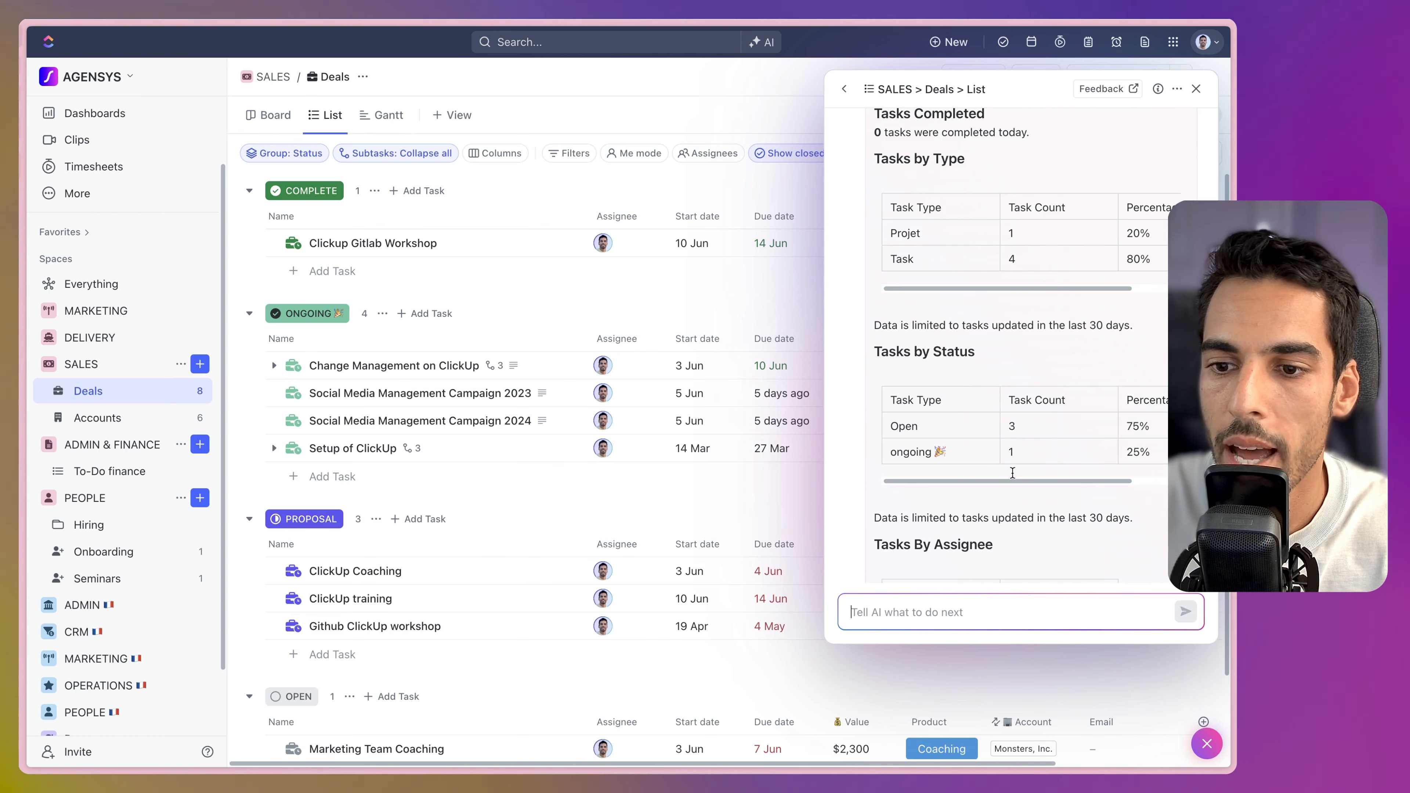
{"action": "scroll", "coordinate": [1060, 456], "scroll_direction": "down", "scroll_amount": 8}
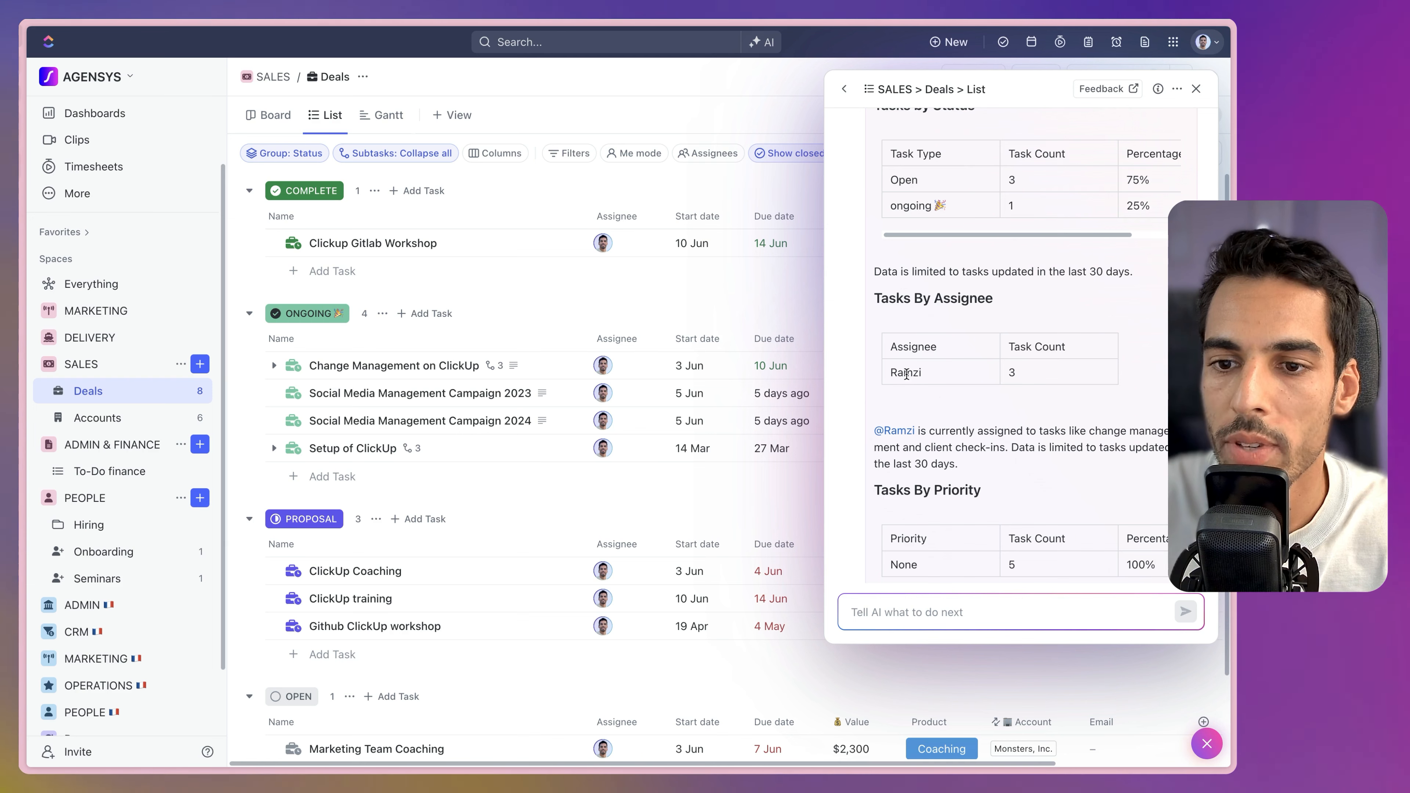
{"action": "scroll", "coordinate": [931, 371], "scroll_direction": "down", "scroll_amount": 7}
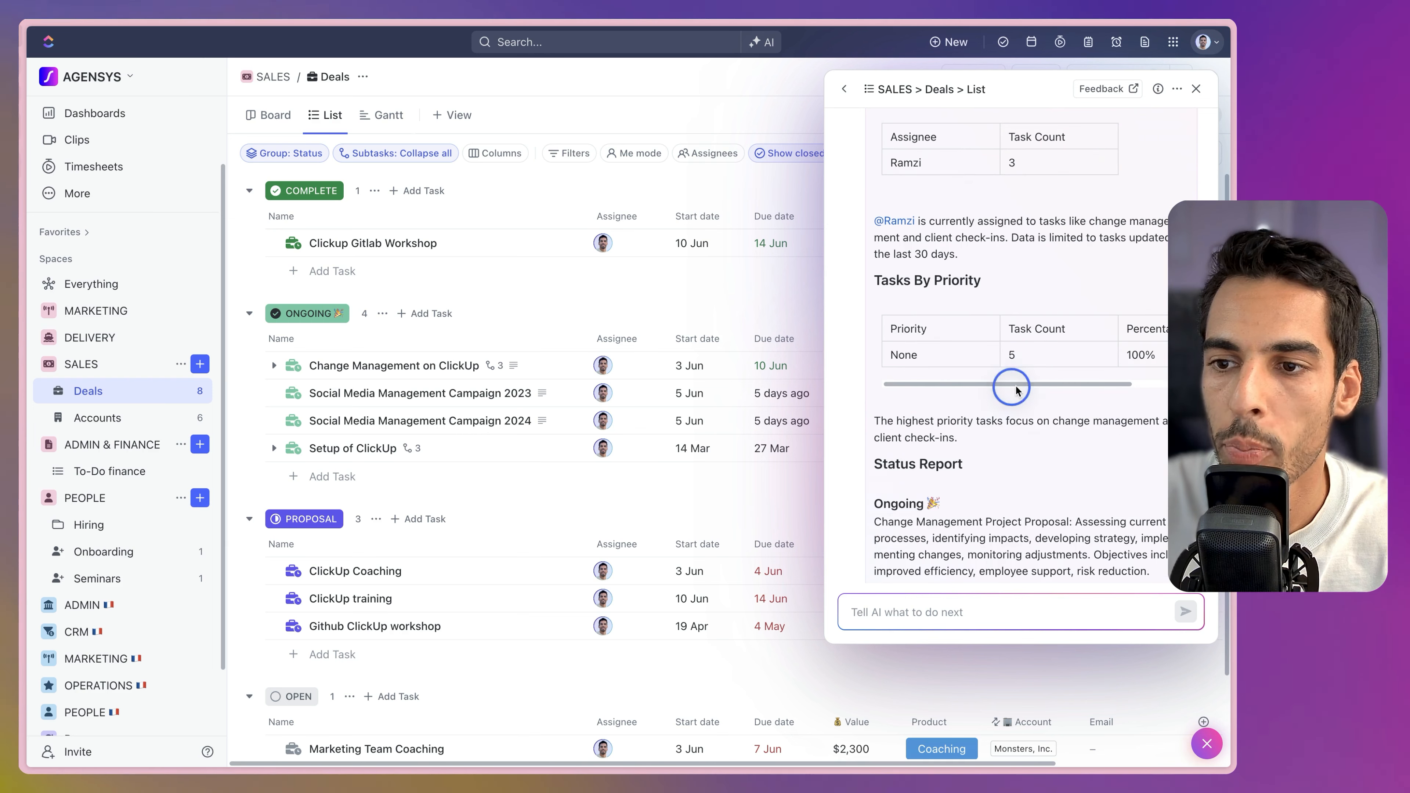
{"action": "scroll", "coordinate": [989, 381], "scroll_direction": "down", "scroll_amount": 14}
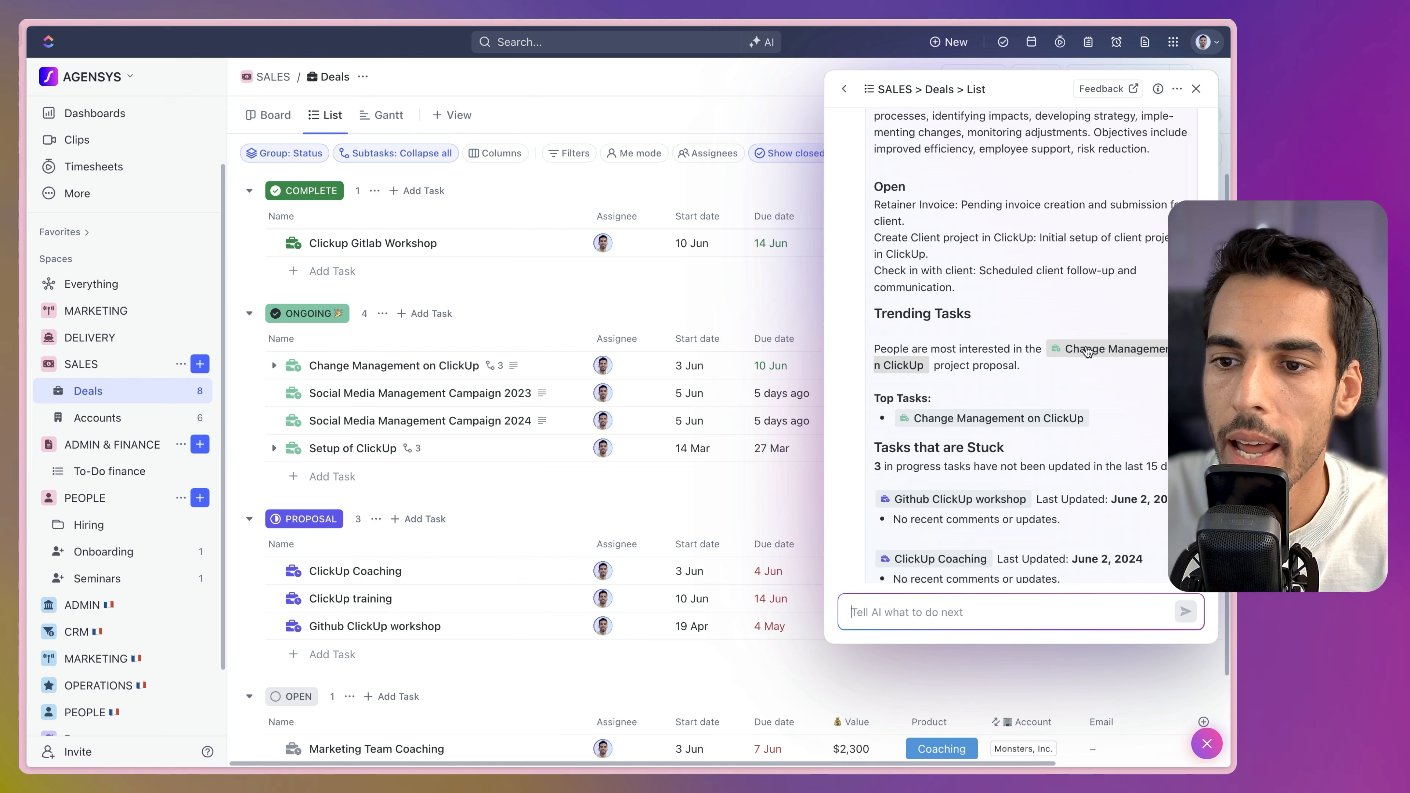
{"action": "scroll", "coordinate": [1028, 378], "scroll_direction": "down", "scroll_amount": 3}
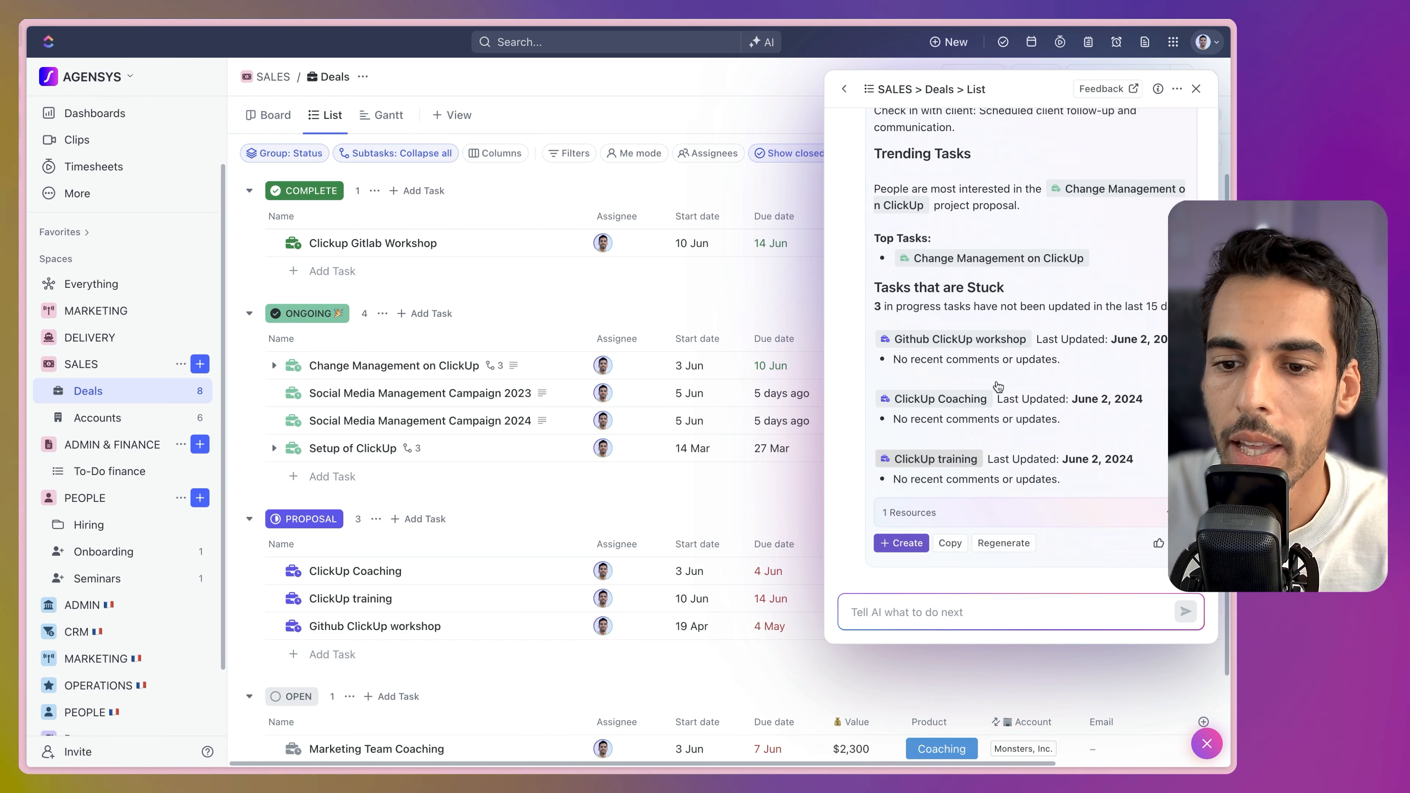
{"action": "left_click", "coordinate": [941, 459]}
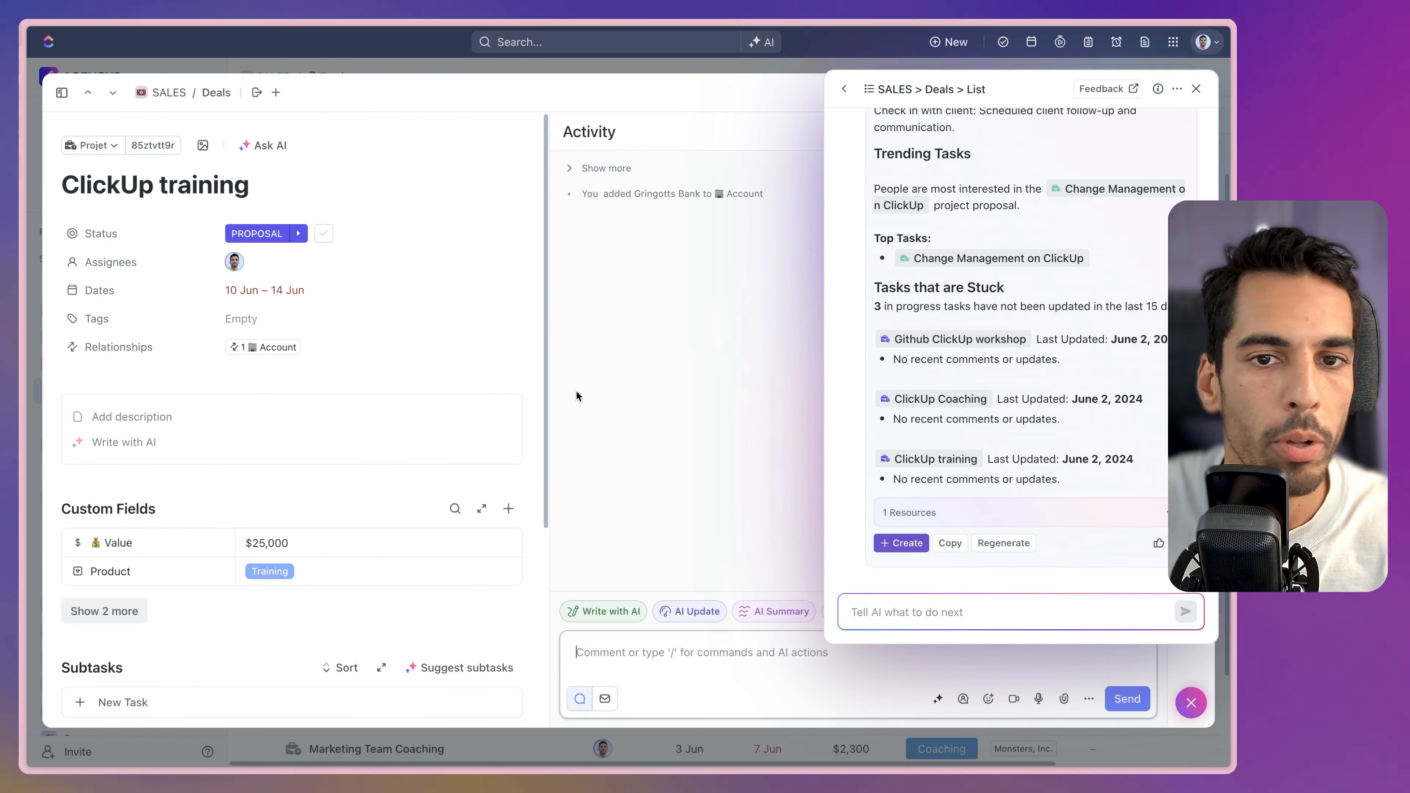
Set ClickUp training to COMPLETE and close it, returning to the Deals list.
{"action": "left_click", "coordinate": [323, 234]}
{"action": "scroll", "coordinate": [989, 352], "scroll_direction": "up", "scroll_amount": 5}
{"action": "scroll", "coordinate": [989, 351], "scroll_direction": "up", "scroll_amount": 7}
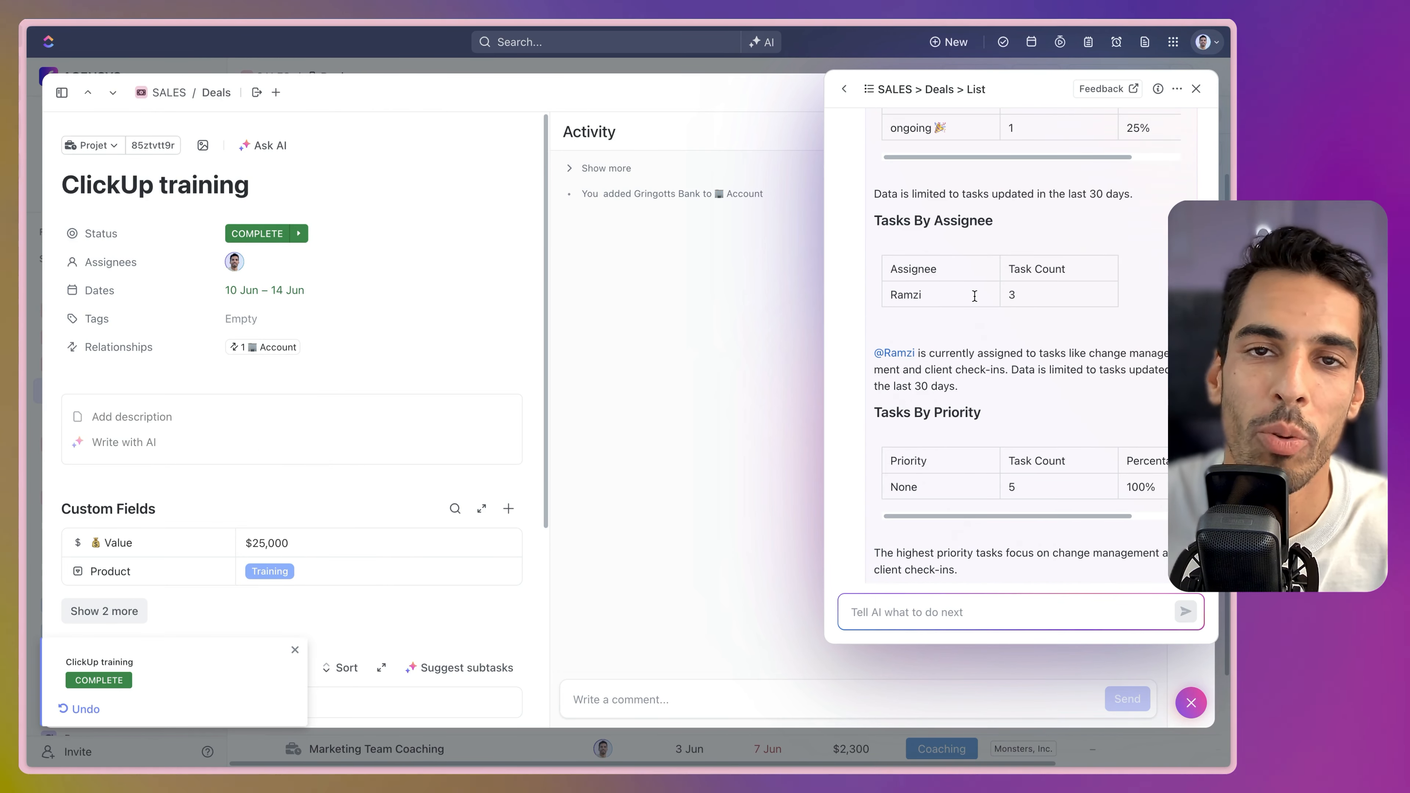
{"action": "key", "text": "Escape"}
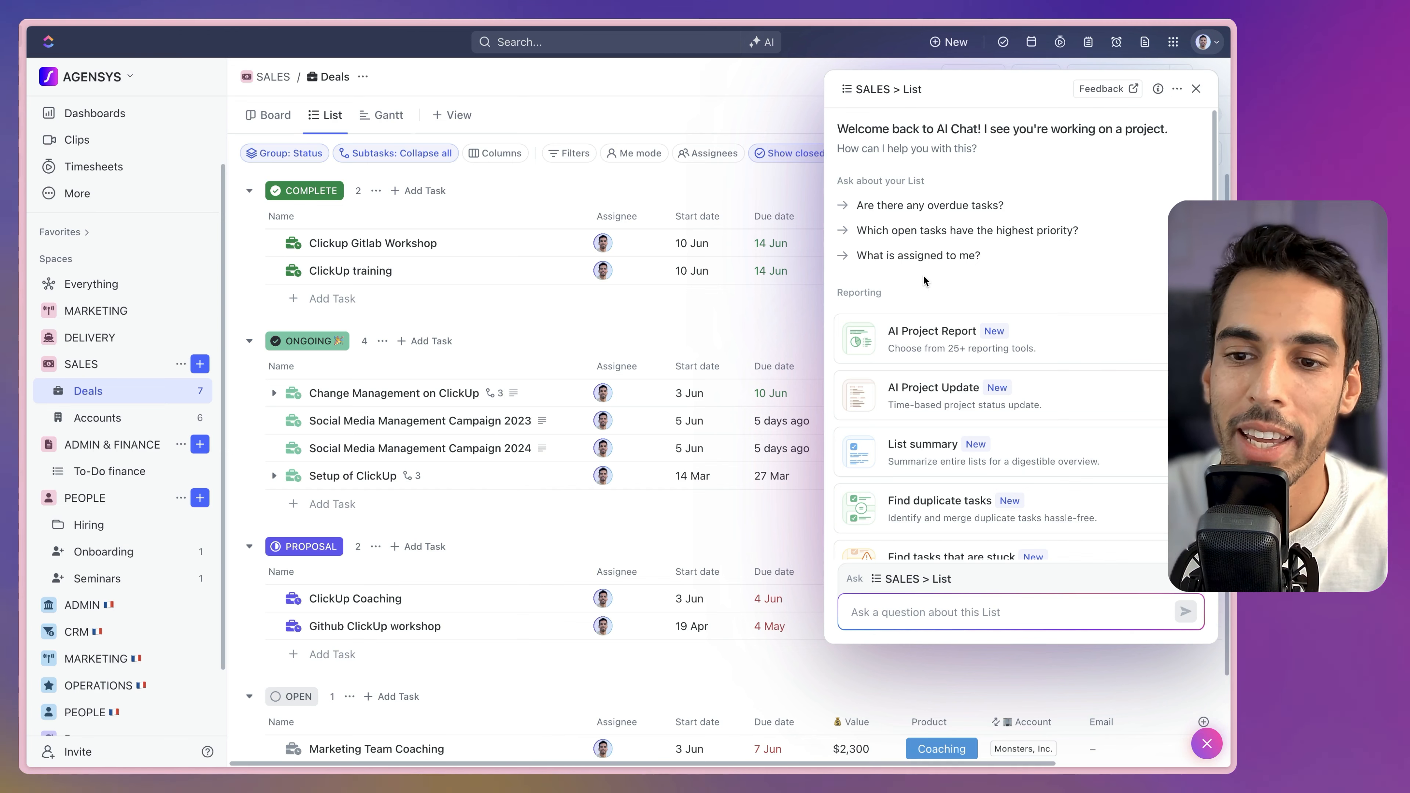
{"action": "left_click", "coordinate": [983, 461]}
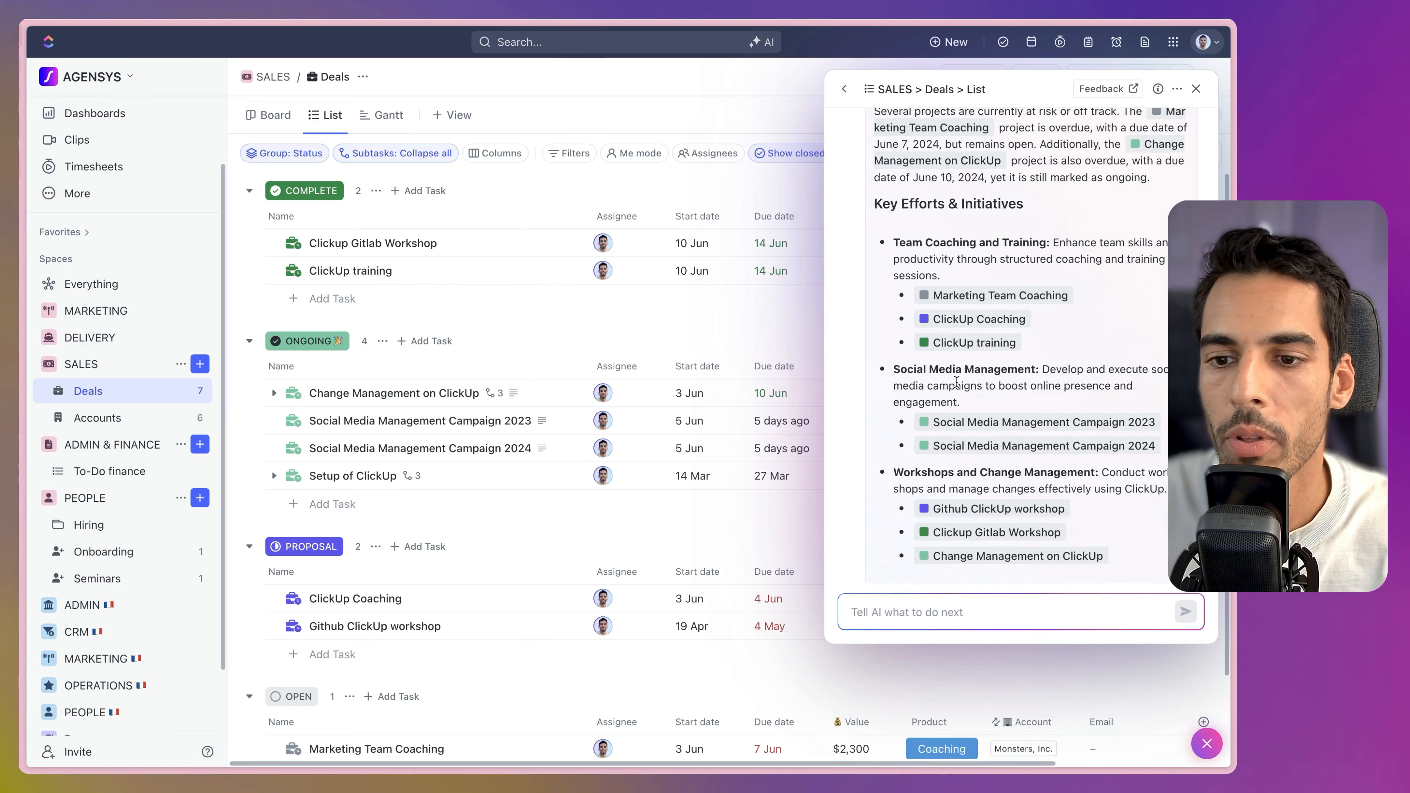
{"action": "scroll", "coordinate": [957, 382], "scroll_direction": "up", "scroll_amount": 10}
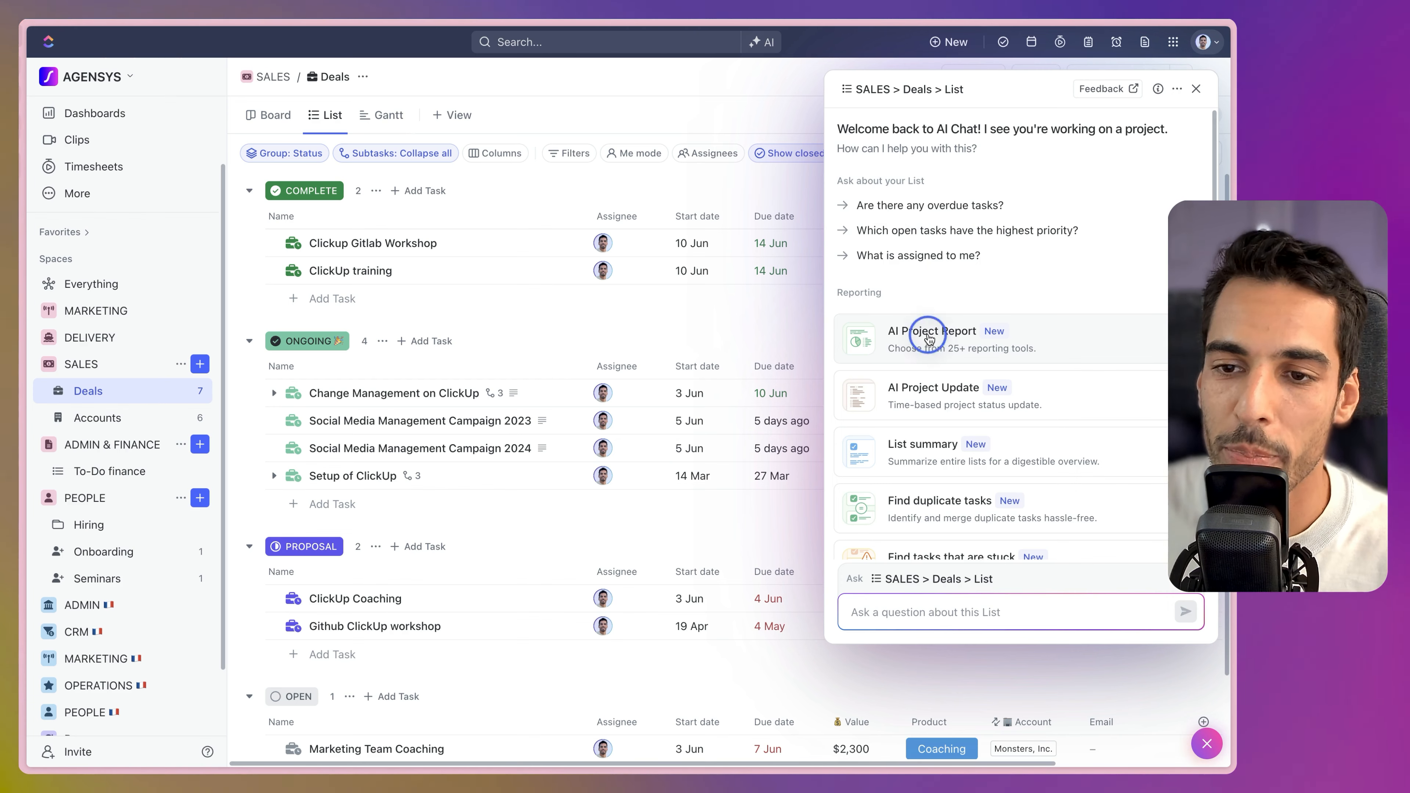
{"action": "left_click", "coordinate": [929, 339]}
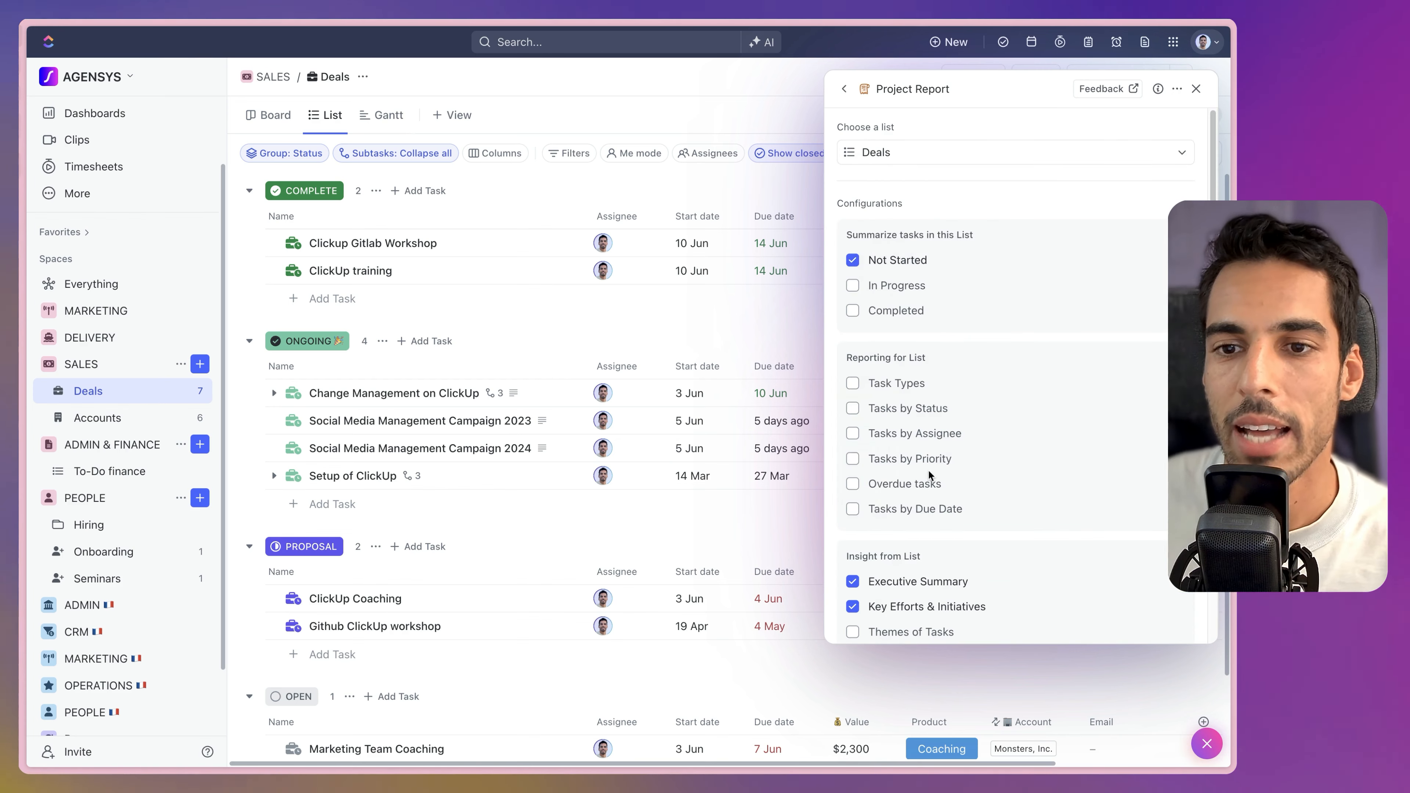
{"action": "scroll", "coordinate": [922, 444], "scroll_direction": "down", "scroll_amount": 5}
{"action": "left_click", "coordinate": [994, 623]}
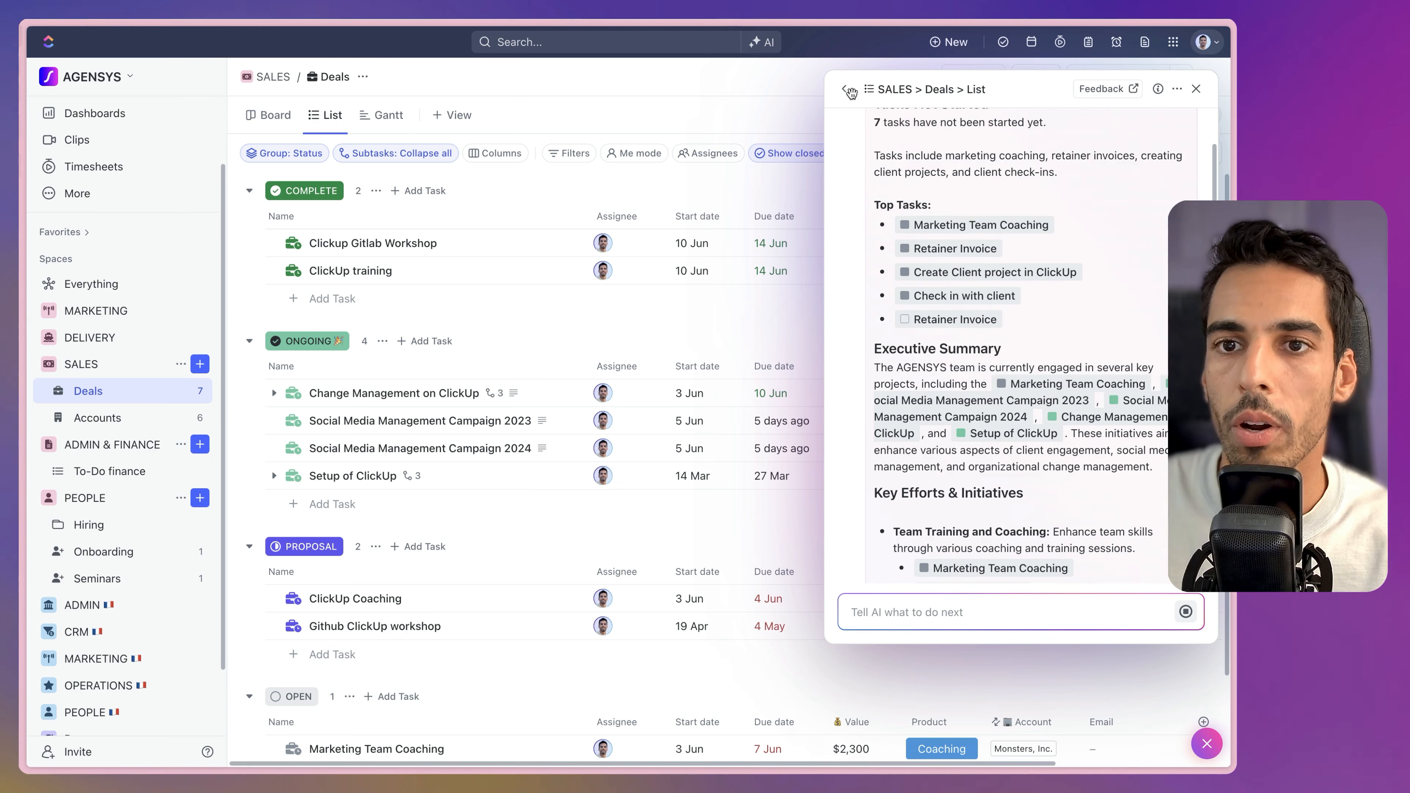
{"action": "left_click", "coordinate": [844, 89]}
{"action": "scroll", "coordinate": [910, 409], "scroll_direction": "down", "scroll_amount": 1}
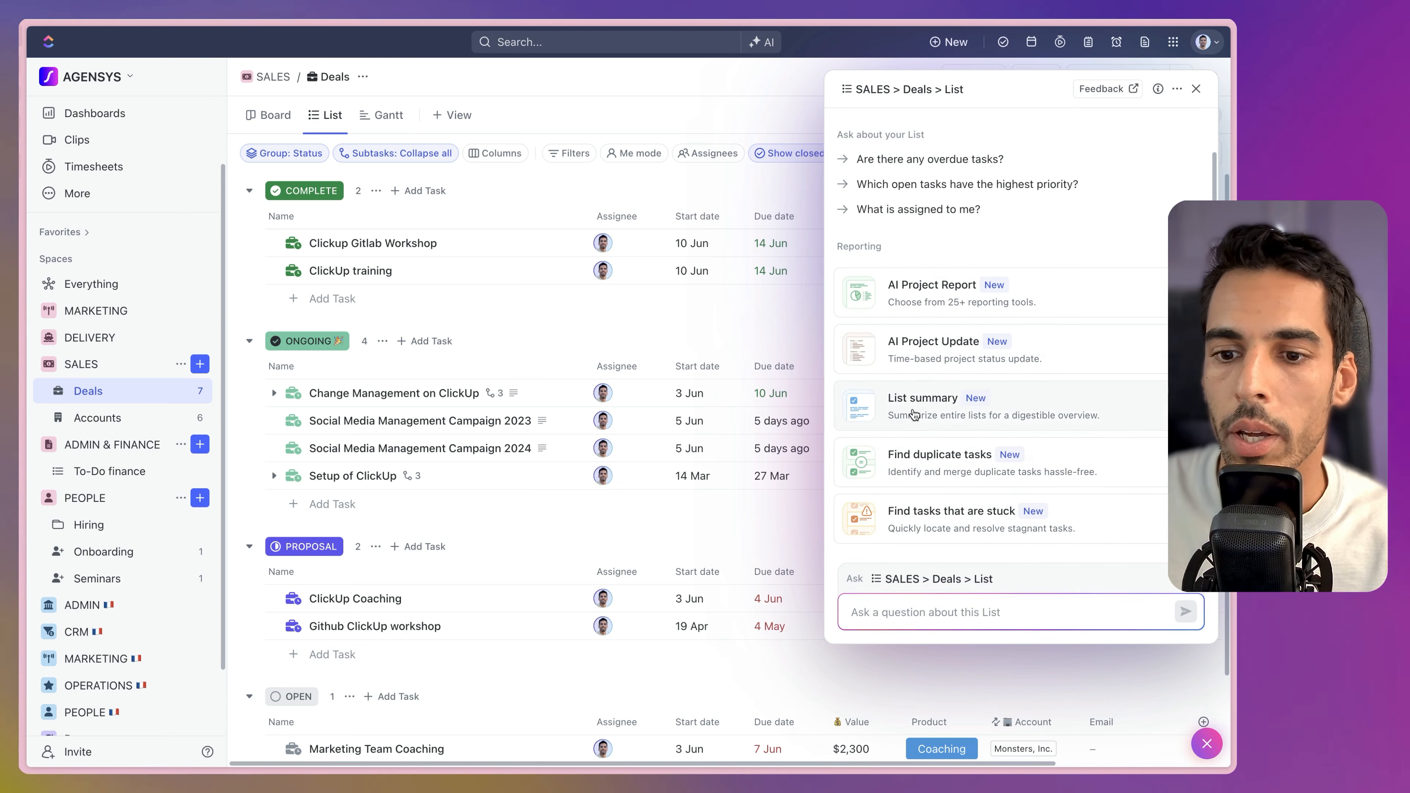
{"action": "left_click", "coordinate": [991, 525]}
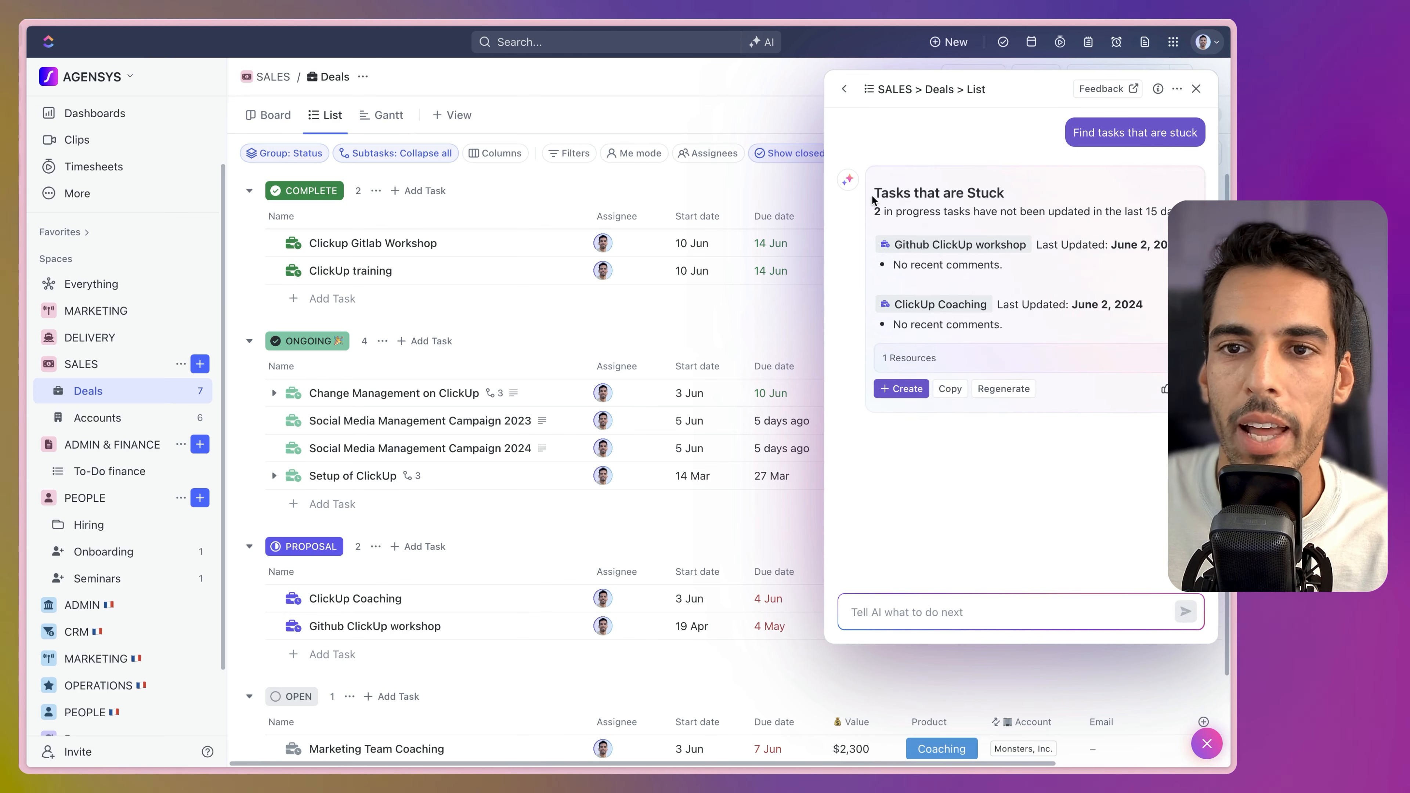
{"action": "scroll", "coordinate": [444, 389], "scroll_direction": "down", "scroll_amount": 3}
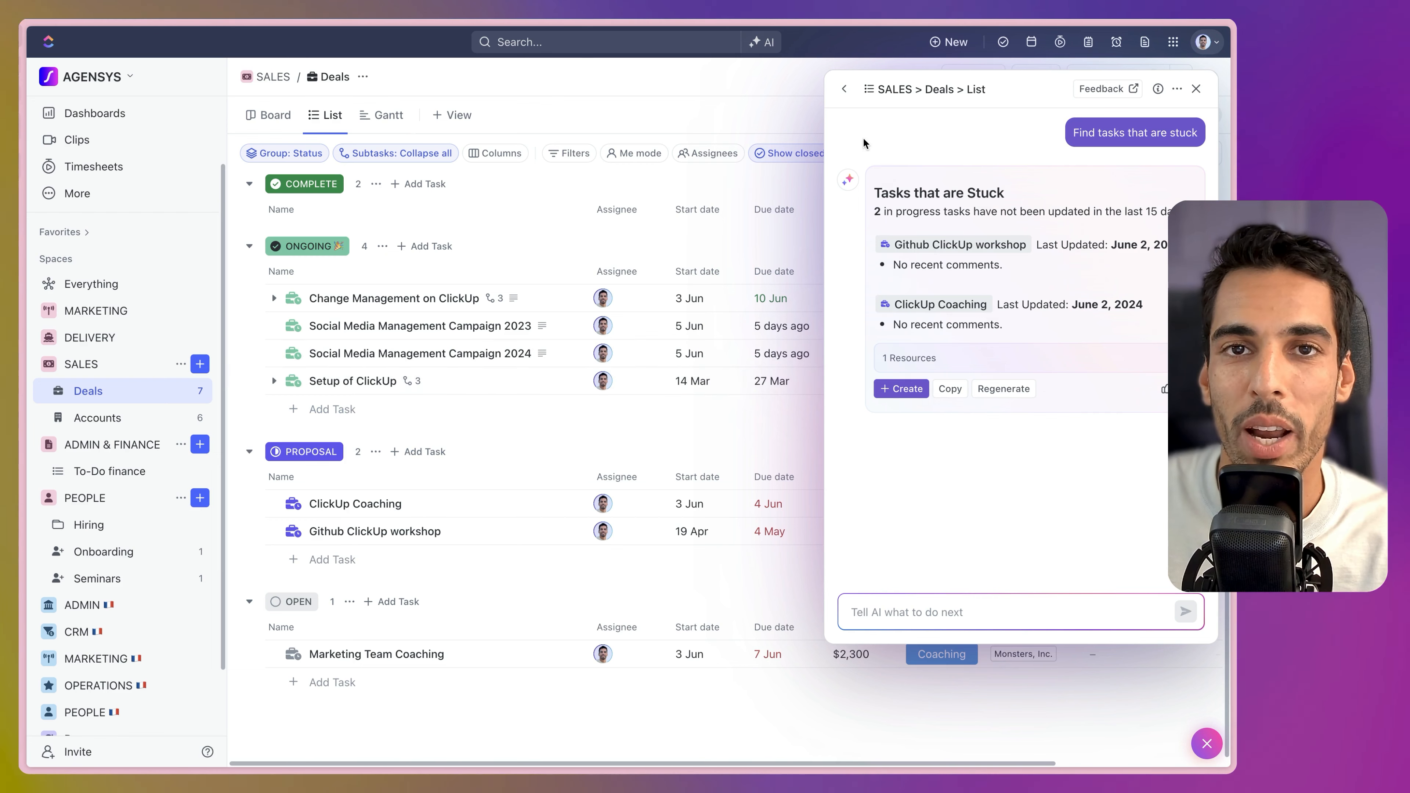
{"action": "left_click", "coordinate": [844, 89]}
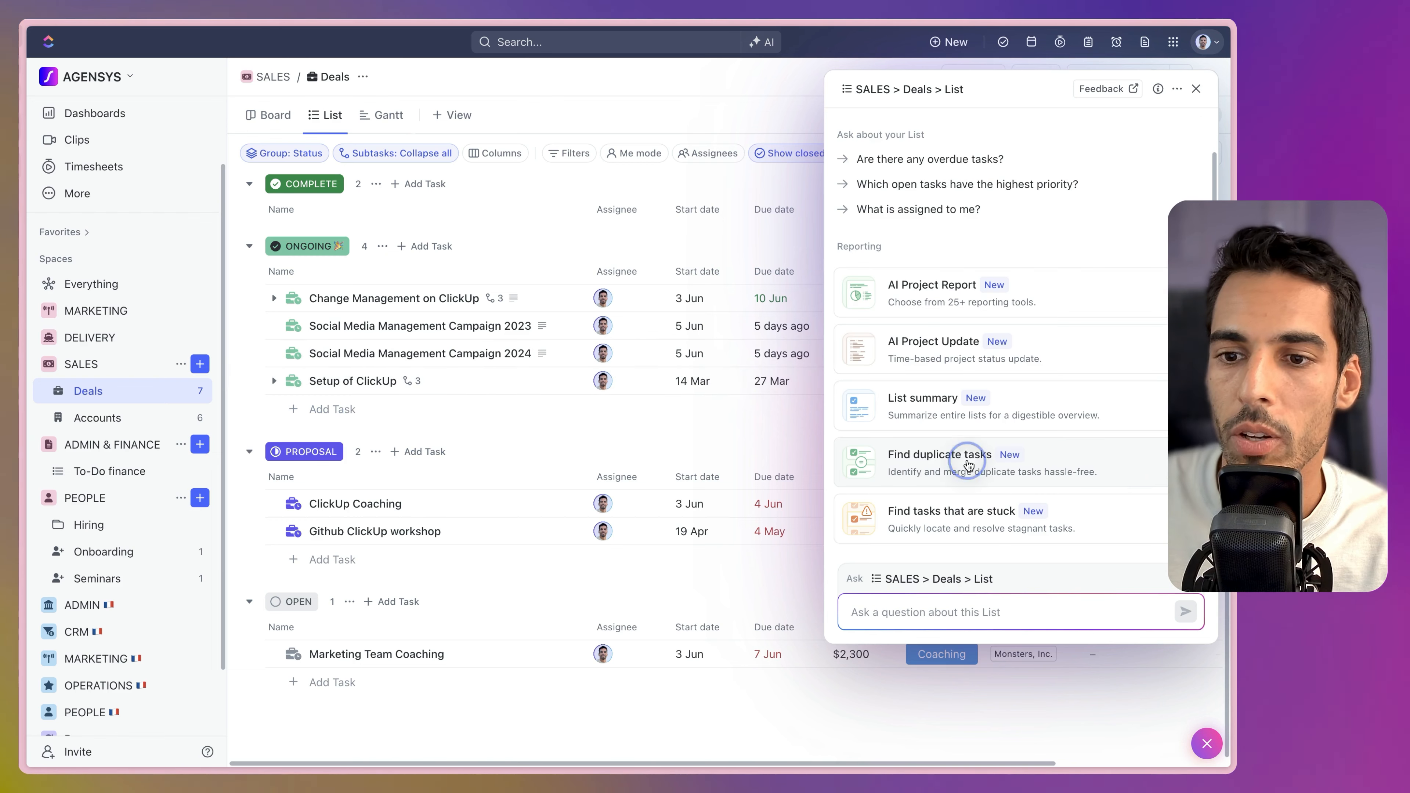
{"action": "left_click", "coordinate": [972, 462]}
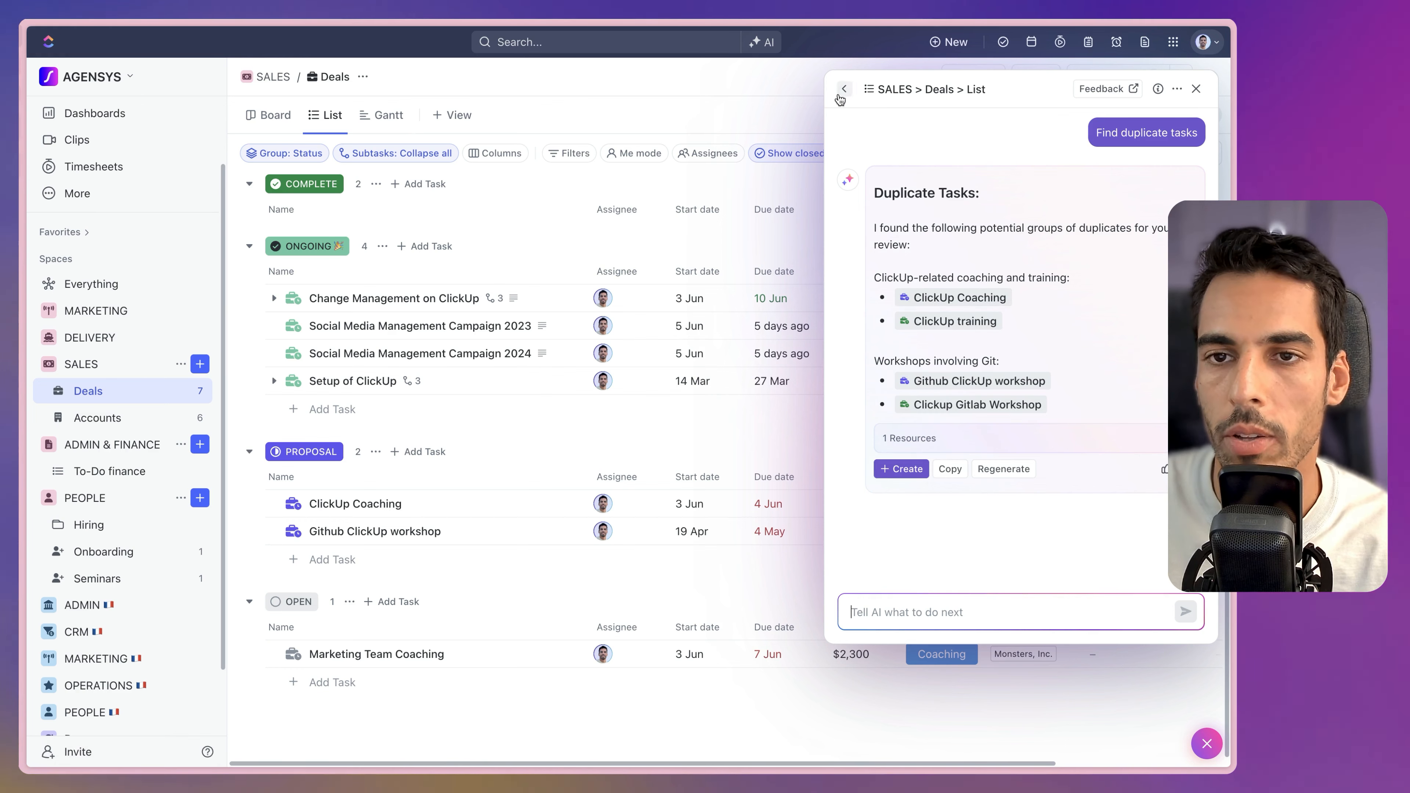
{"action": "left_click", "coordinate": [844, 89]}
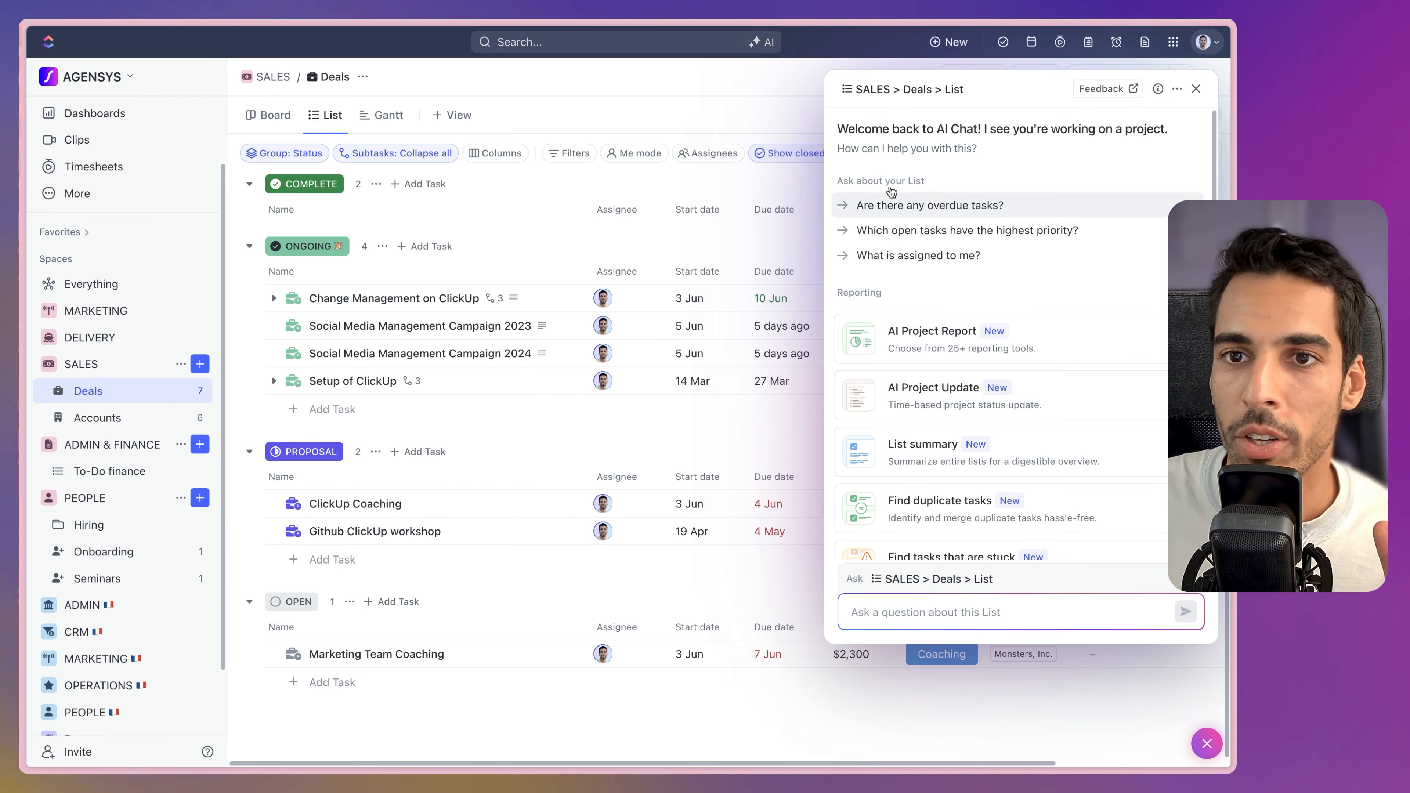
Open the Gringotts Wizarding Bank list under DELIVERY > Contractors > Ongoing.
{"action": "scroll", "coordinate": [949, 333], "scroll_direction": "down", "scroll_amount": 2}
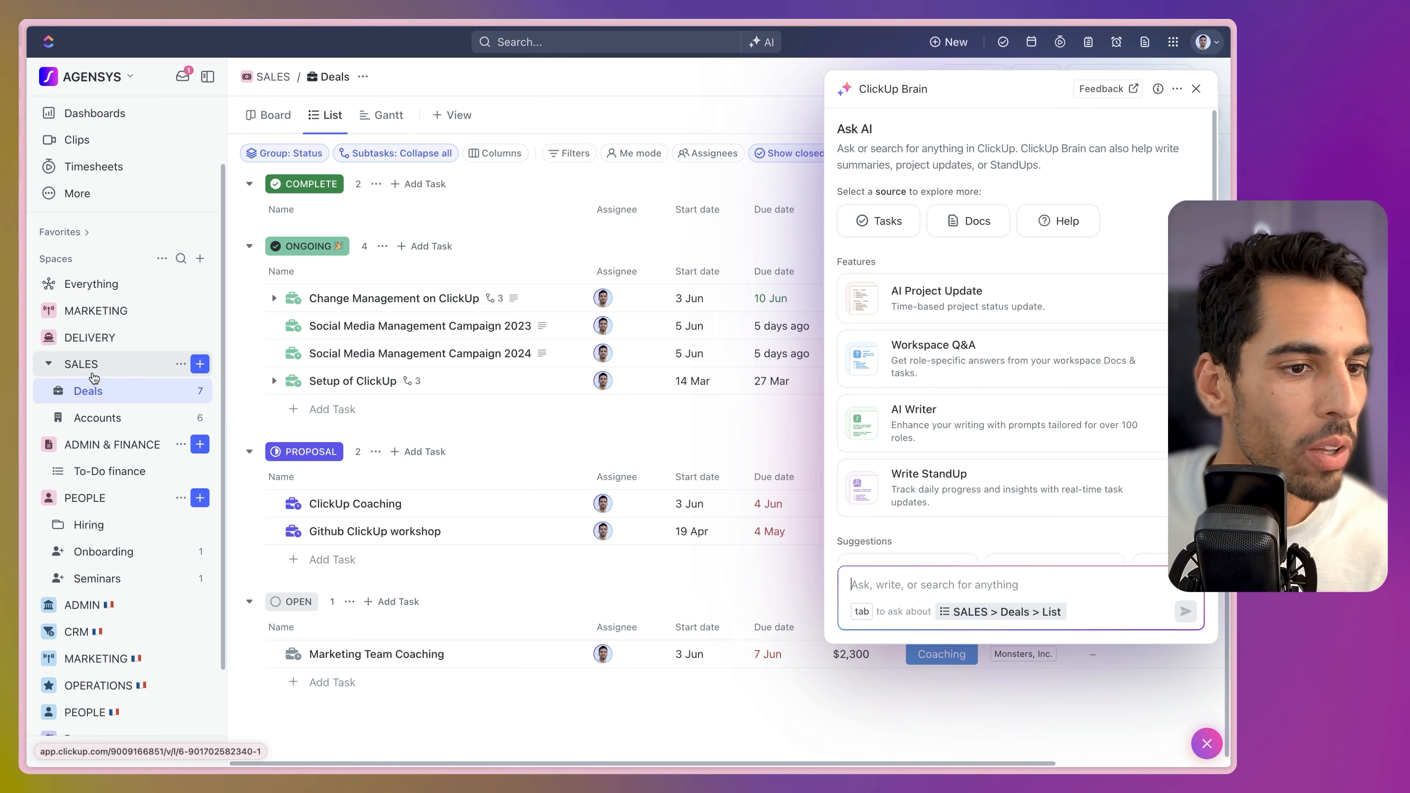
{"action": "left_click", "coordinate": [49, 337]}
{"action": "left_click", "coordinate": [97, 364]}
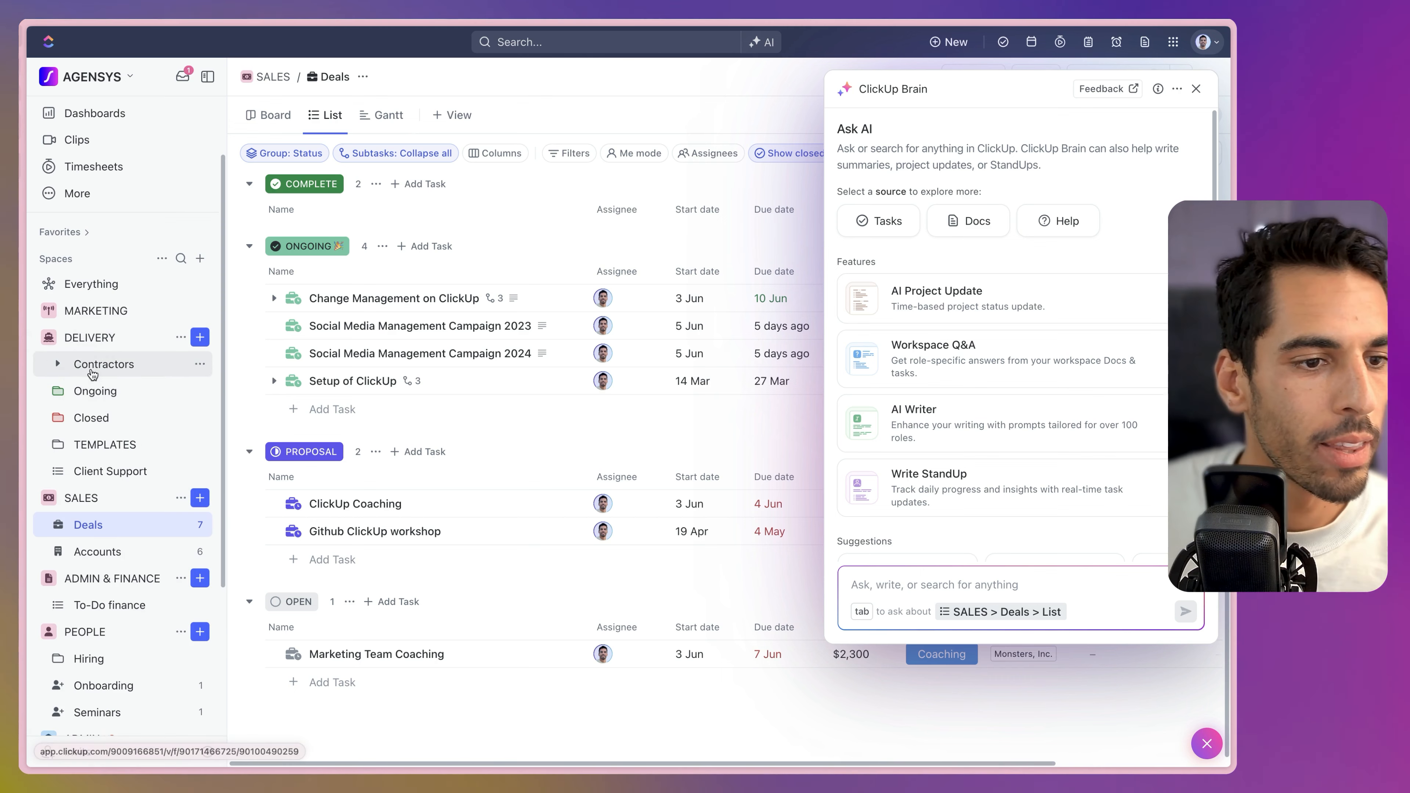
{"action": "left_click", "coordinate": [65, 443]}
{"action": "left_click", "coordinate": [134, 472]}
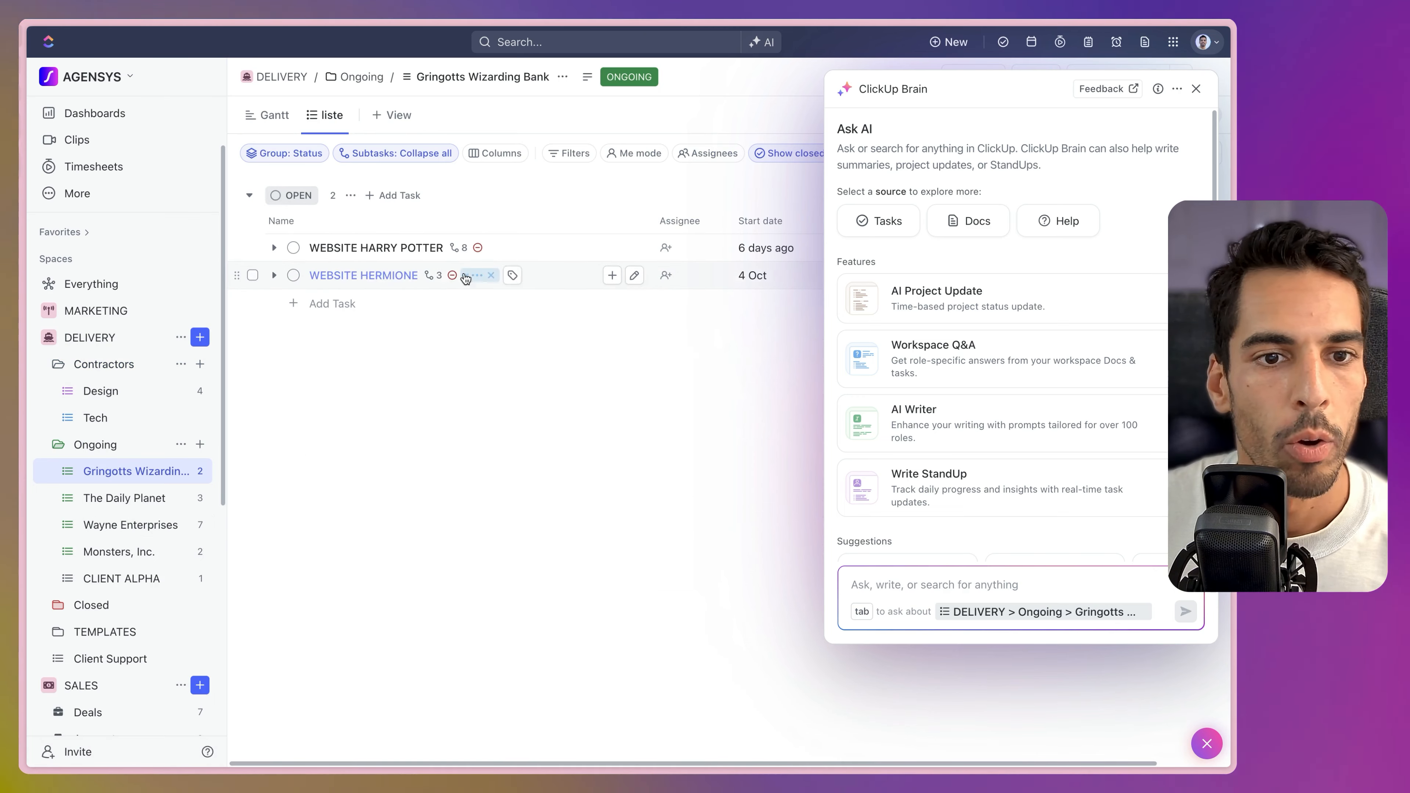
Show subtasks of WEBSITE HARRY POTTER and WEBSITE HERMIONE, then start Write StandUp in Brain.
{"action": "left_click", "coordinate": [455, 248]}
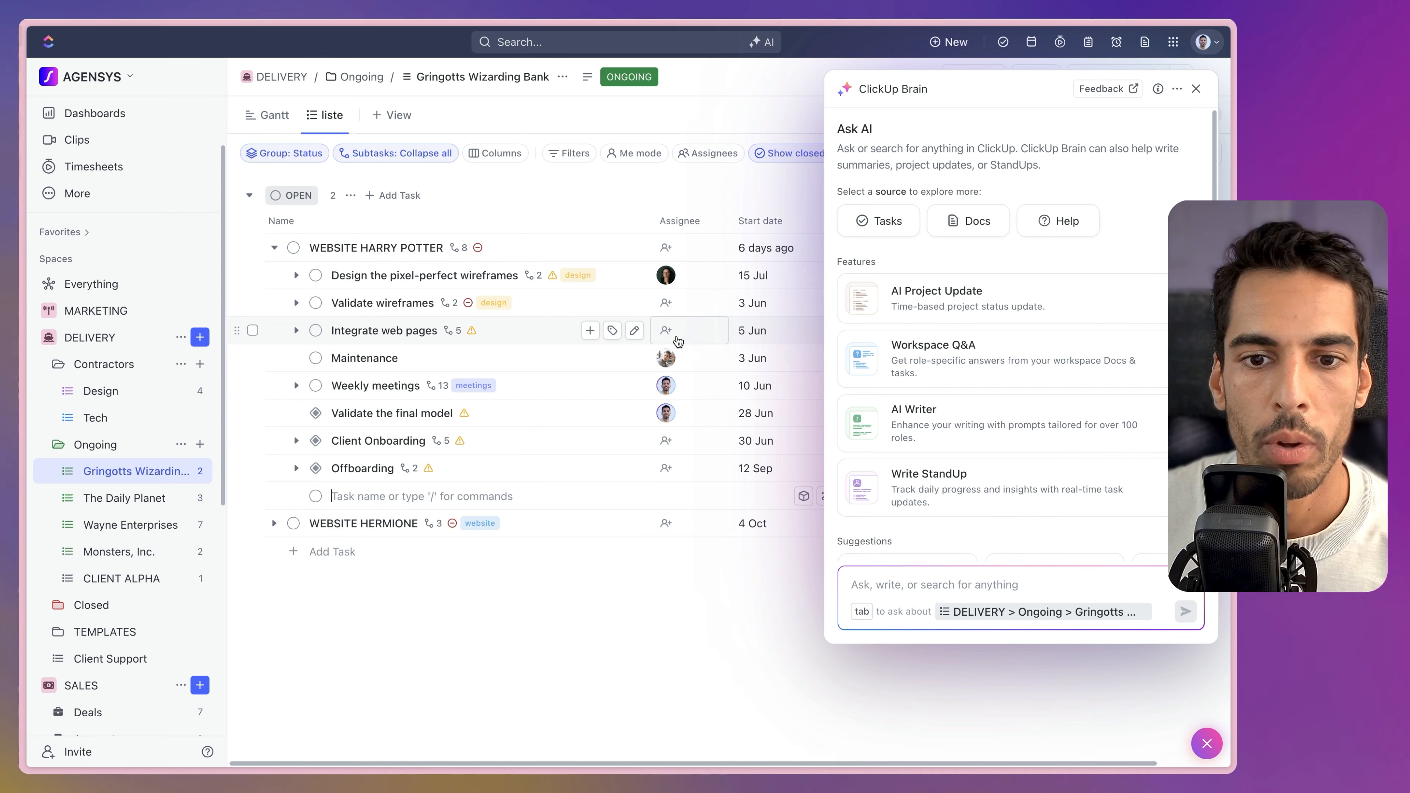
{"action": "left_click", "coordinate": [666, 330]}
{"action": "left_click", "coordinate": [555, 607]}
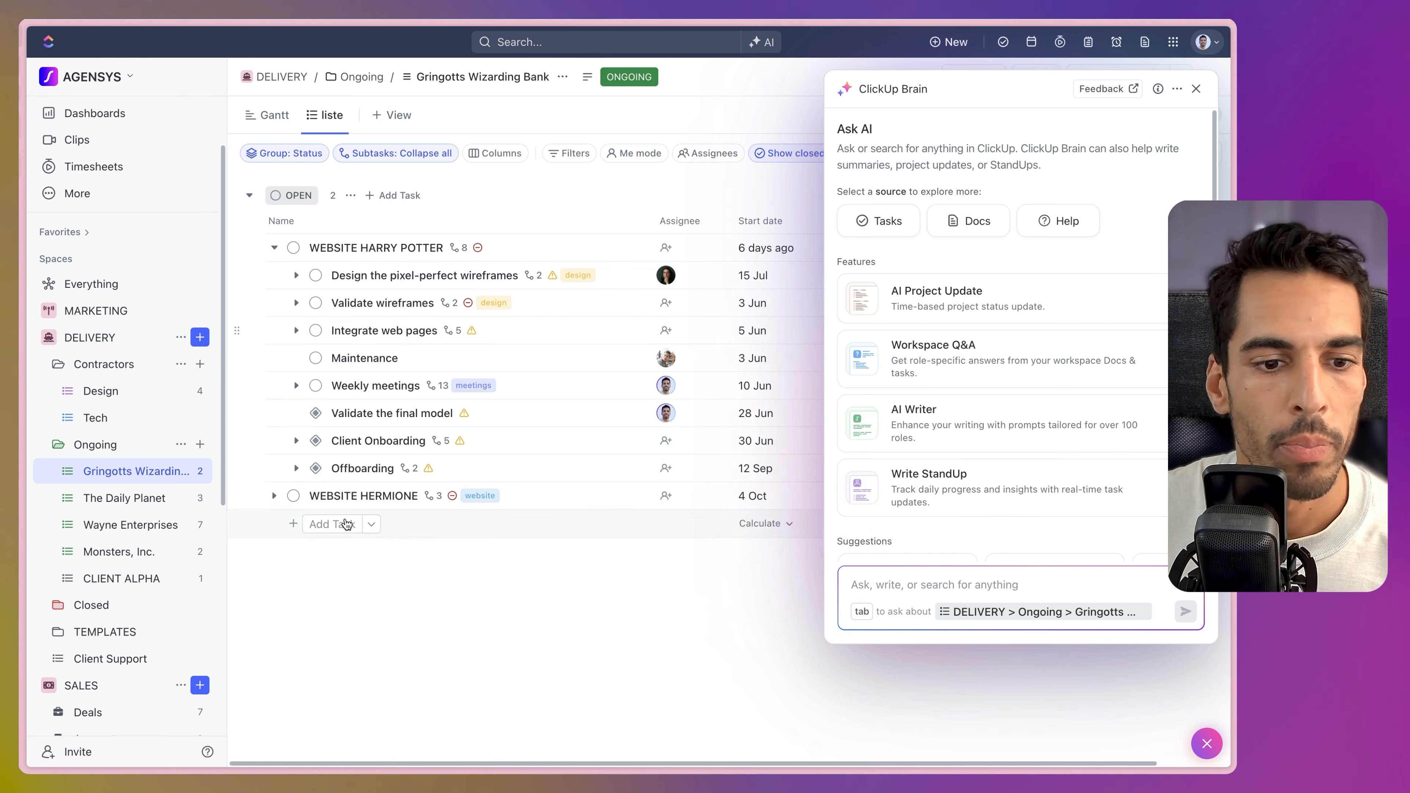
{"action": "left_click", "coordinate": [274, 496]}
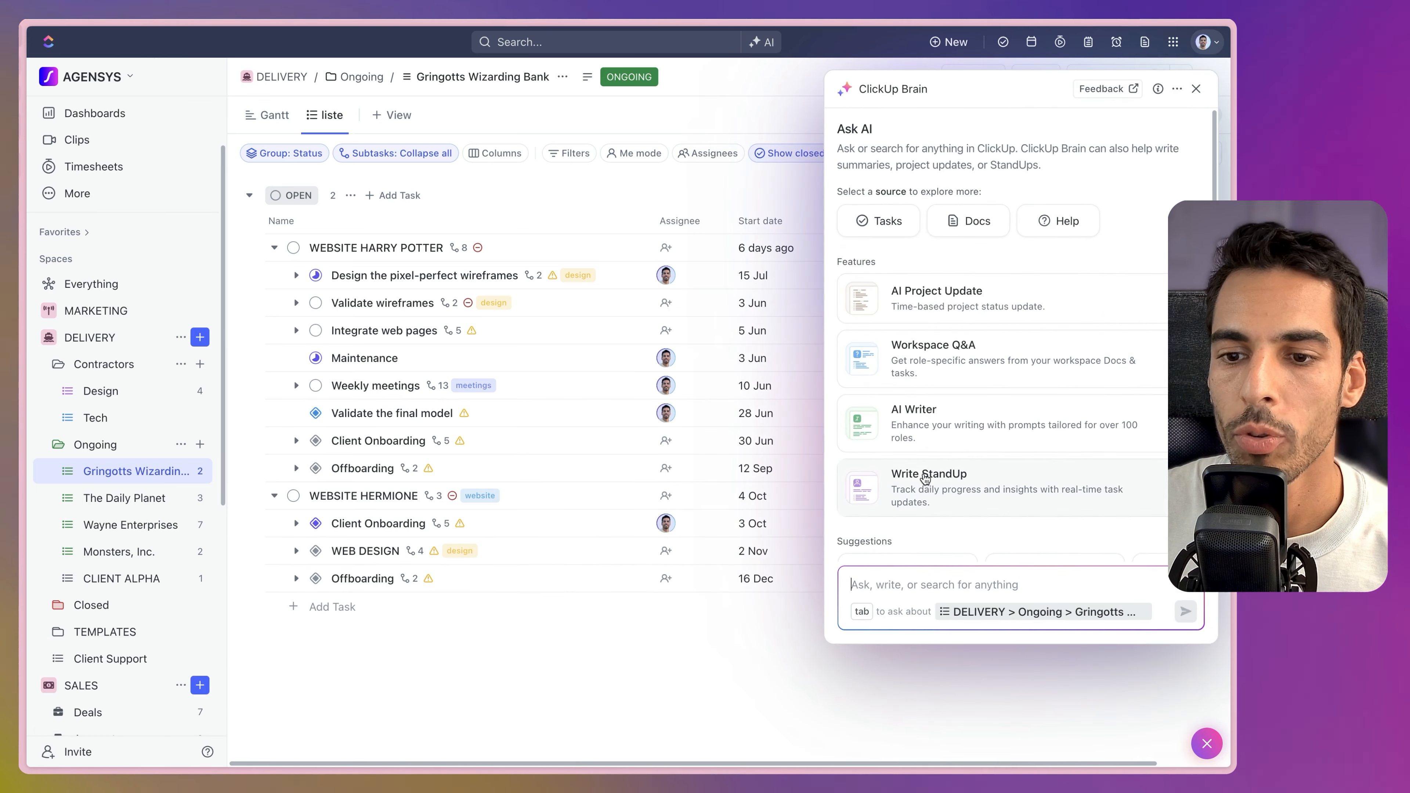
{"action": "left_click", "coordinate": [926, 488]}
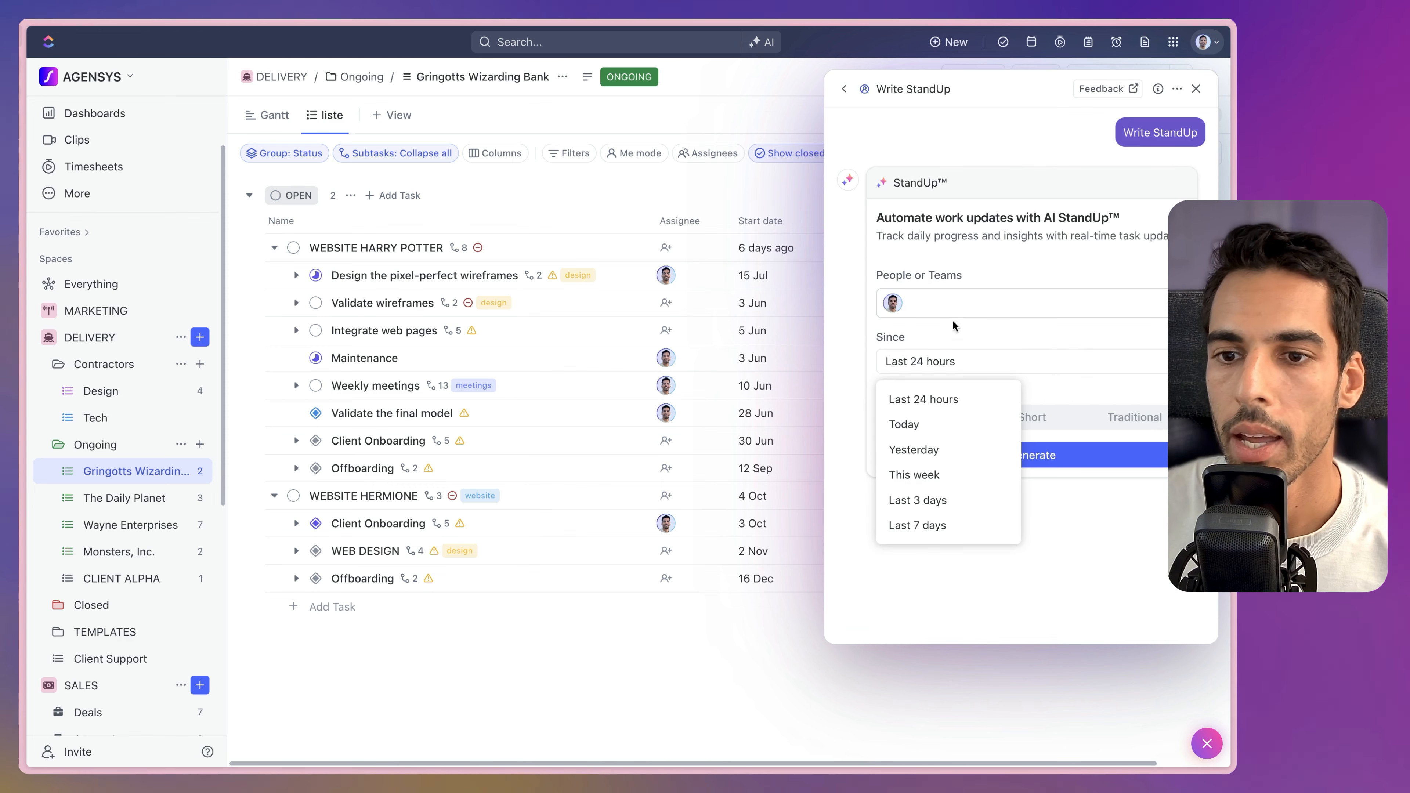
Generate a bulleted This week StandUp with two teammates added under People or Teams.
{"action": "left_click", "coordinate": [955, 310]}
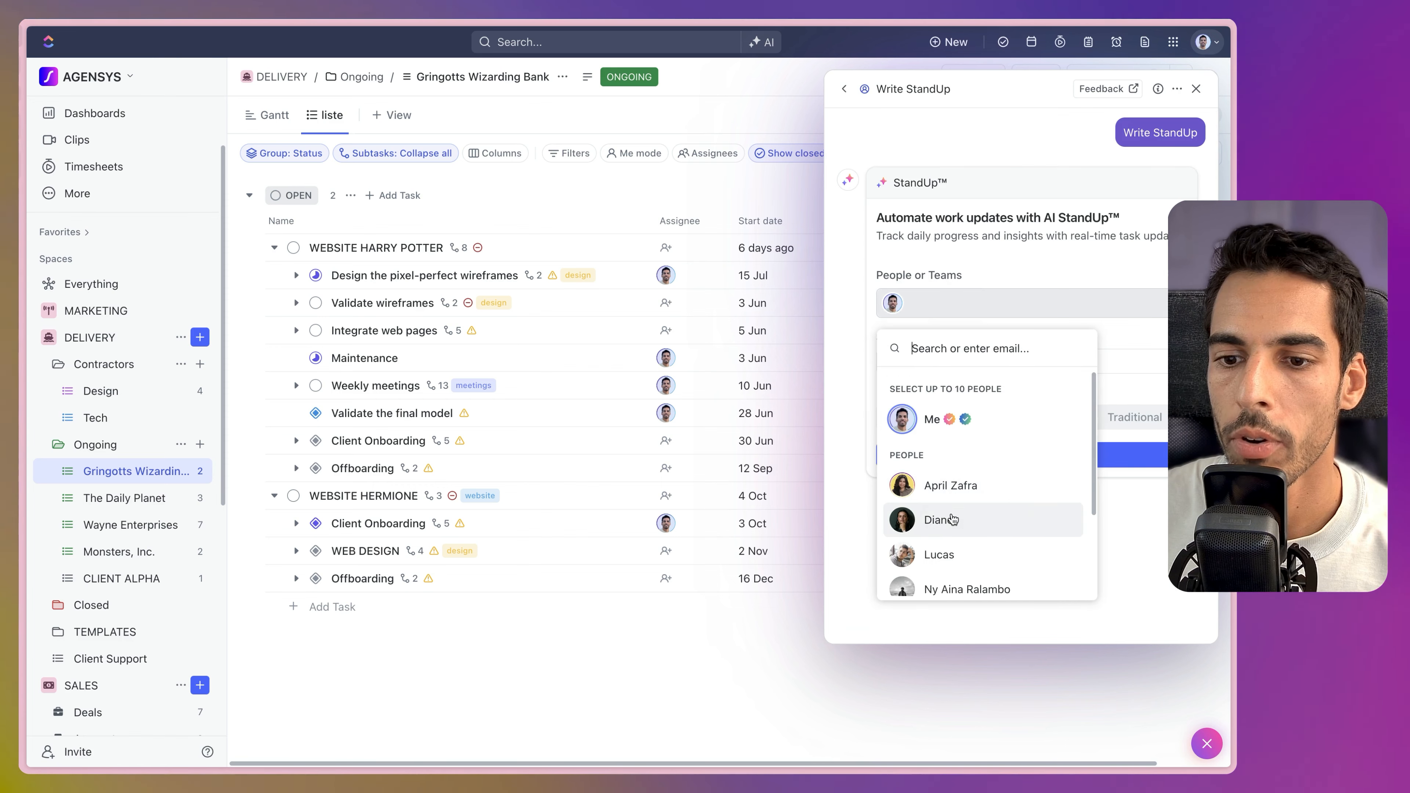
{"action": "left_click", "coordinate": [950, 518]}
{"action": "left_click", "coordinate": [951, 553]}
{"action": "left_click", "coordinate": [1057, 431]}
{"action": "left_click", "coordinate": [944, 361]}
{"action": "left_click", "coordinate": [944, 479]}
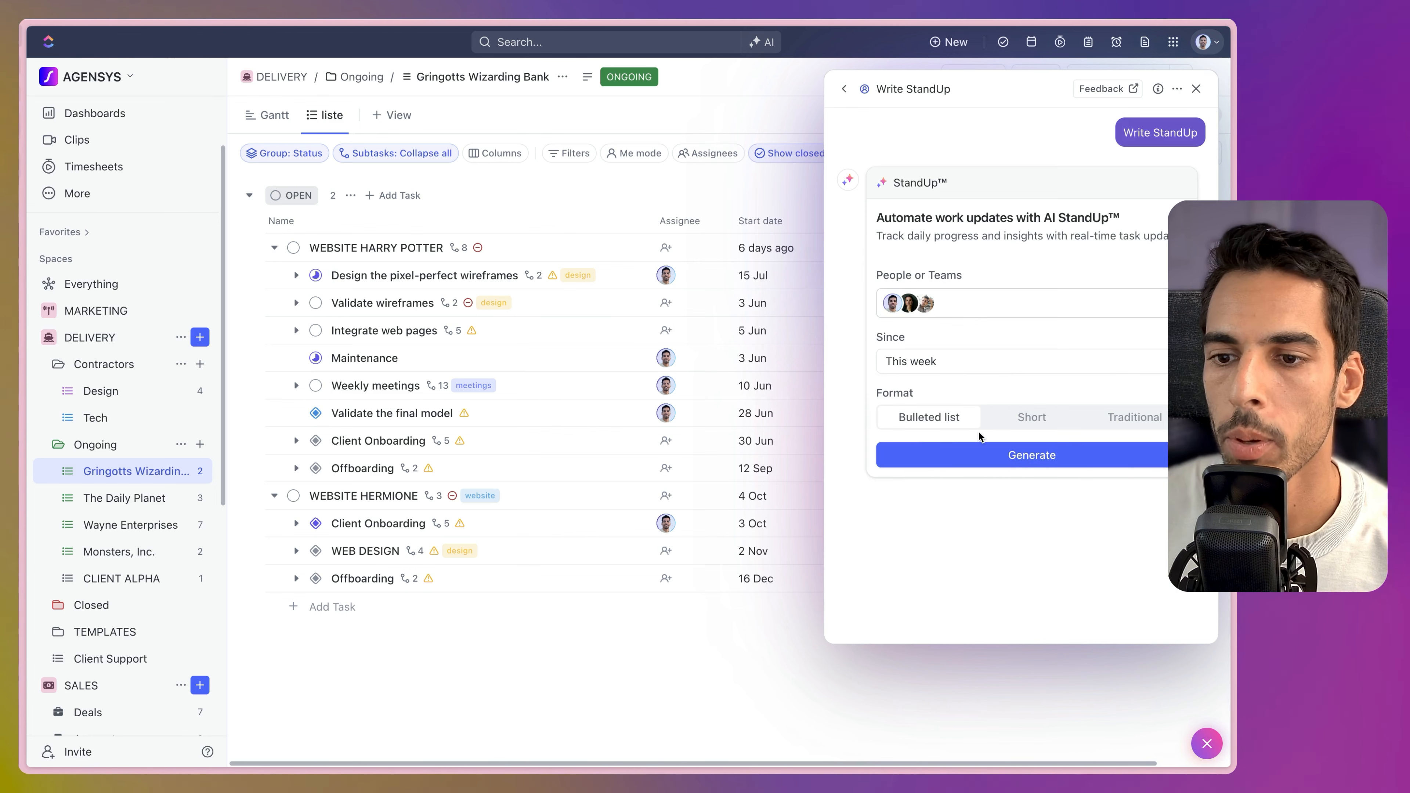
{"action": "left_click", "coordinate": [998, 457]}
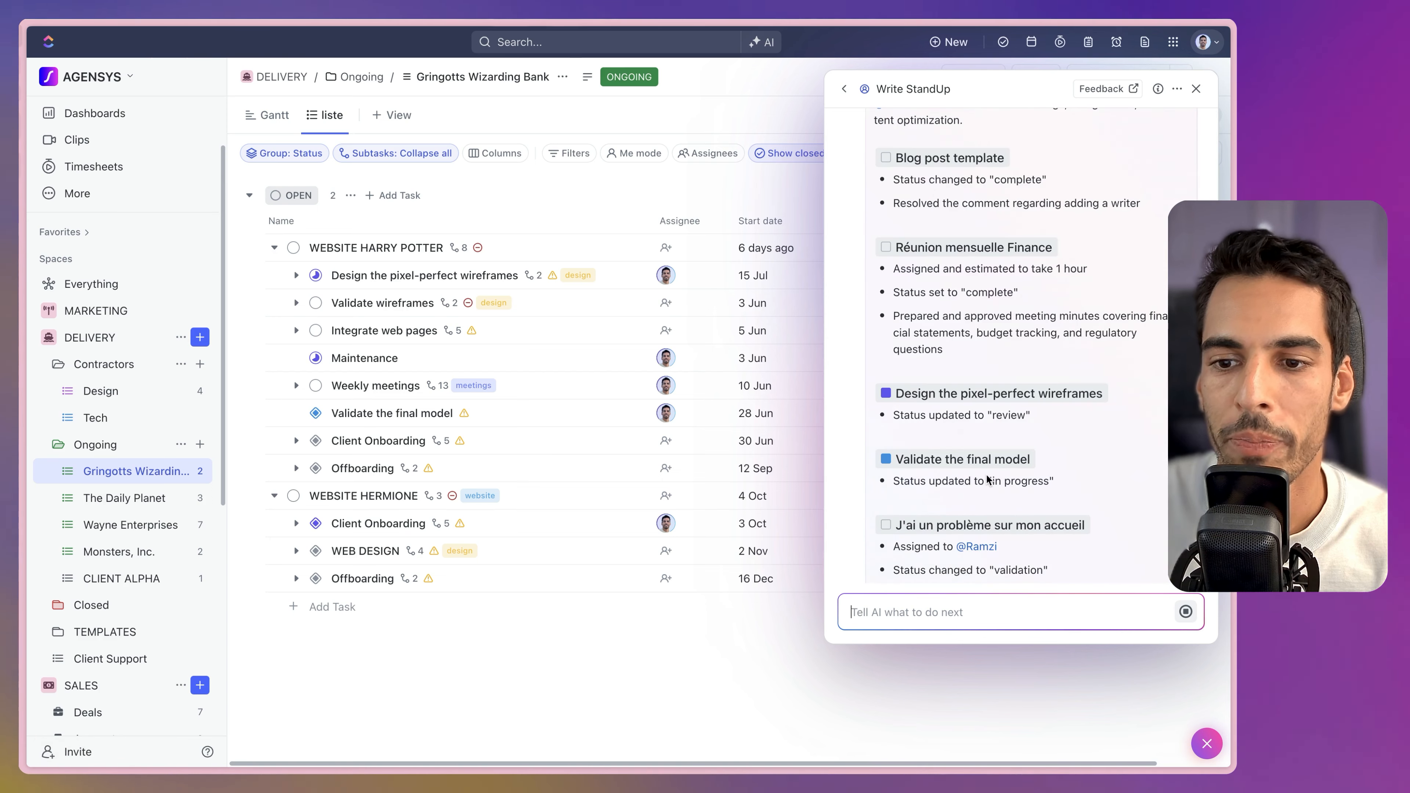
Review each teammate's task status changes in the generated StandUp.
{"action": "scroll", "coordinate": [968, 443], "scroll_direction": "down", "scroll_amount": 5}
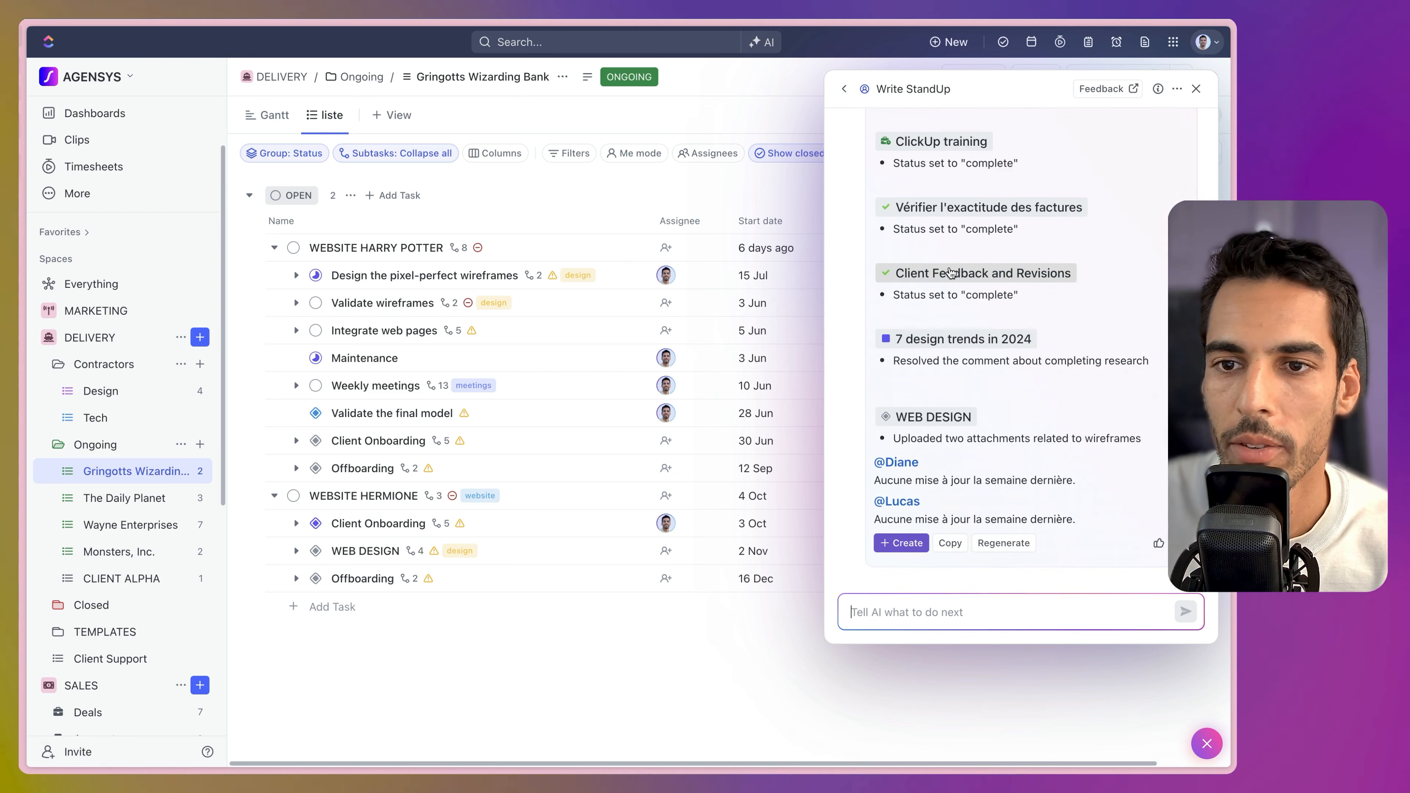
{"action": "scroll", "coordinate": [968, 233], "scroll_direction": "up", "scroll_amount": 1}
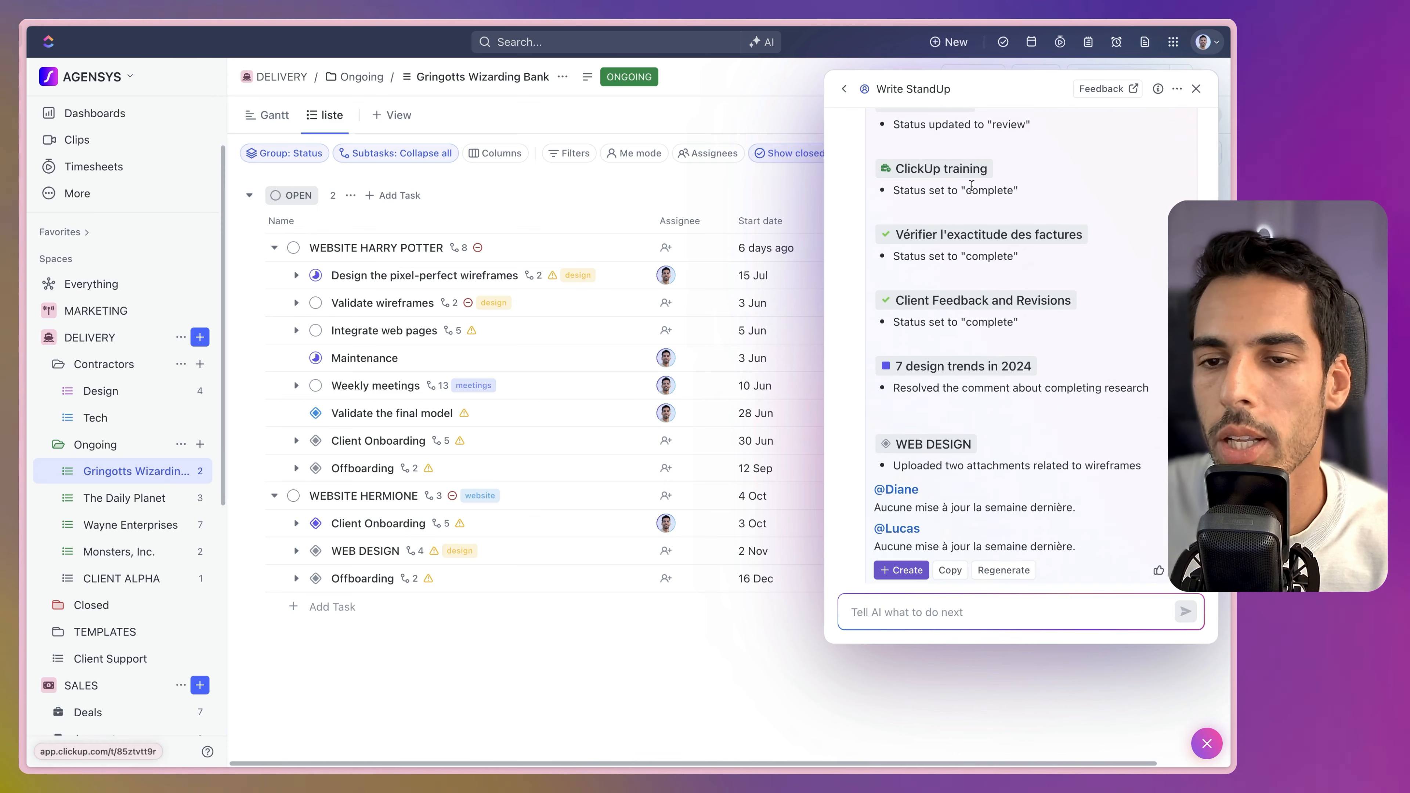
{"action": "scroll", "coordinate": [937, 429], "scroll_direction": "up", "scroll_amount": 6}
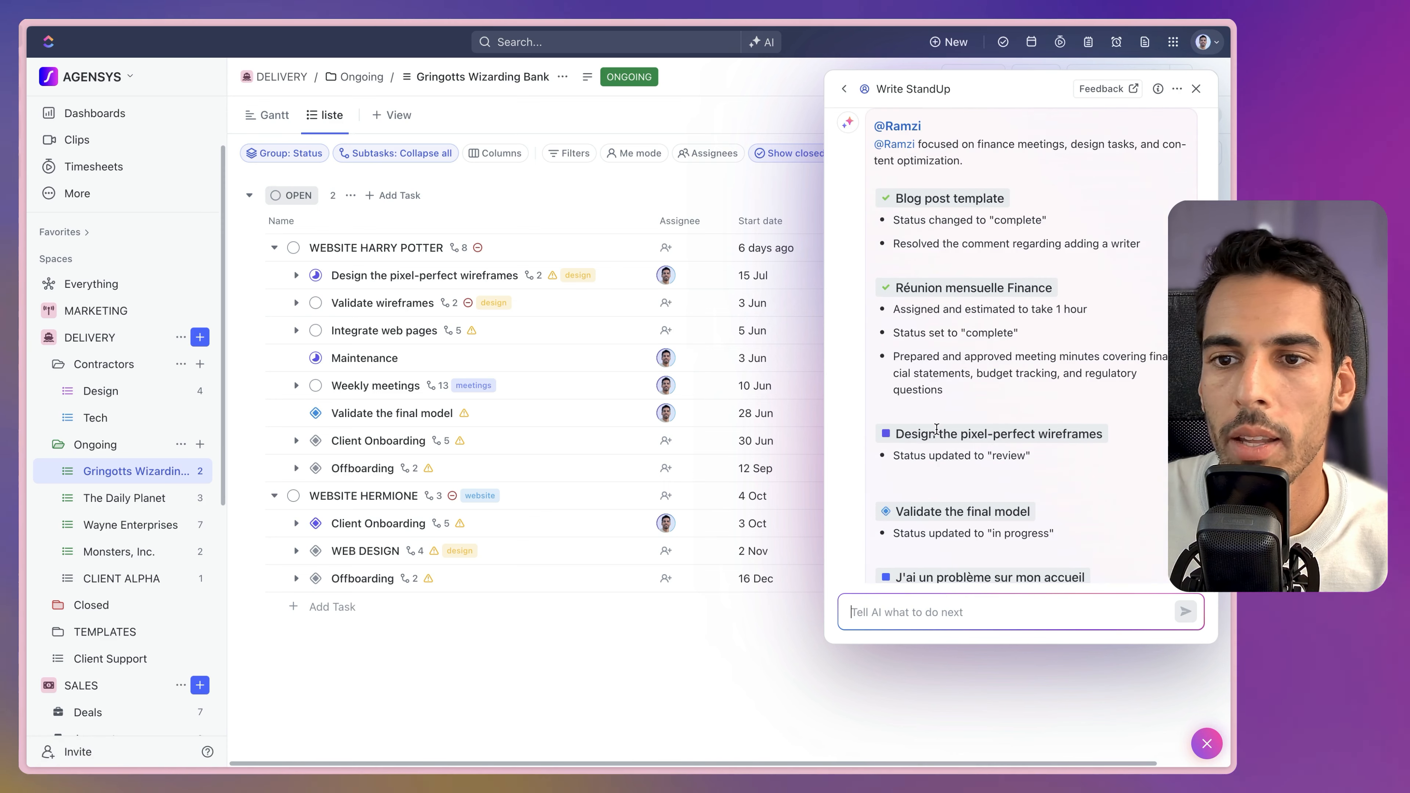
{"action": "scroll", "coordinate": [936, 429], "scroll_direction": "down", "scroll_amount": 13}
{"action": "scroll", "coordinate": [958, 389], "scroll_direction": "up", "scroll_amount": 8}
{"action": "scroll", "coordinate": [970, 431], "scroll_direction": "down", "scroll_amount": 2}
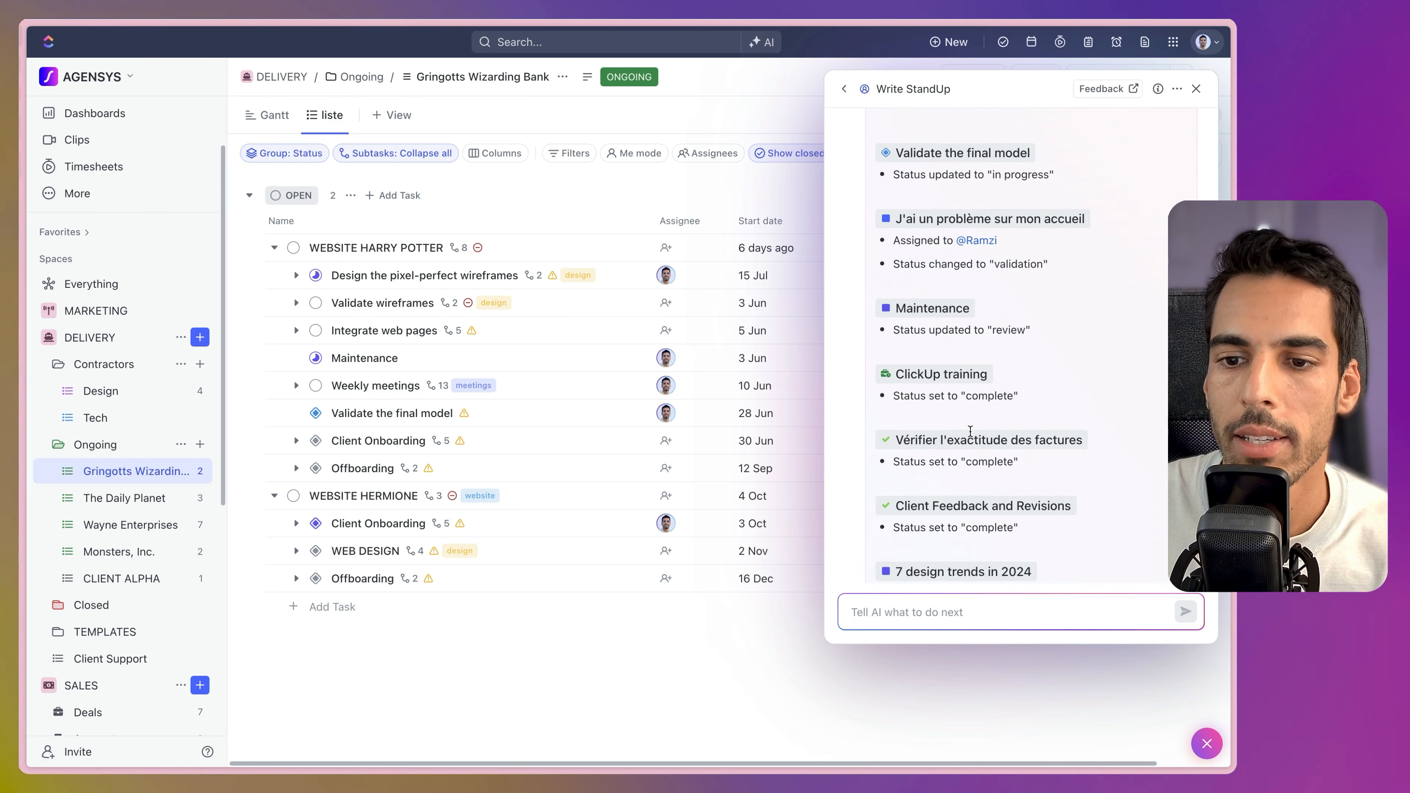
{"action": "scroll", "coordinate": [970, 431], "scroll_direction": "down", "scroll_amount": 2}
{"action": "scroll", "coordinate": [970, 431], "scroll_direction": "up", "scroll_amount": 15}
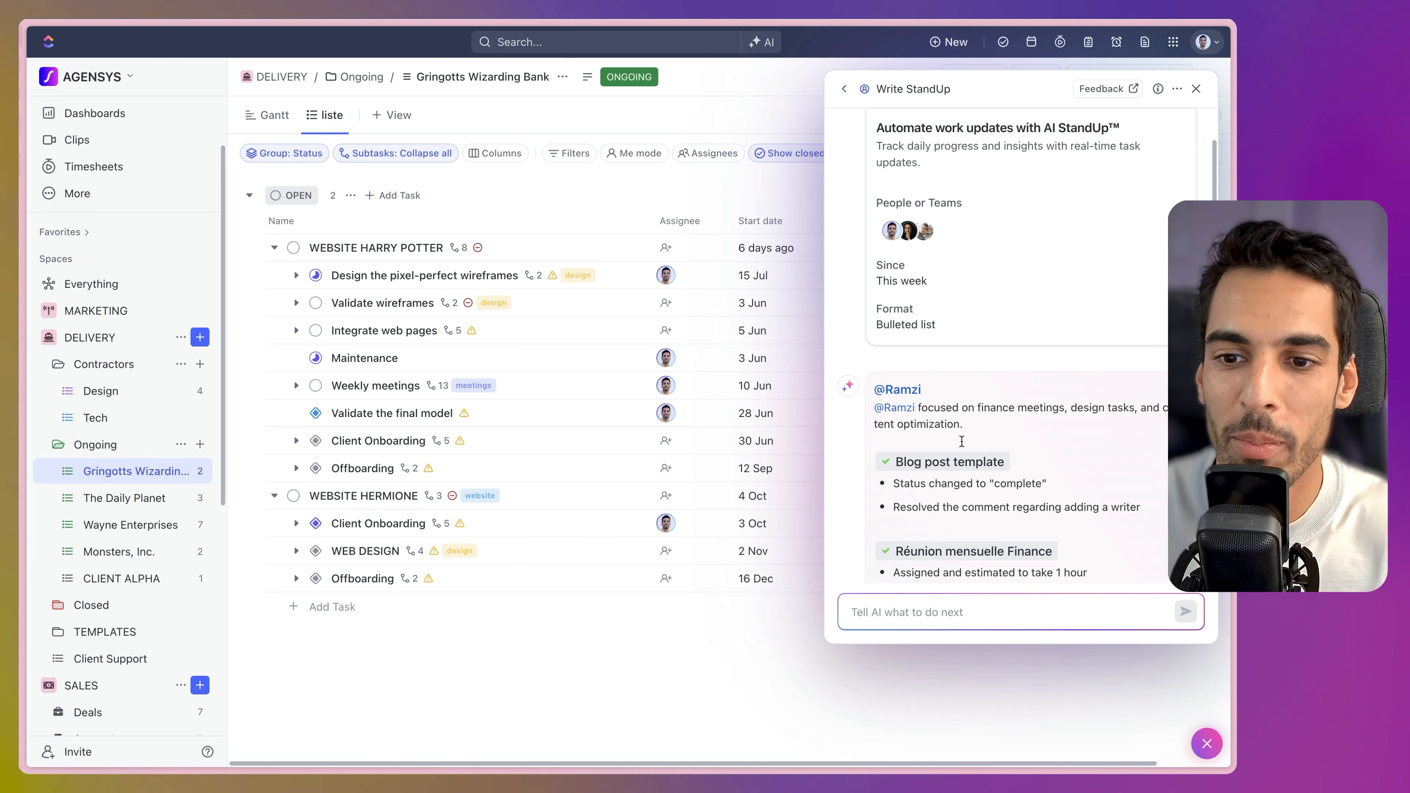
{"action": "scroll", "coordinate": [961, 441], "scroll_direction": "up", "scroll_amount": 2}
{"action": "scroll", "coordinate": [978, 422], "scroll_direction": "down", "scroll_amount": 7}
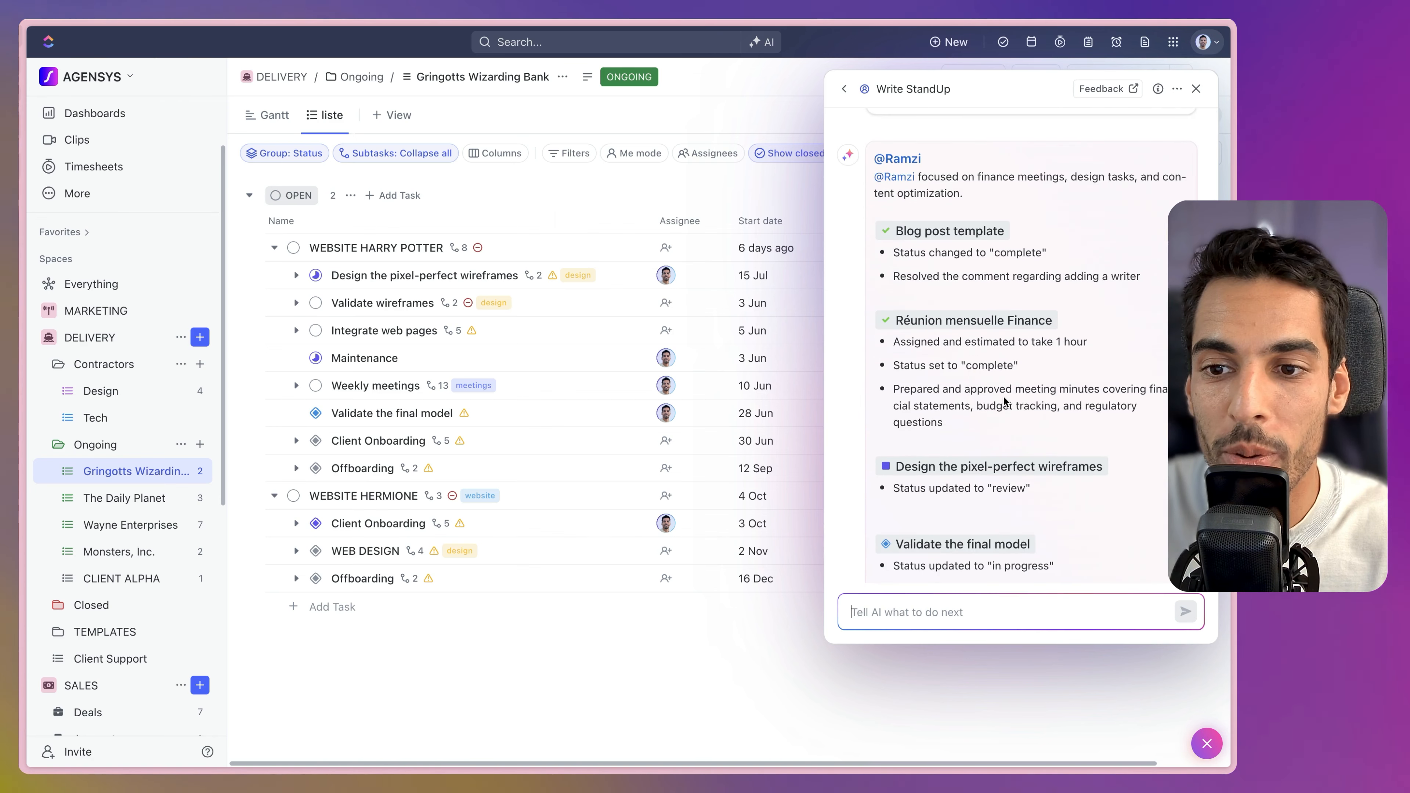
{"action": "scroll", "coordinate": [1004, 400], "scroll_direction": "down", "scroll_amount": 10}
{"action": "scroll", "coordinate": [957, 273], "scroll_direction": "up", "scroll_amount": 11}
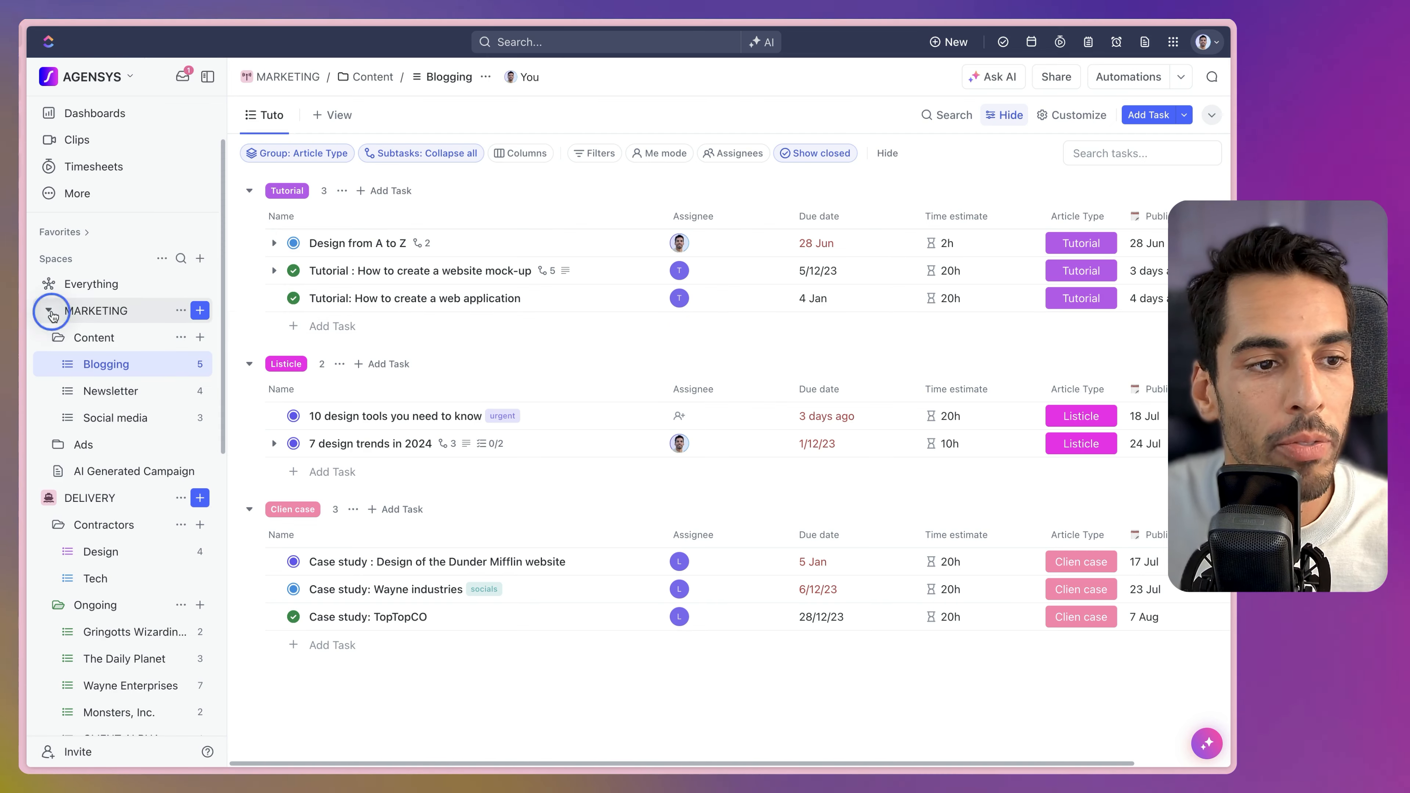
Collapse MARKETING in the sidebar and open the general ClickUp Brain assistant home.
{"action": "left_click", "coordinate": [48, 311]}
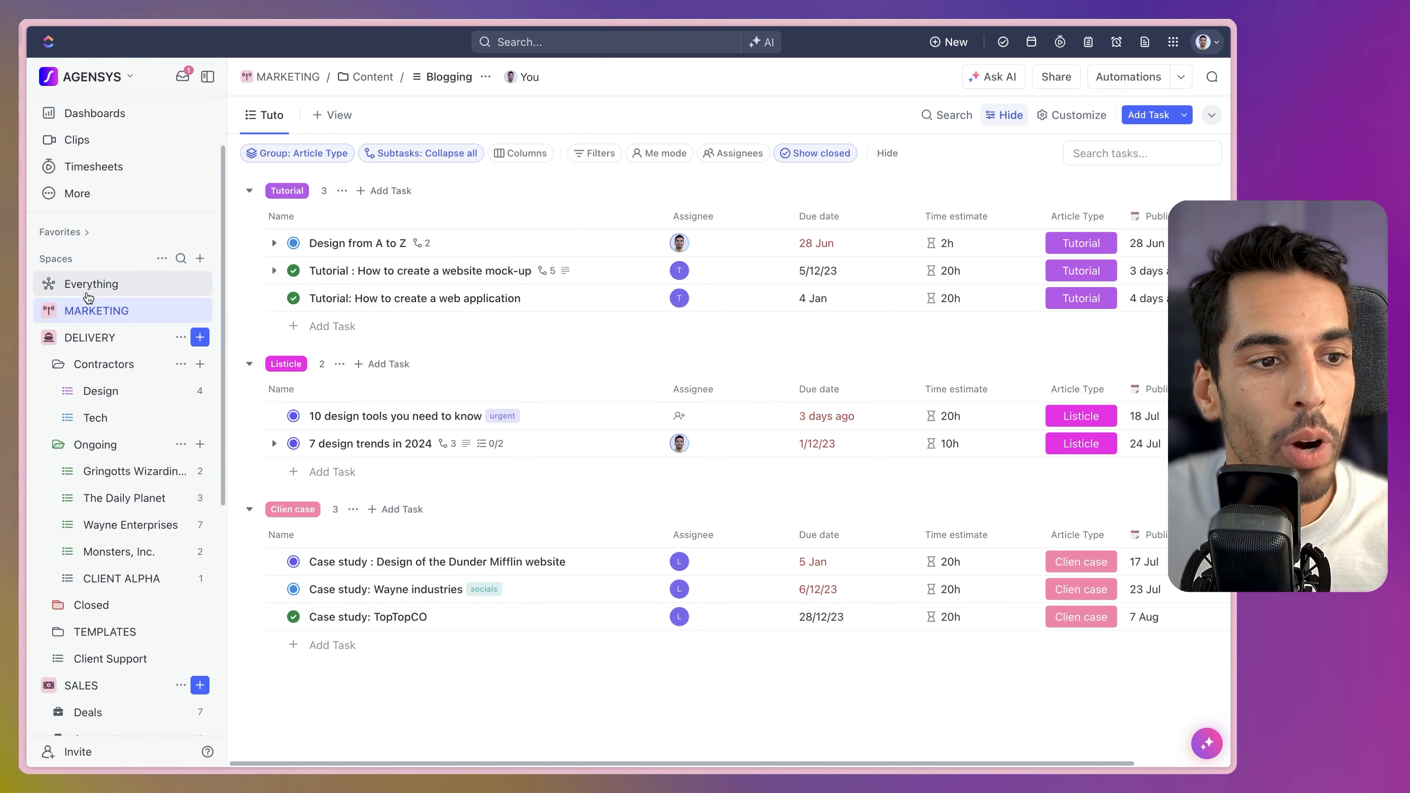
{"action": "left_click", "coordinate": [762, 42]}
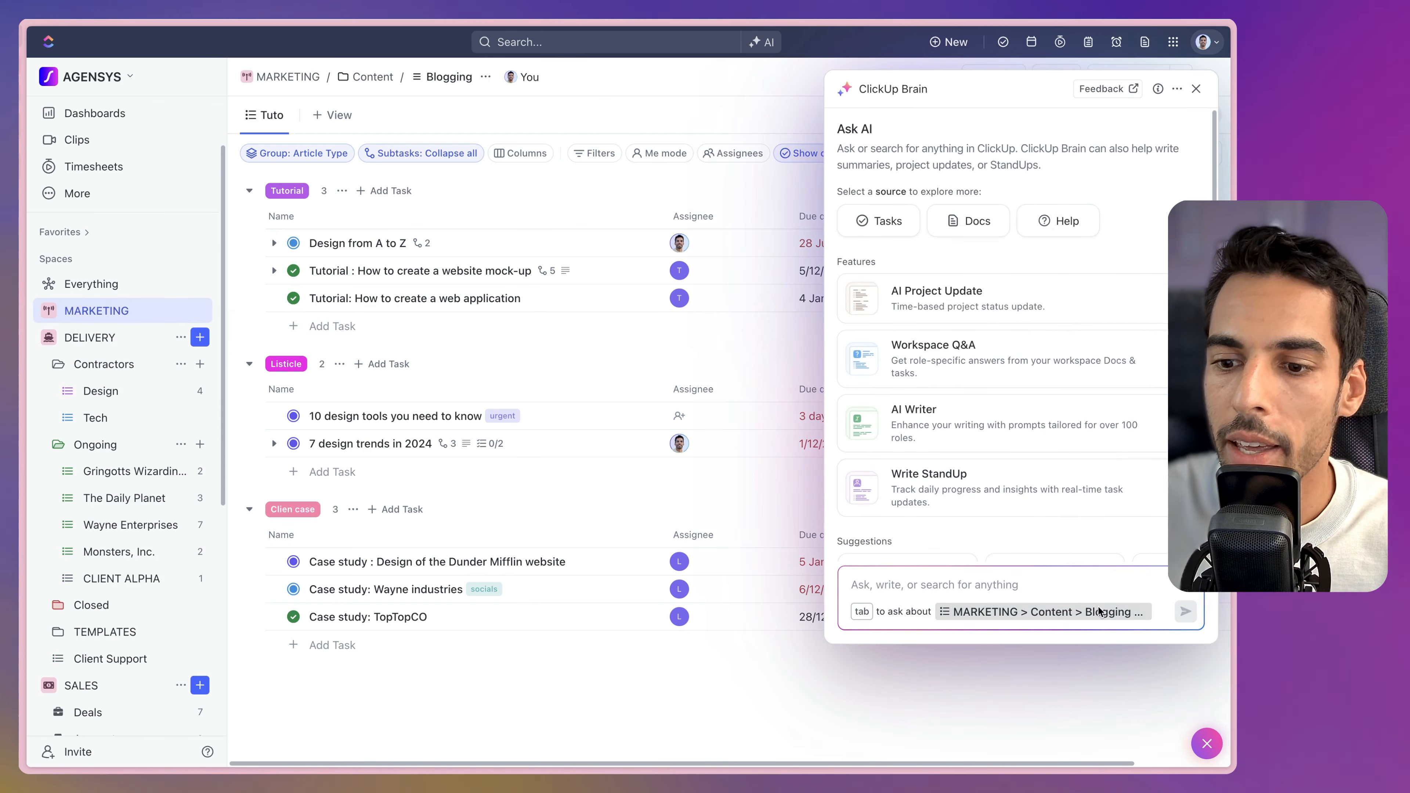
{"action": "left_click", "coordinate": [1099, 611]}
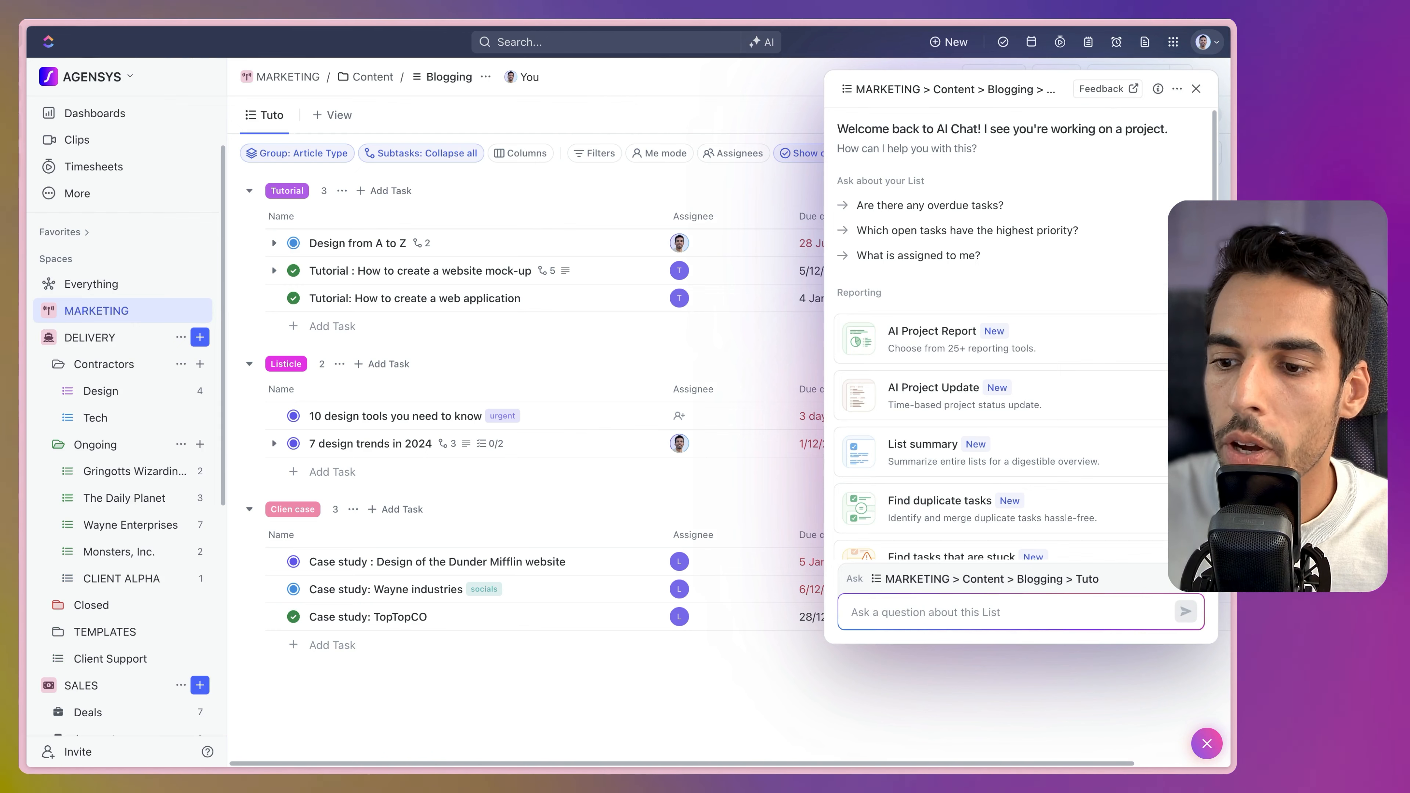
{"action": "left_click", "coordinate": [1191, 579]}
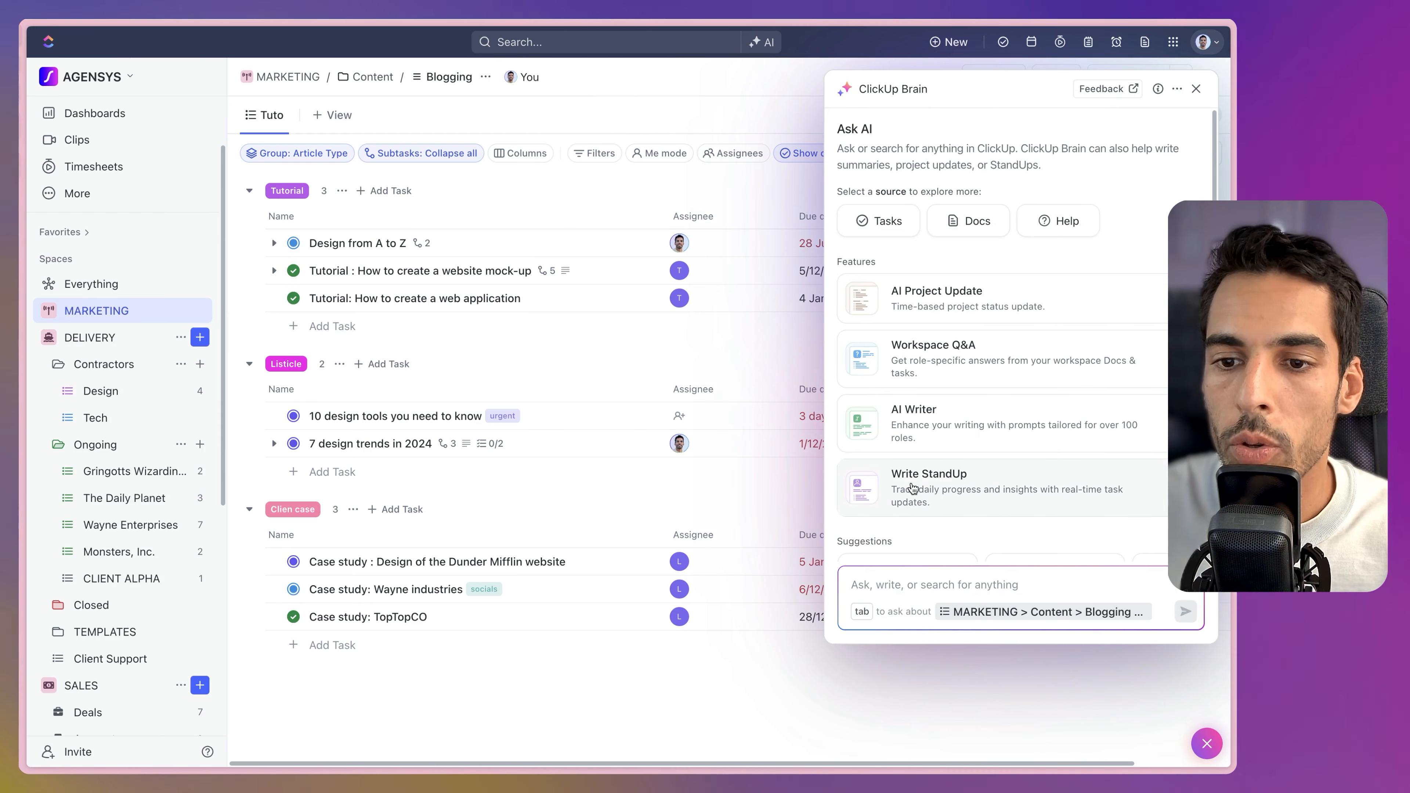
Generate a Last 24 hours bulleted StandUp with two more teammates added.
{"action": "left_click", "coordinate": [924, 495]}
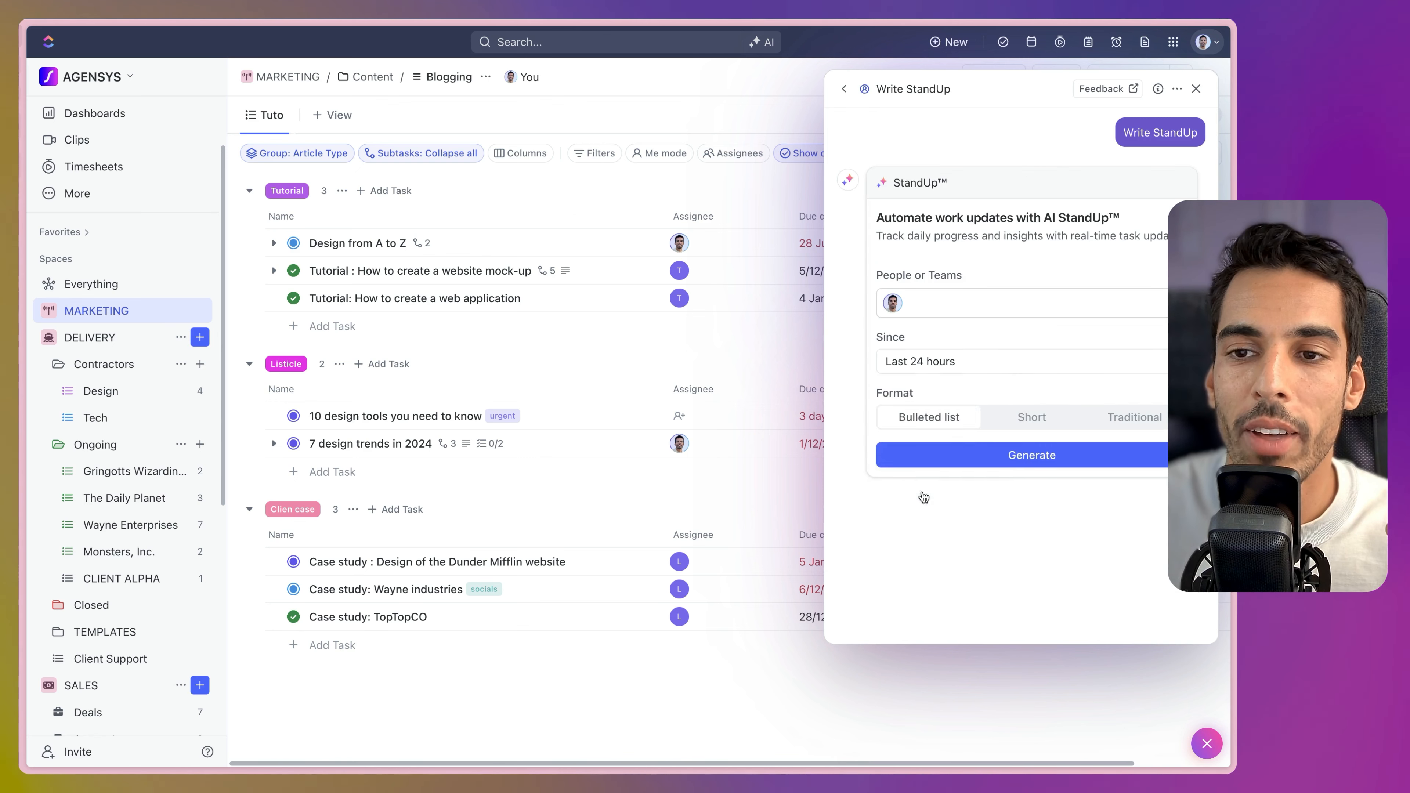
{"action": "left_click", "coordinate": [986, 351]}
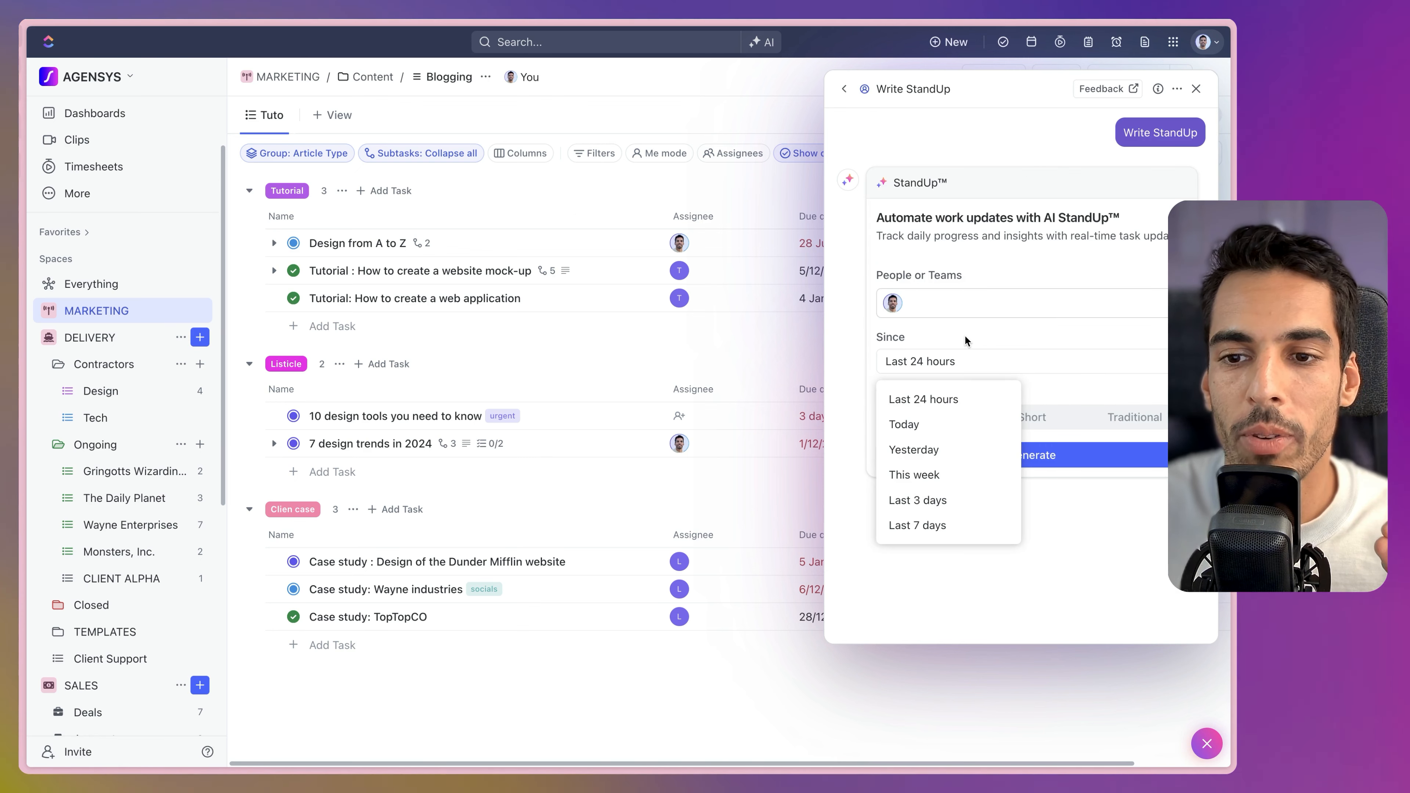
{"action": "left_click", "coordinate": [964, 305]}
{"action": "left_click", "coordinate": [944, 518]}
{"action": "left_click", "coordinate": [943, 551]}
{"action": "left_click", "coordinate": [993, 315]}
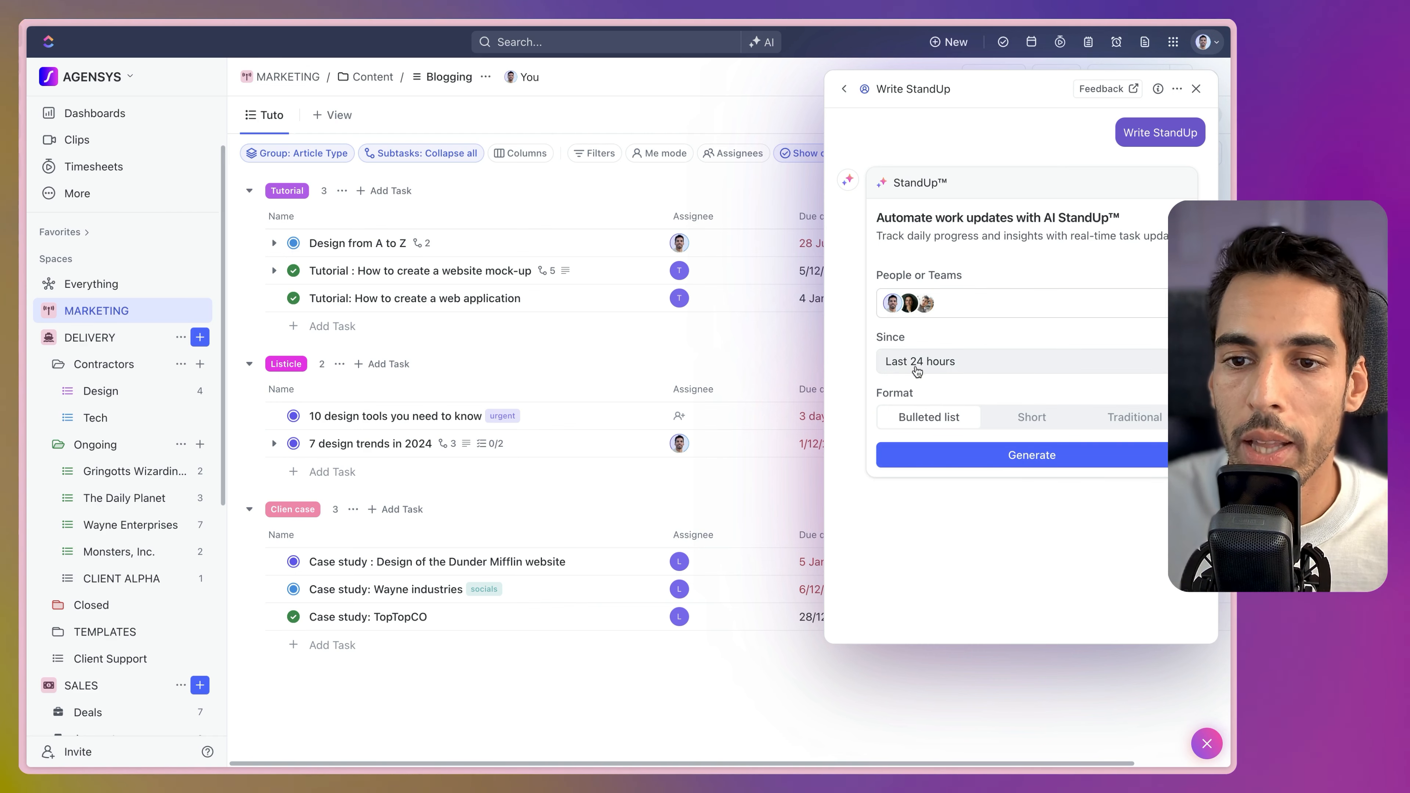
{"action": "left_click", "coordinate": [948, 461]}
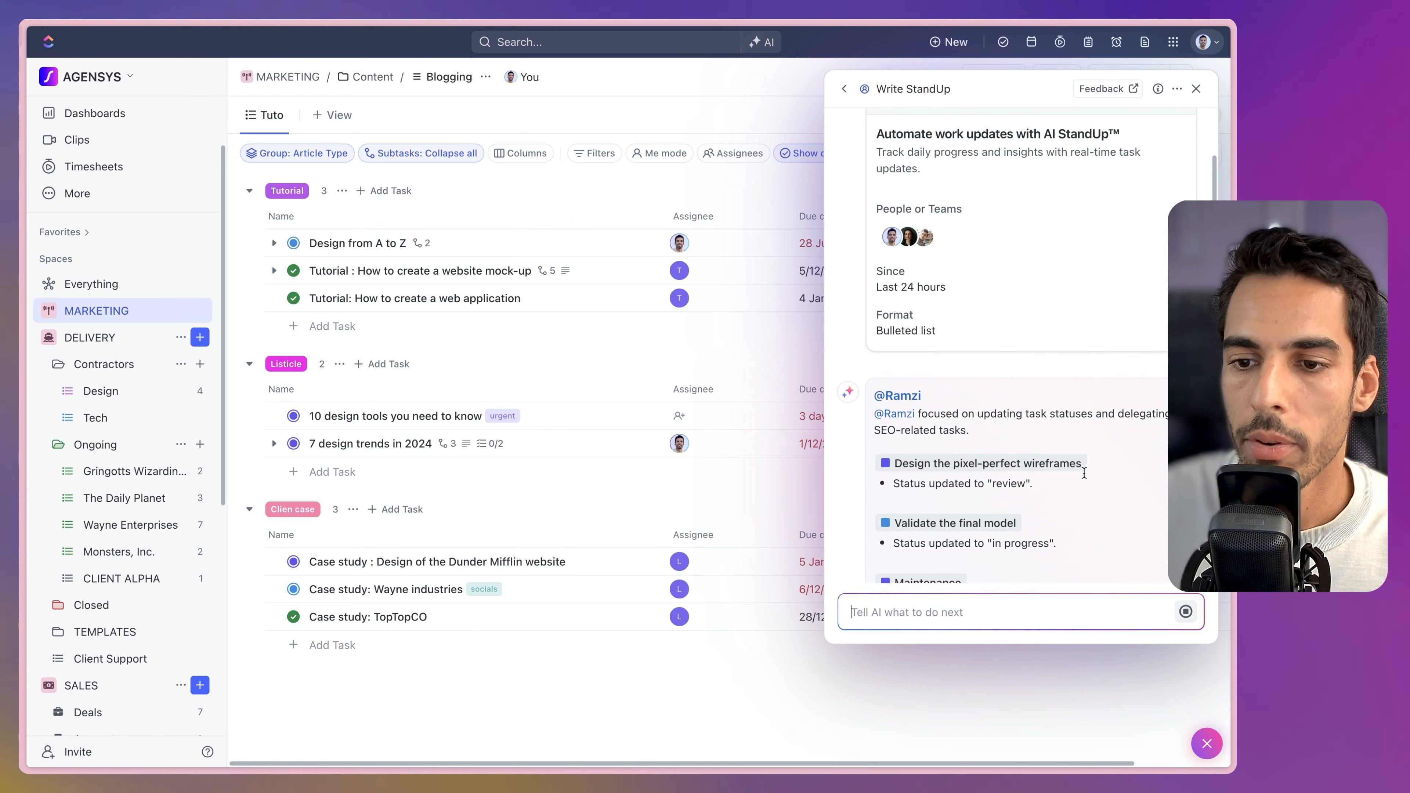
Review the StandUp's updates on delegated SEO tasks and wireframes moved to review.
{"action": "scroll", "coordinate": [988, 514], "scroll_direction": "down", "scroll_amount": 2}
{"action": "scroll", "coordinate": [1062, 489], "scroll_direction": "down", "scroll_amount": 5}
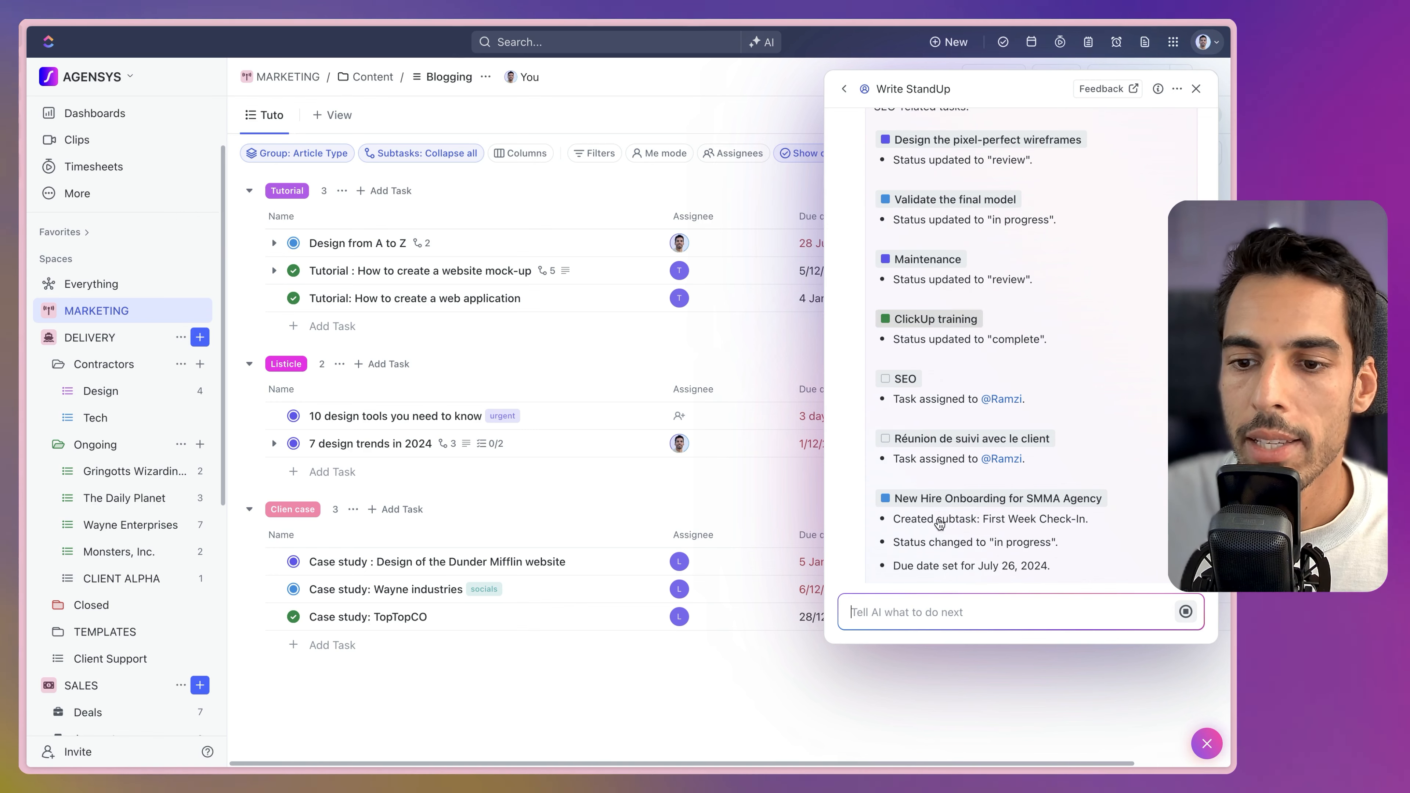
{"action": "scroll", "coordinate": [939, 514], "scroll_direction": "down", "scroll_amount": 3}
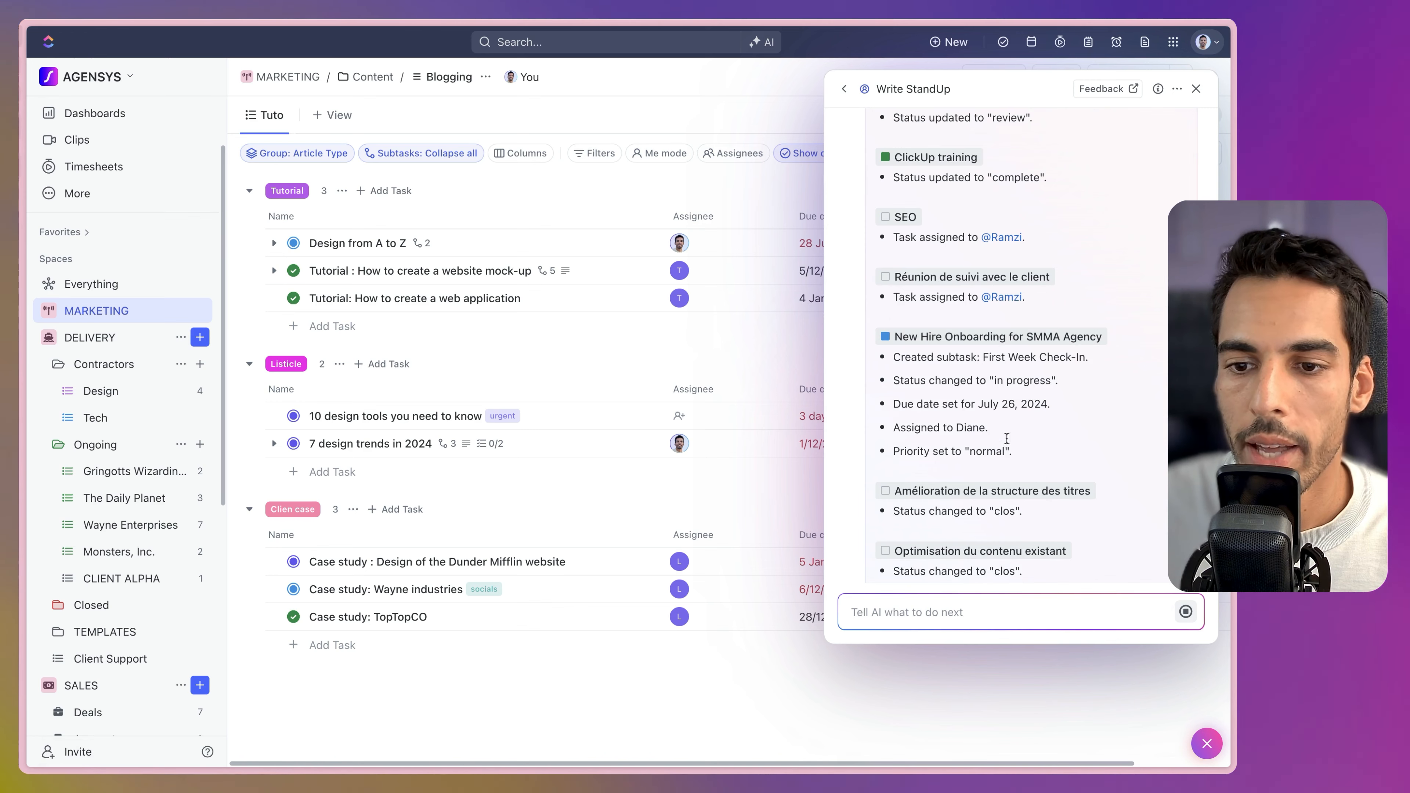
{"action": "scroll", "coordinate": [999, 436], "scroll_direction": "up", "scroll_amount": 5}
{"action": "scroll", "coordinate": [1042, 459], "scroll_direction": "down", "scroll_amount": 8}
{"action": "scroll", "coordinate": [1042, 459], "scroll_direction": "down", "scroll_amount": 6}
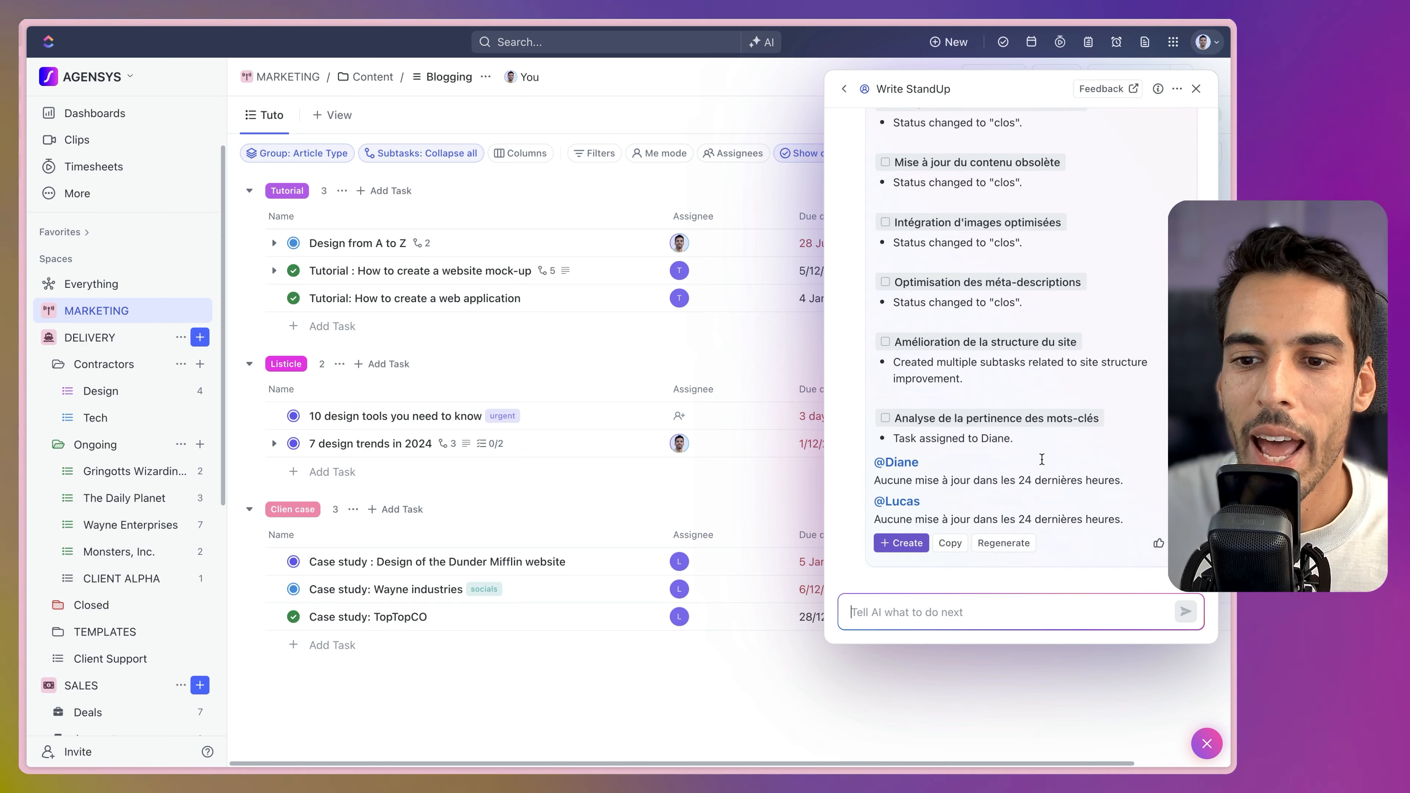
{"action": "scroll", "coordinate": [1018, 487], "scroll_direction": "up", "scroll_amount": 20}
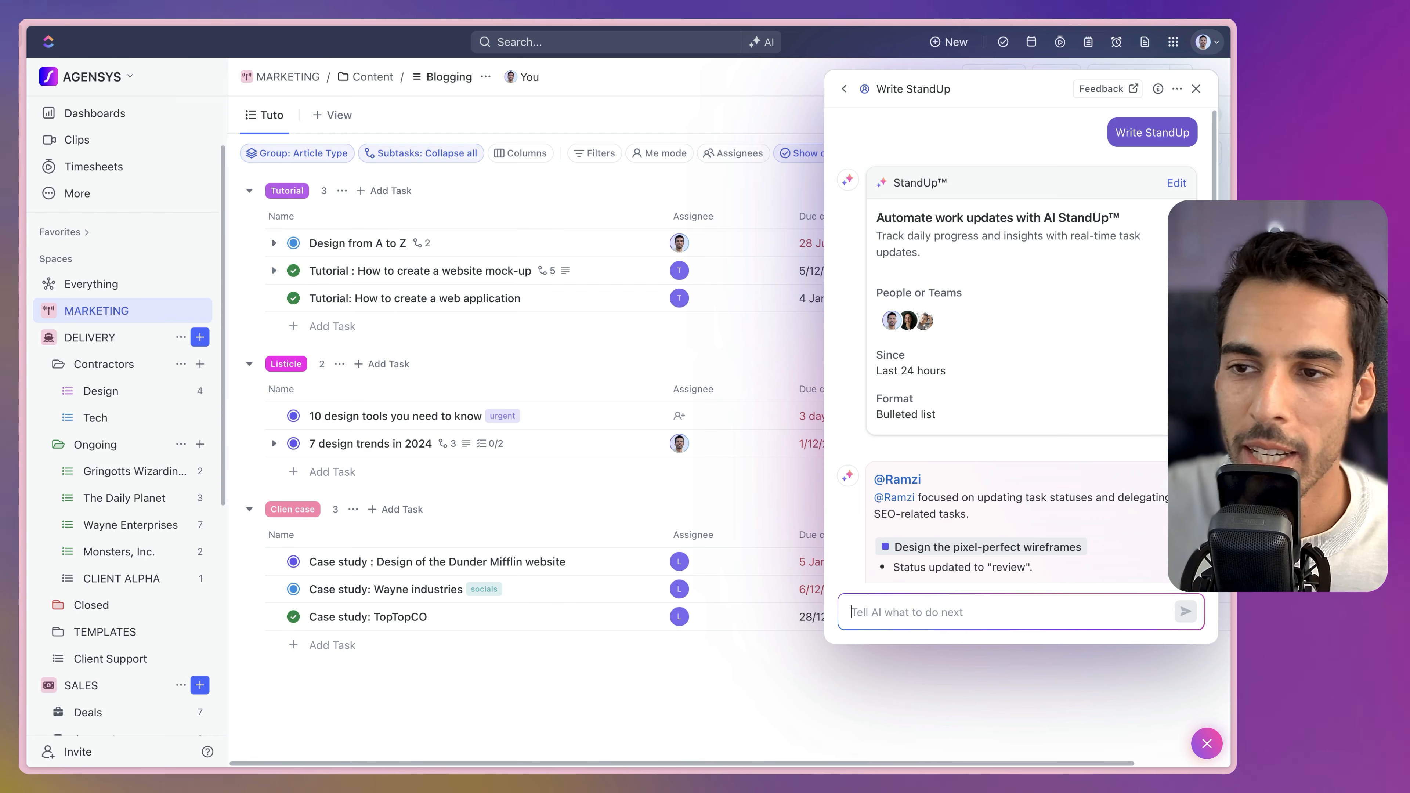
Close the StandUp and type 'What job offers do we have to post' into a Docs AI chat.
{"action": "left_click", "coordinate": [1196, 89]}
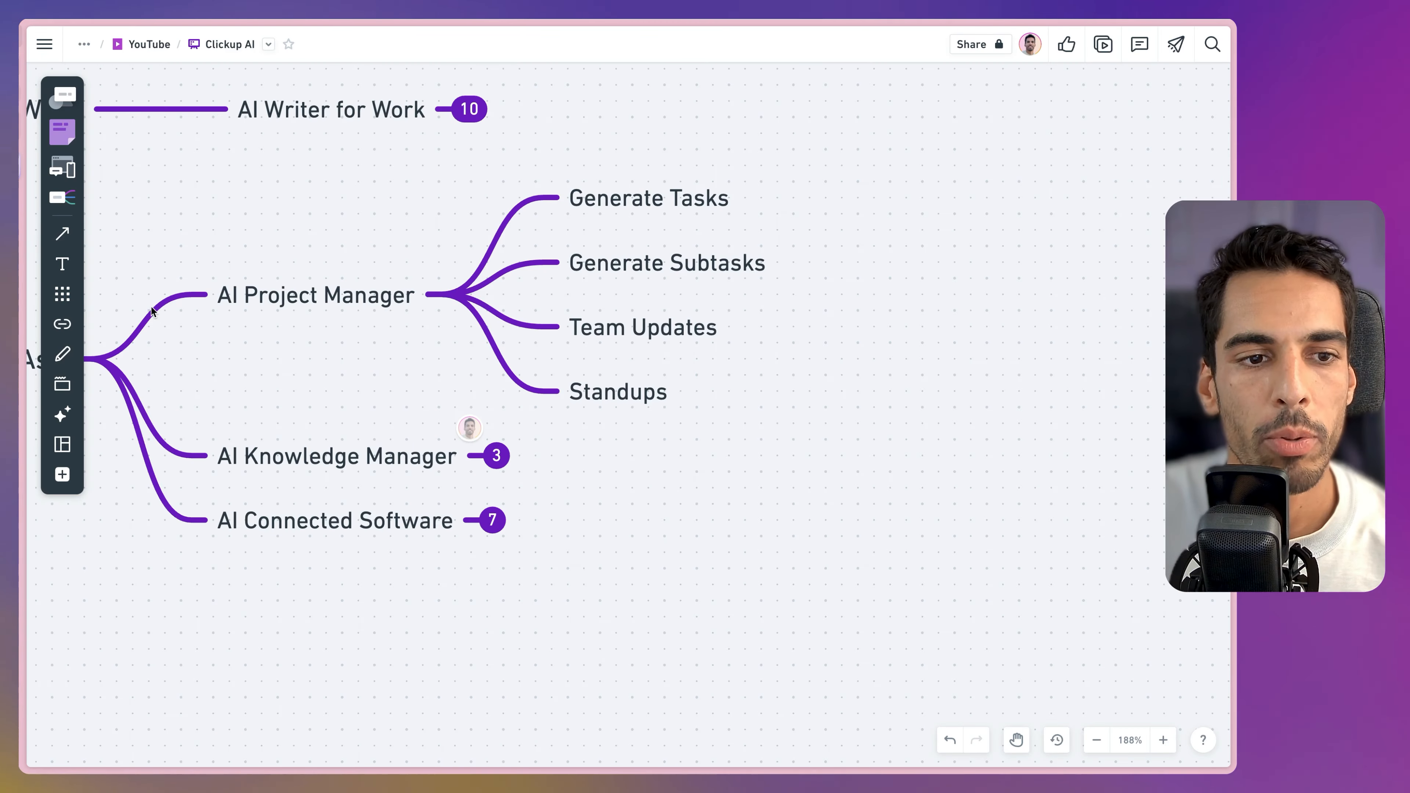
{"action": "left_click", "coordinate": [497, 455]}
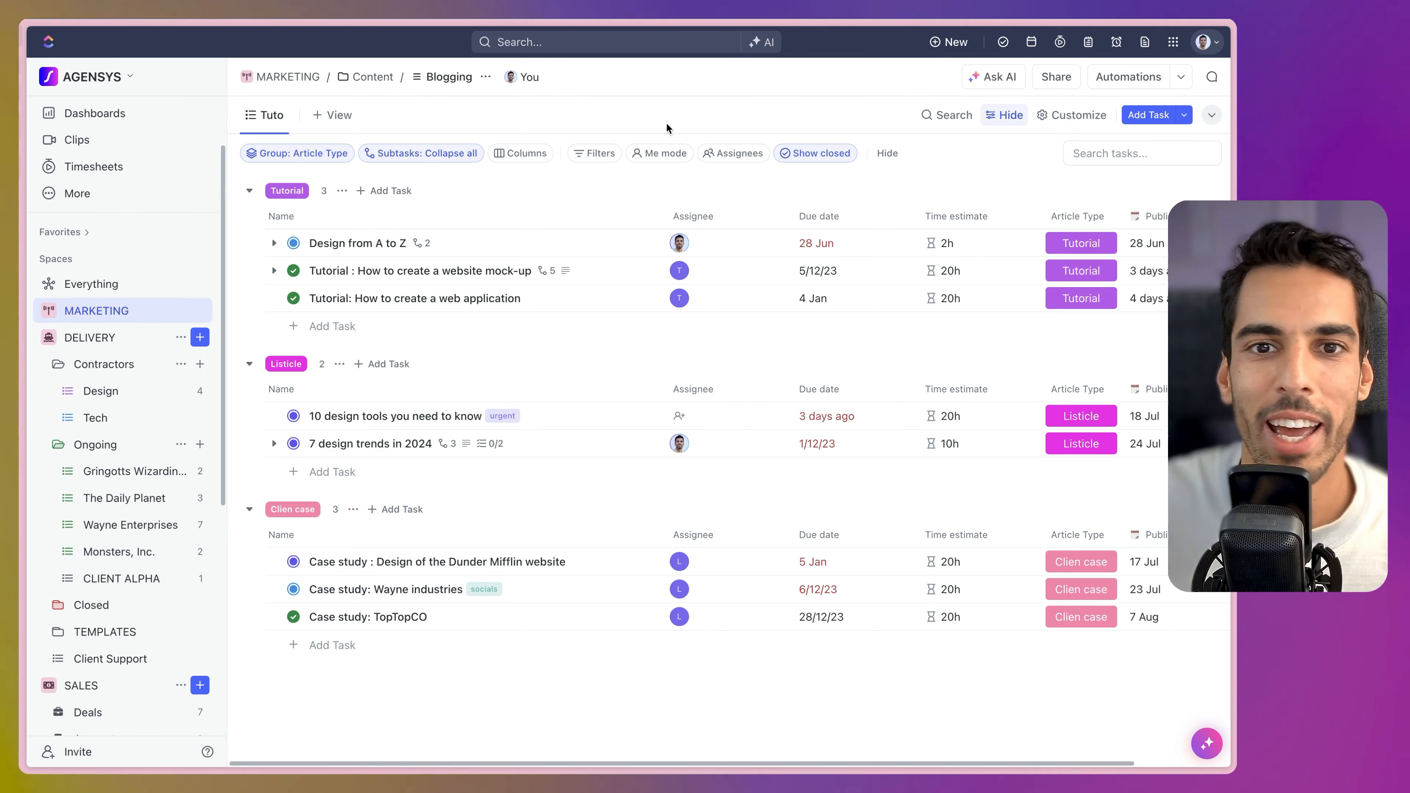
{"action": "left_click", "coordinate": [765, 42]}
{"action": "left_click", "coordinate": [960, 221]}
{"action": "left_click", "coordinate": [916, 611]}
{"action": "type", "text": "What job offers do we have to post"}
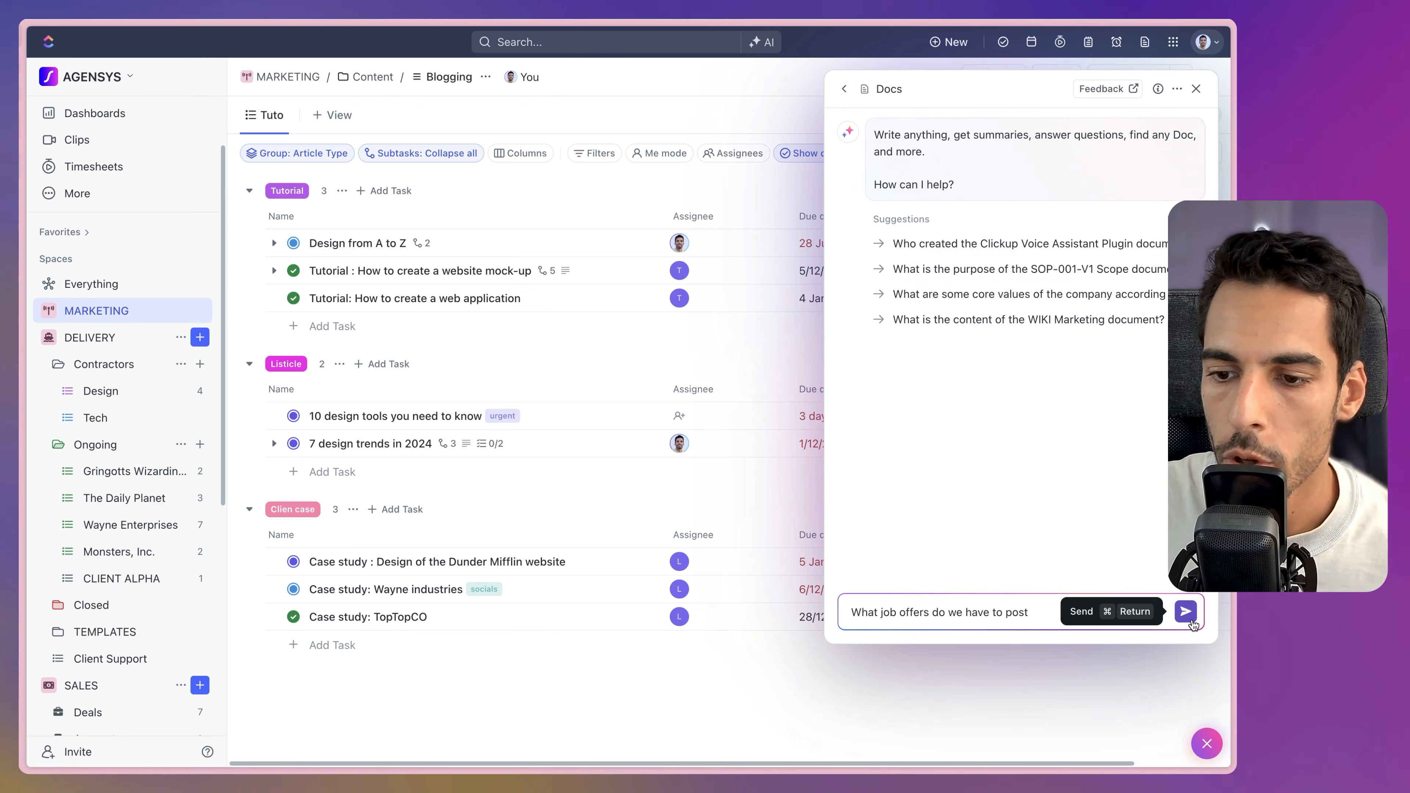
Send the job offers question and highlight the TikTok Social Media Manager offer in the answer.
{"action": "left_click", "coordinate": [1186, 611]}
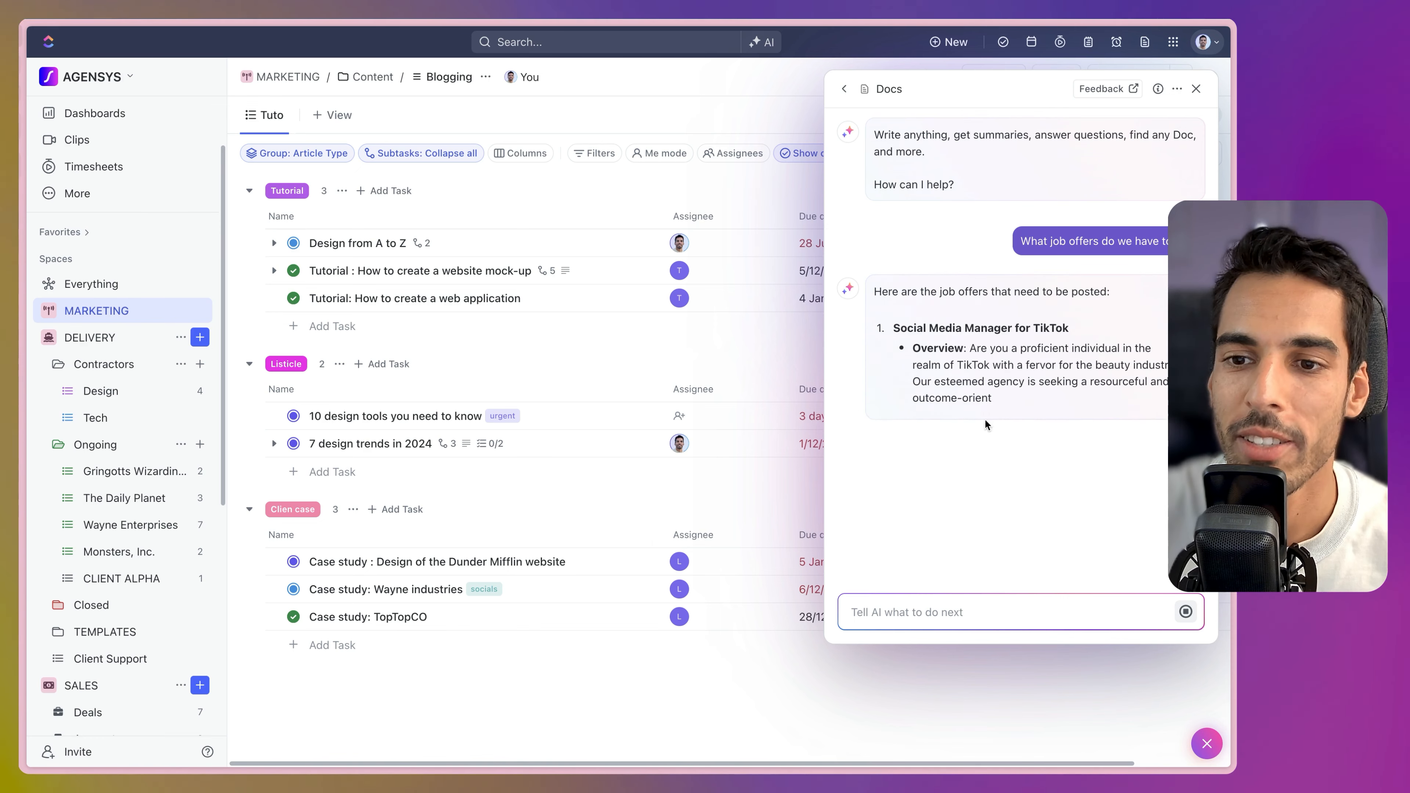
{"action": "left_click_drag", "start_coordinate": [891, 328], "coordinate": [1099, 327]}
{"action": "left_click", "coordinate": [1100, 327]}
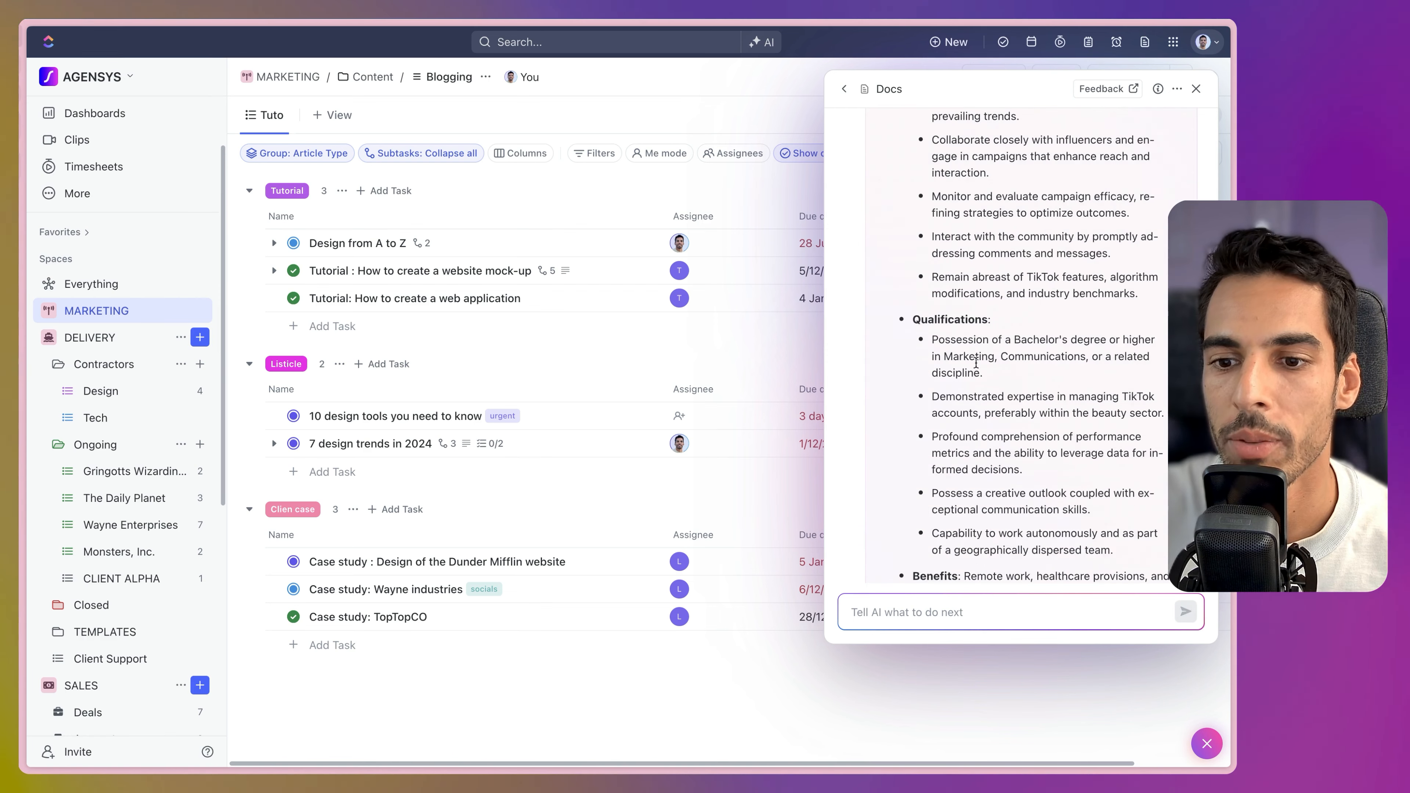
Ask the Docs AI how to set up notifications in ClickUp.
{"action": "scroll", "coordinate": [976, 363], "scroll_direction": "down", "scroll_amount": 8}
{"action": "scroll", "coordinate": [1001, 364], "scroll_direction": "down", "scroll_amount": 7}
{"action": "scroll", "coordinate": [1001, 364], "scroll_direction": "down", "scroll_amount": 10}
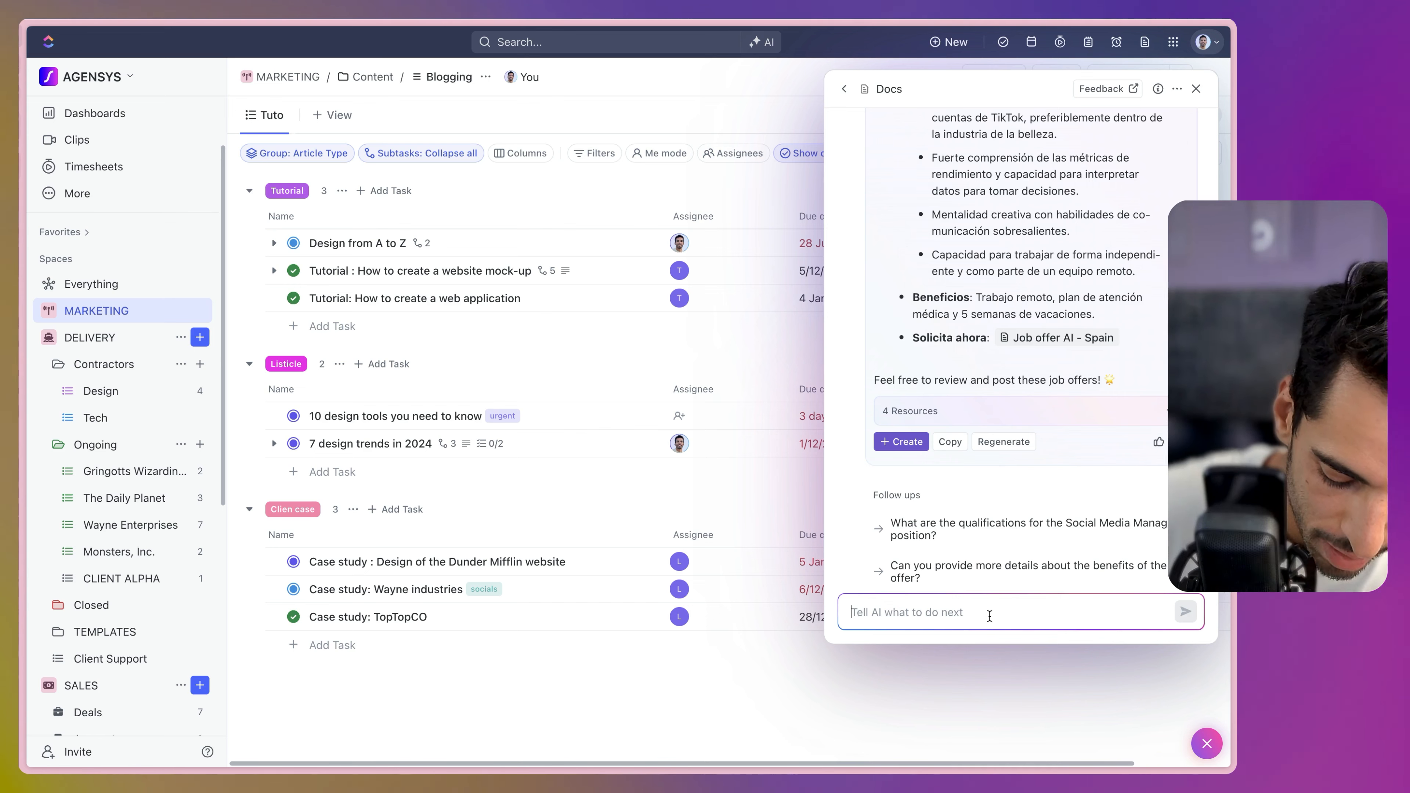
{"action": "type", "text": "How do you recommend to set clickup notifications?"}
{"action": "key", "text": "Return"}
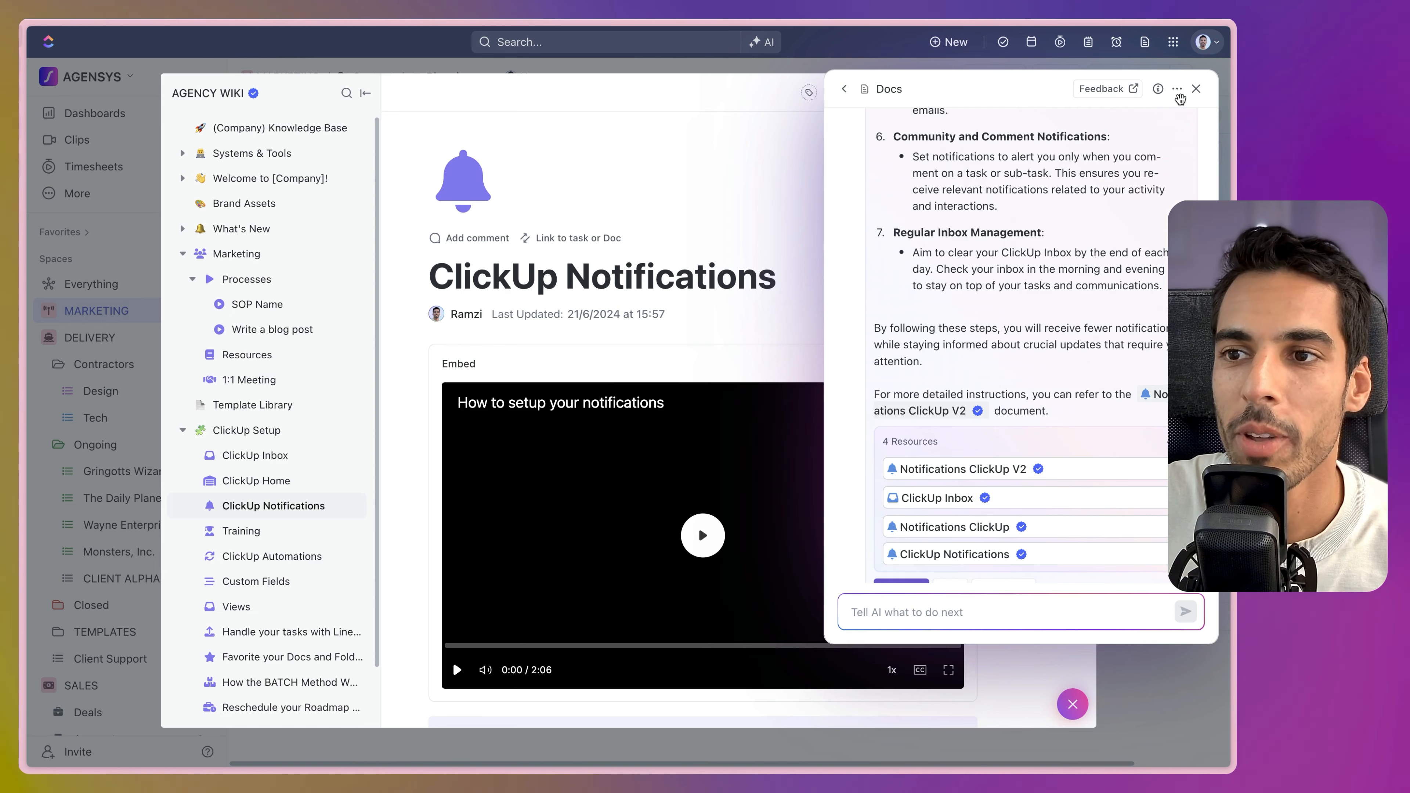
Scroll through the ClickUp Notifications wiki doc, then close it and return to Brain home.
{"action": "scroll", "coordinate": [742, 361], "scroll_direction": "down", "scroll_amount": 9}
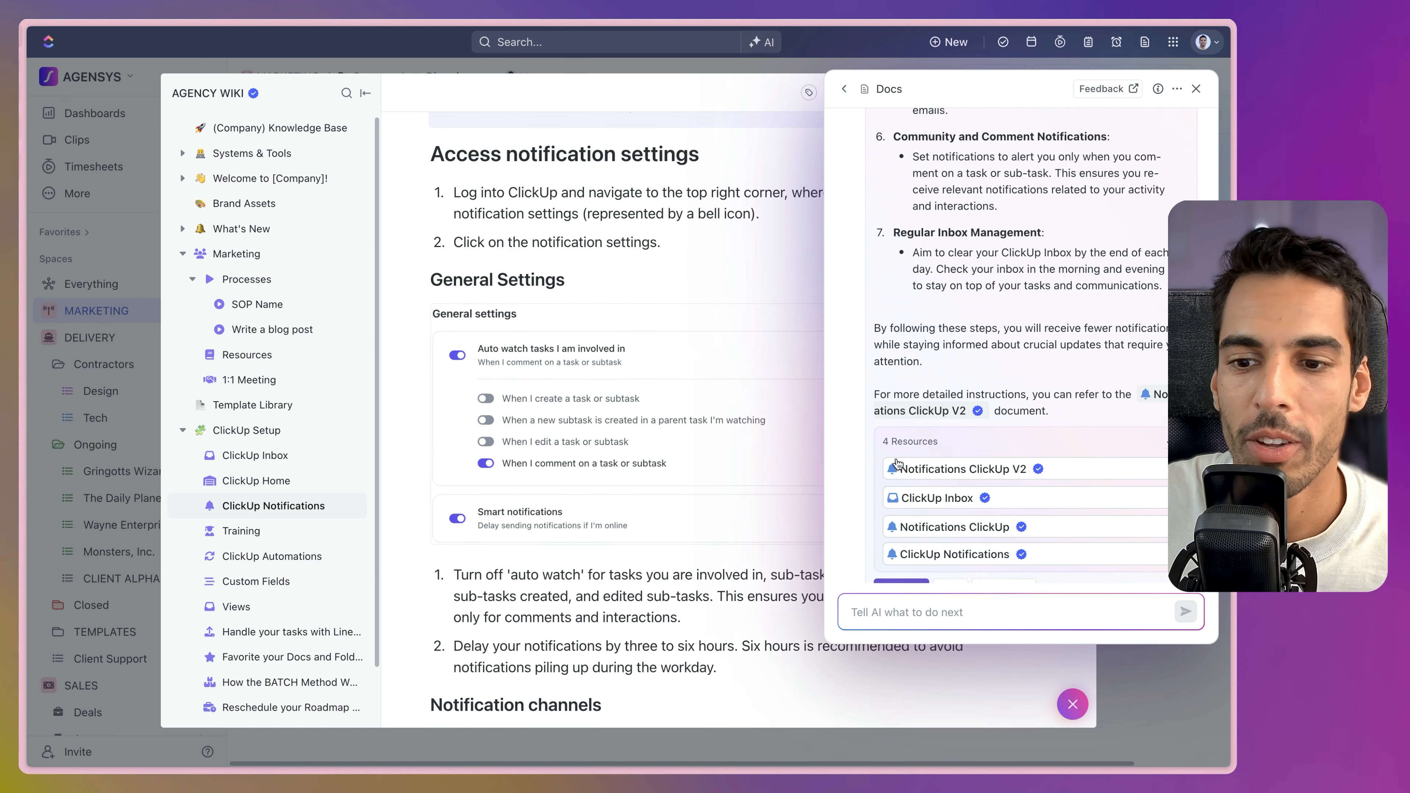
{"action": "scroll", "coordinate": [581, 382], "scroll_direction": "down", "scroll_amount": 8}
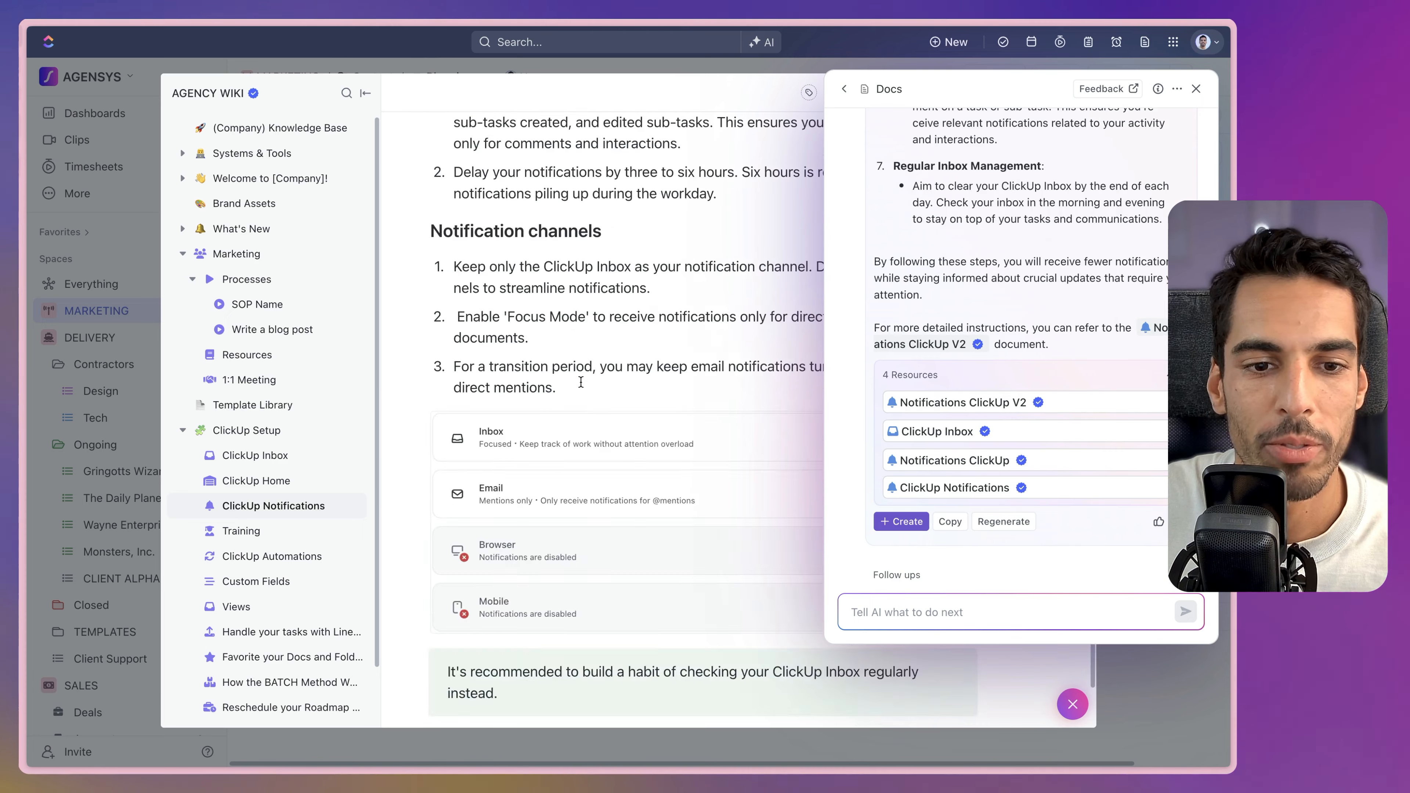
{"action": "scroll", "coordinate": [581, 382], "scroll_direction": "down", "scroll_amount": 2}
{"action": "scroll", "coordinate": [984, 347], "scroll_direction": "up", "scroll_amount": 6}
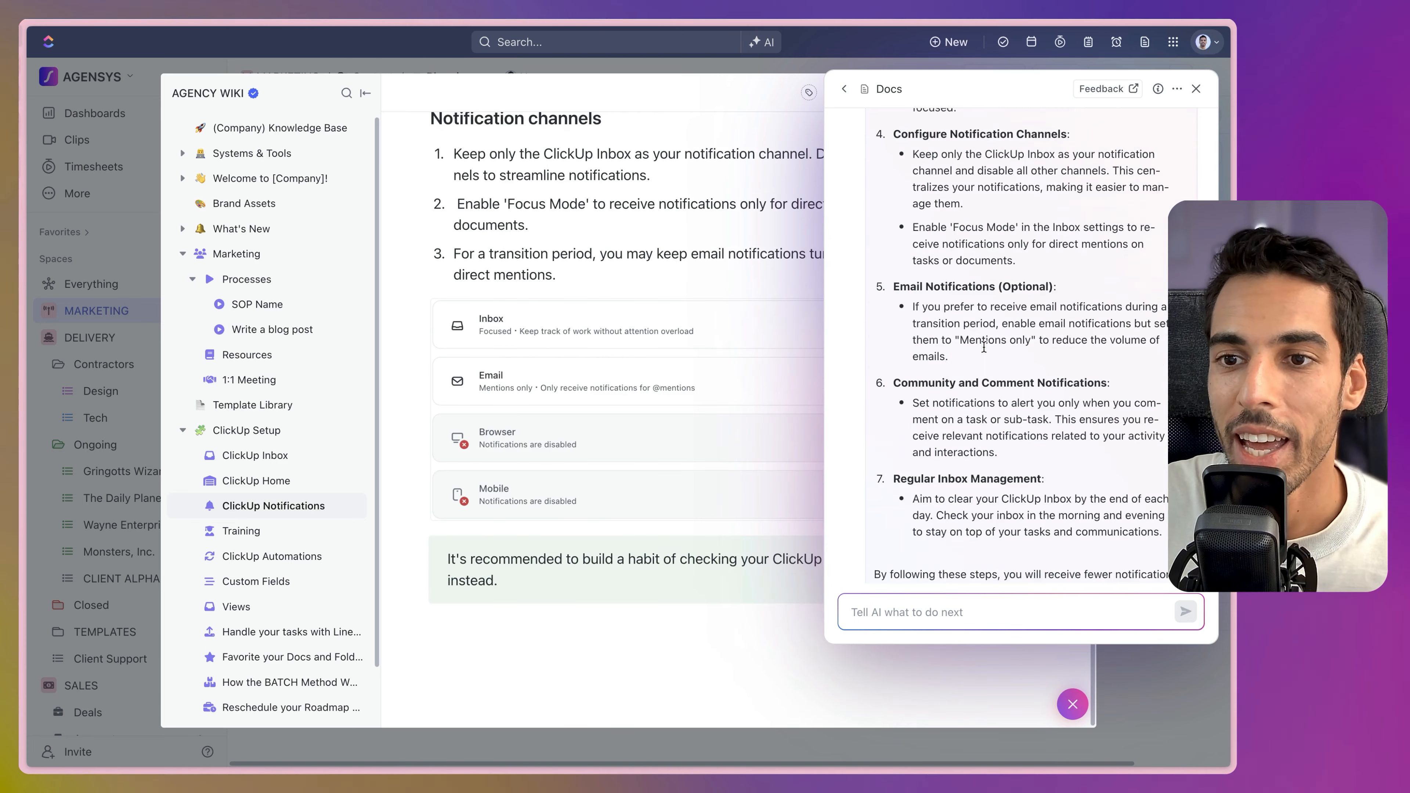
{"action": "scroll", "coordinate": [984, 347], "scroll_direction": "up", "scroll_amount": 5}
{"action": "scroll", "coordinate": [991, 366], "scroll_direction": "up", "scroll_amount": 5}
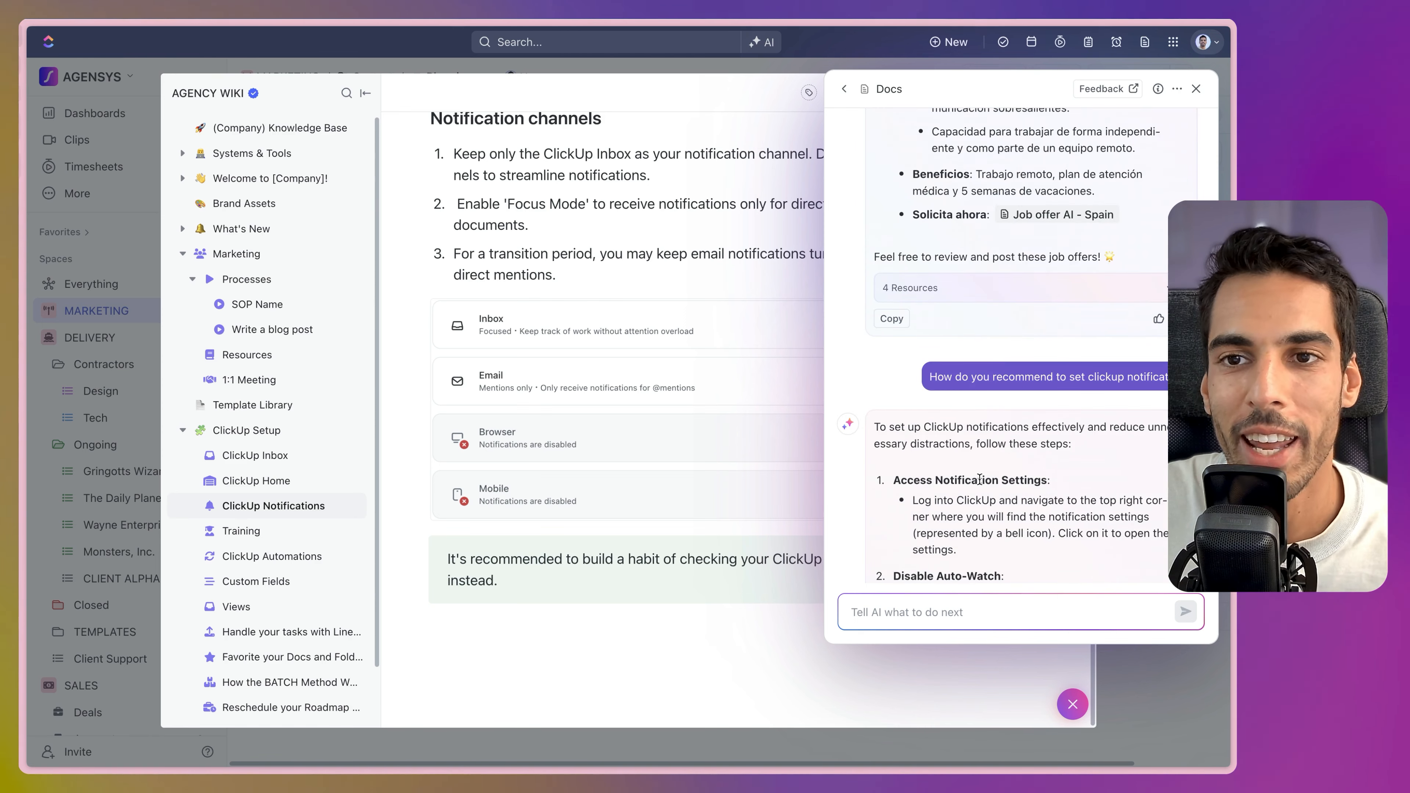
{"action": "left_click", "coordinate": [1147, 664]}
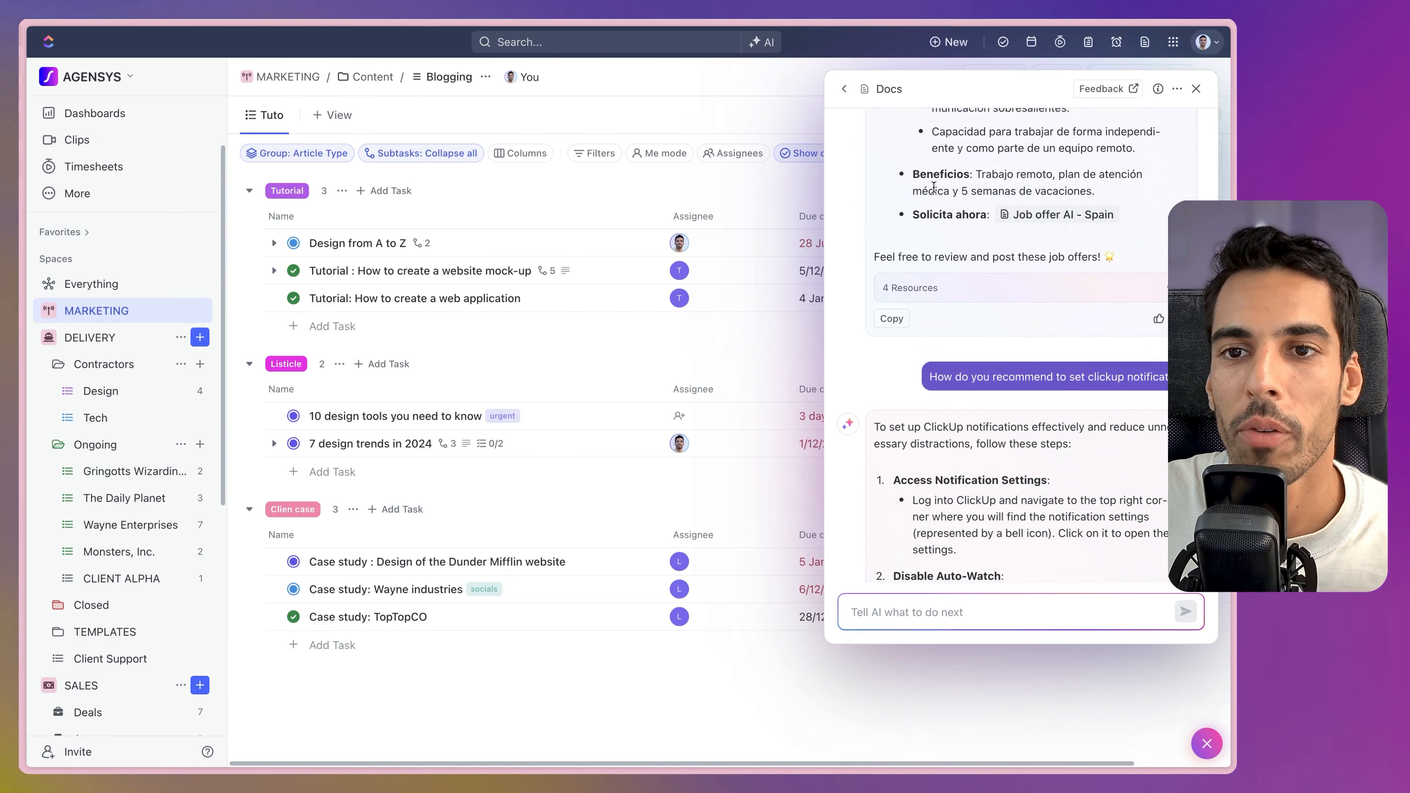
{"action": "left_click", "coordinate": [845, 89]}
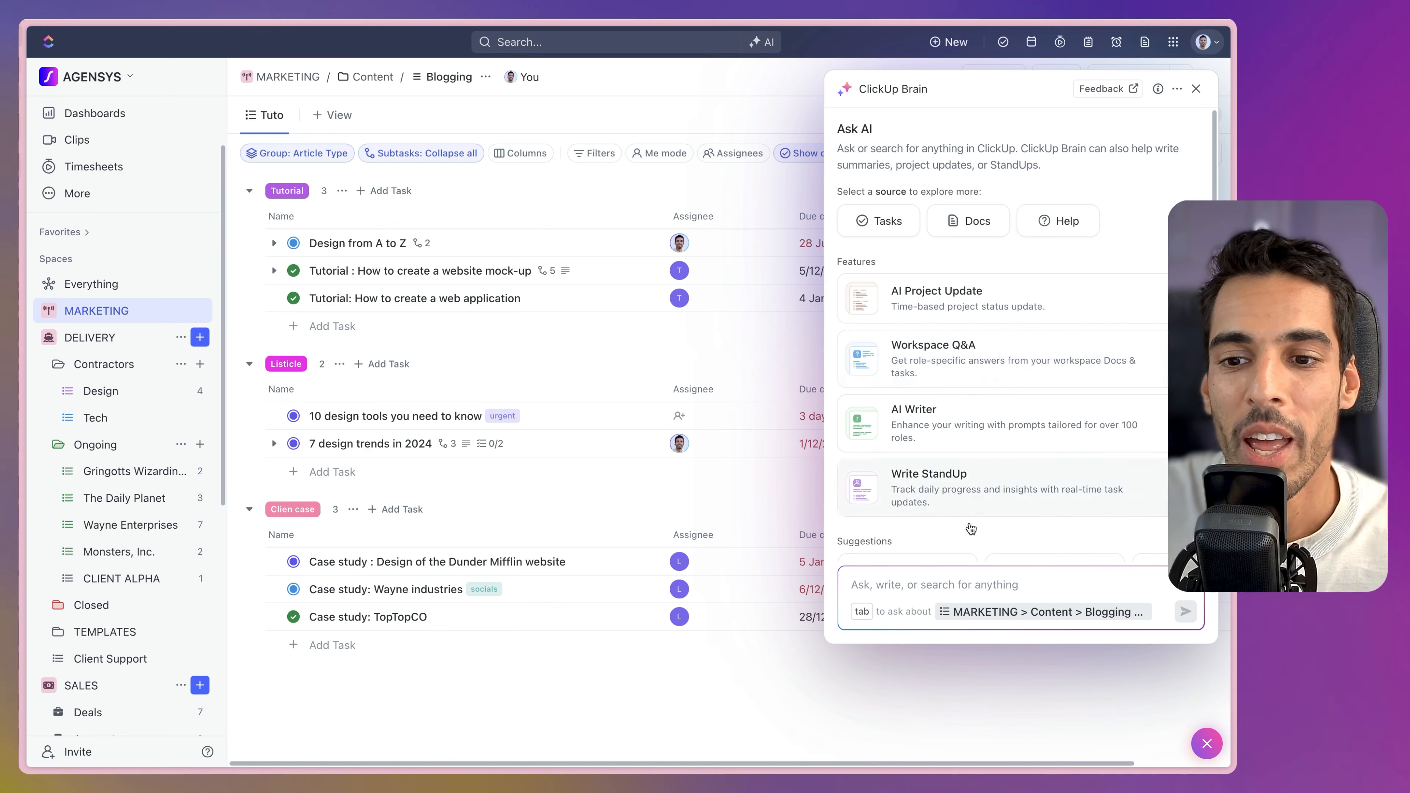
Ask Brain 'remind me of our company onboarding process' and open the cited New Hire Onboarding for SMMA Agency task.
{"action": "scroll", "coordinate": [948, 457], "scroll_direction": "down", "scroll_amount": 1}
{"action": "scroll", "coordinate": [948, 463], "scroll_direction": "down", "scroll_amount": 2}
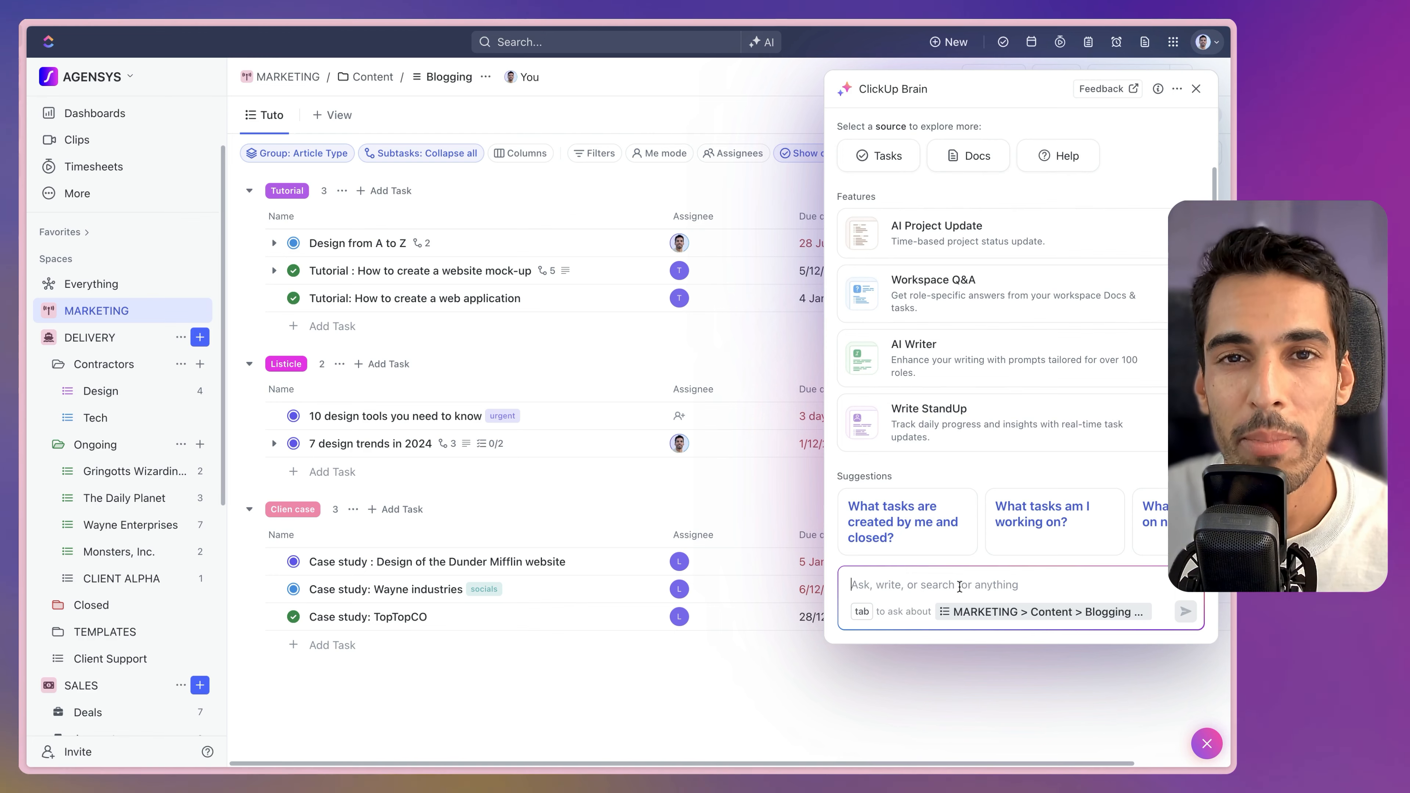
{"action": "type", "text": "remind me of our company onboarding process"}
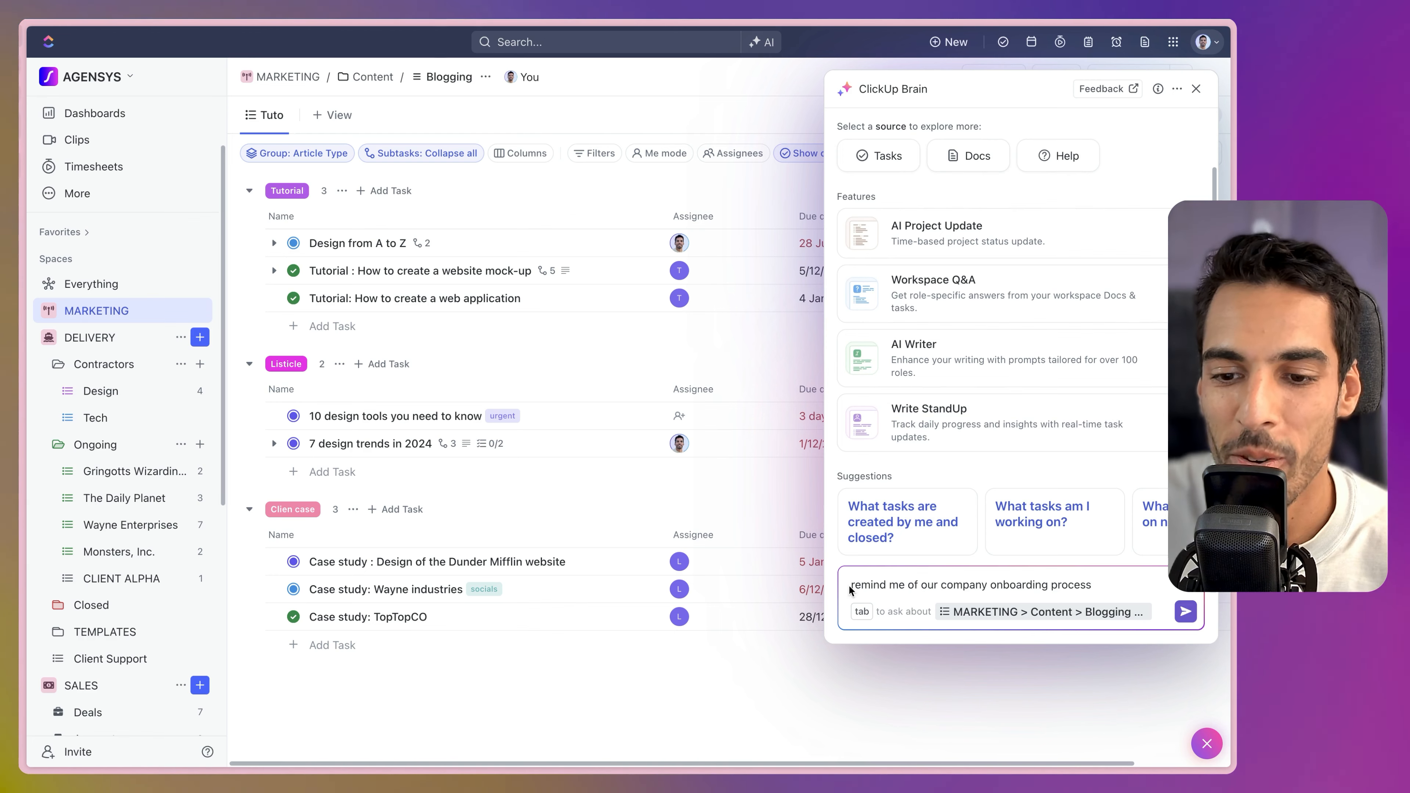
{"action": "key", "text": "Return"}
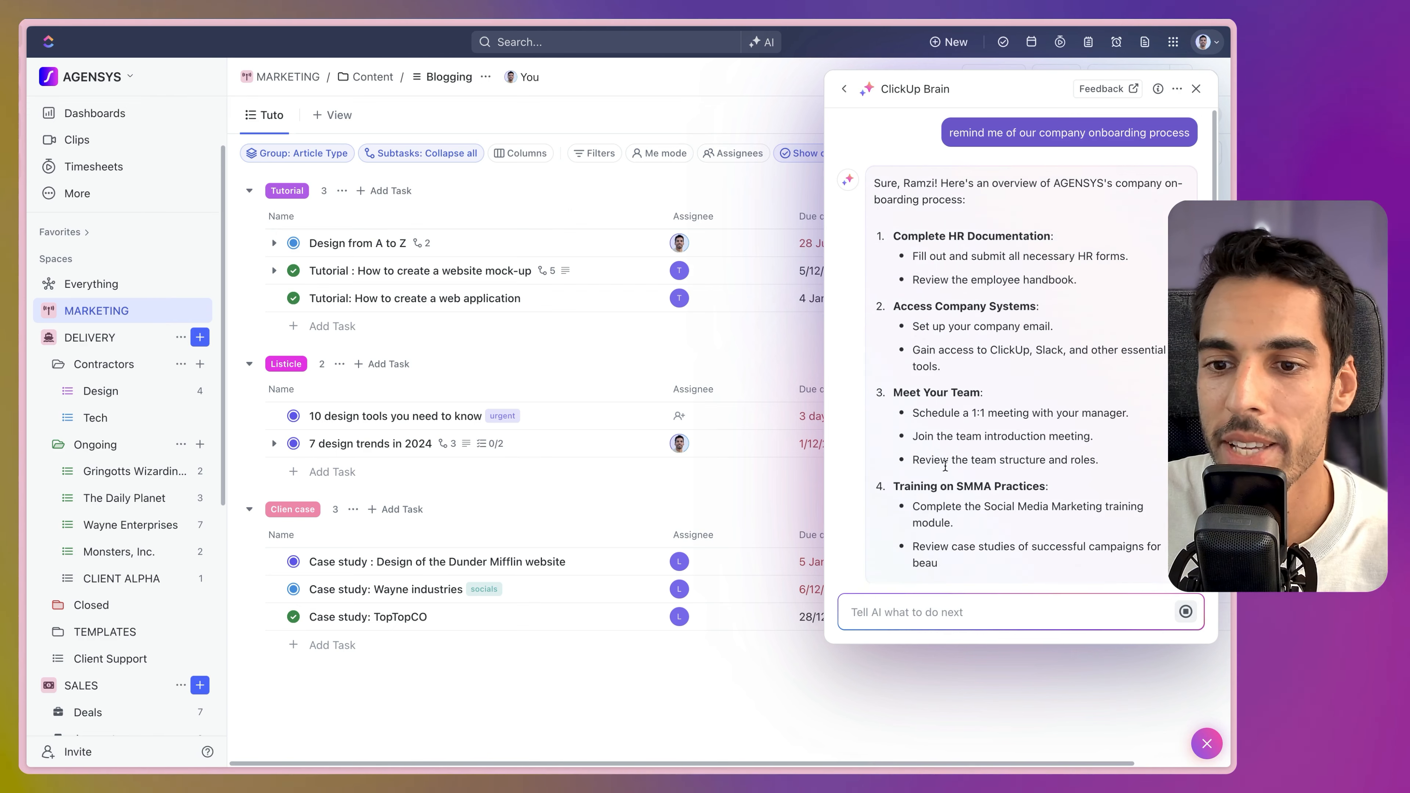
{"action": "scroll", "coordinate": [930, 325], "scroll_direction": "down", "scroll_amount": 3}
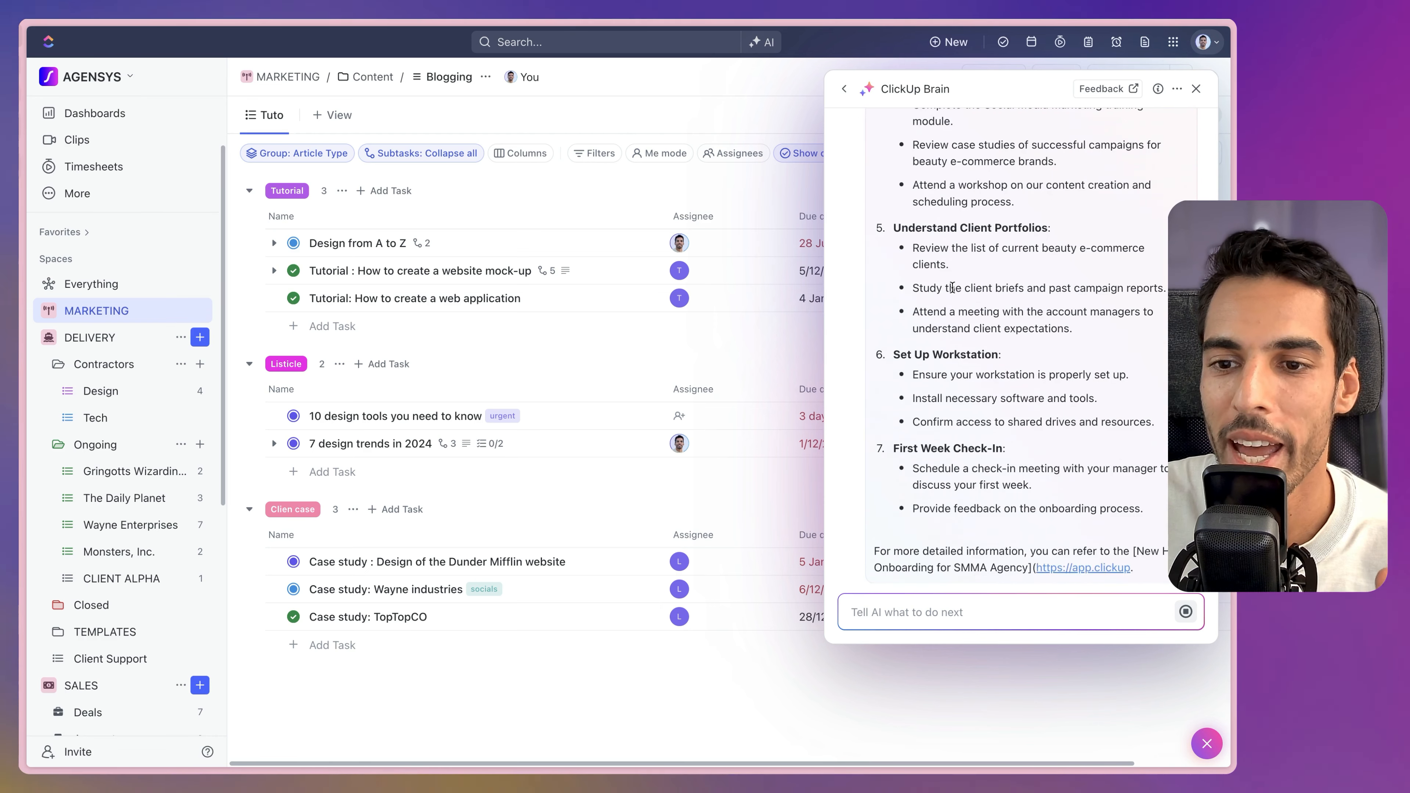
{"action": "scroll", "coordinate": [952, 287], "scroll_direction": "up", "scroll_amount": 10}
{"action": "scroll", "coordinate": [952, 287], "scroll_direction": "down", "scroll_amount": 3}
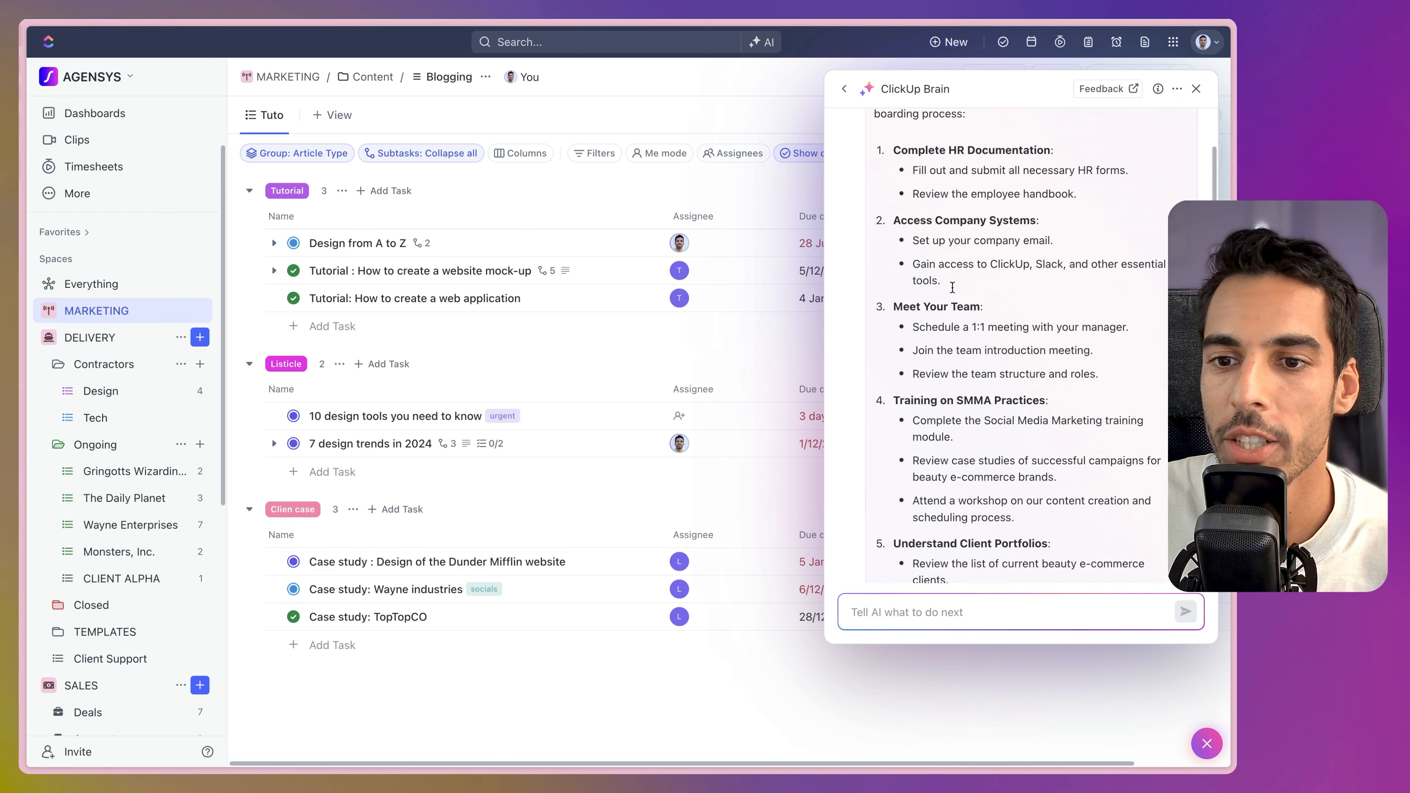
{"action": "scroll", "coordinate": [953, 286], "scroll_direction": "down", "scroll_amount": 15}
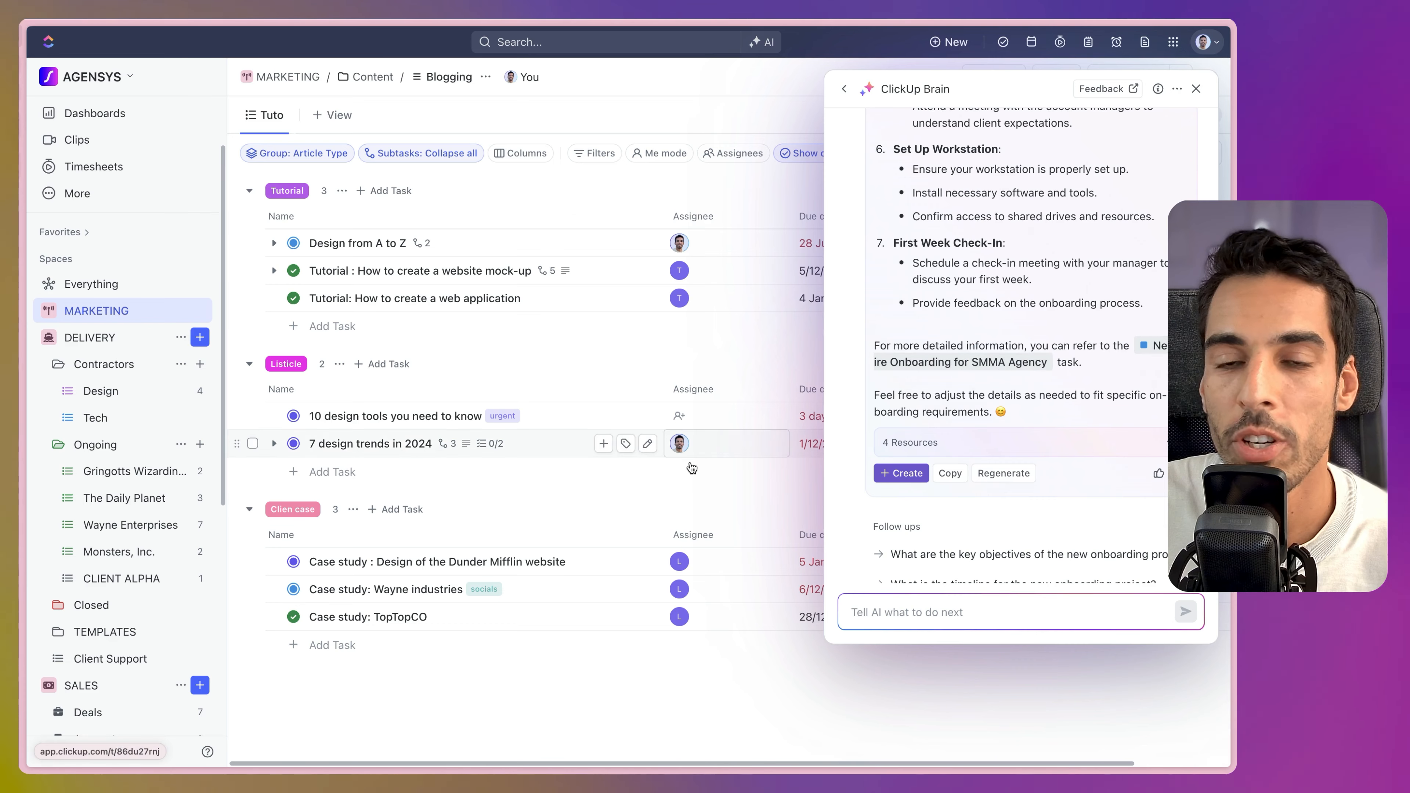
{"action": "left_click", "coordinate": [978, 362]}
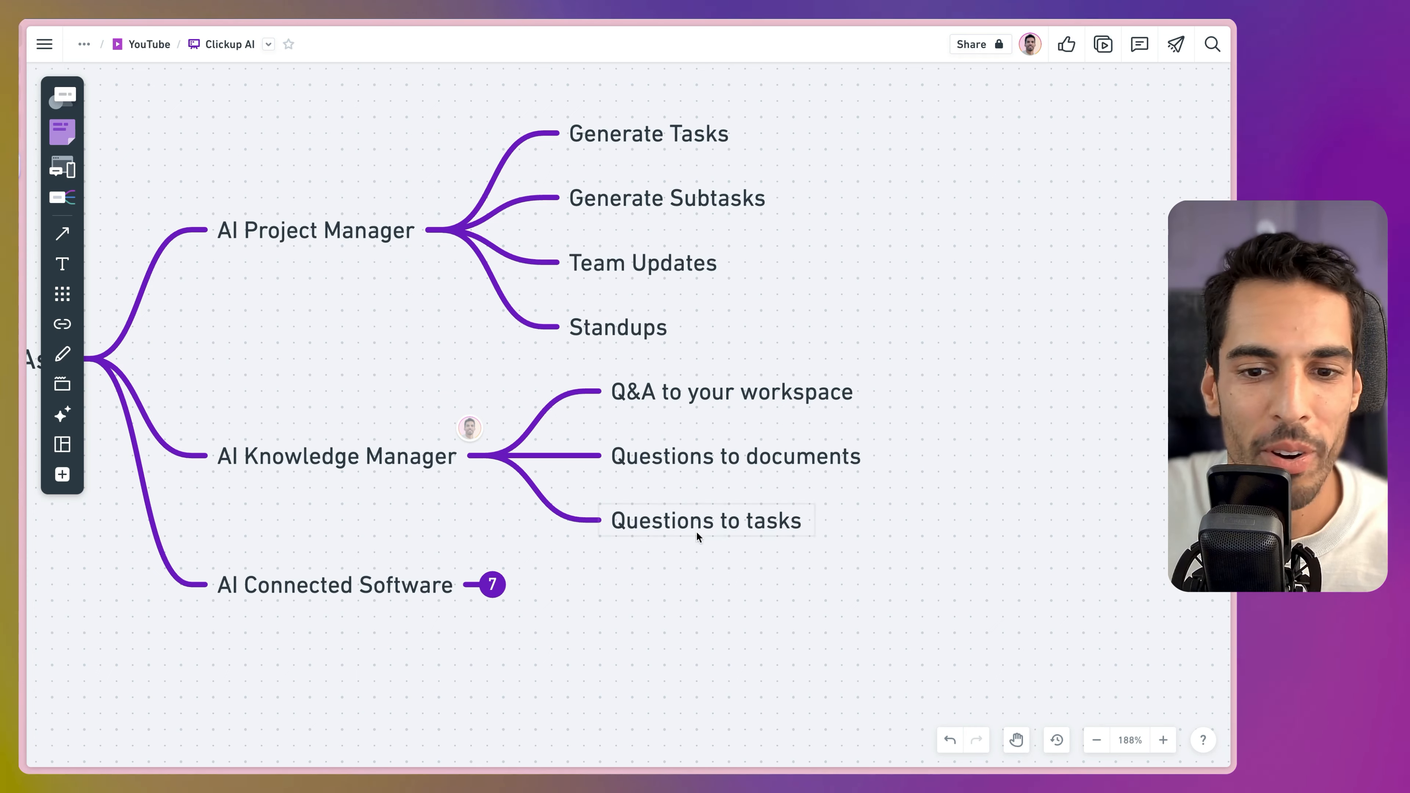
Expand AI Connected Software and its Cloud node, then pan and zoom to that branch.
{"action": "left_click", "coordinate": [490, 586]}
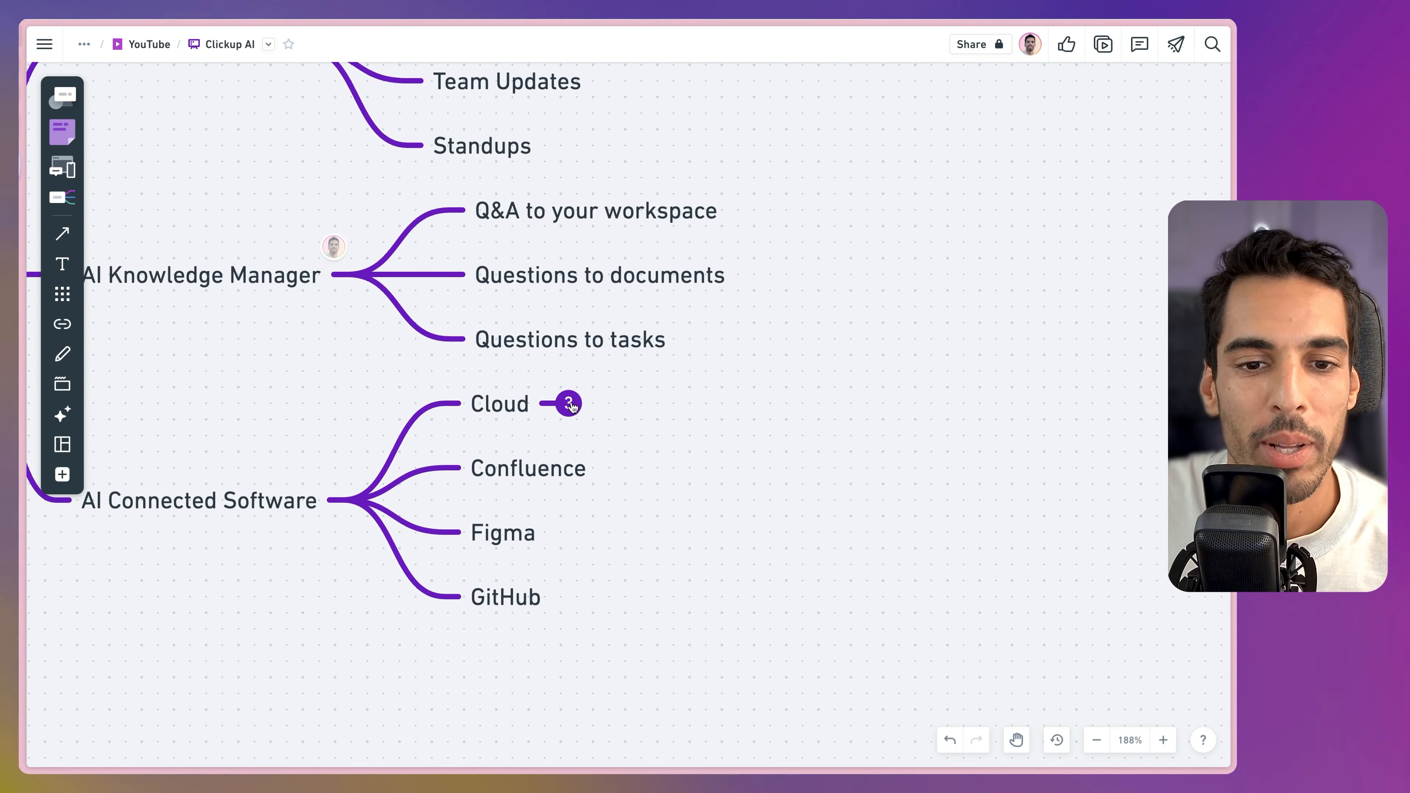
{"action": "left_click", "coordinate": [568, 403]}
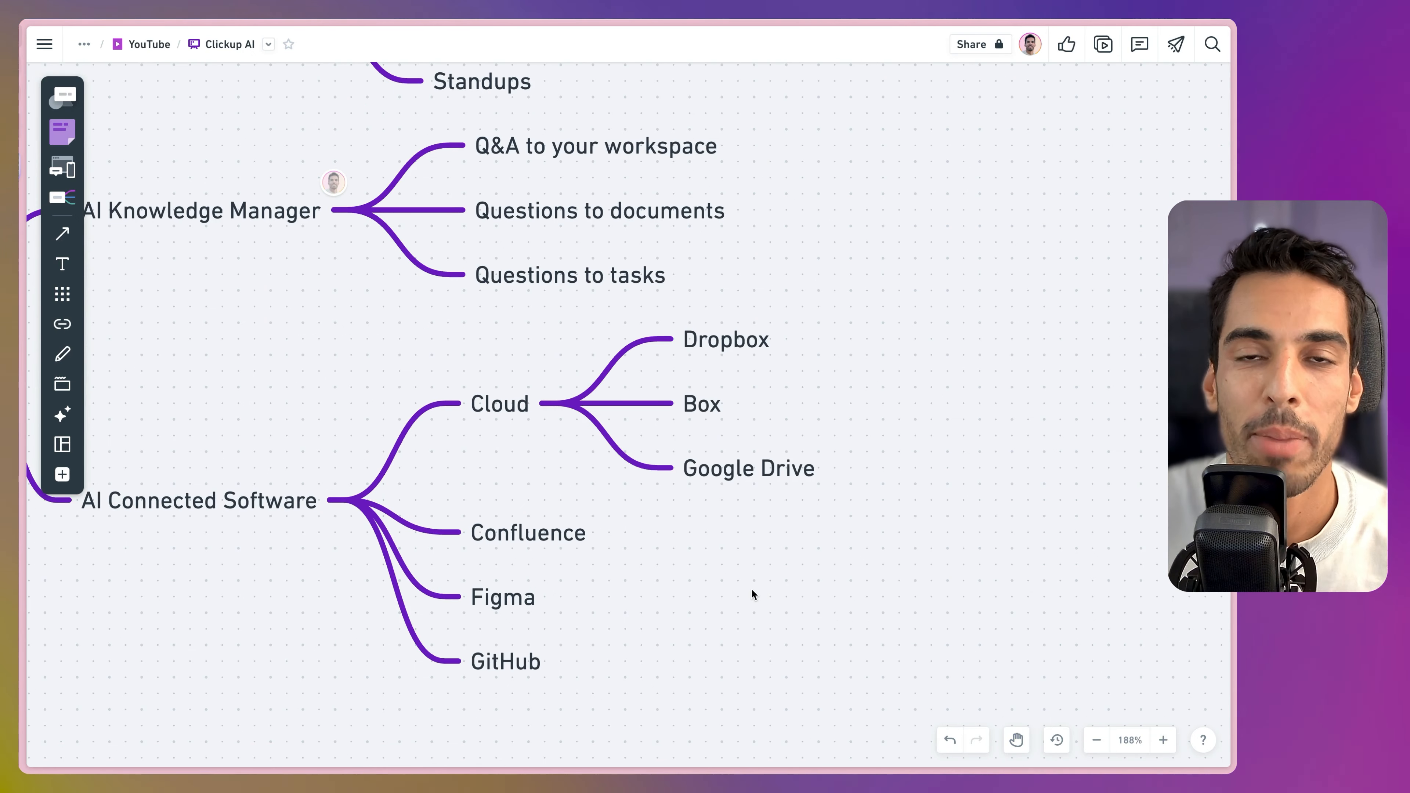
{"action": "key", "text": "space"}
{"action": "left_click_drag", "start_coordinate": [751, 589], "coordinate": [738, 442]}
{"action": "scroll", "coordinate": [713, 384], "scroll_direction": "up", "scroll_amount": 2}
{"action": "scroll", "coordinate": [634, 361], "scroll_direction": "up", "scroll_amount": 3}
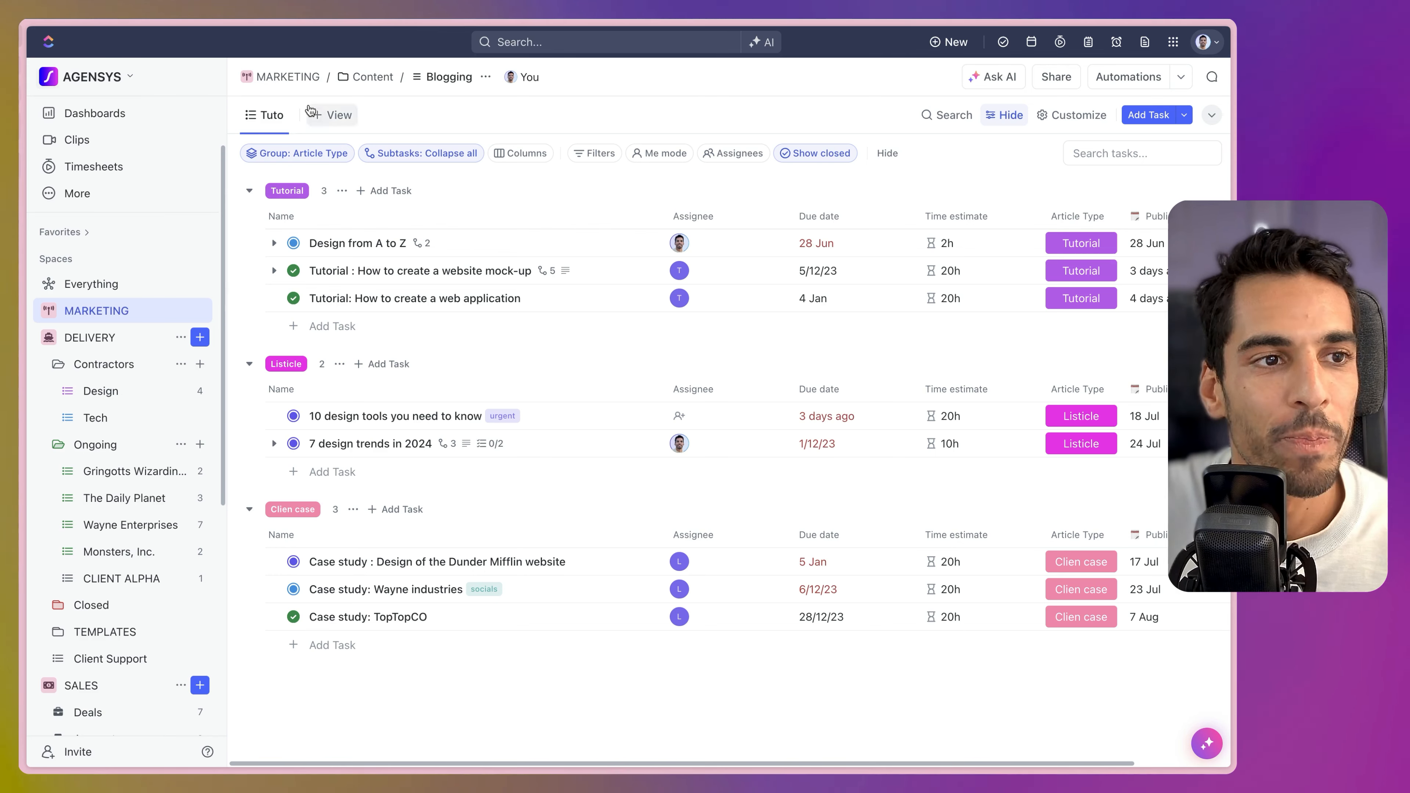
Open the workspace App Center and view the Google Drive integration details.
{"action": "left_click", "coordinate": [78, 72]}
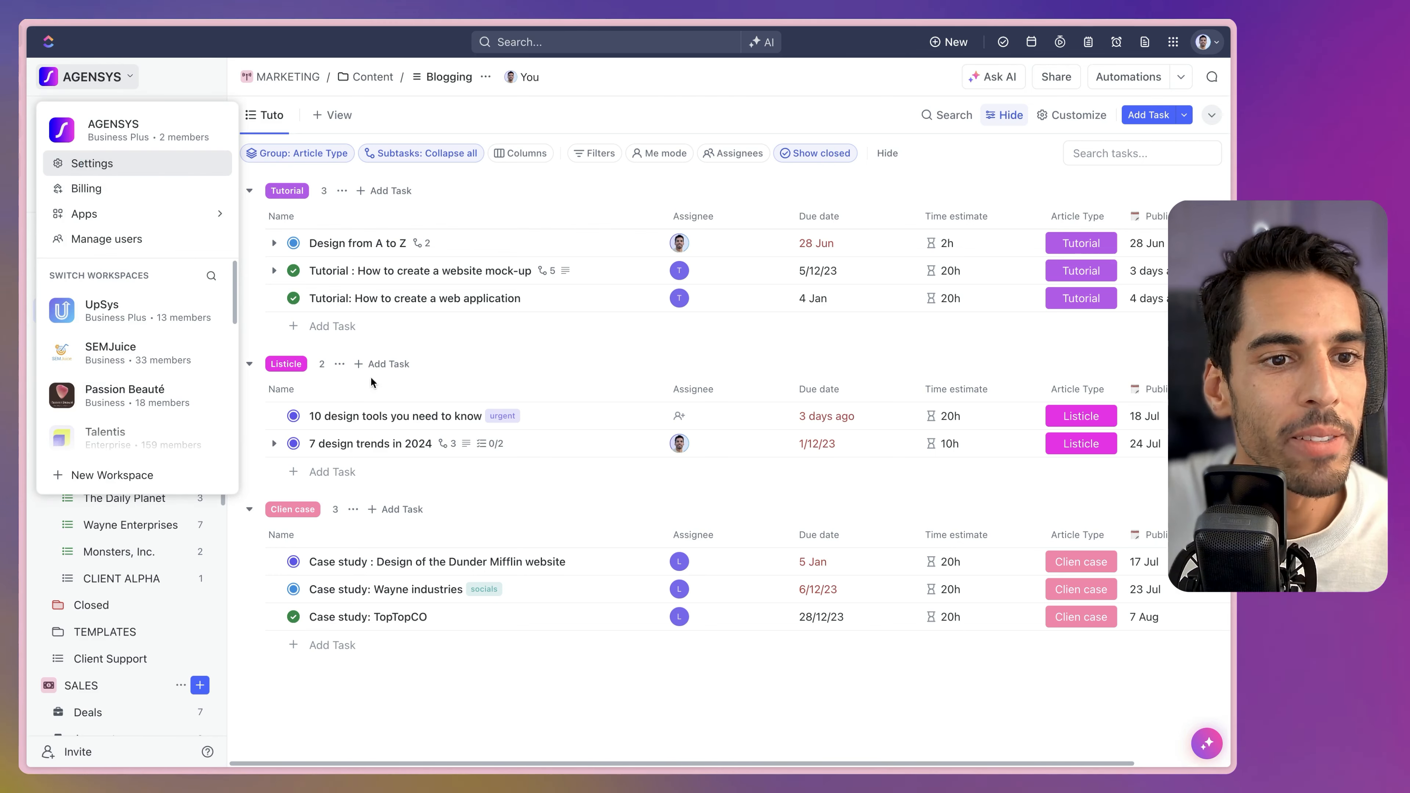
{"action": "left_click", "coordinate": [95, 157]}
{"action": "left_click", "coordinate": [88, 192]}
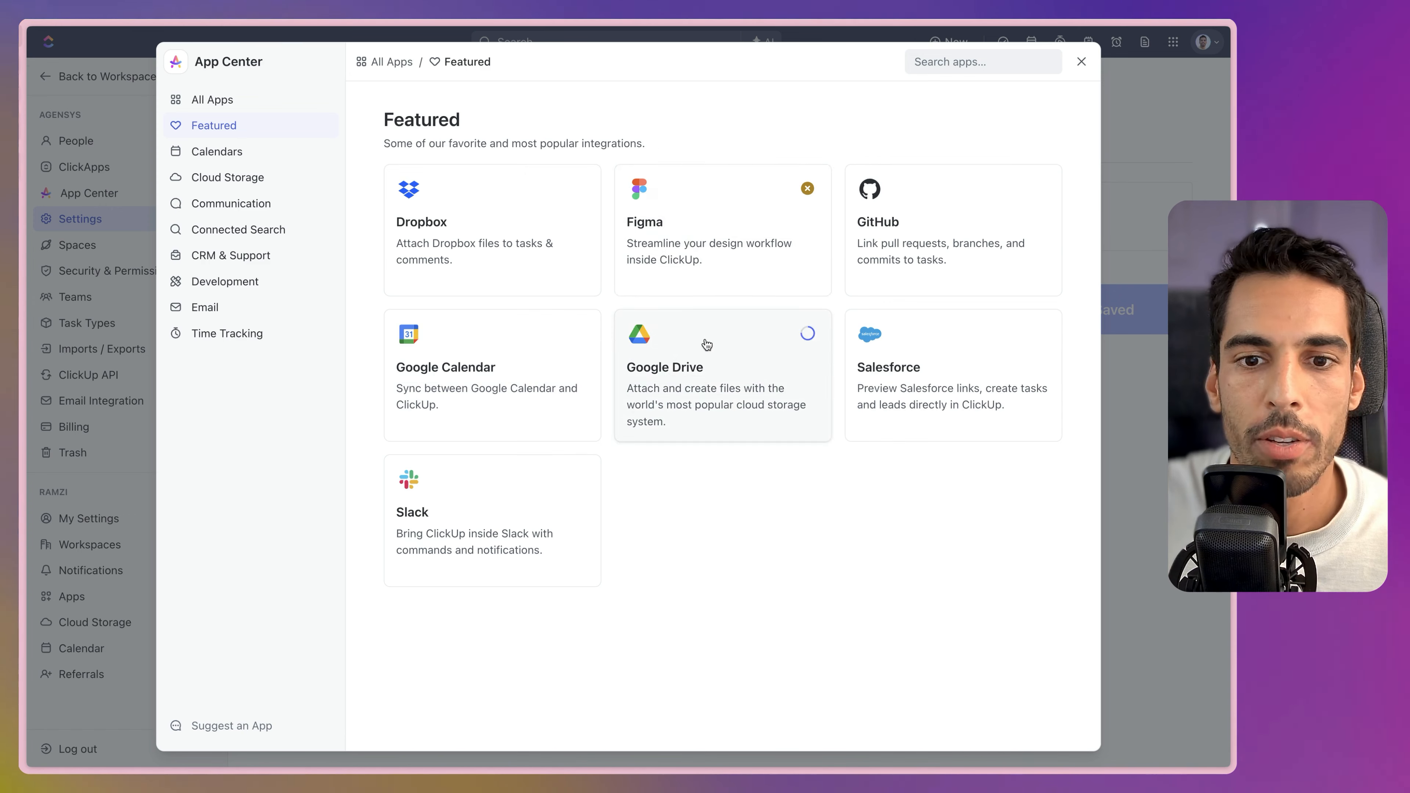
{"action": "left_click", "coordinate": [714, 367]}
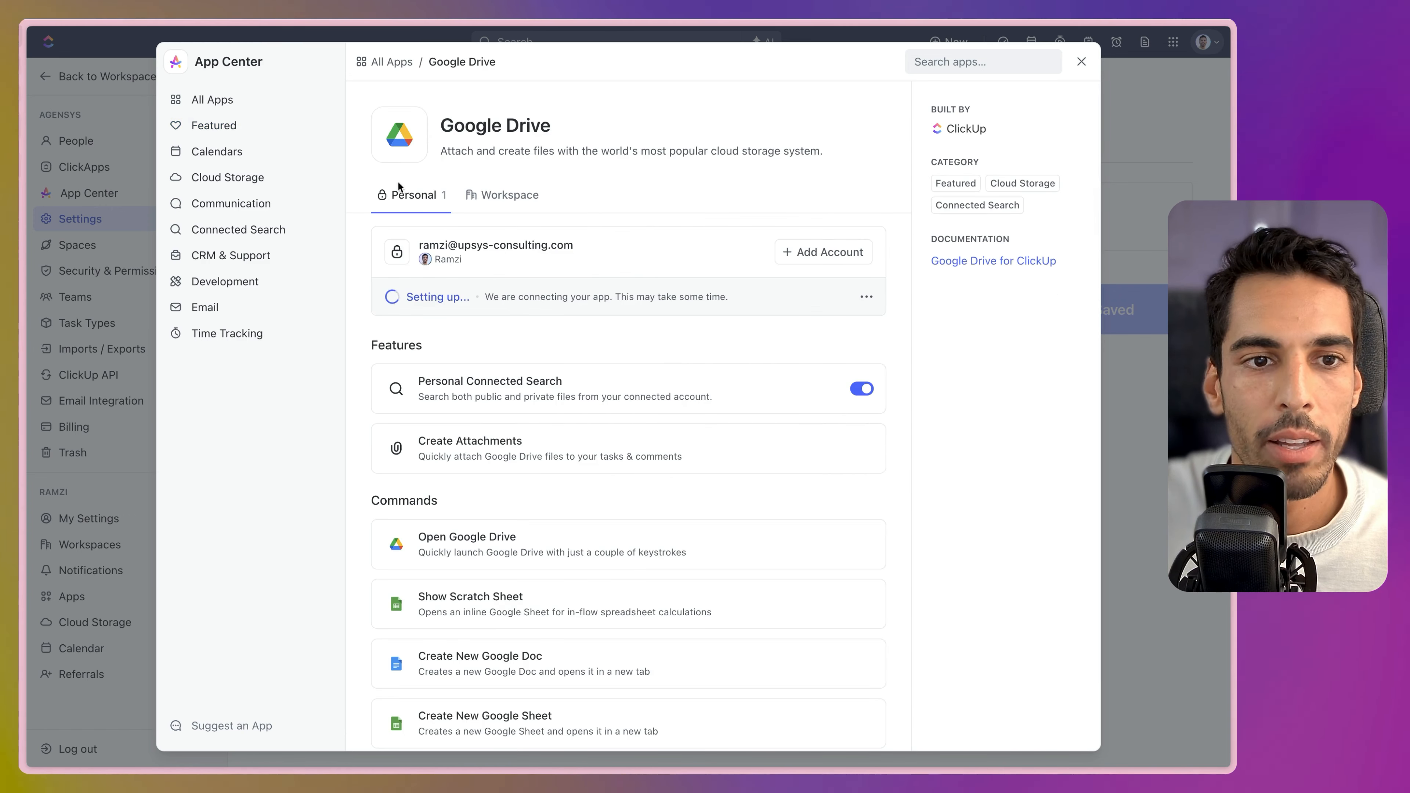
Reconnect the Figma integration from All Apps, then close the App Center and return to the workspace.
{"action": "left_click", "coordinate": [389, 61]}
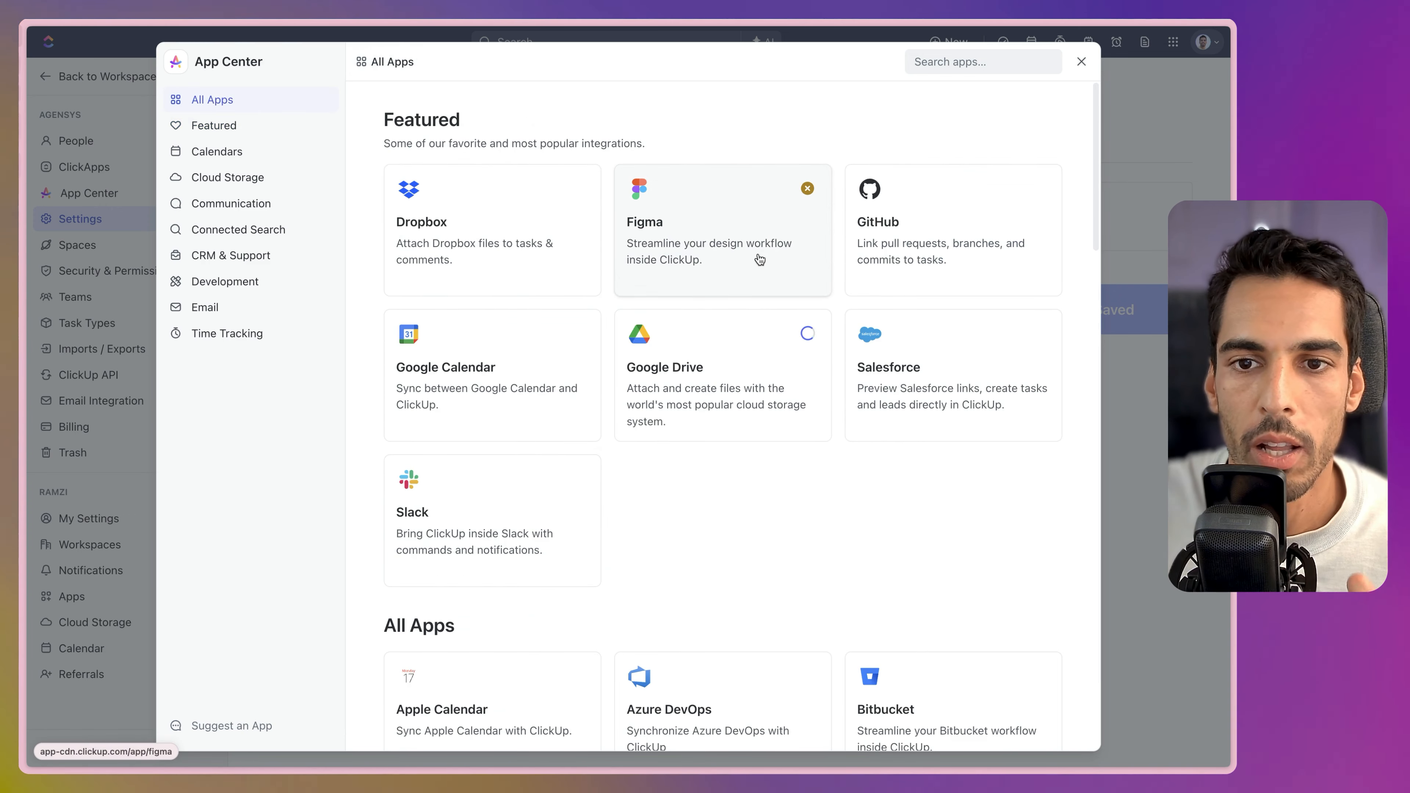
{"action": "left_click", "coordinate": [750, 217]}
{"action": "left_click", "coordinate": [800, 296]}
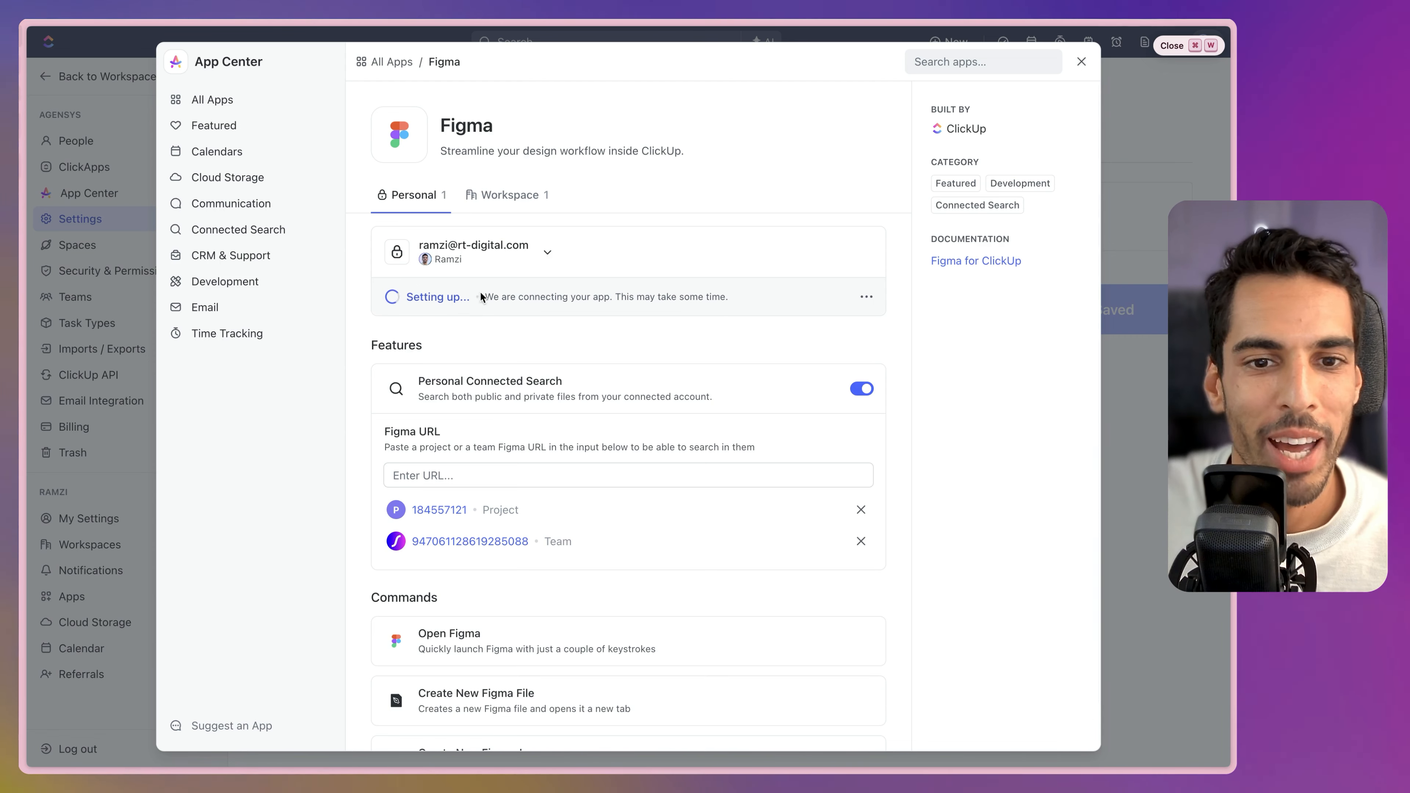
{"action": "left_click", "coordinate": [1132, 178]}
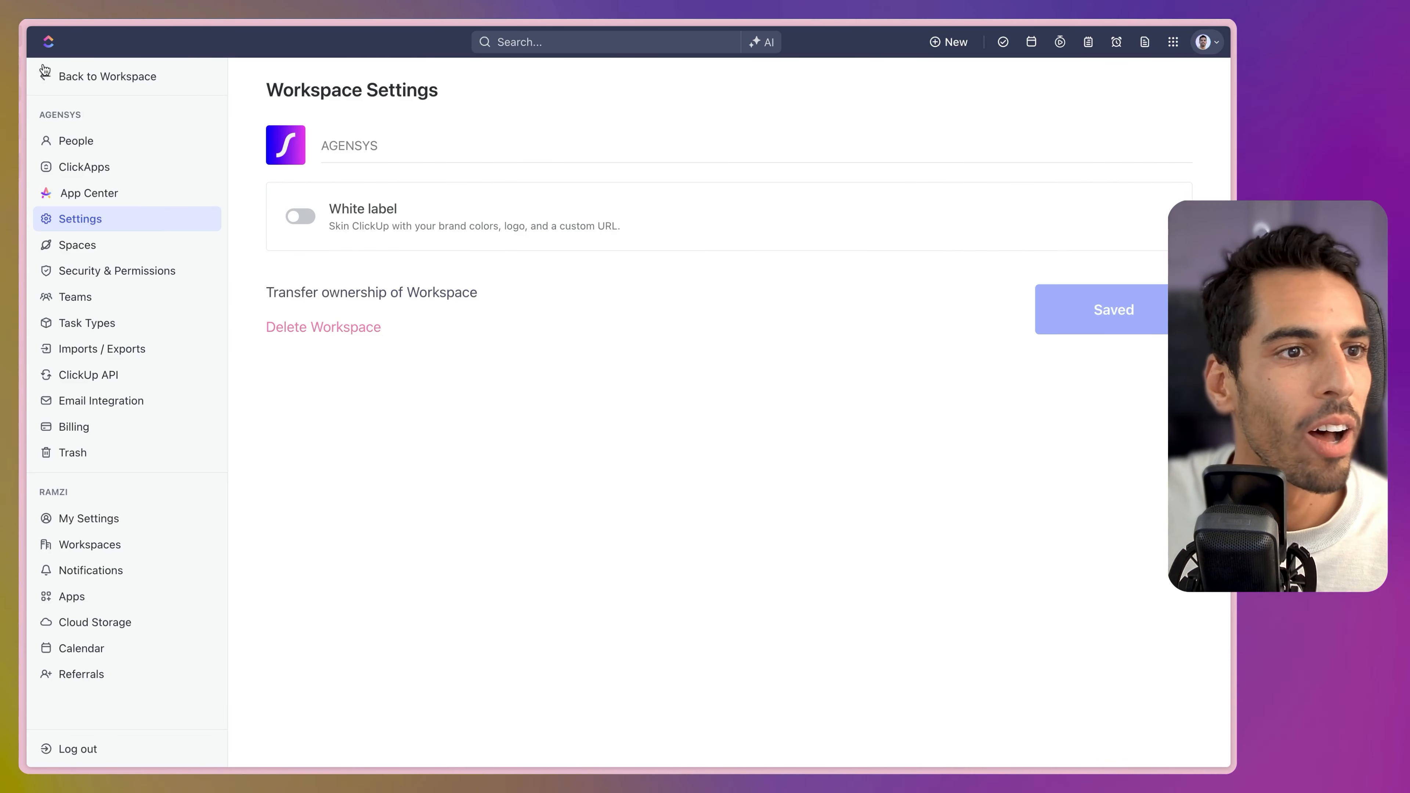
{"action": "left_click", "coordinate": [80, 75]}
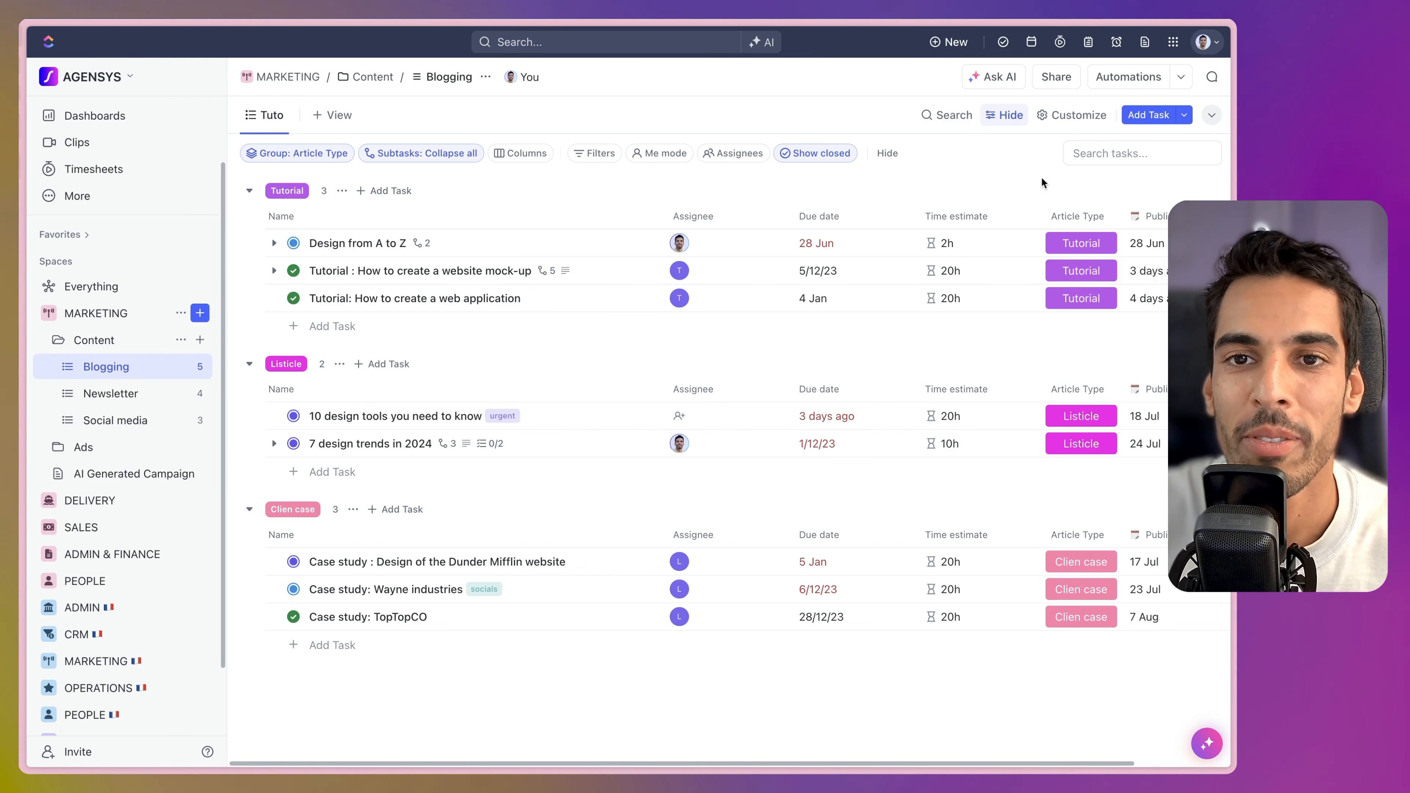
Ask ClickUp Brain for access to the Client Journey Example slides in Google Drive and briefly preview the returned link.
{"action": "left_click", "coordinate": [772, 47]}
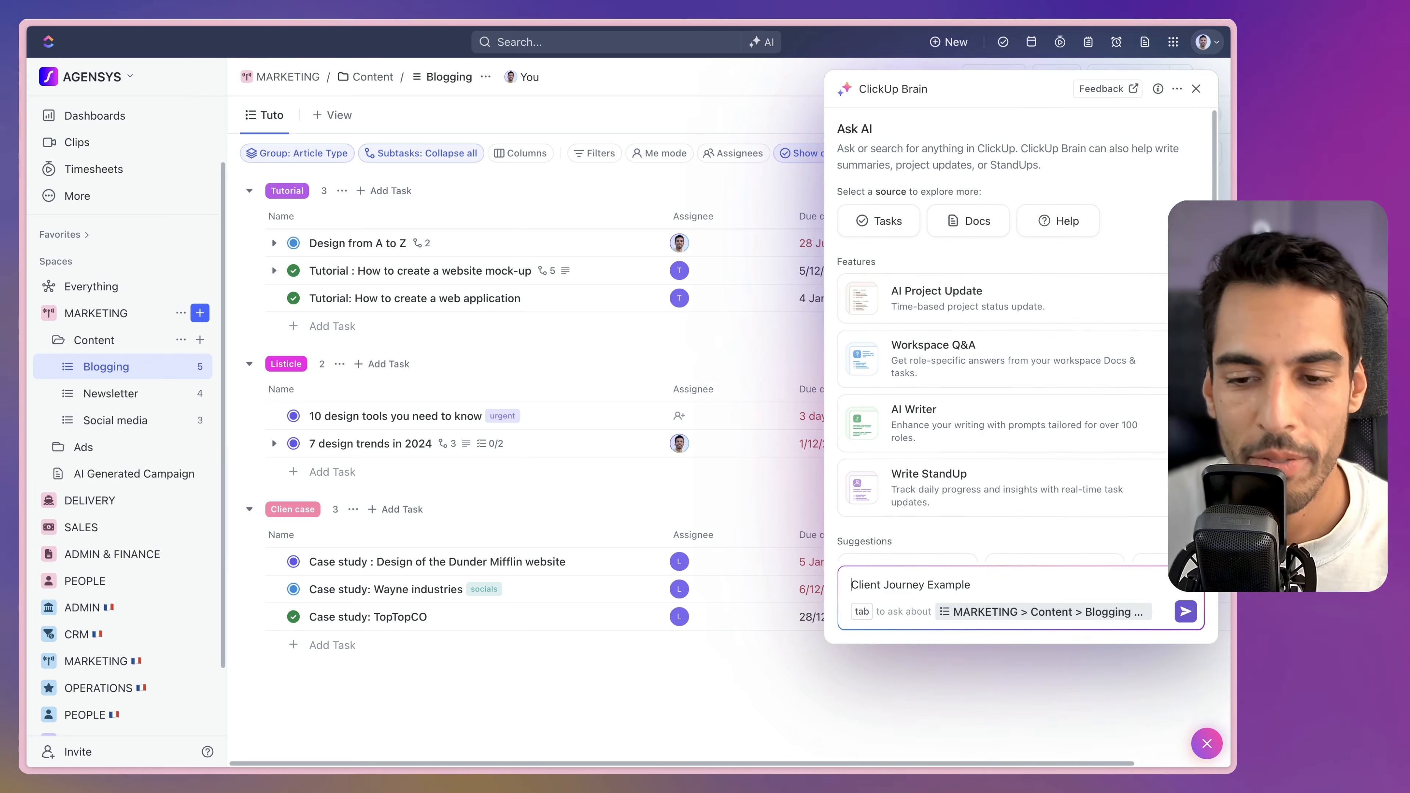
{"action": "type", "text": "Give acce"}
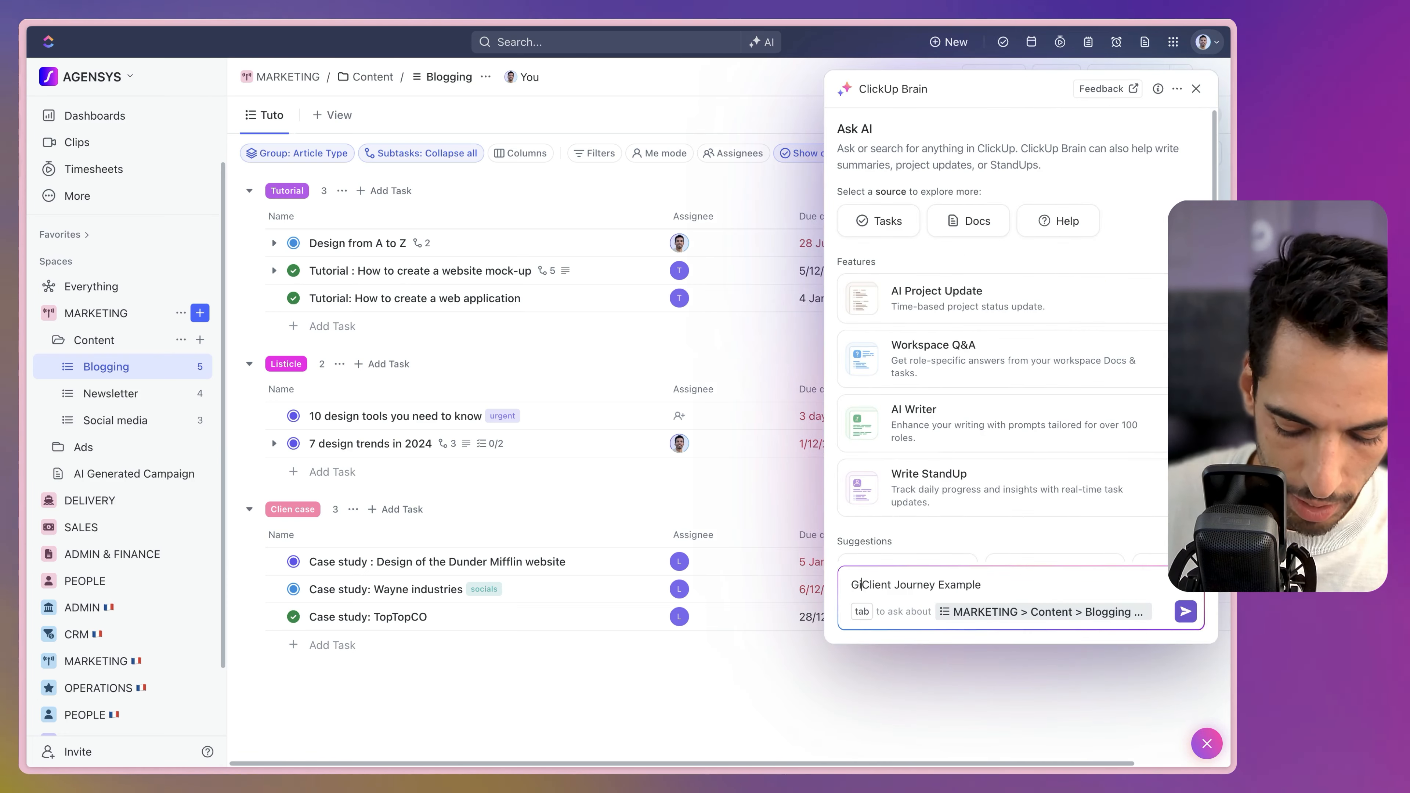
{"action": "type", "text": "ss to the"}
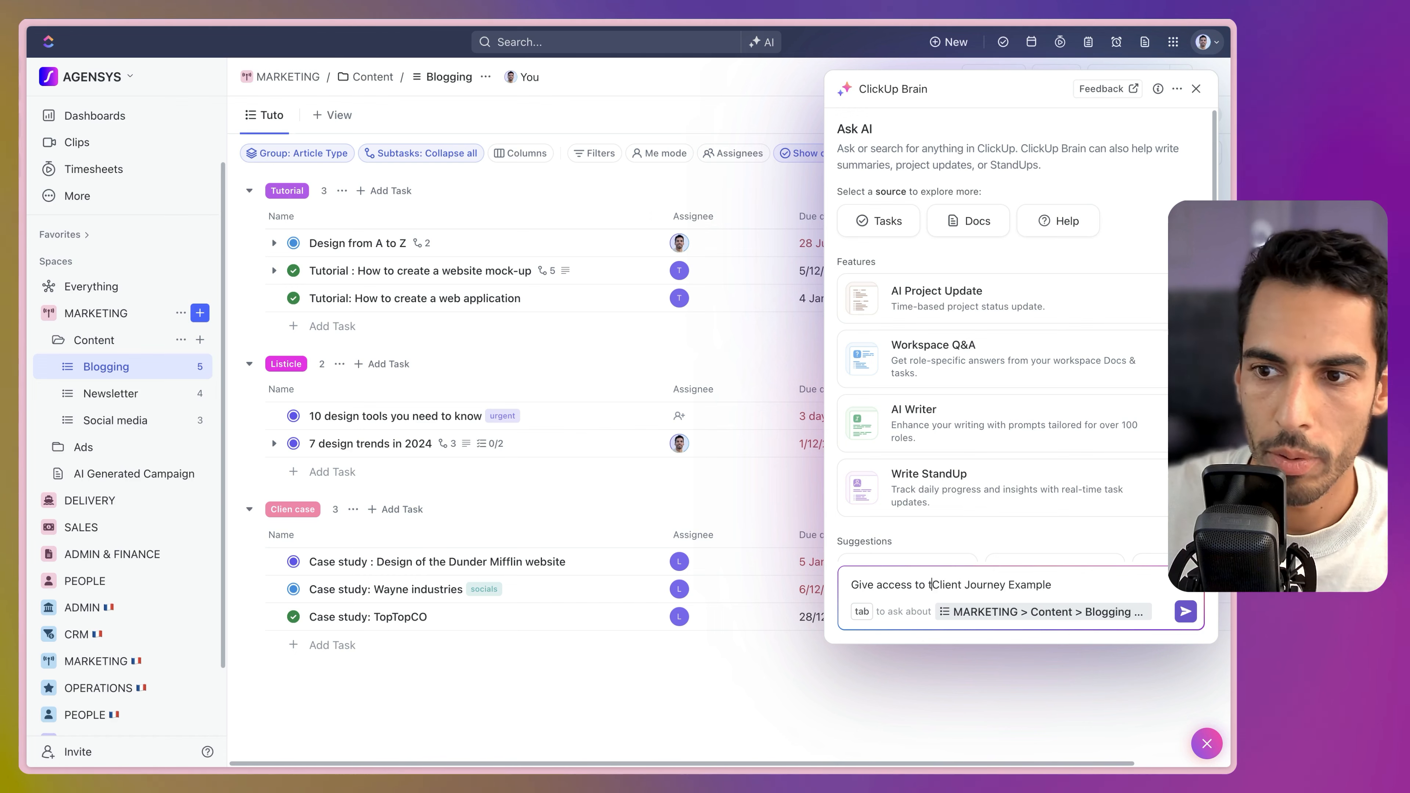
{"action": "left_click", "coordinate": [1094, 587]}
{"action": "type", "text": "slides in goo"}
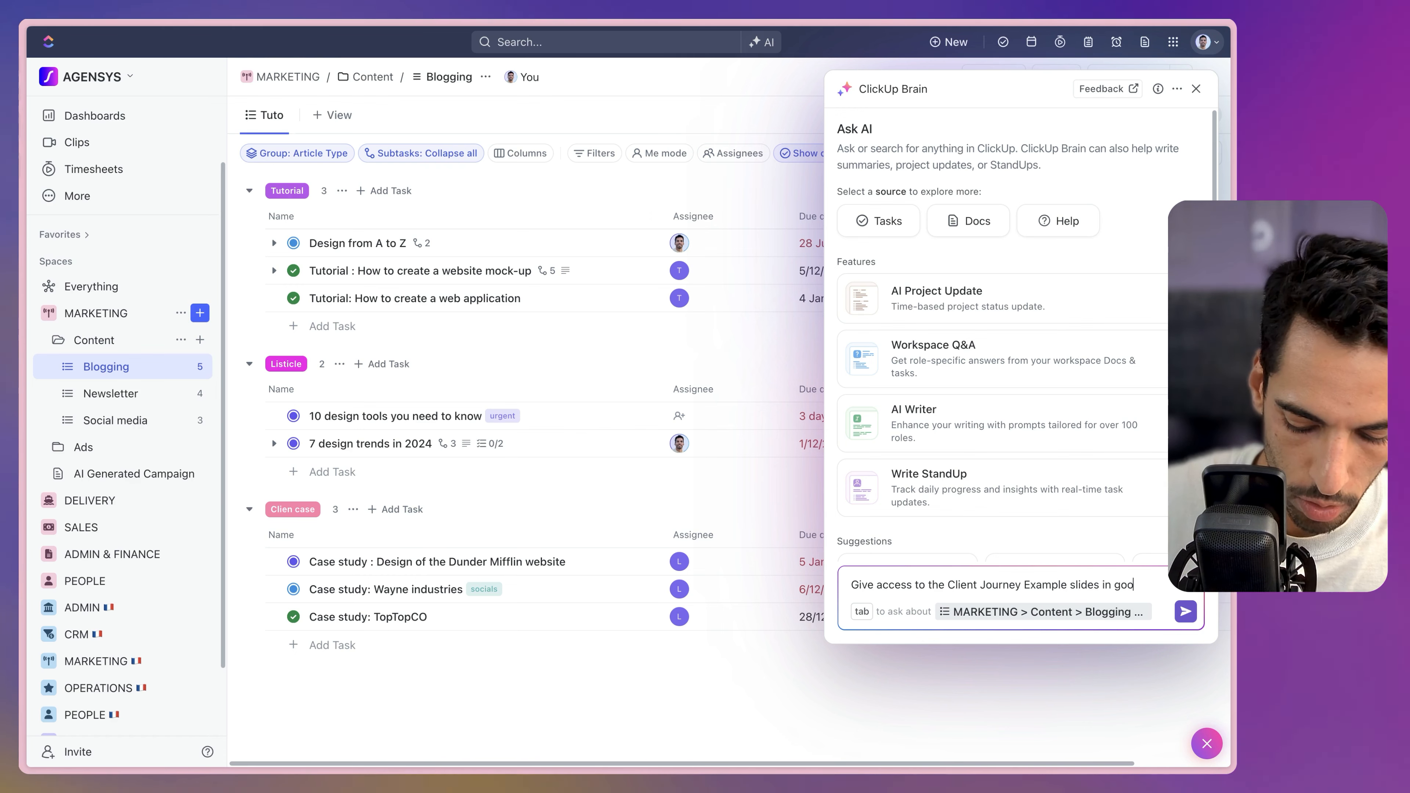
{"action": "type", "text": "gle drive"}
{"action": "key", "text": "Return"}
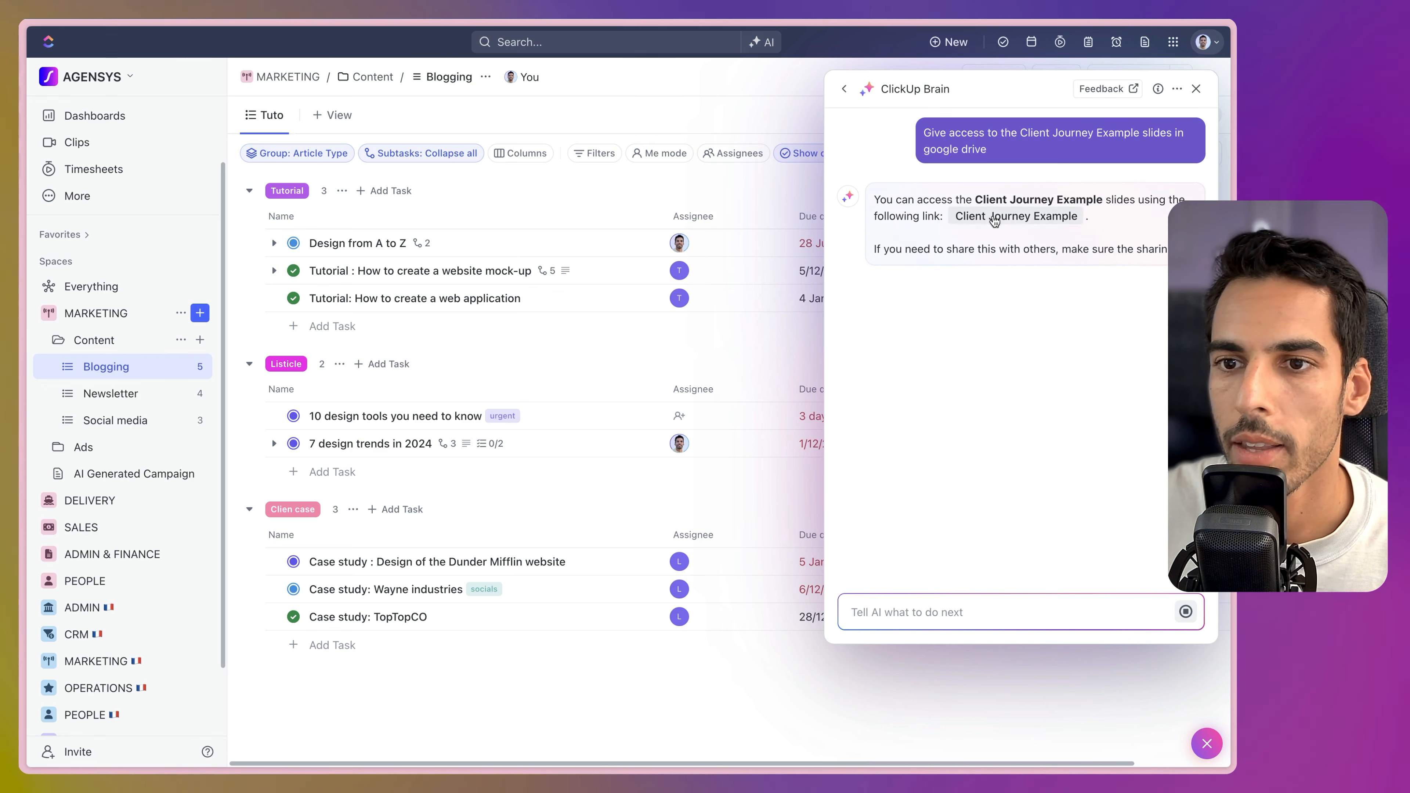
{"action": "left_click", "coordinate": [994, 219]}
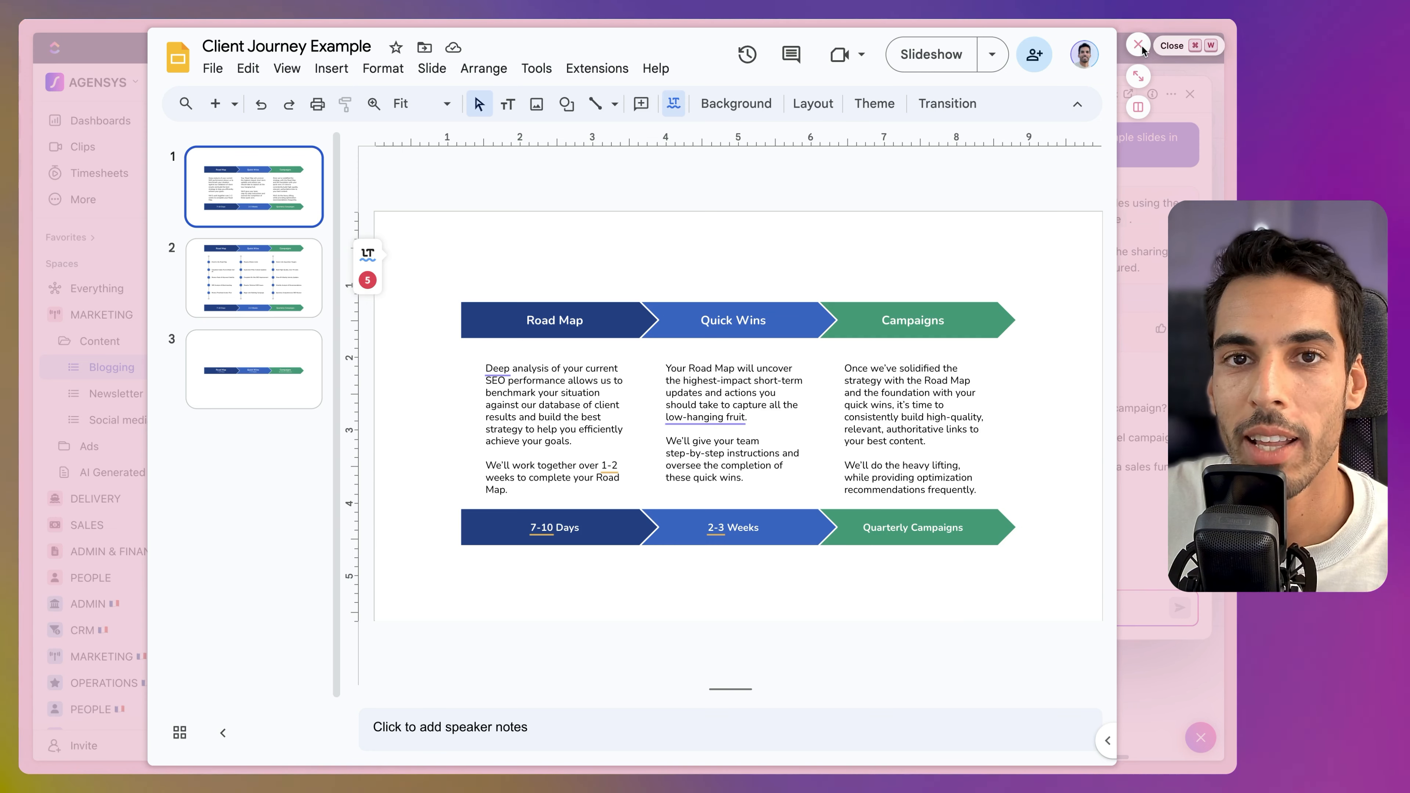
{"action": "left_click", "coordinate": [1139, 47]}
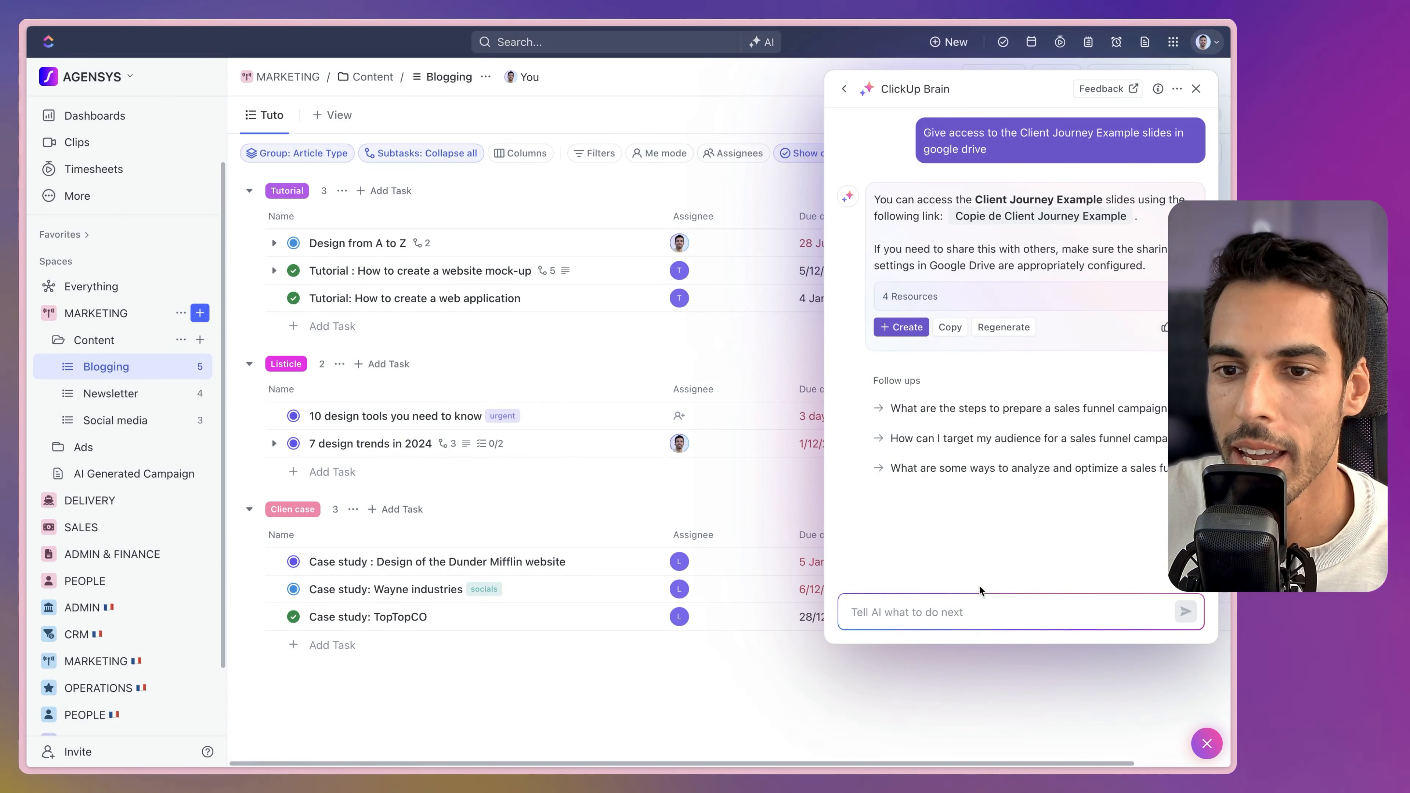
Request a summary of the Client Journey Example file and scroll through its sections, Introduction to Conclusion.
{"action": "type", "text": "Summarize this file for ùe"}
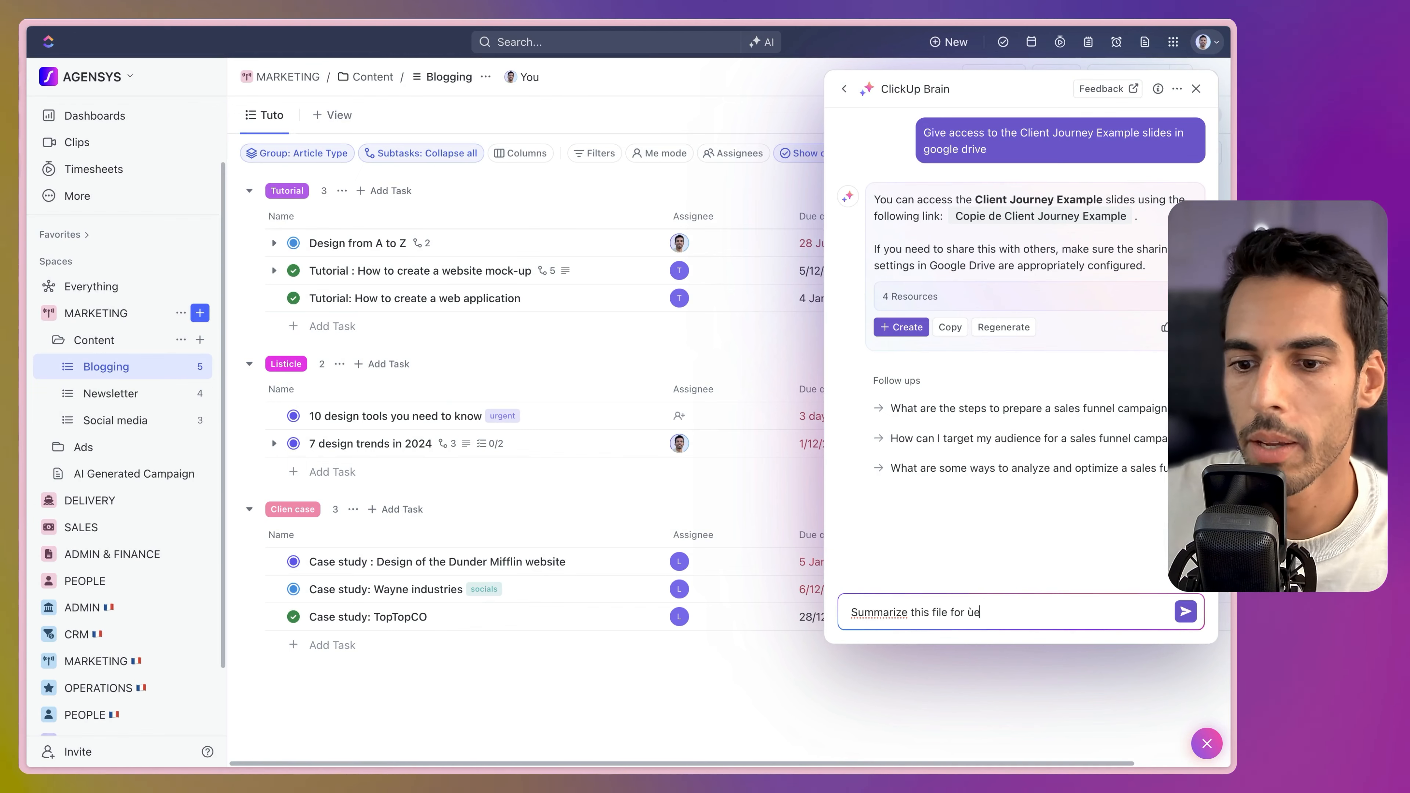
{"action": "key", "text": "Return"}
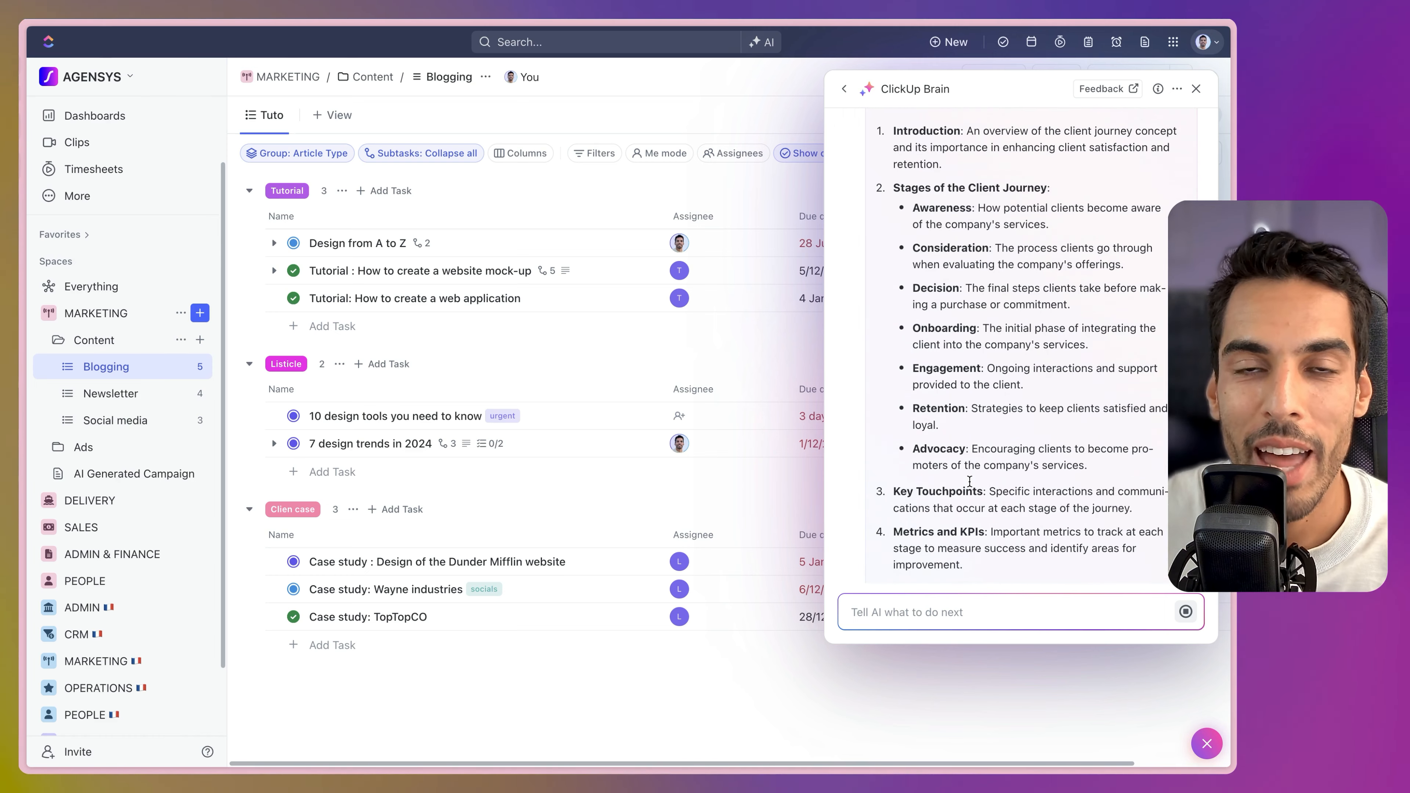
{"action": "scroll", "coordinate": [970, 481], "scroll_direction": "down", "scroll_amount": 7}
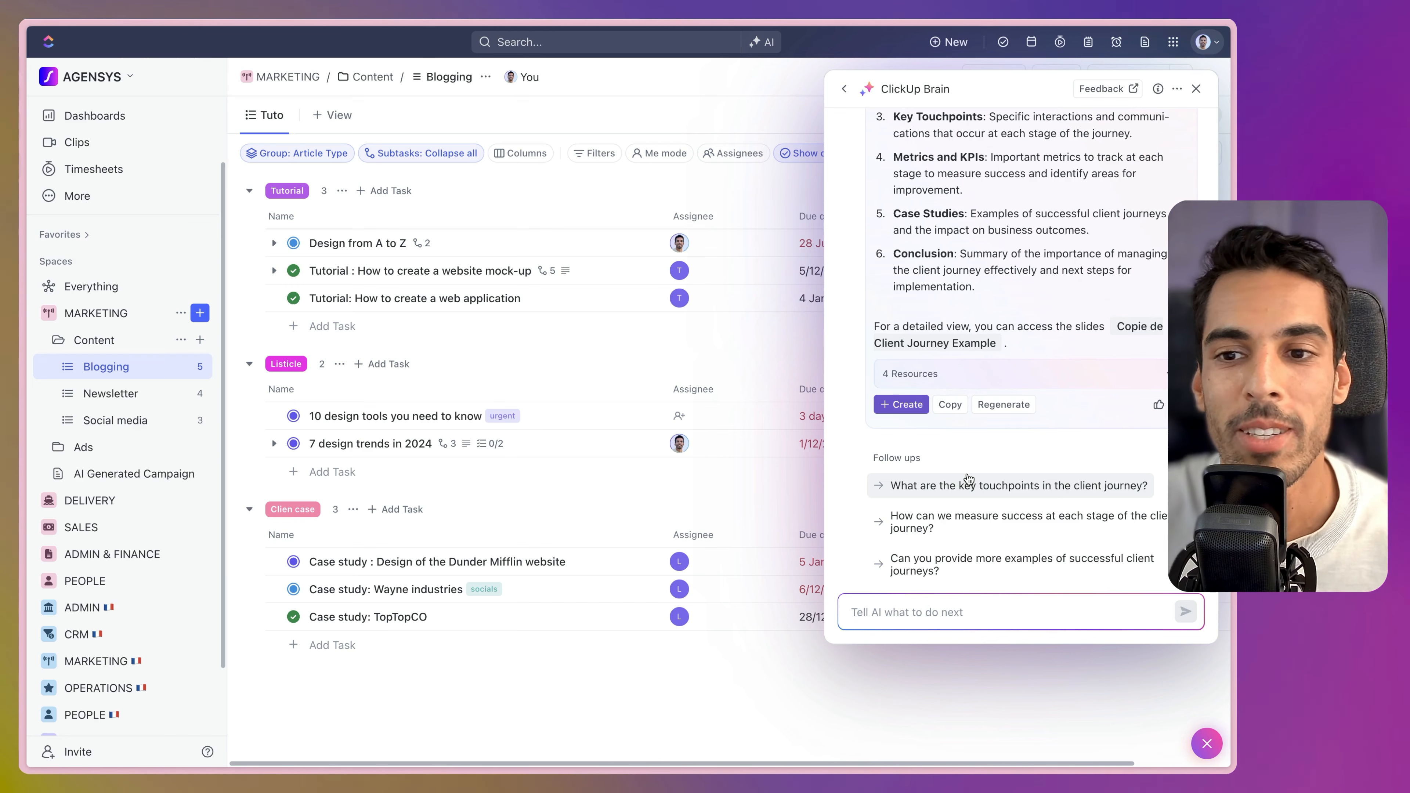
{"action": "scroll", "coordinate": [960, 389], "scroll_direction": "up", "scroll_amount": 15}
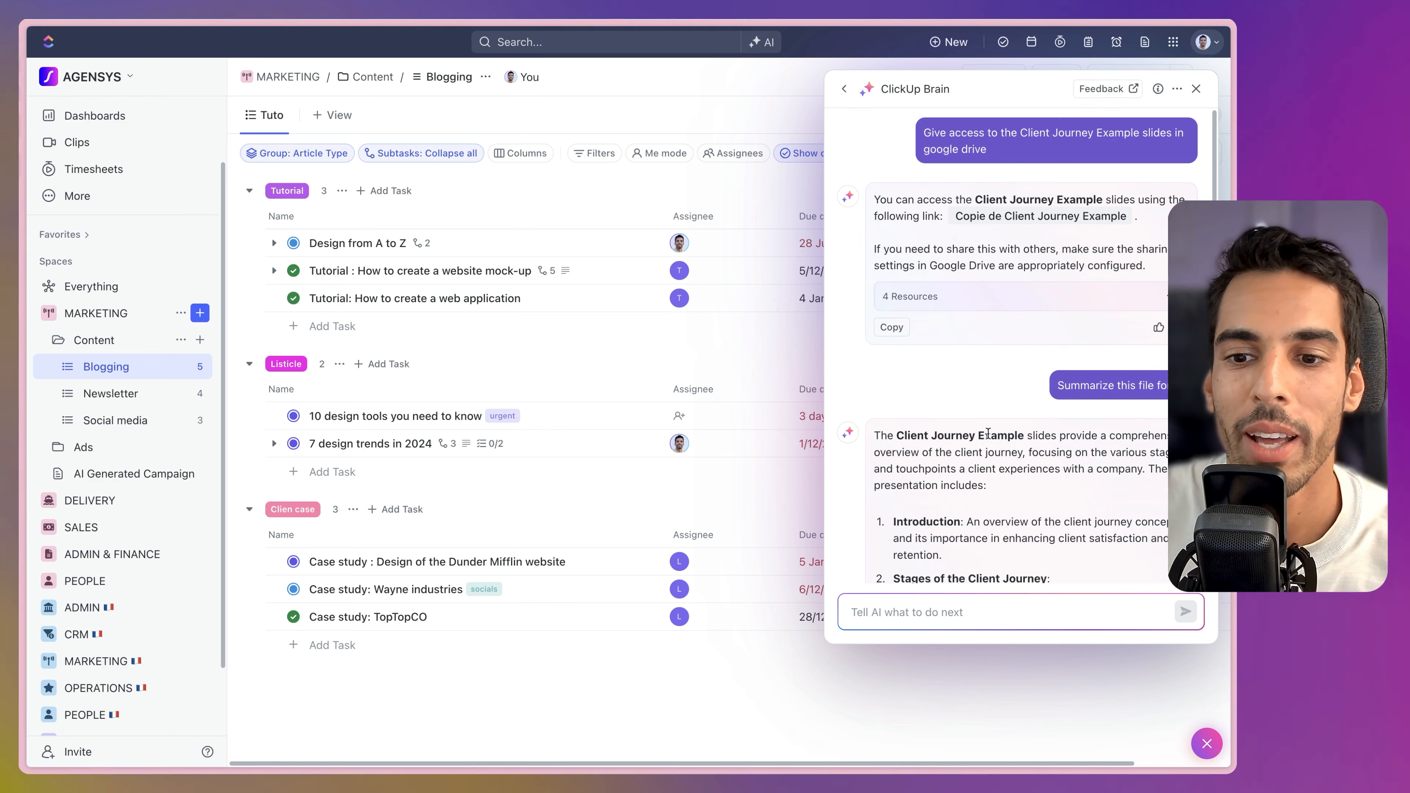
{"action": "scroll", "coordinate": [994, 429], "scroll_direction": "down", "scroll_amount": 10}
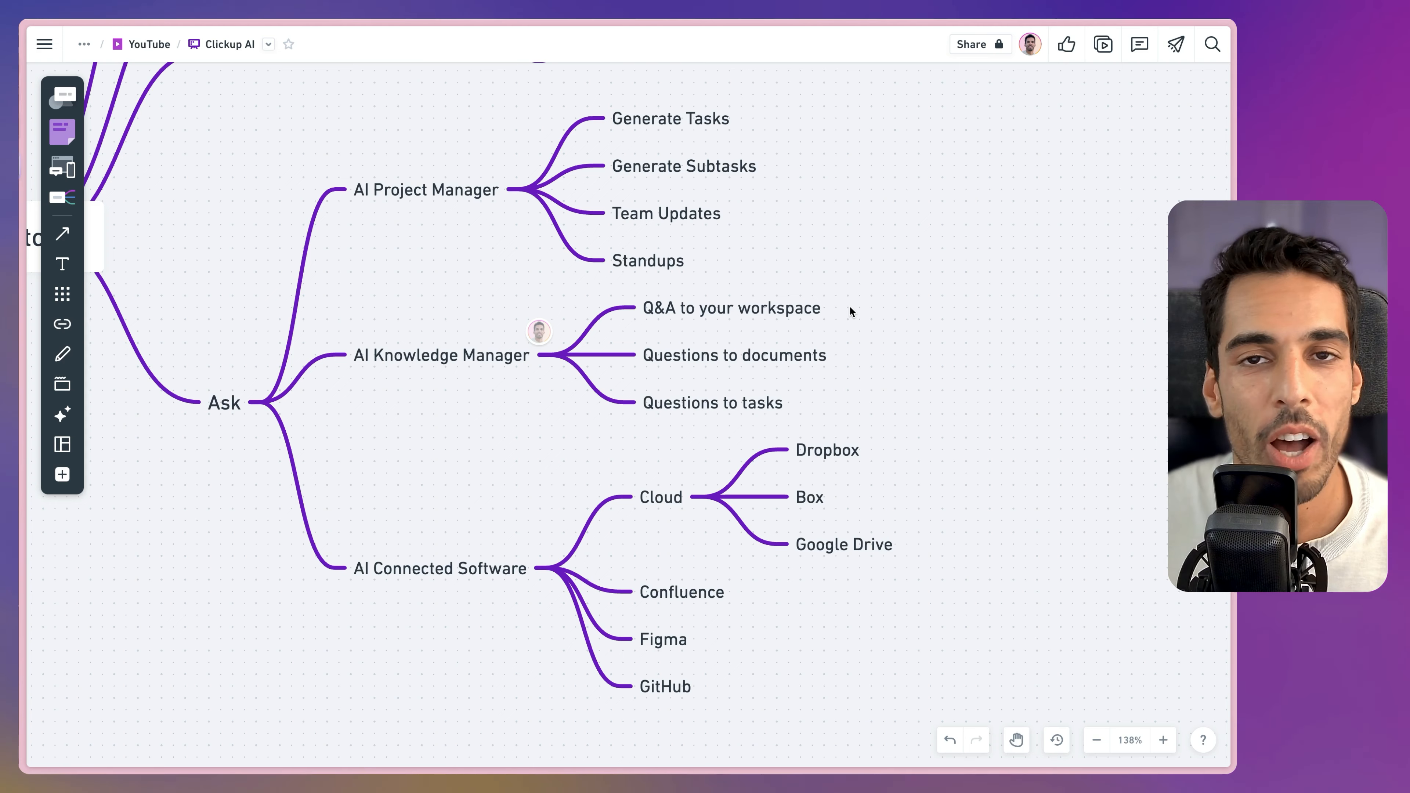
Collapse the AI Project Manager, AI Knowledge Manager and AI Connected Software branches on the AI Tutorial mind map.
{"action": "left_click_drag", "start_coordinate": [397, 260], "coordinate": [552, 455]}
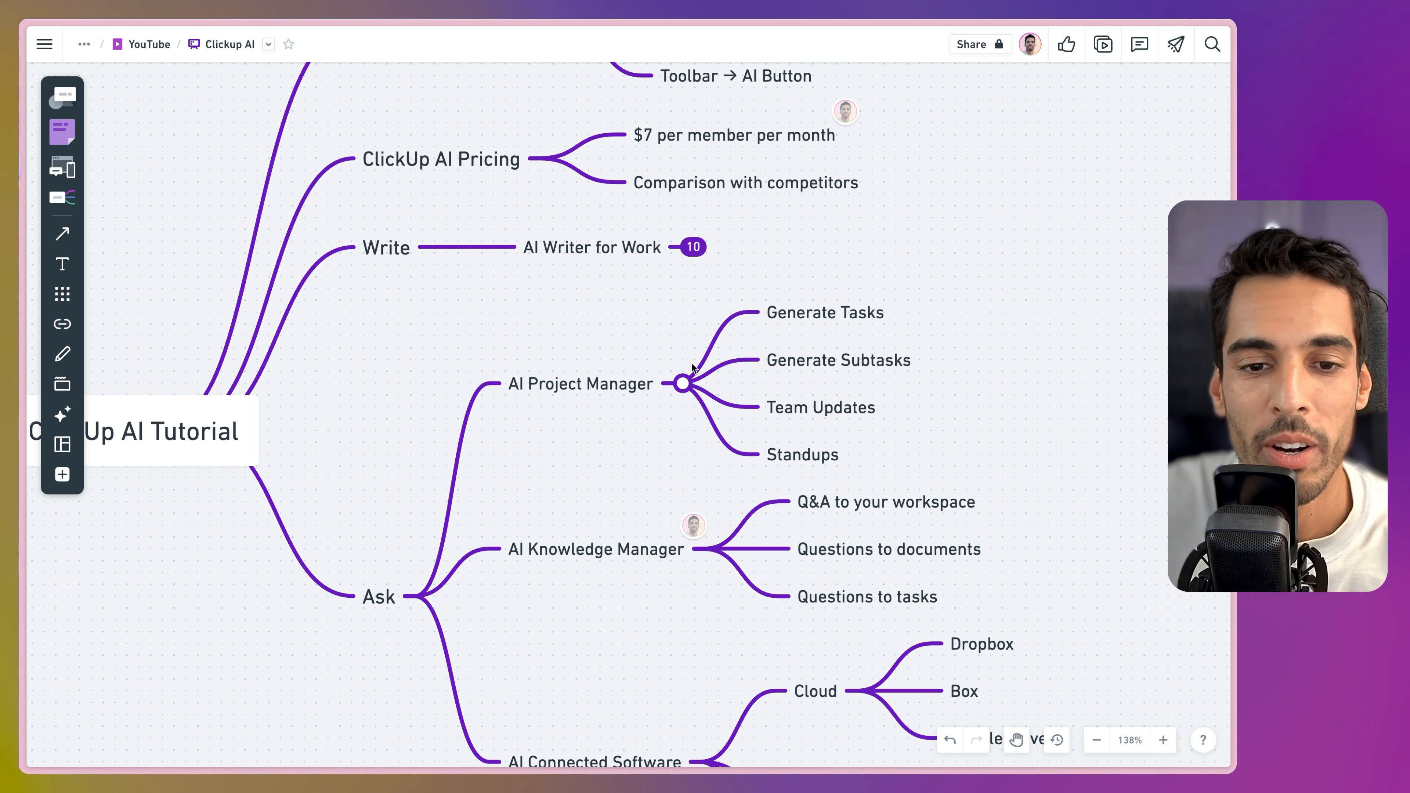
{"action": "left_click", "coordinate": [683, 385]}
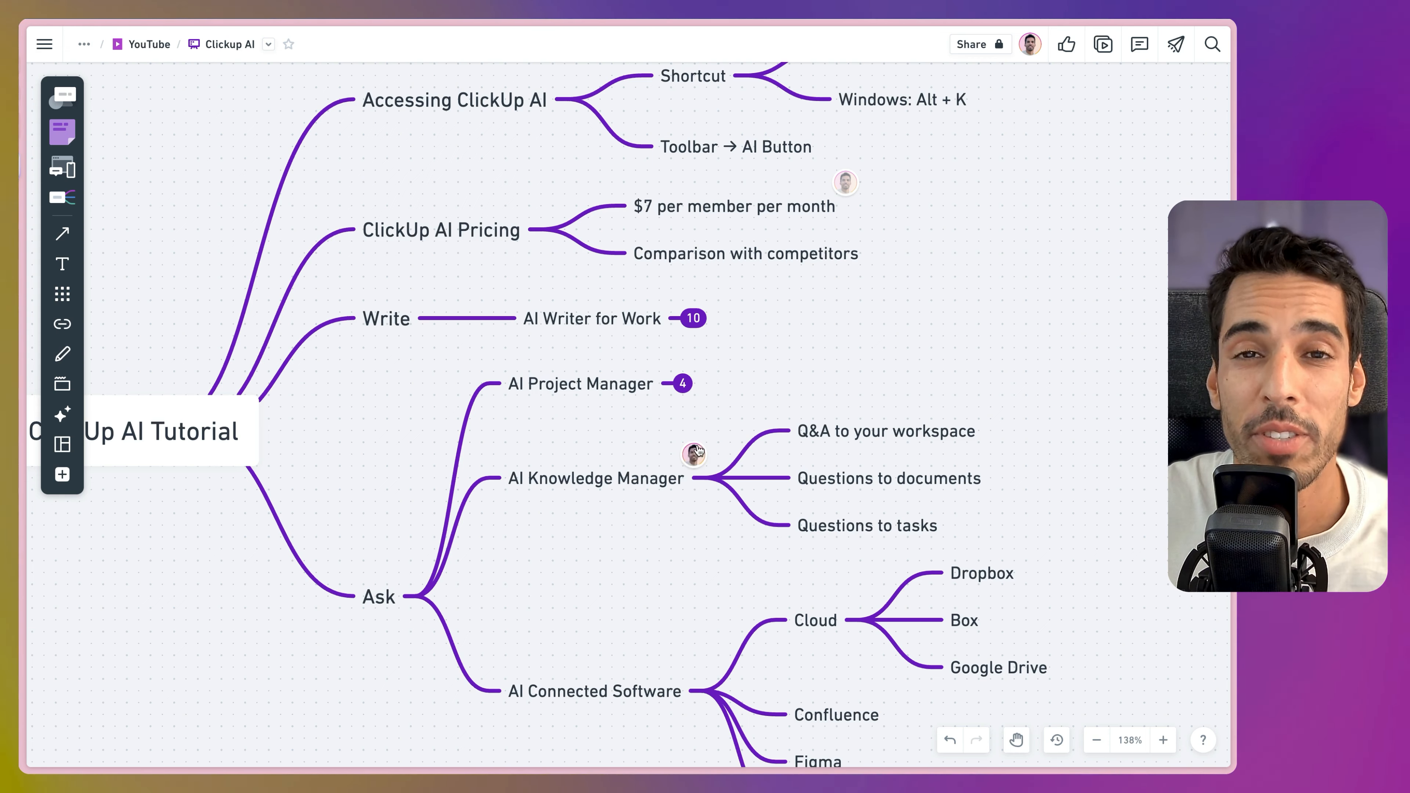
{"action": "mouse_move", "coordinate": [697, 479]}
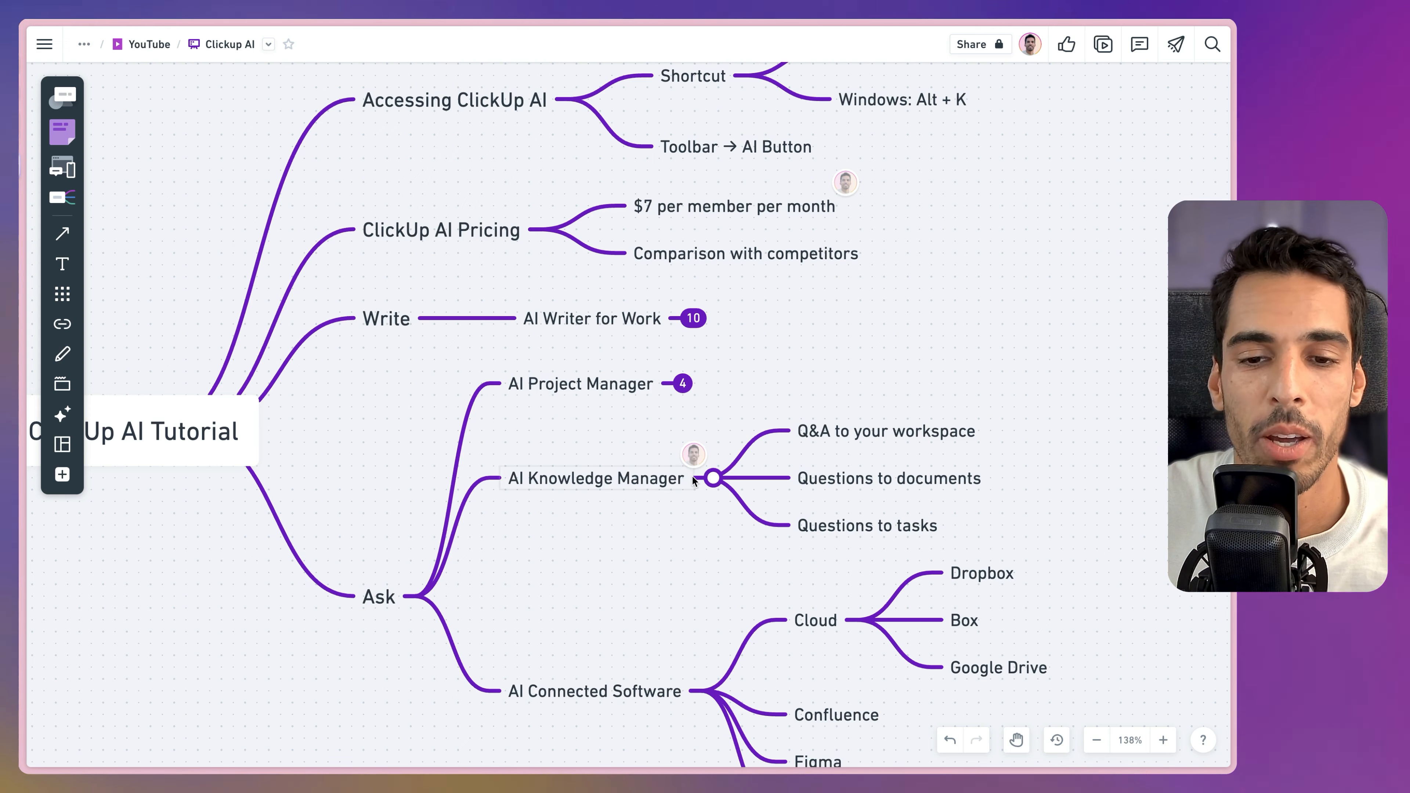
{"action": "left_click", "coordinate": [713, 479]}
{"action": "left_click", "coordinate": [712, 642]}
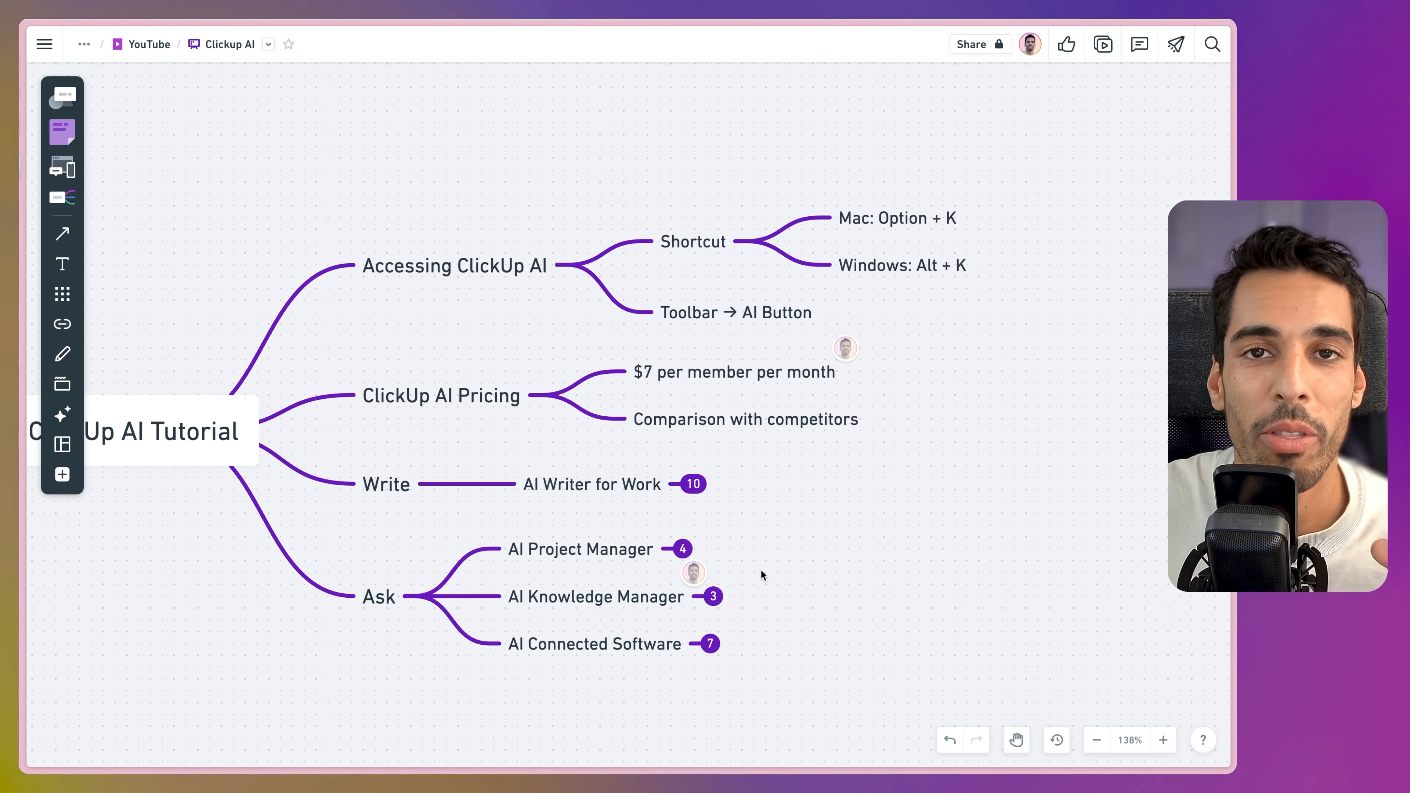